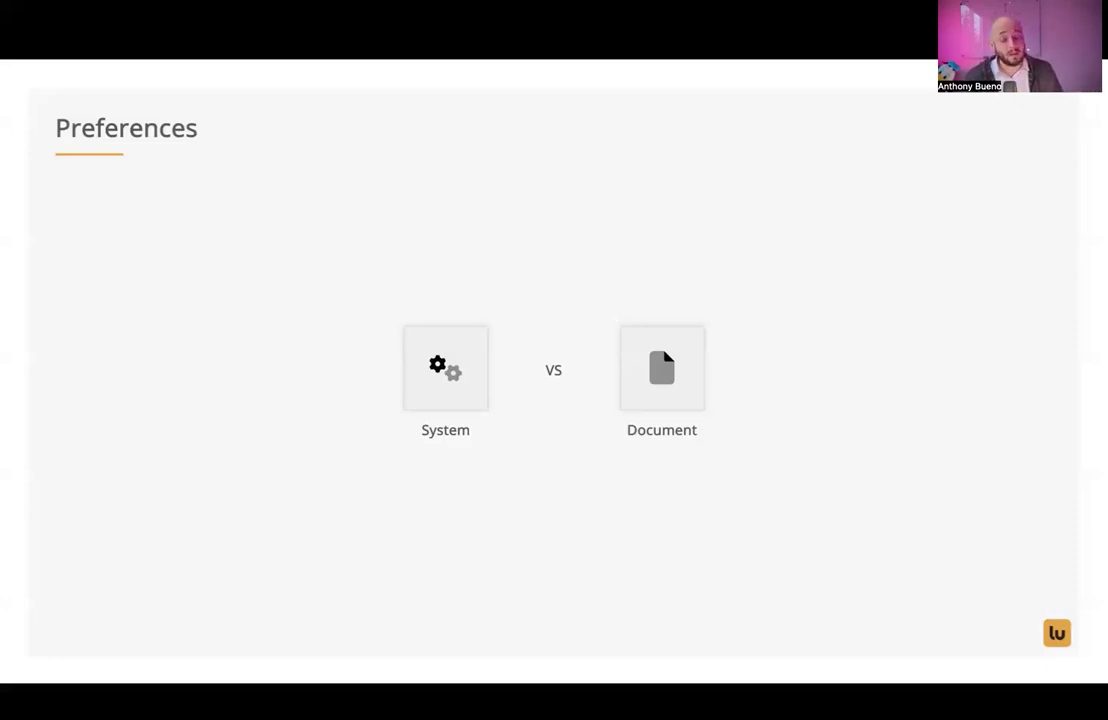
pyautogui.press('Right')
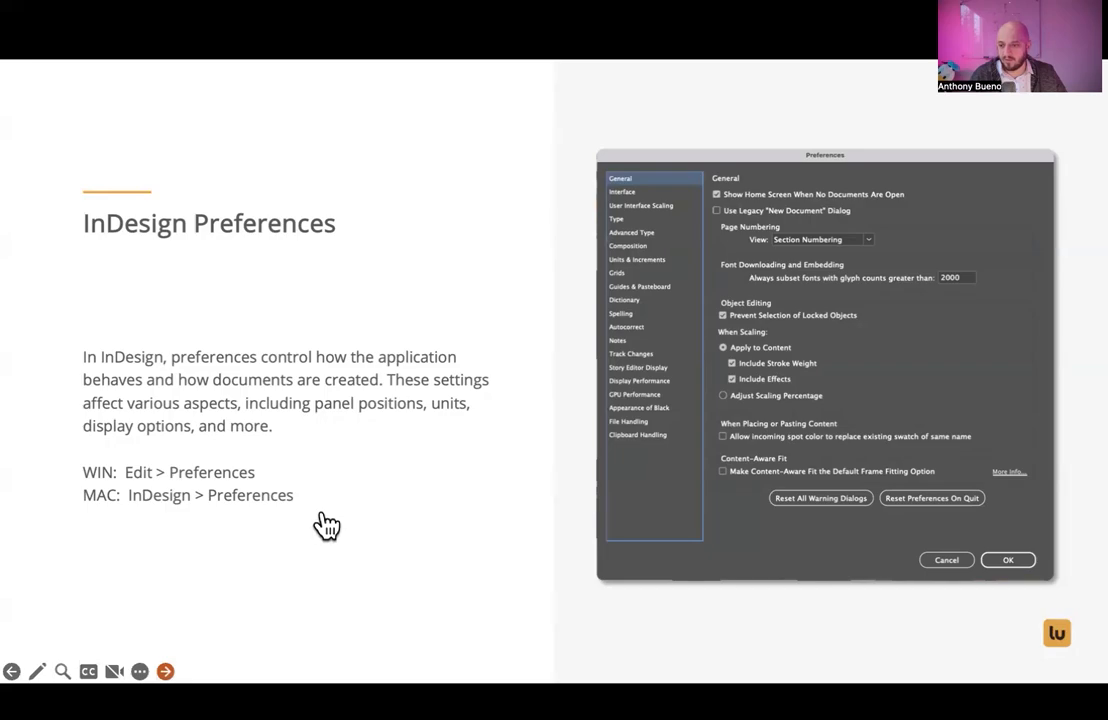
# Switch to InDesign, open the General preferences, and move the Preferences dialog fully into view.
pyautogui.press('super+Tab')
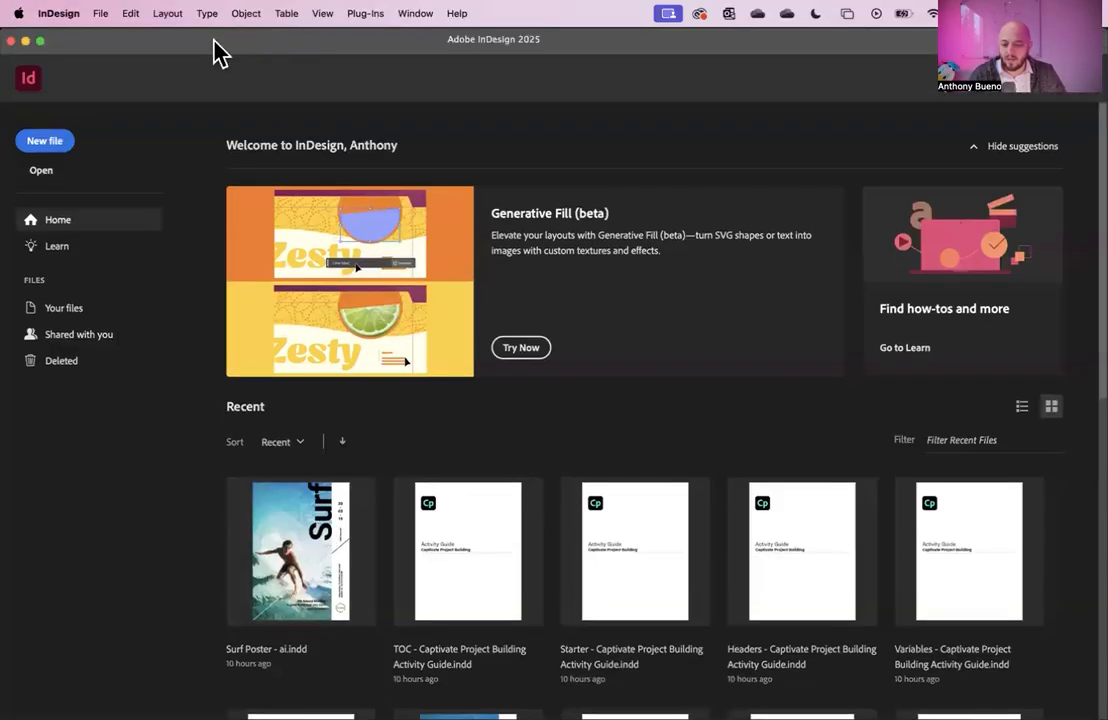
pyautogui.click(62, 14)
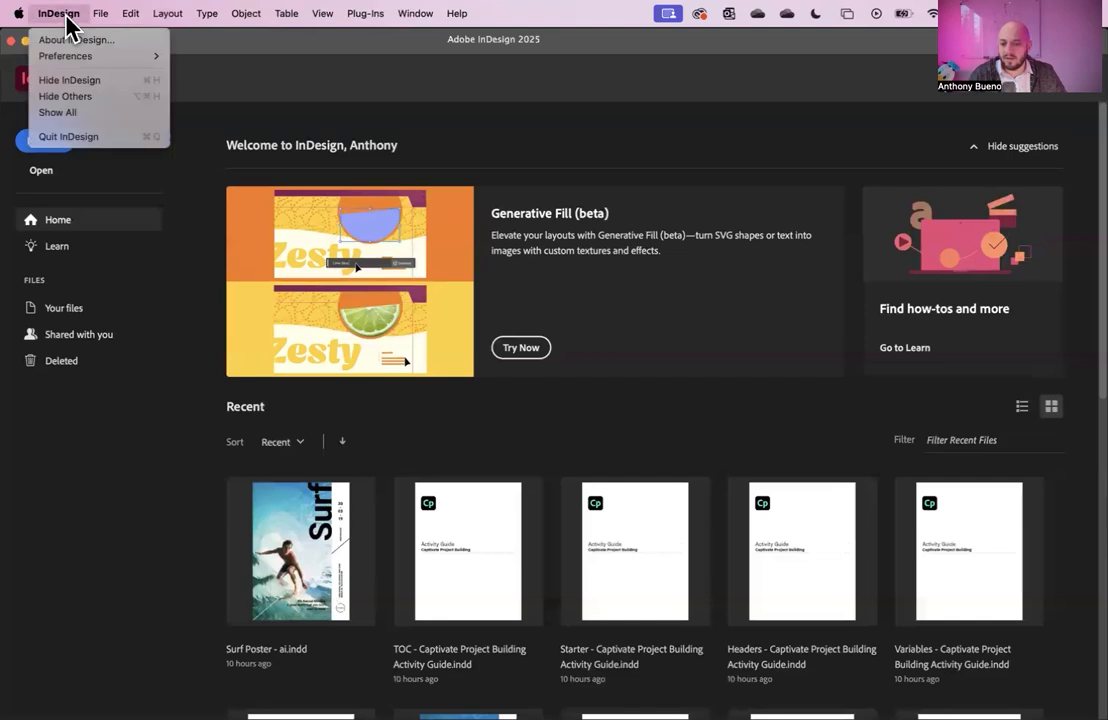
pyautogui.moveTo(62, 56)
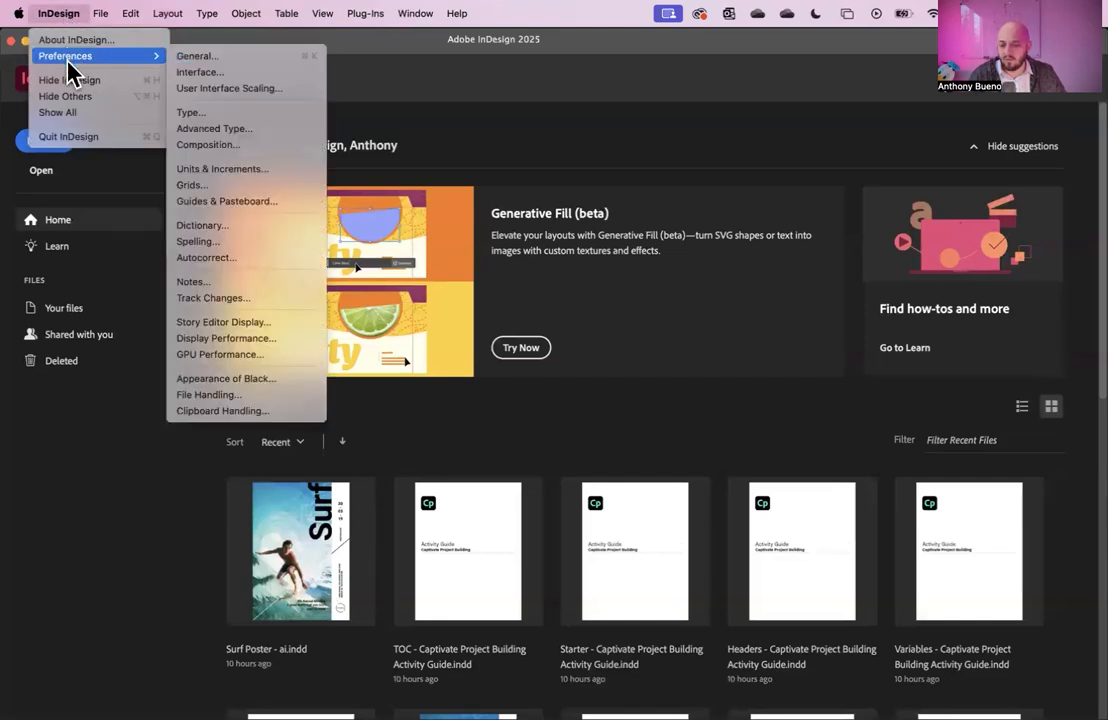
pyautogui.click(281, 62)
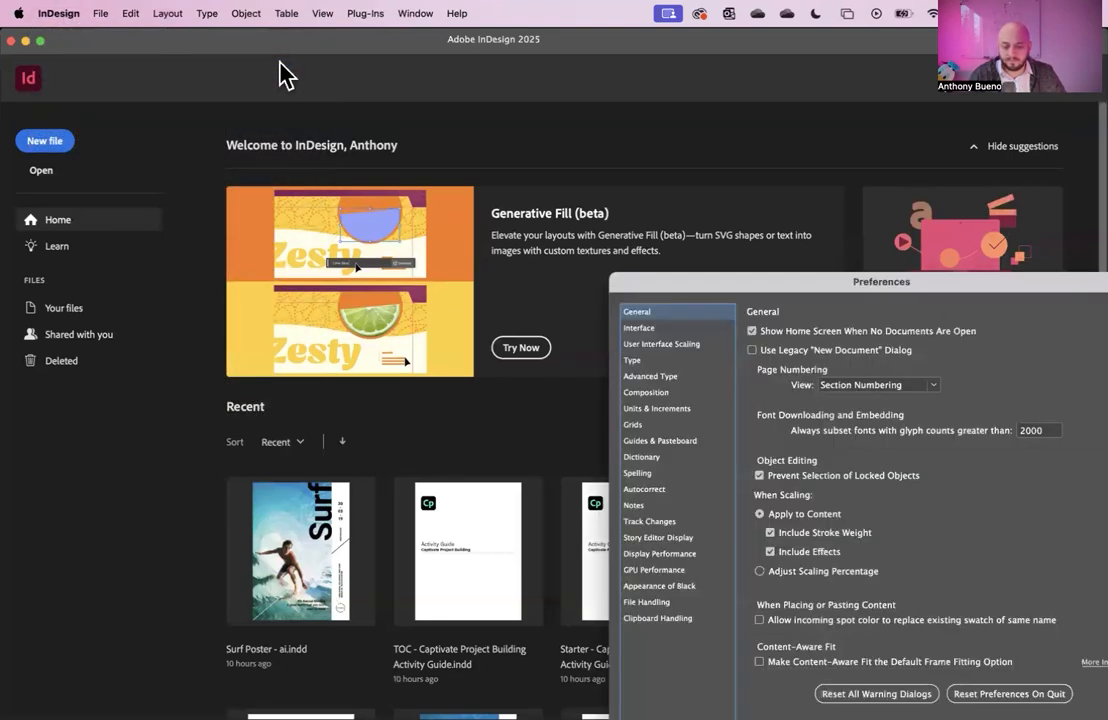
pyautogui.moveTo(832, 295); pyautogui.dragTo(556, 104)
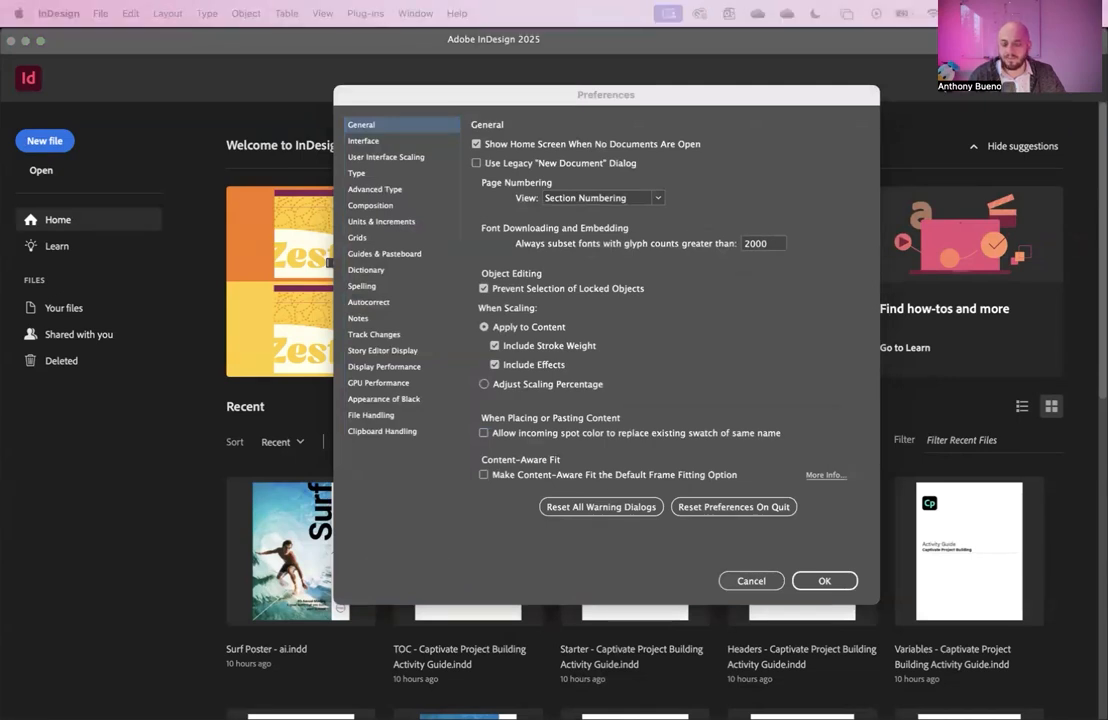
# Try the largest anchor point, handle and bounding box display size under User Interface Scaling, and restore the previous size.
pyautogui.click(400, 160)
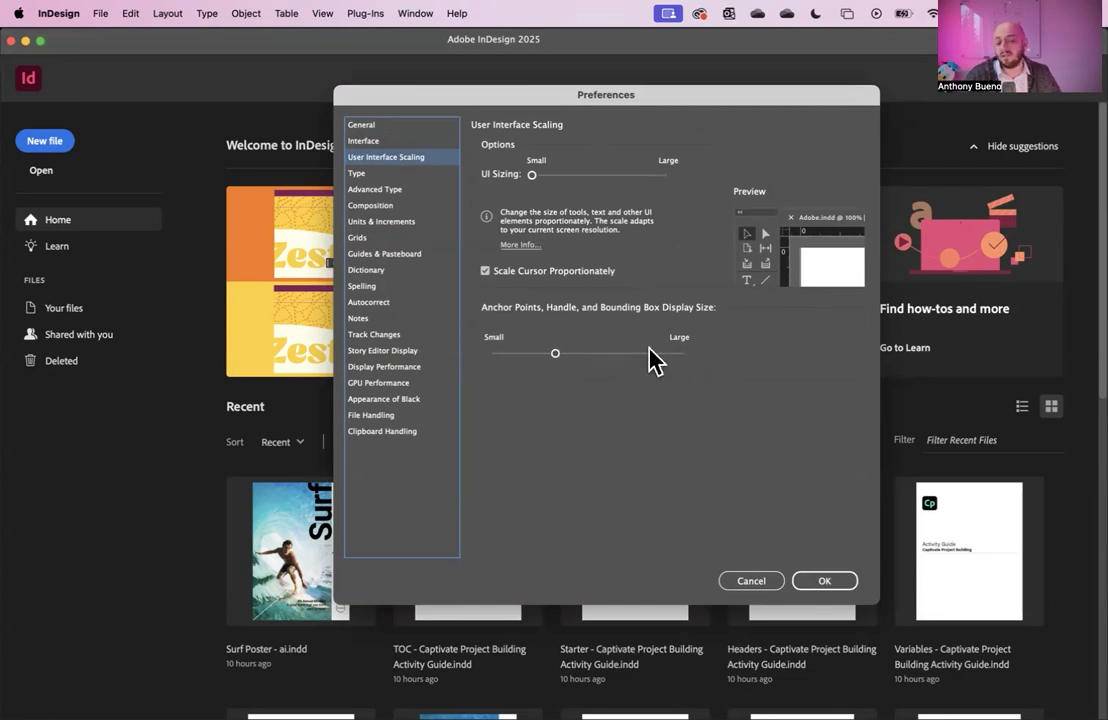
pyautogui.moveTo(557, 362); pyautogui.dragTo(687, 358)
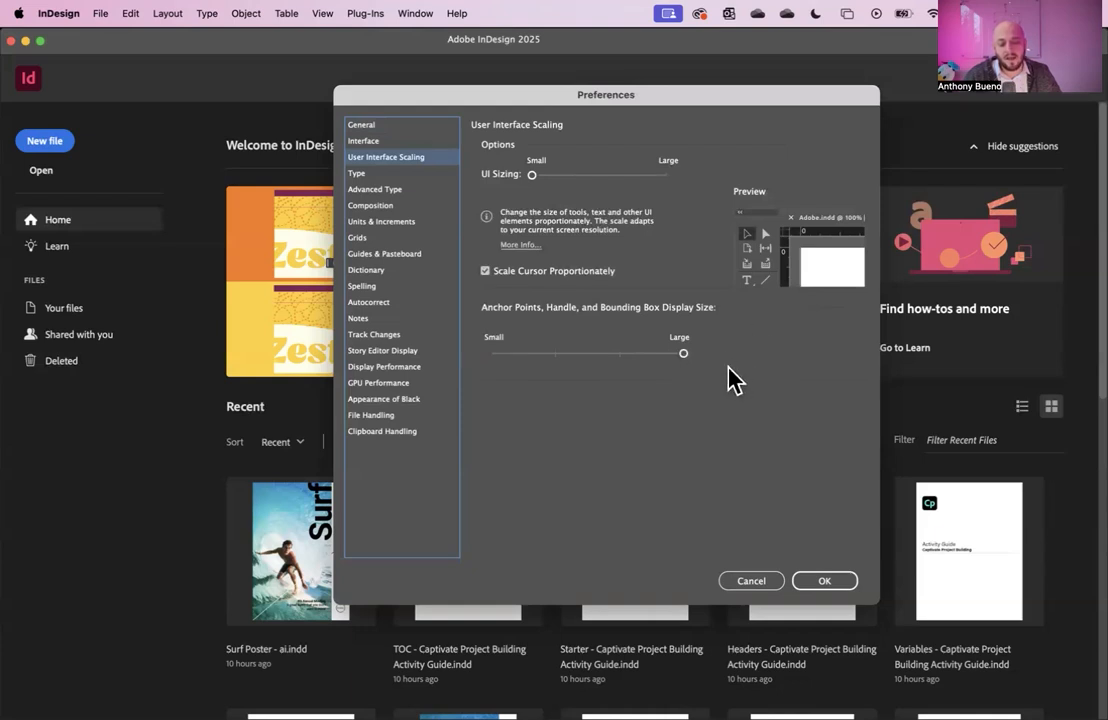
pyautogui.moveTo(685, 357); pyautogui.dragTo(550, 356)
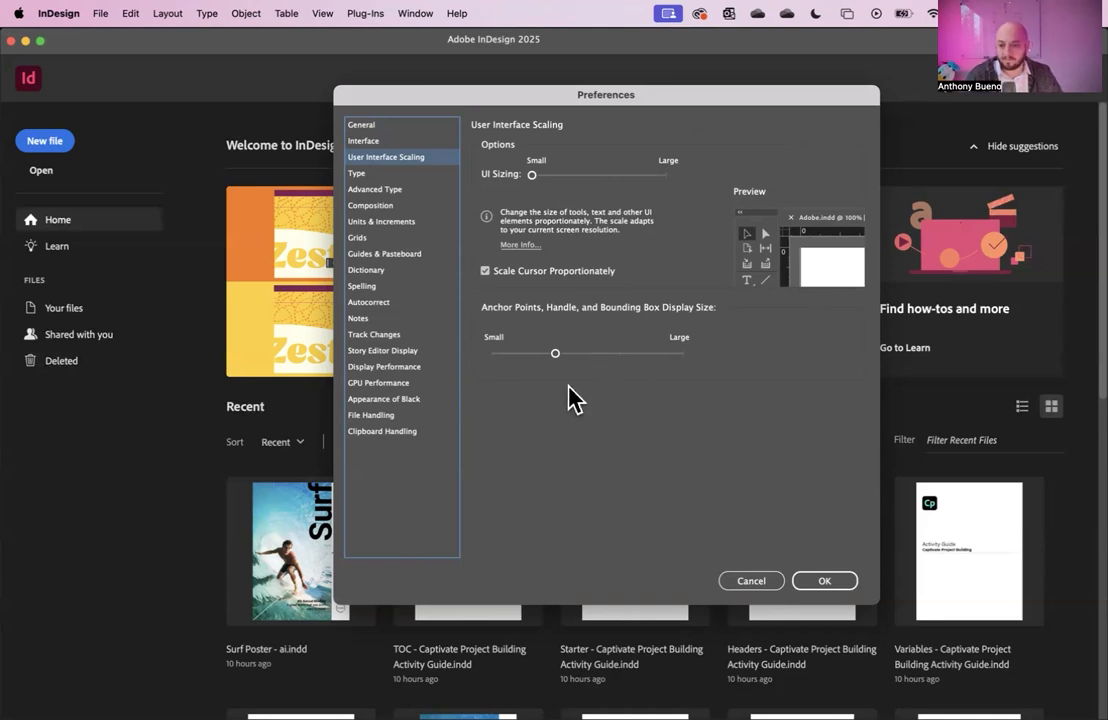
# Examine the available horizontal ruler units in Units & Increments, and the baseline and document grid preferences.
pyautogui.click(416, 223)
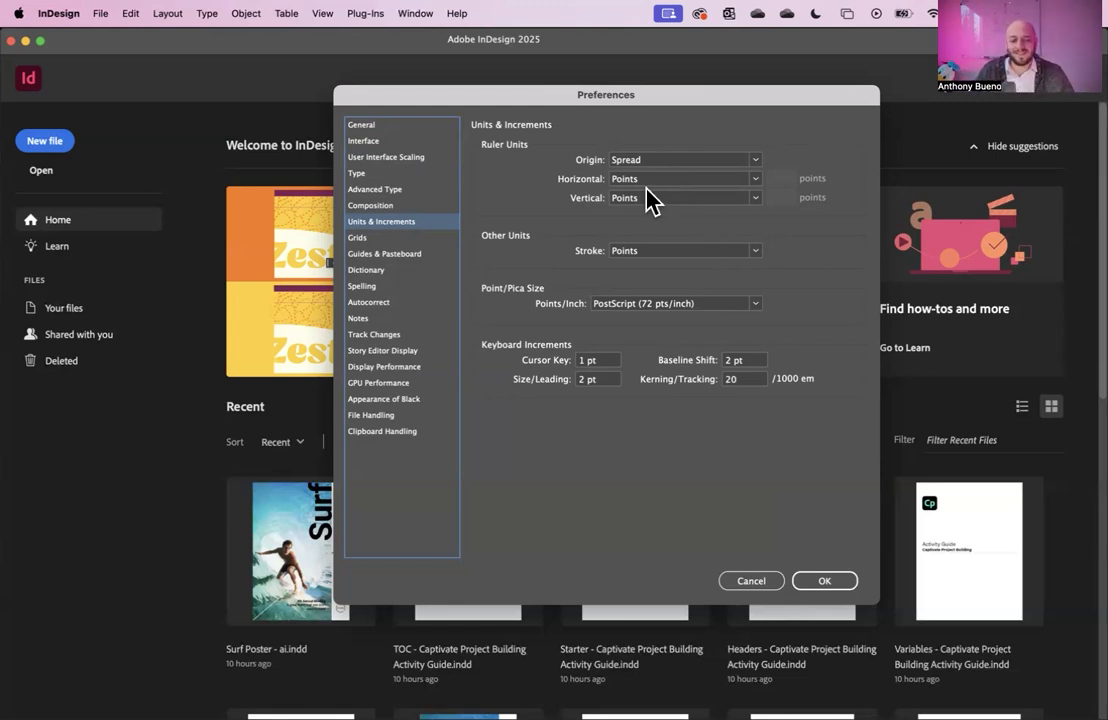
pyautogui.click(708, 180)
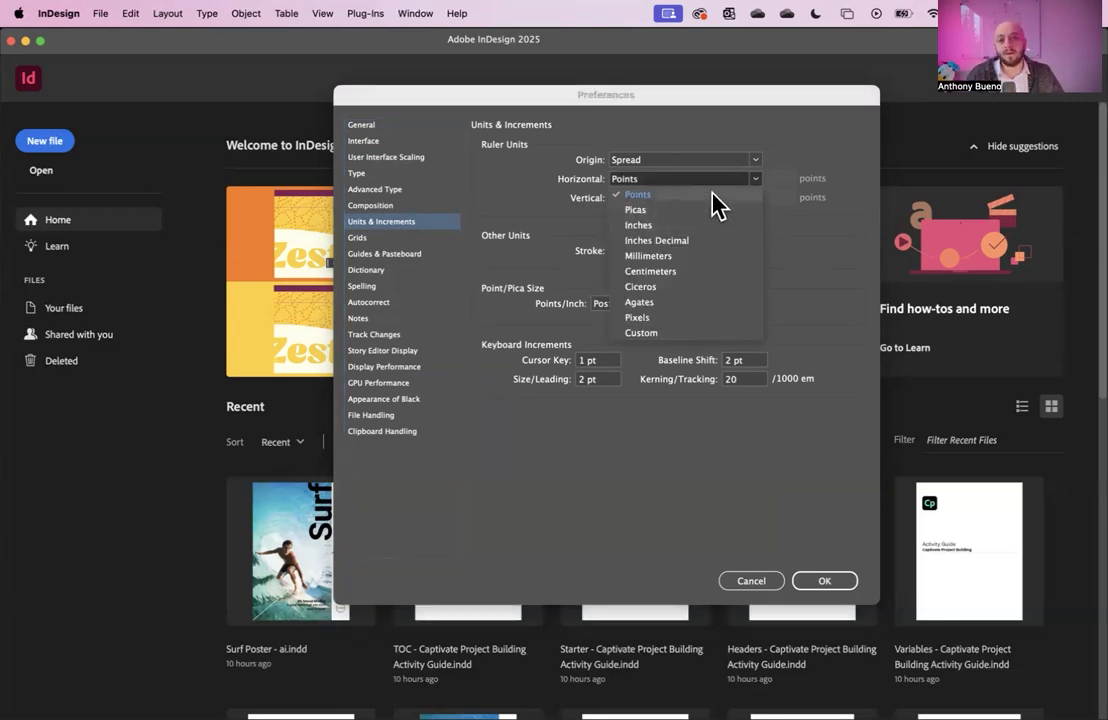
pyautogui.click(758, 182)
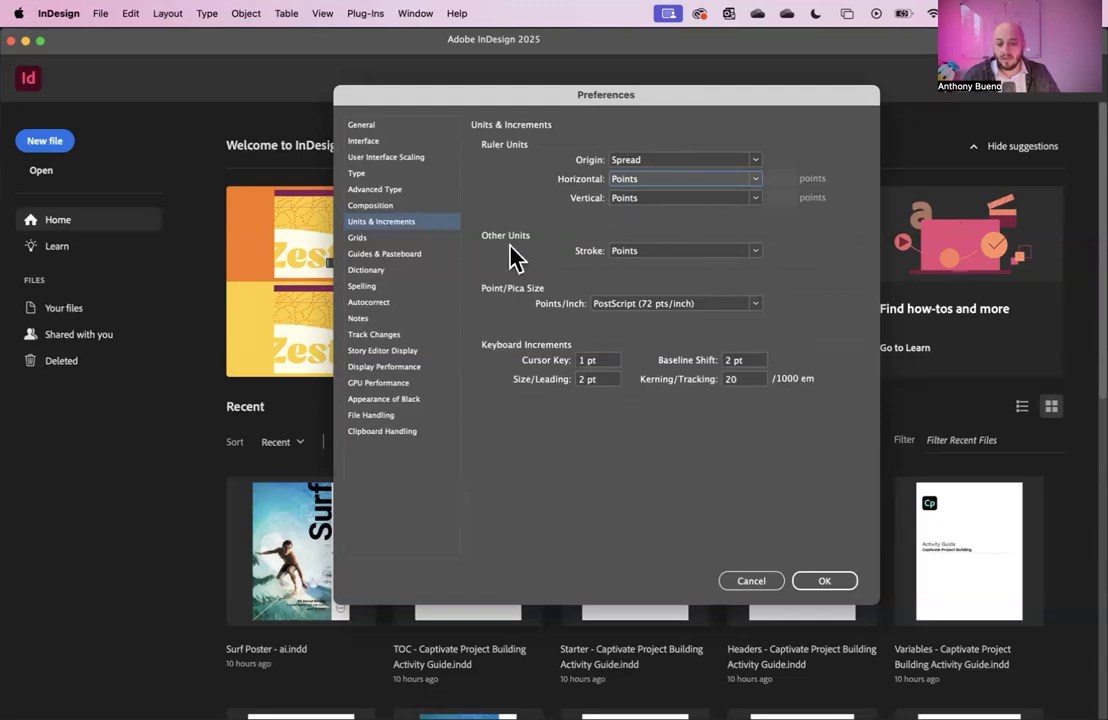
pyautogui.click(368, 238)
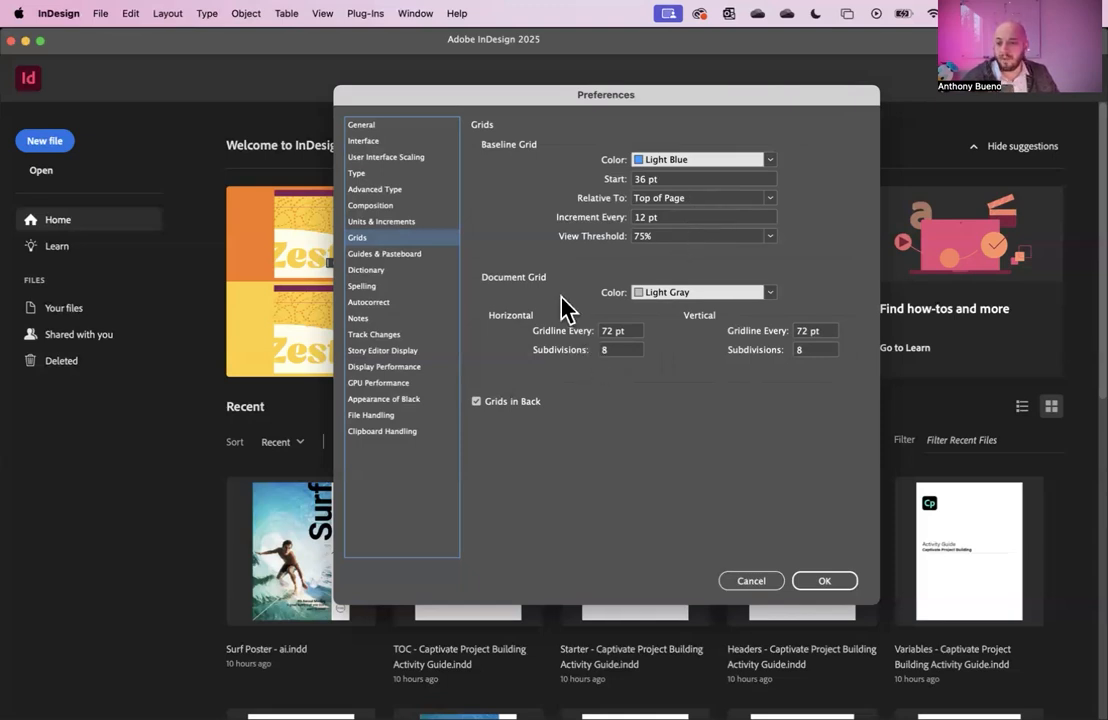
# Enable Dynamic Spelling in the Spelling preferences, and review the Dictionary and Autocorrect preferences.
pyautogui.click(389, 287)
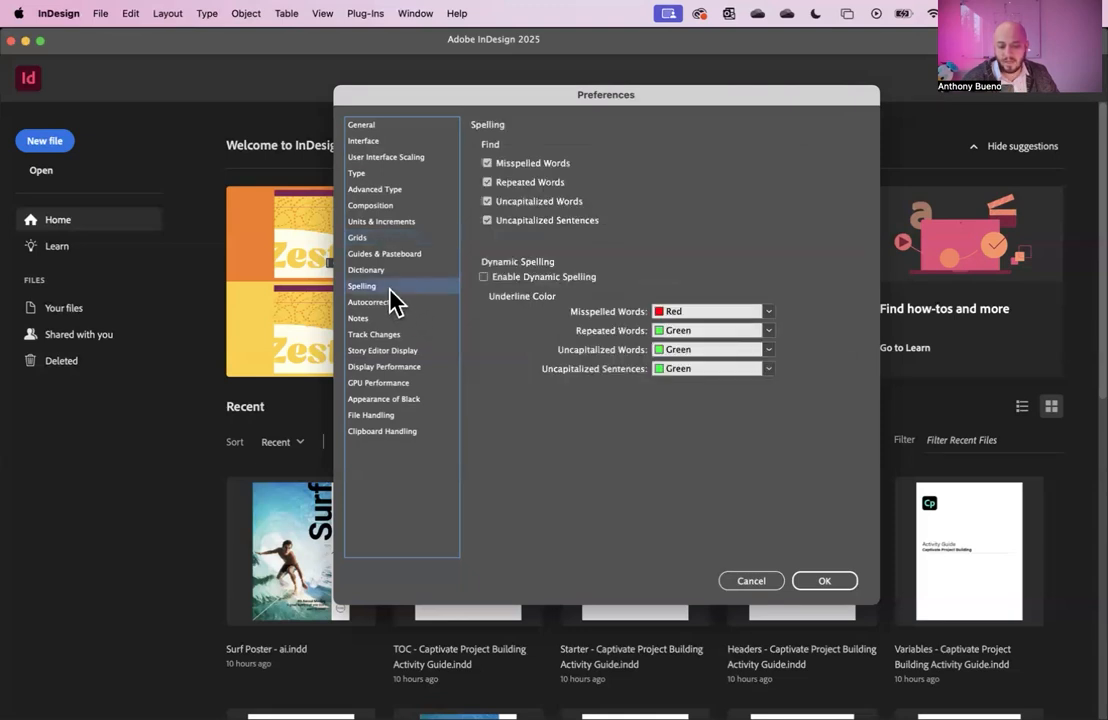
pyautogui.click(546, 280)
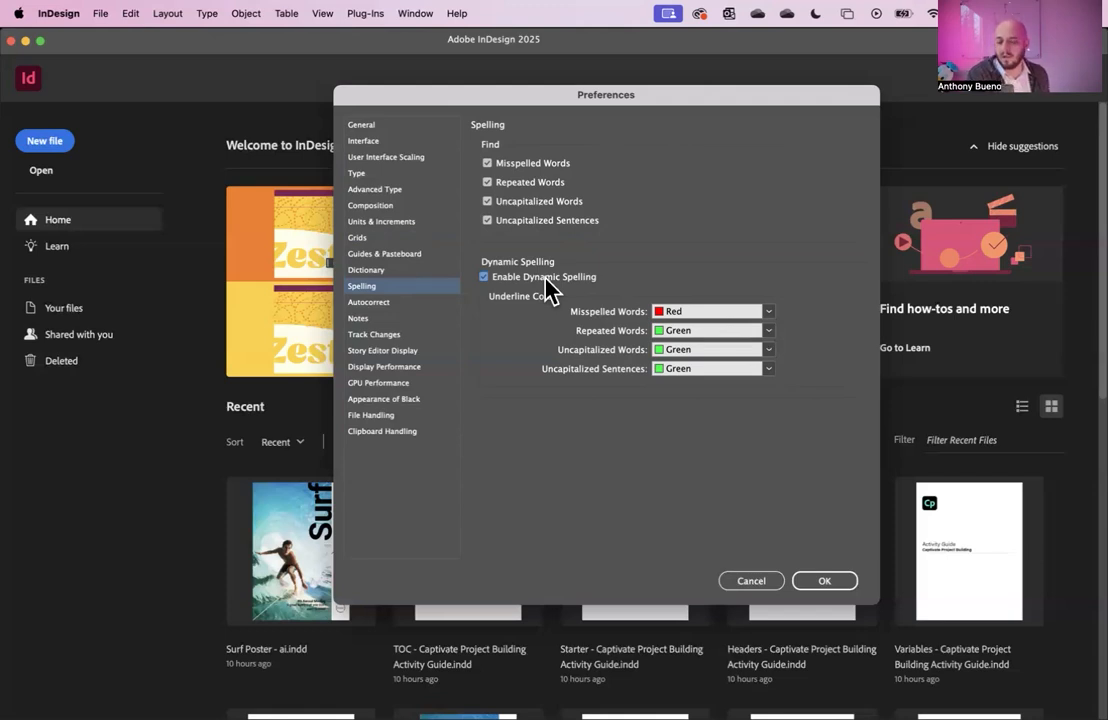
pyautogui.click(392, 271)
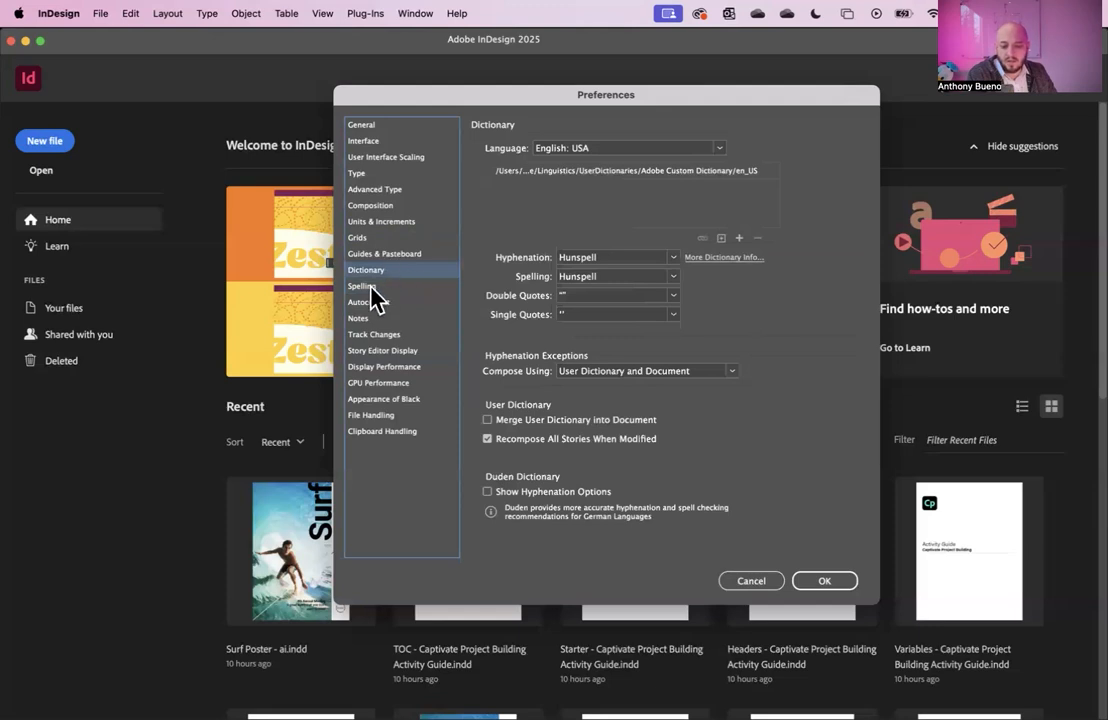
pyautogui.click(370, 302)
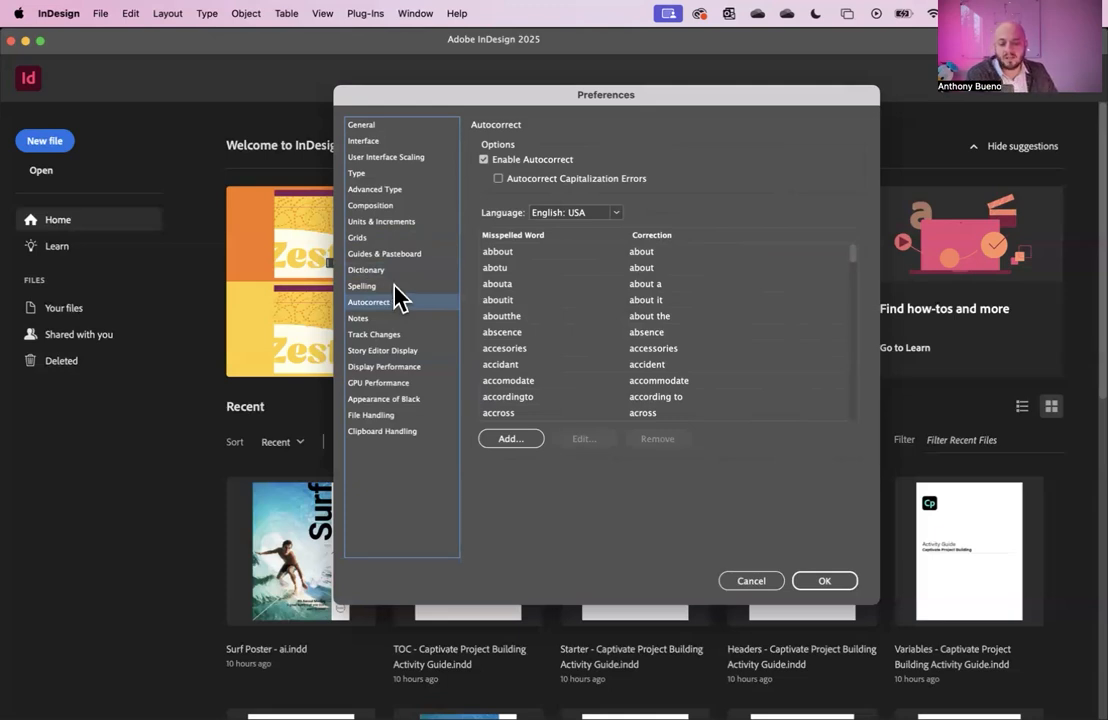
pyautogui.click(394, 286)
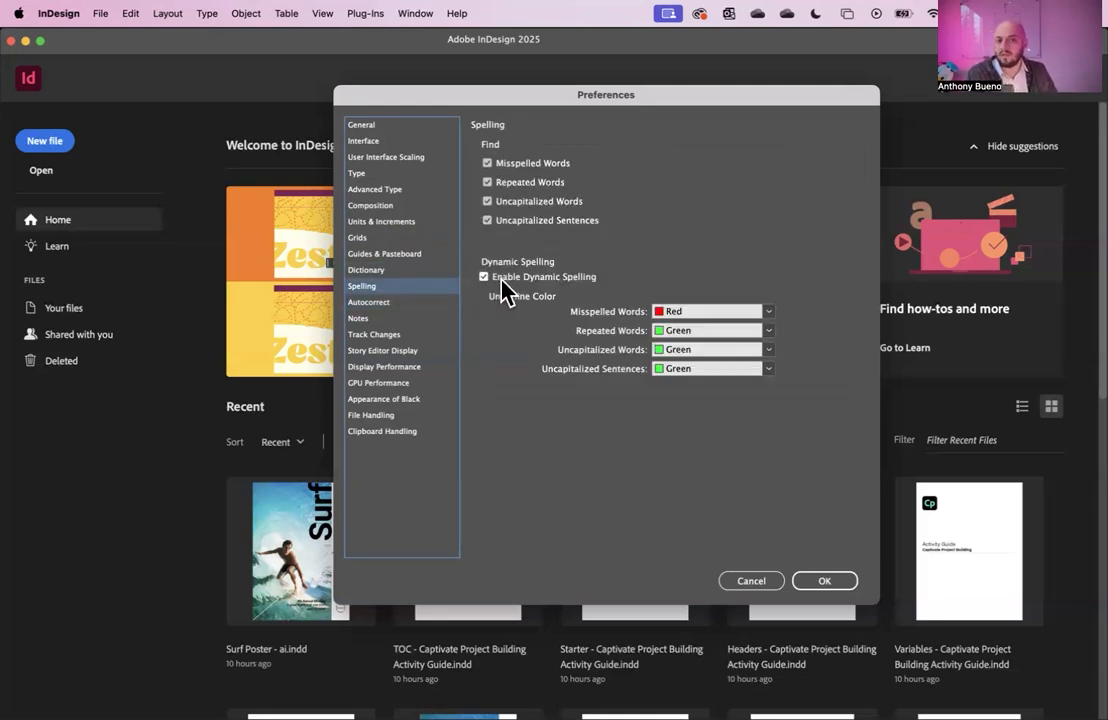
# Choose High Quality as the default view for display performance, and turn off Animated Zoom for GPU performance.
pyautogui.click(412, 369)
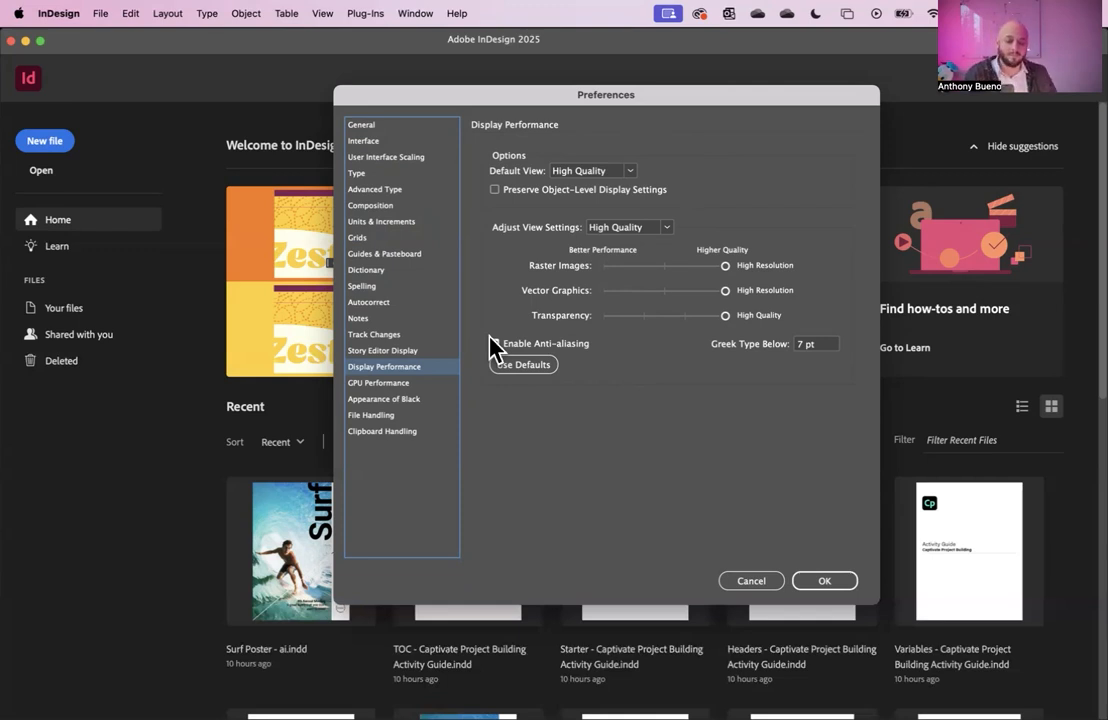
pyautogui.click(626, 172)
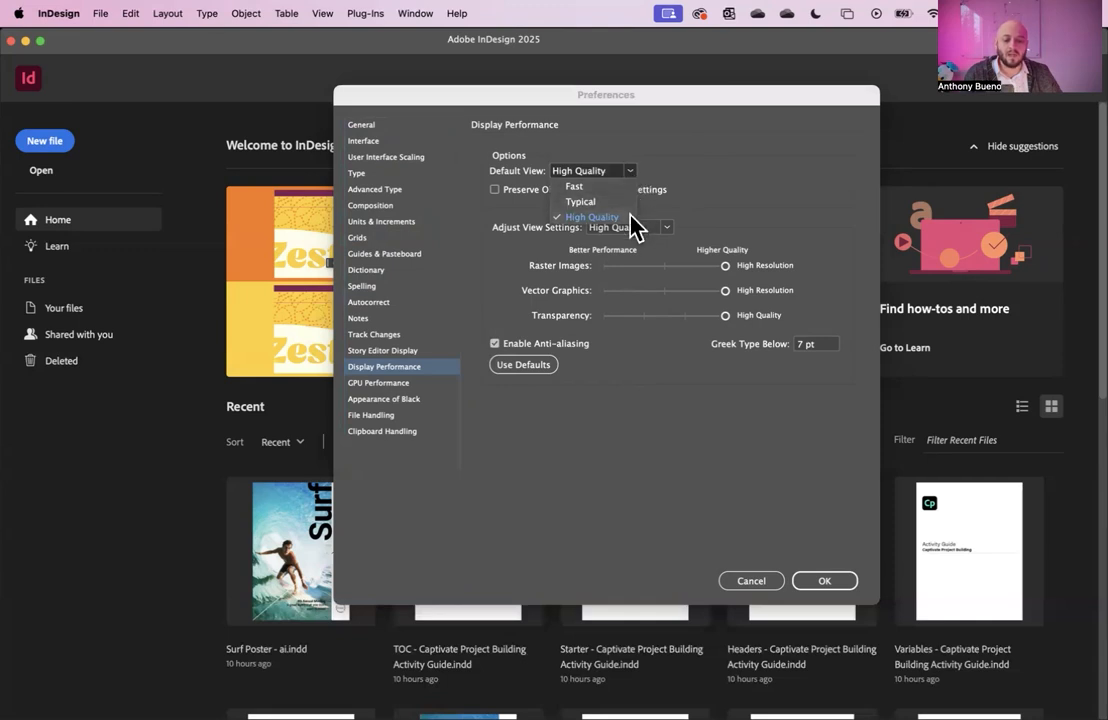
pyautogui.click(633, 220)
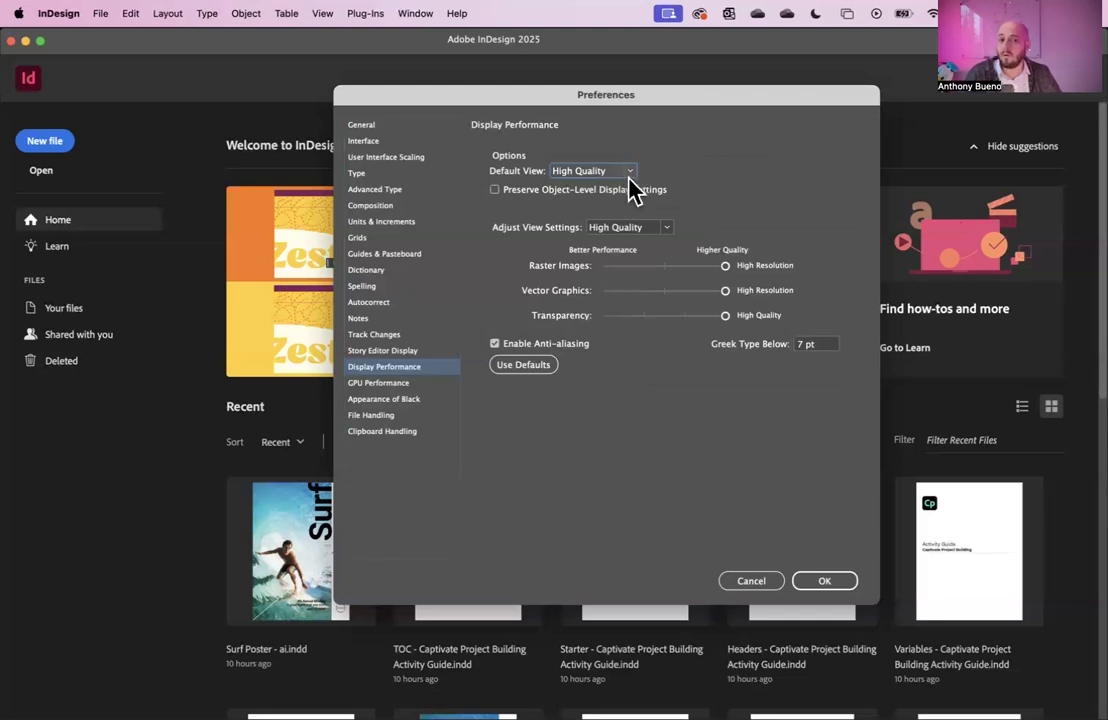
pyautogui.click(404, 388)
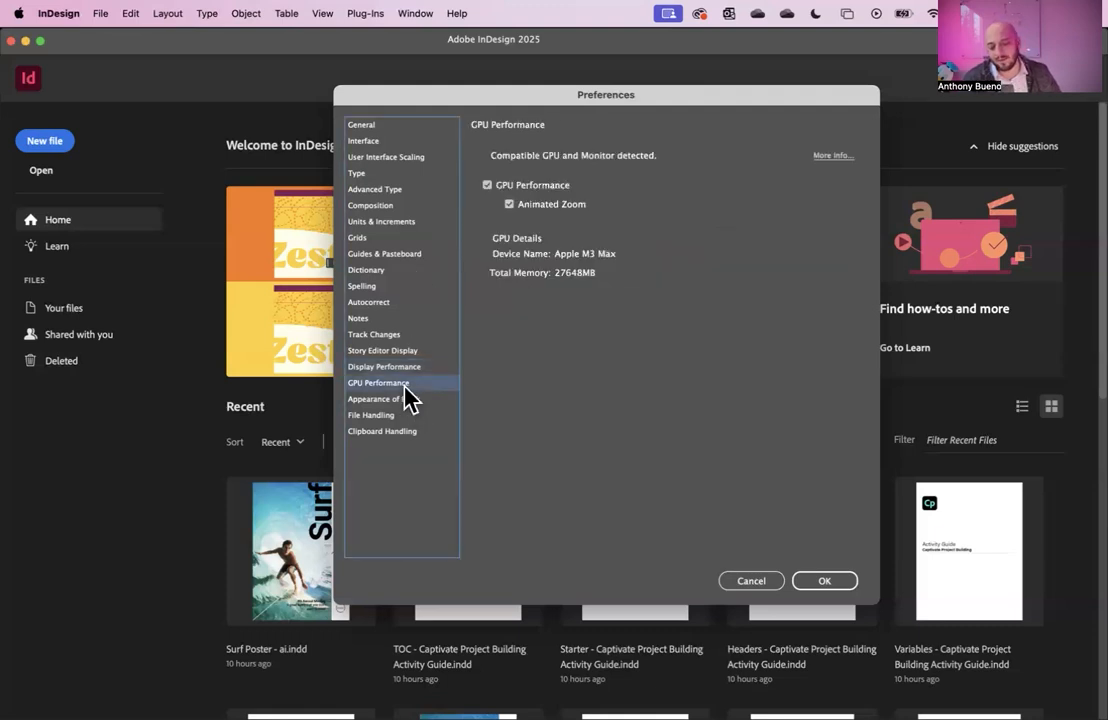
pyautogui.click(509, 204)
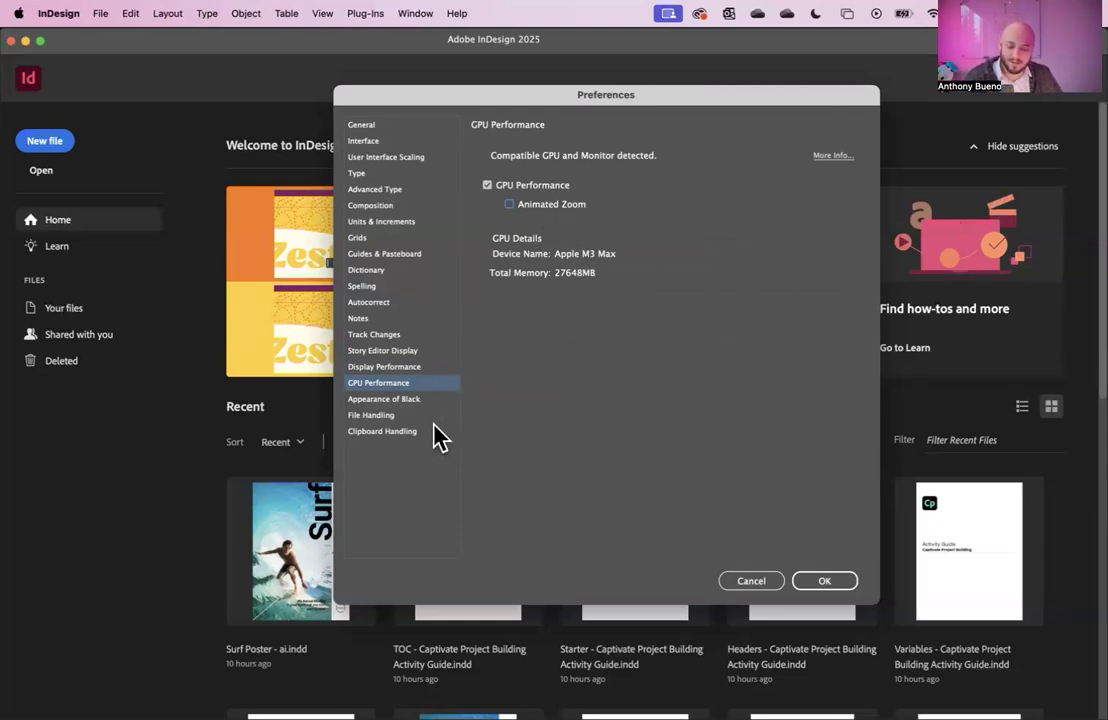
# Set the on-screen appearance of black to Display All Blacks Accurately and apply the preferences.
pyautogui.click(418, 405)
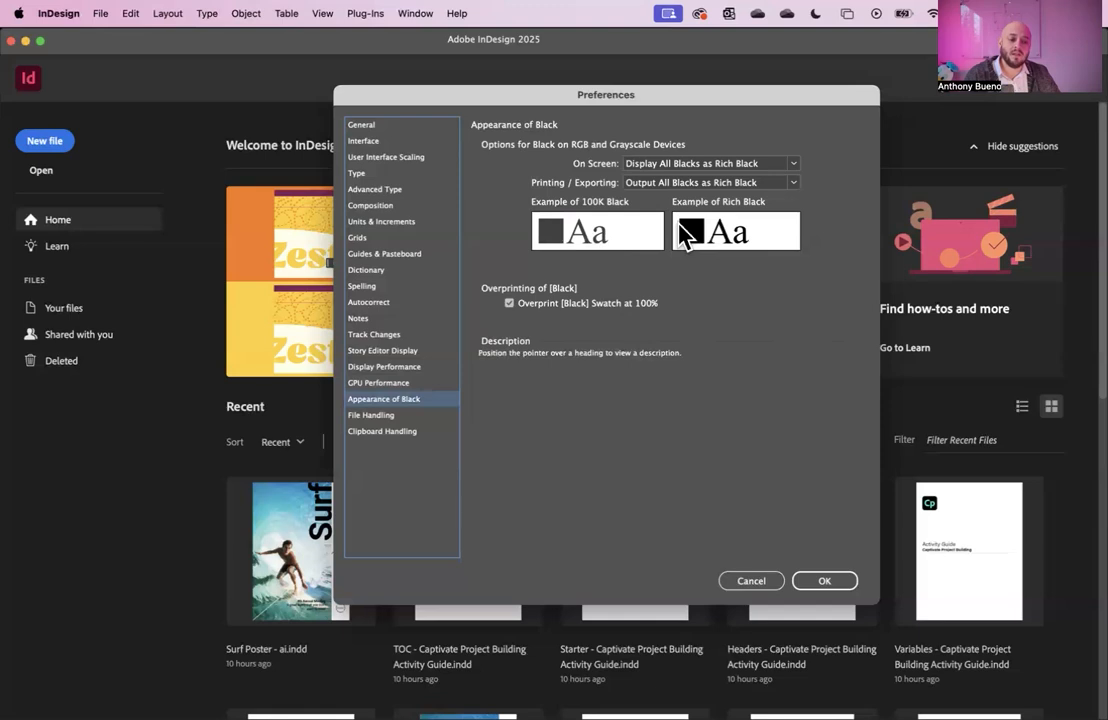
pyautogui.moveTo(589, 249)
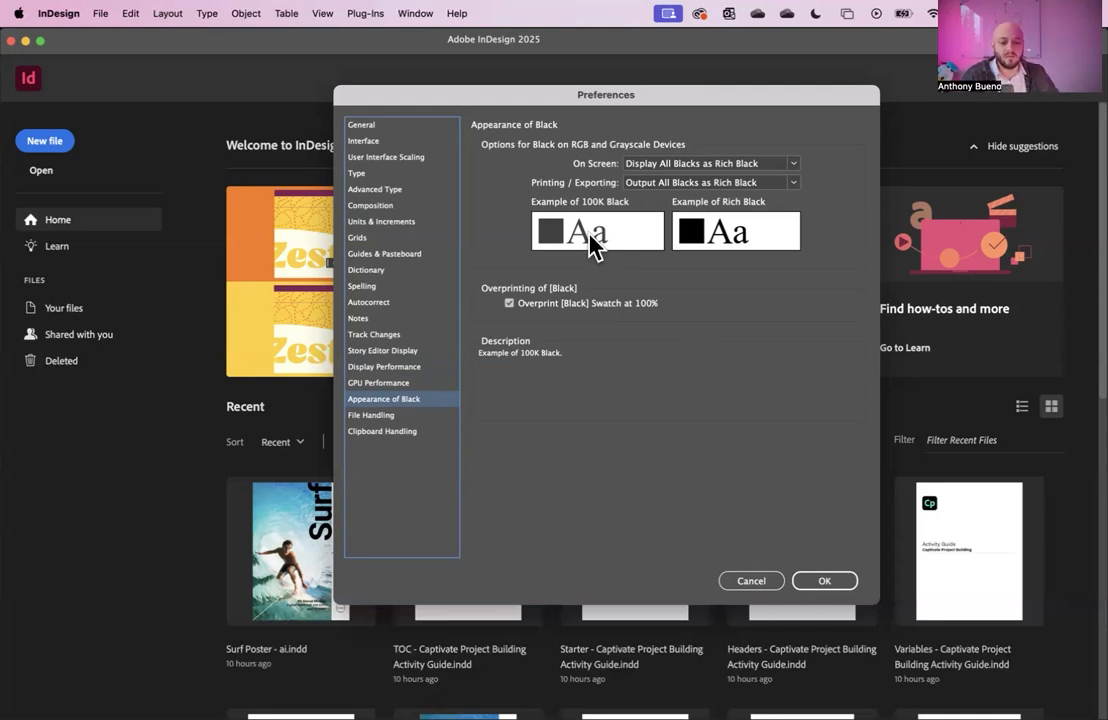
pyautogui.click(797, 166)
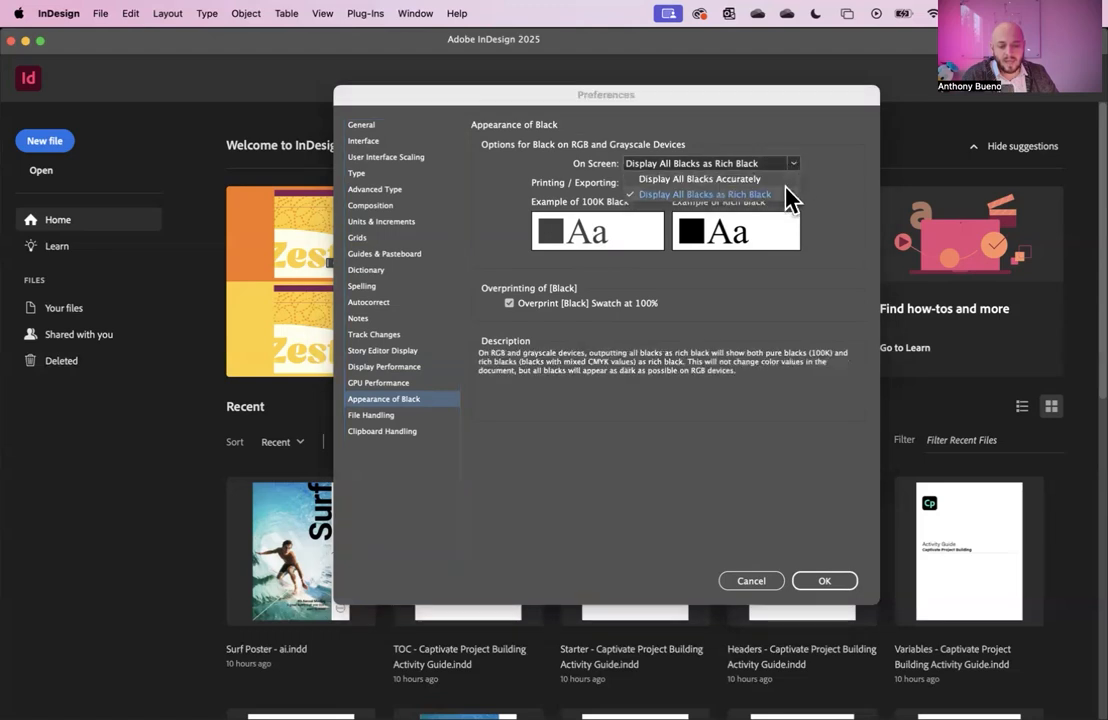
pyautogui.click(714, 180)
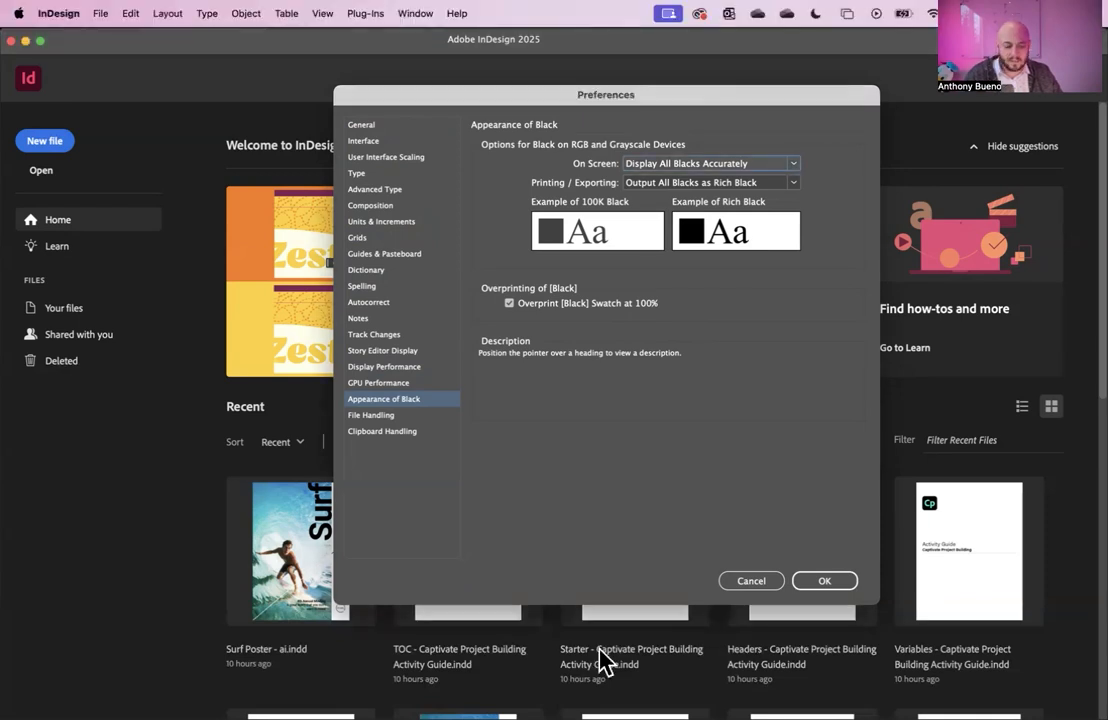
pyautogui.click(822, 581)
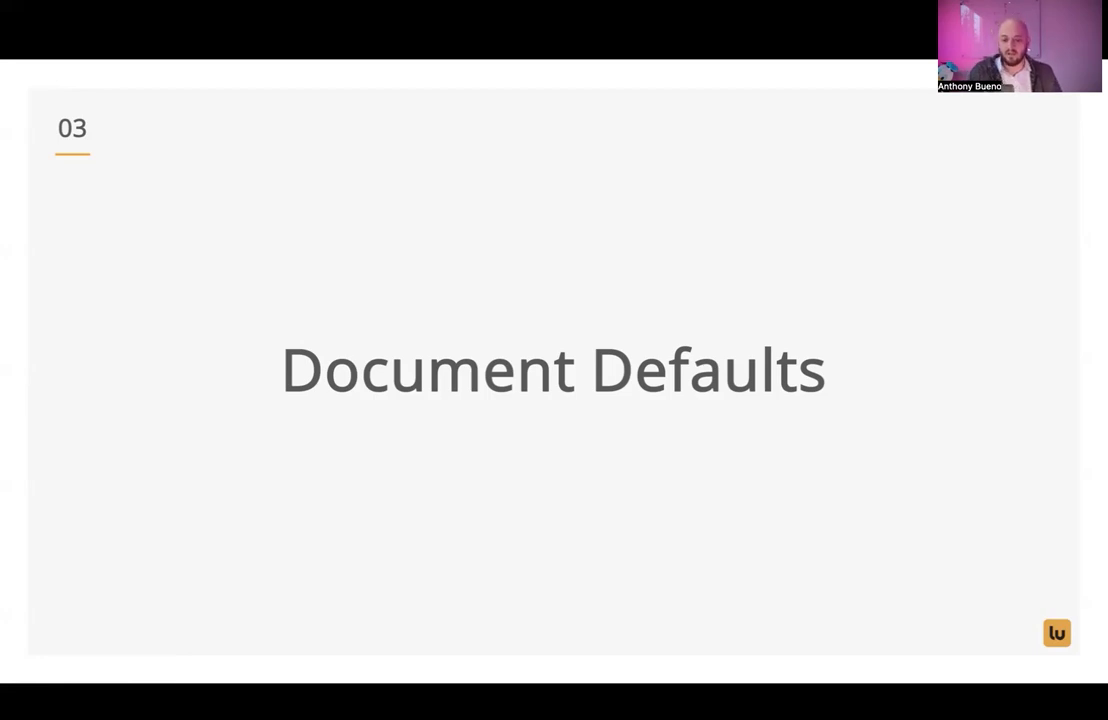
pyautogui.press('Right')
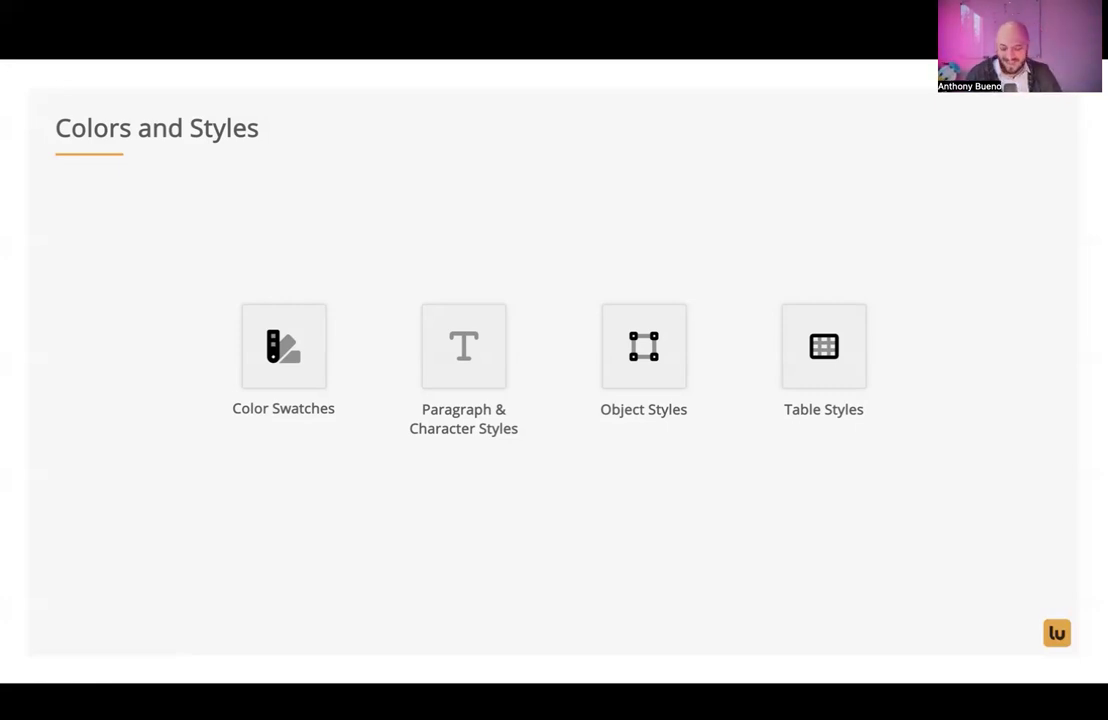
# Switch to InDesign, show the Swatches panel with no document open, and close the floating Text to Image panel.
pyautogui.press('super+Tab')
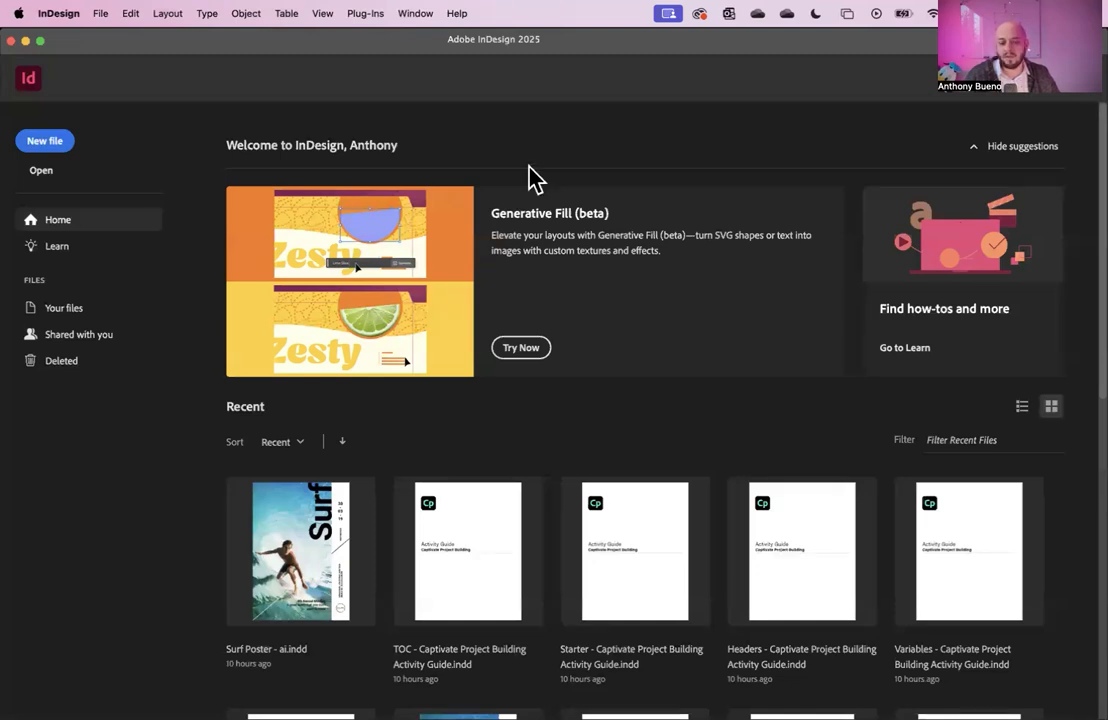
pyautogui.click(416, 14)
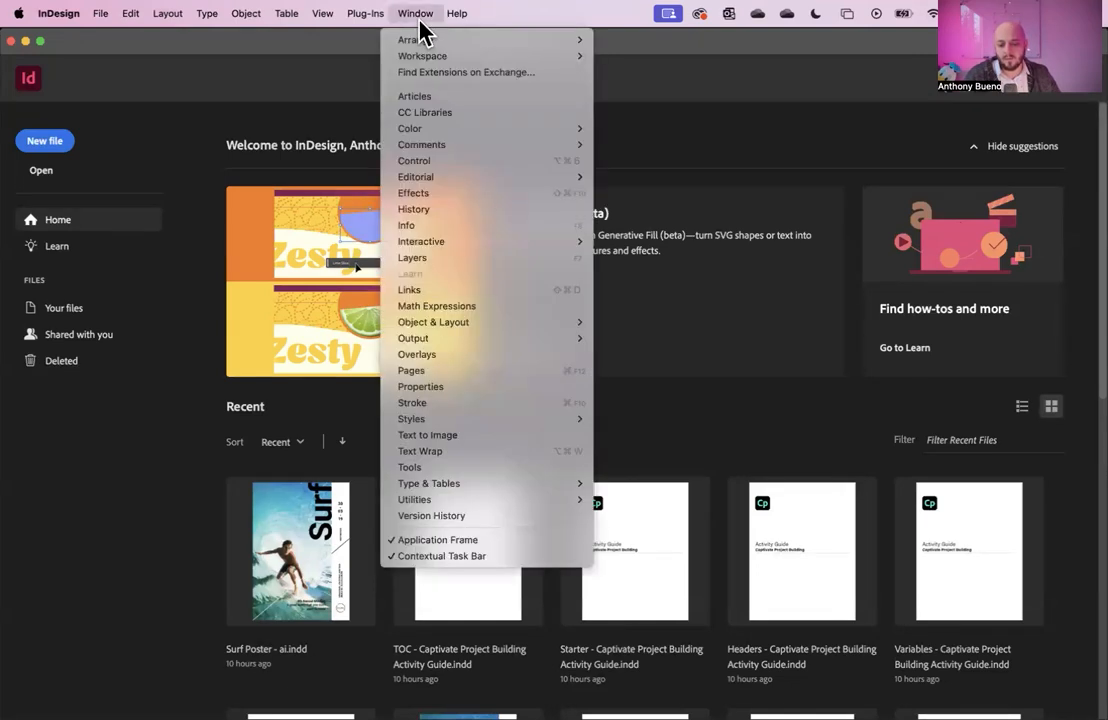
pyautogui.moveTo(452, 129)
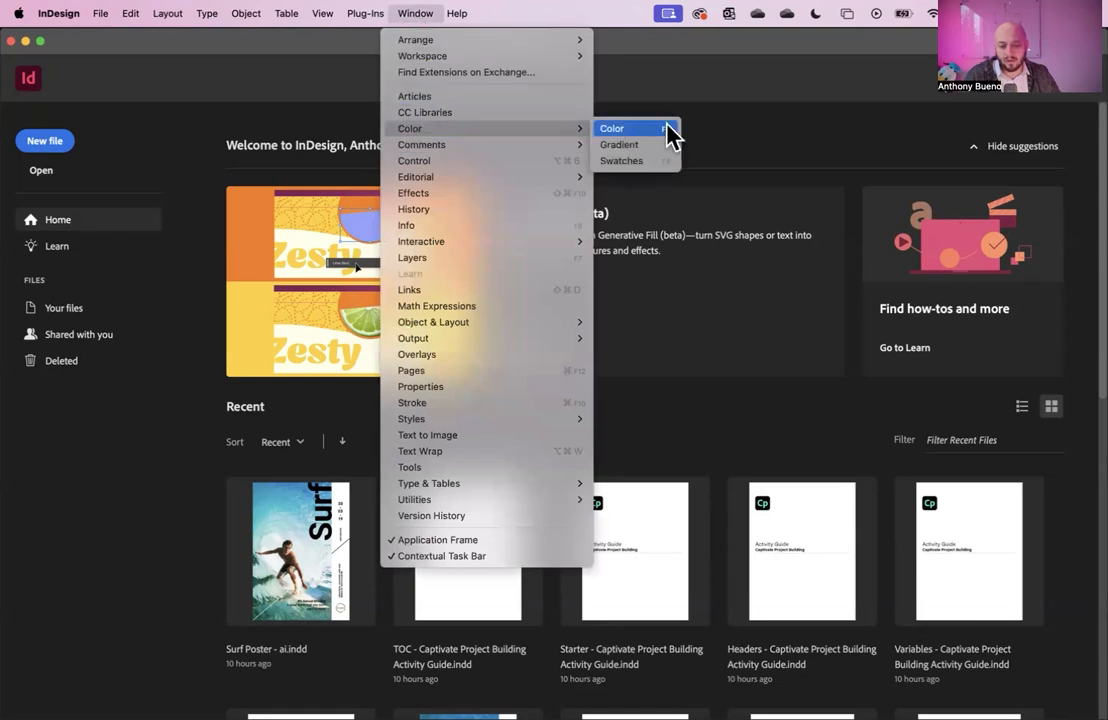
pyautogui.click(644, 163)
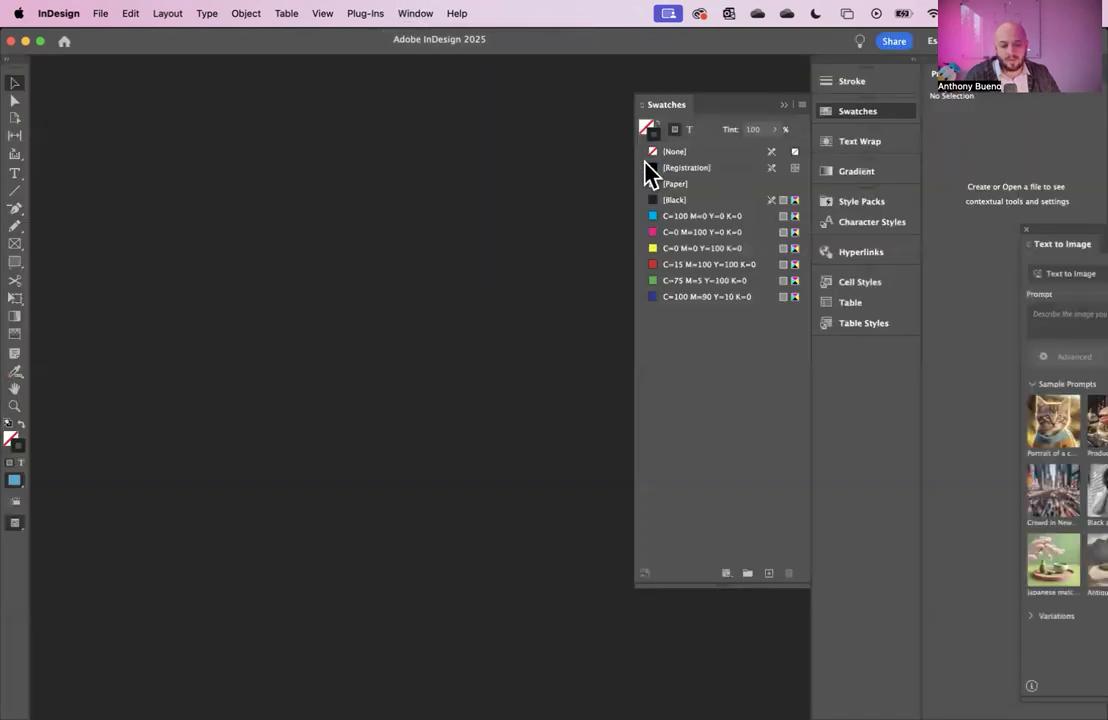
pyautogui.click(1027, 230)
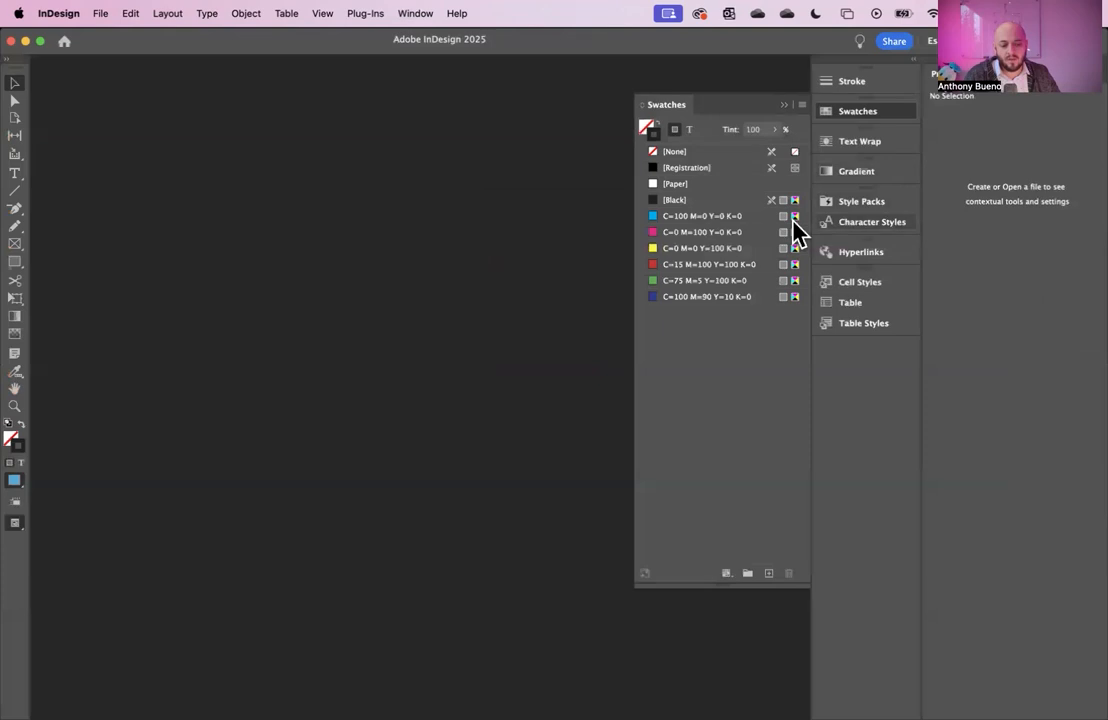
# Delete the six default CMYK color swatches, from C=100 M=0 Y=0 K=0 through C=100 M=90 Y=10 K=0.
pyautogui.click(707, 297)
pyautogui.keyDown('shift'); pyautogui.click(706, 218); pyautogui.keyUp('shift')
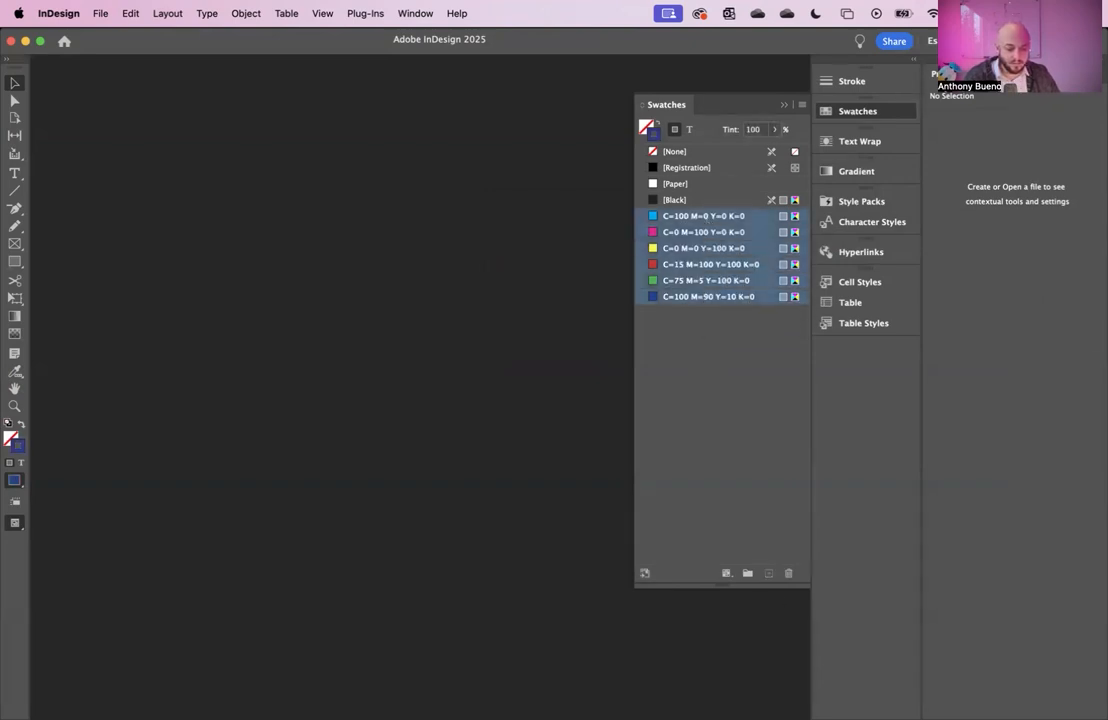
pyautogui.click(788, 573)
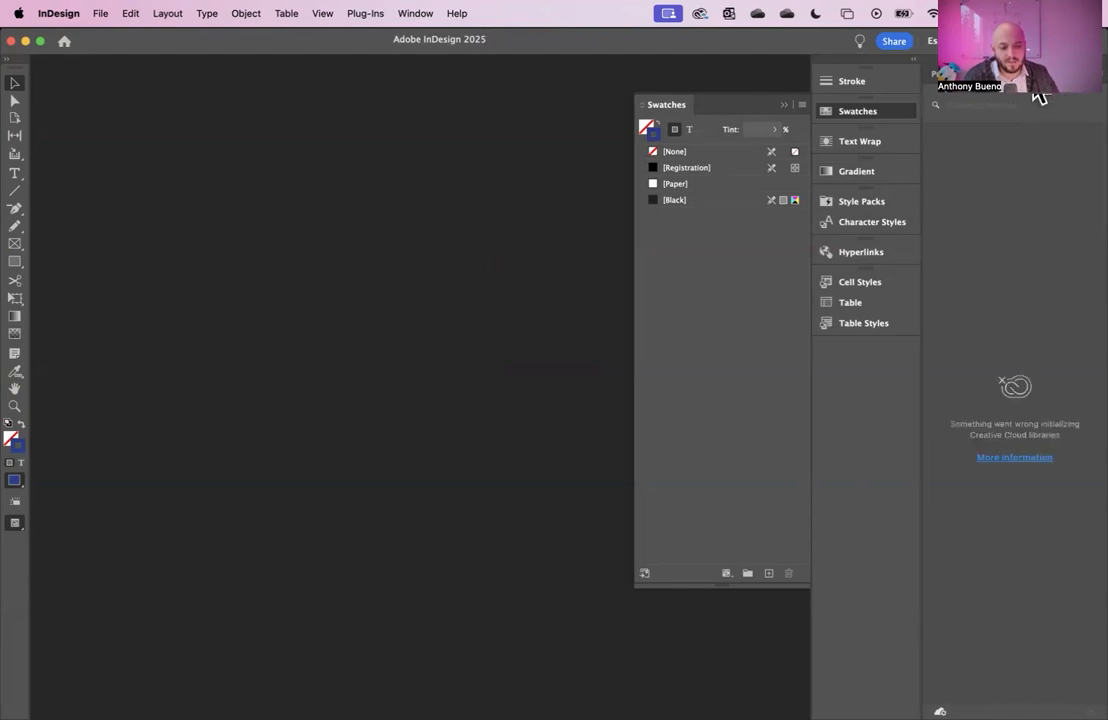
# Browse the Adobe Graphics library, leave it, and open My Library to reach its saved colors.
pyautogui.click(985, 354)
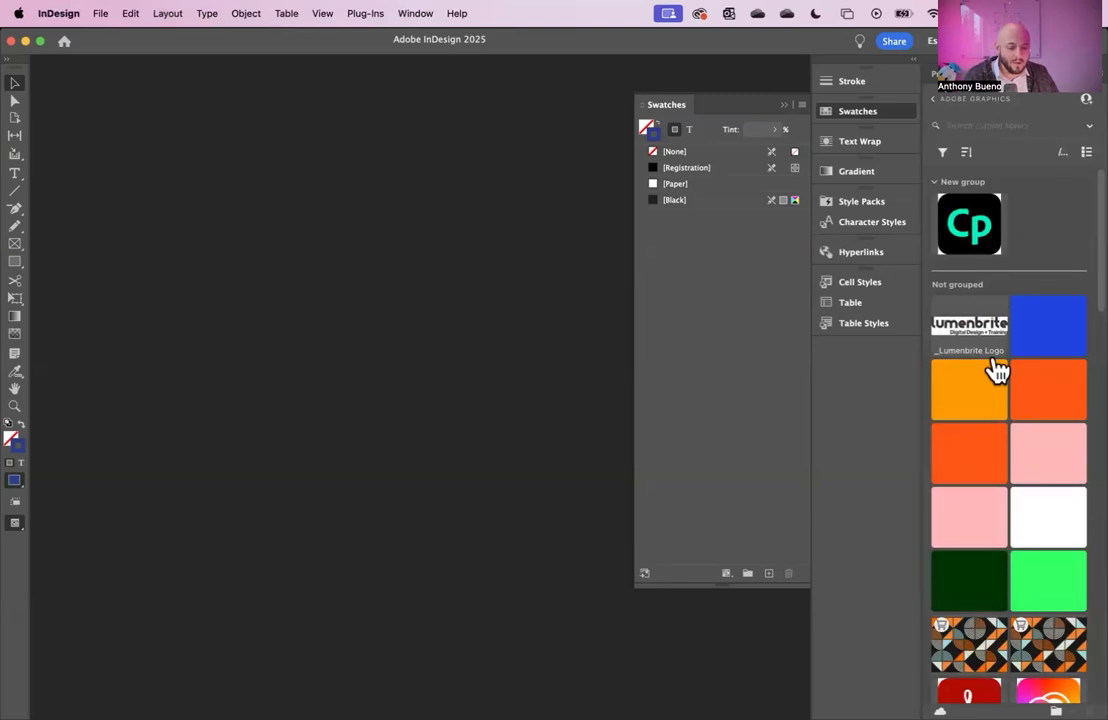
pyautogui.scroll(-1, 1057, 388)
pyautogui.scroll(-2, 1057, 388)
pyautogui.scroll(2, 1058, 388)
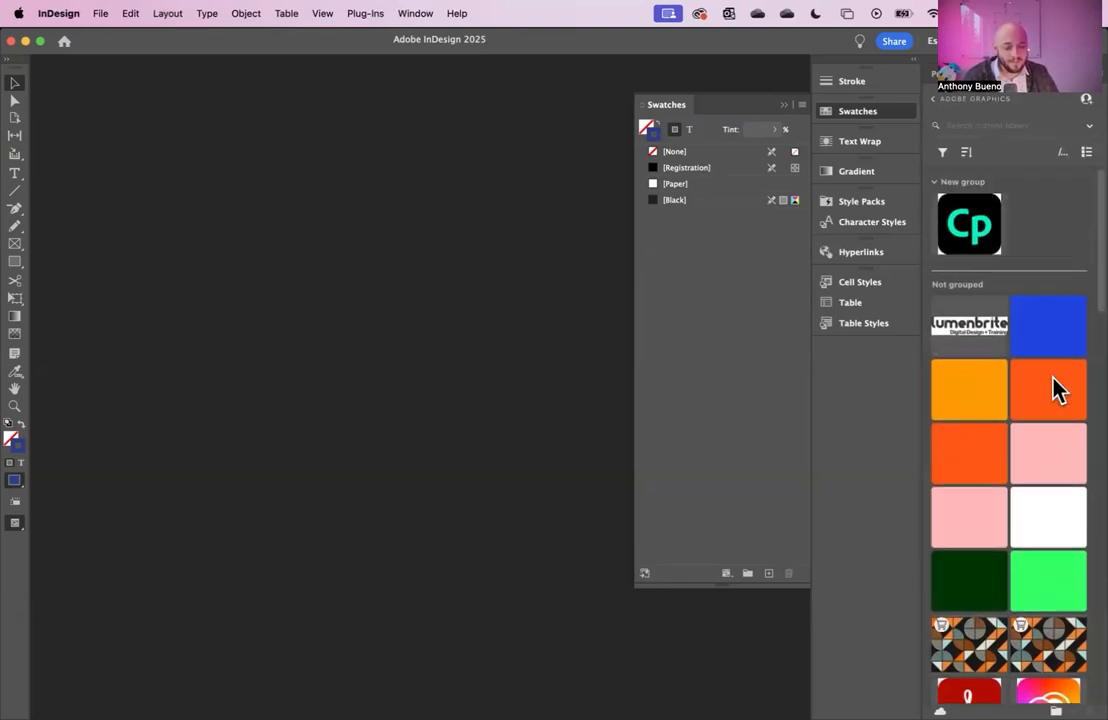
pyautogui.click(935, 100)
pyautogui.click(987, 222)
pyautogui.doubleClick(989, 222)
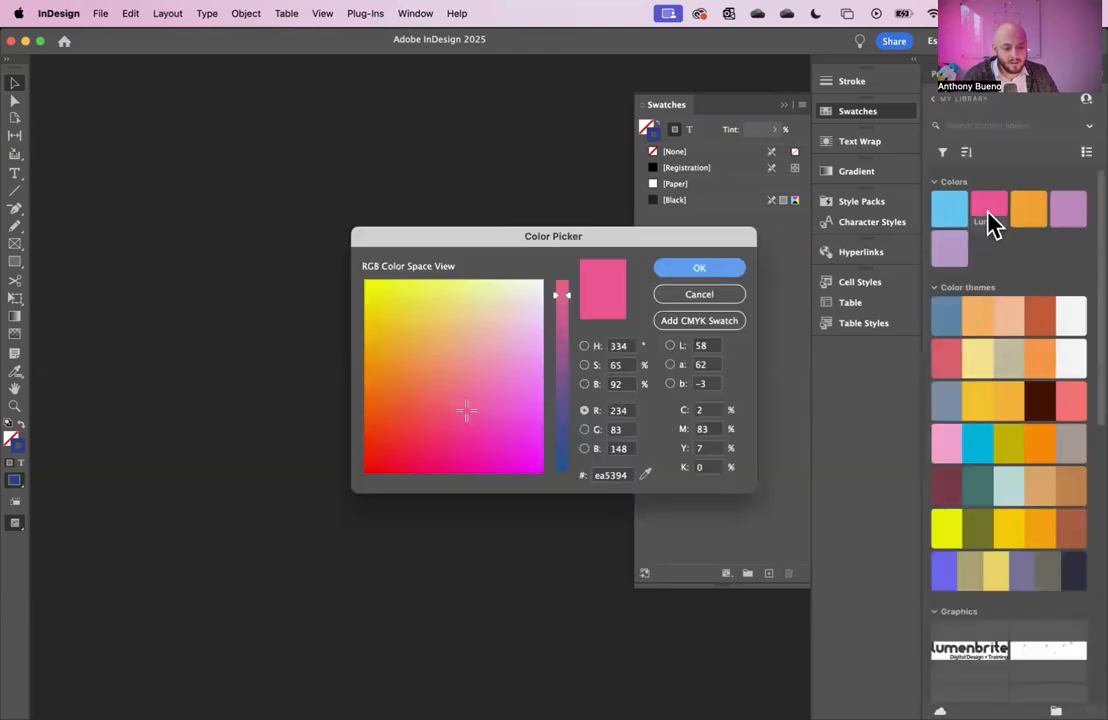
pyautogui.click(705, 297)
pyautogui.moveTo(1048, 217); pyautogui.dragTo(692, 277)
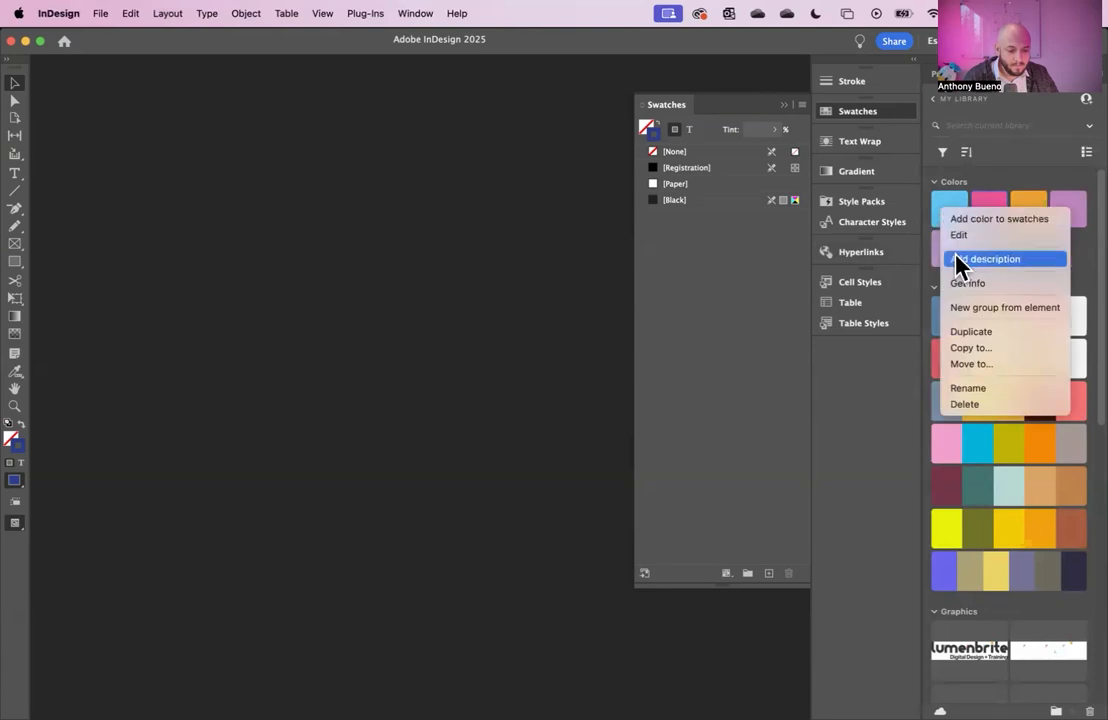
# Add the My Library colors Lumen-Blue, Lumen-Magenta, Lumen-Orange, Lumen-Purple1 and Lumen-Purple2 to the default swatches.
pyautogui.click(970, 220)
pyautogui.rightClick(999, 224)
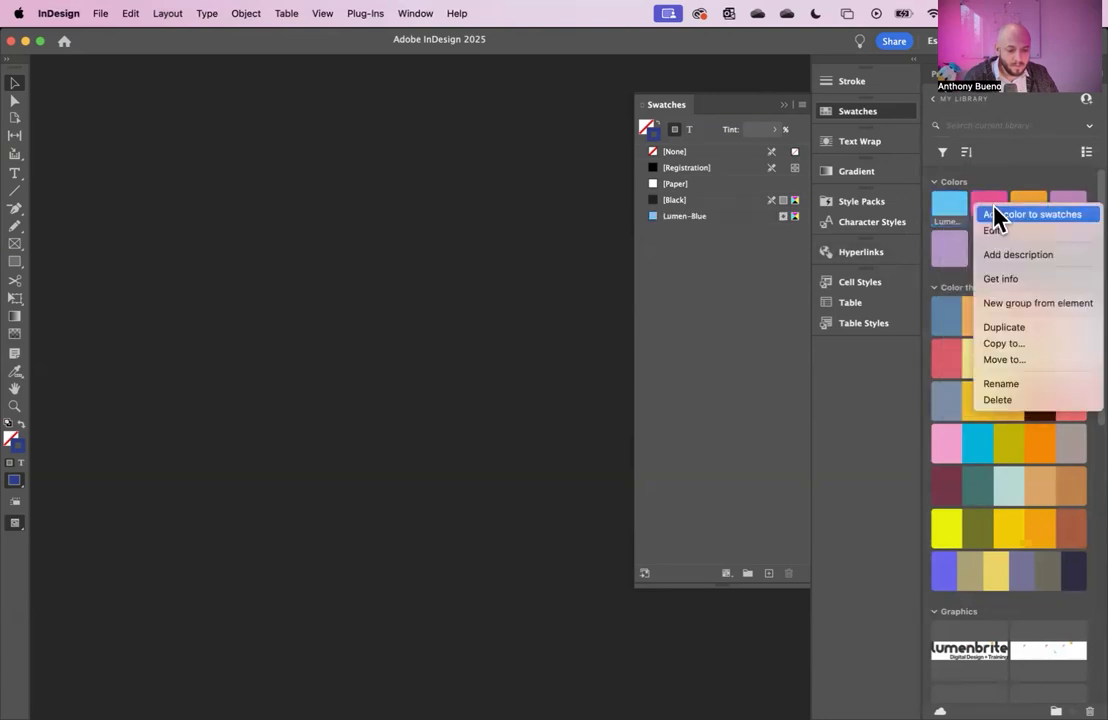
pyautogui.click(1002, 213)
pyautogui.rightClick(1028, 208)
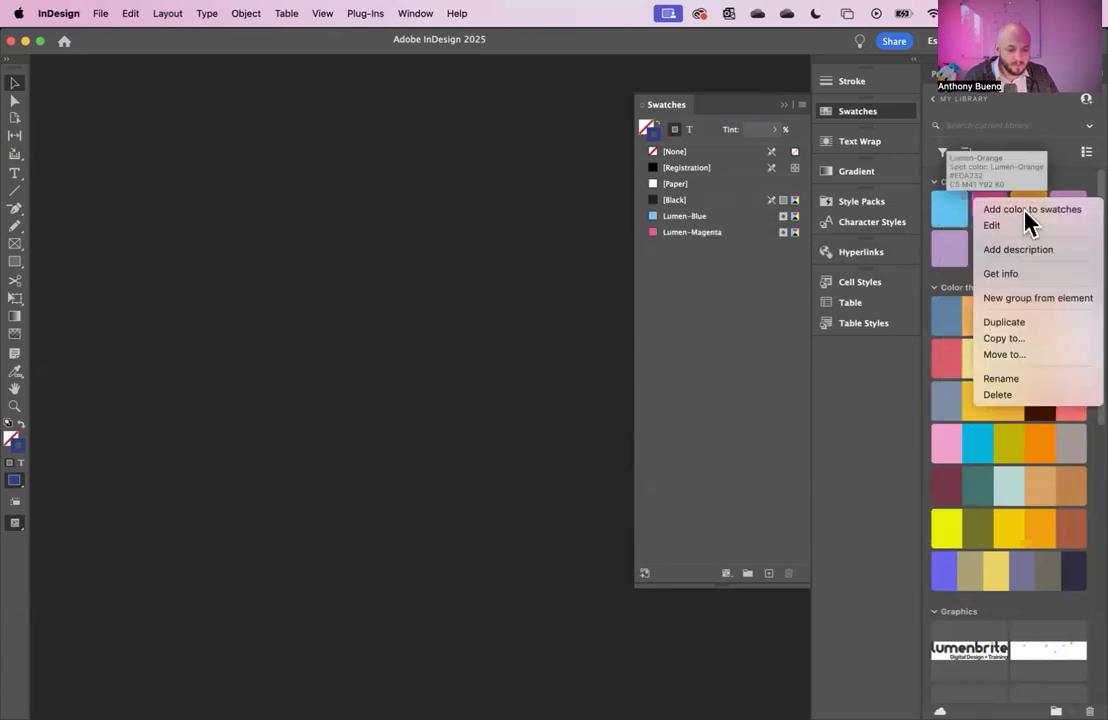
pyautogui.click(1030, 210)
pyautogui.rightClick(1070, 210)
pyautogui.click(1040, 211)
pyautogui.rightClick(955, 252)
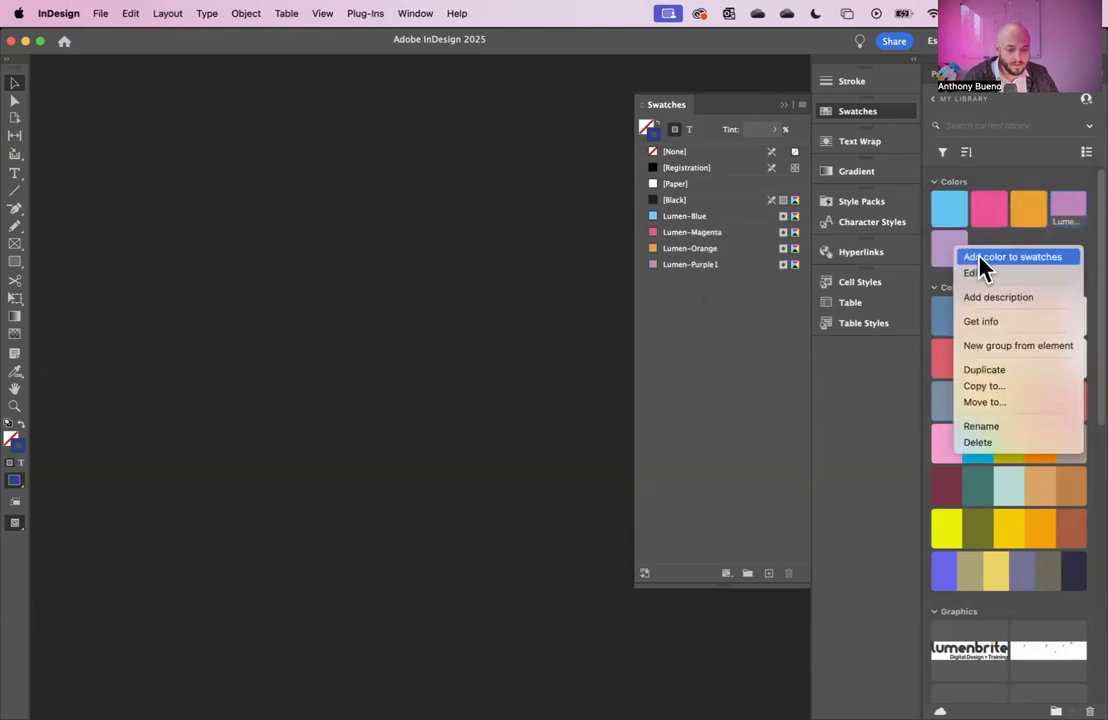
pyautogui.click(980, 258)
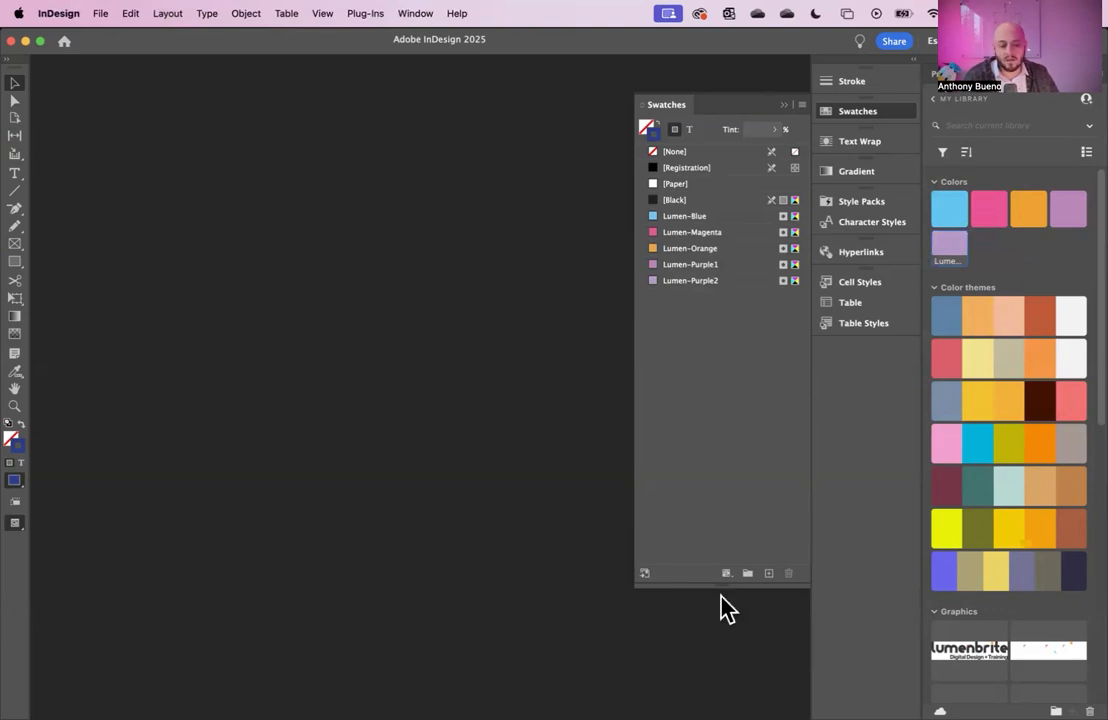
# Create a process CMYK swatch with C=67, M=68, Y=75, K=90 and place it directly below [Black] in the swatch list.
pyautogui.click(769, 574)
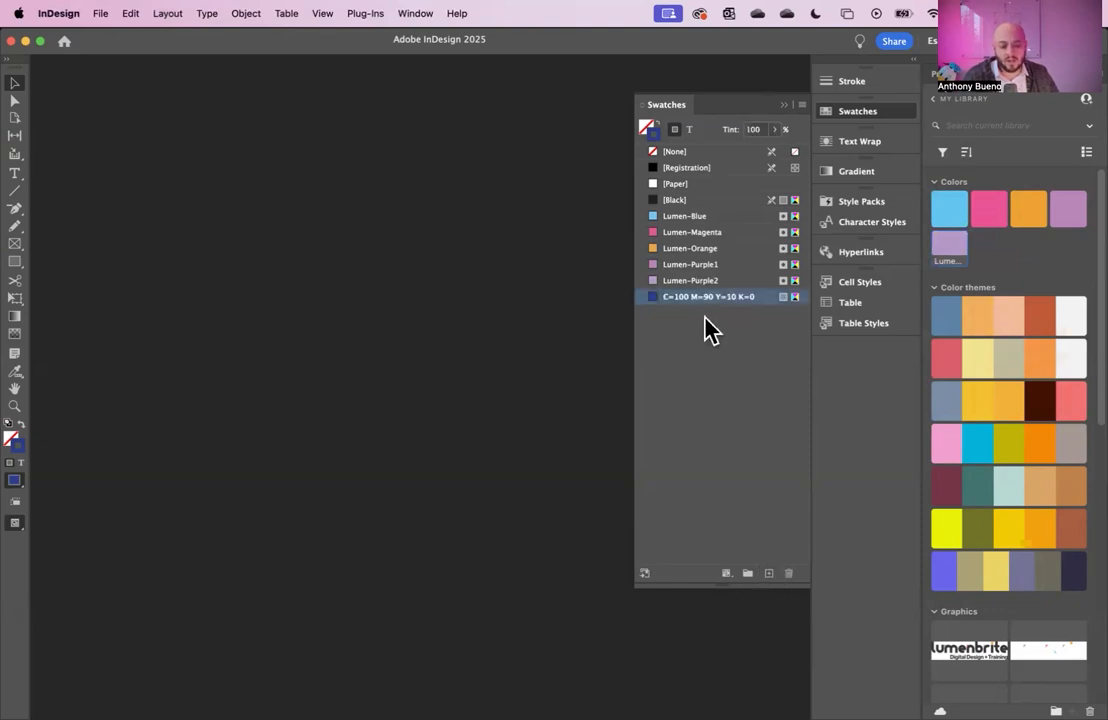
pyautogui.doubleClick(683, 297)
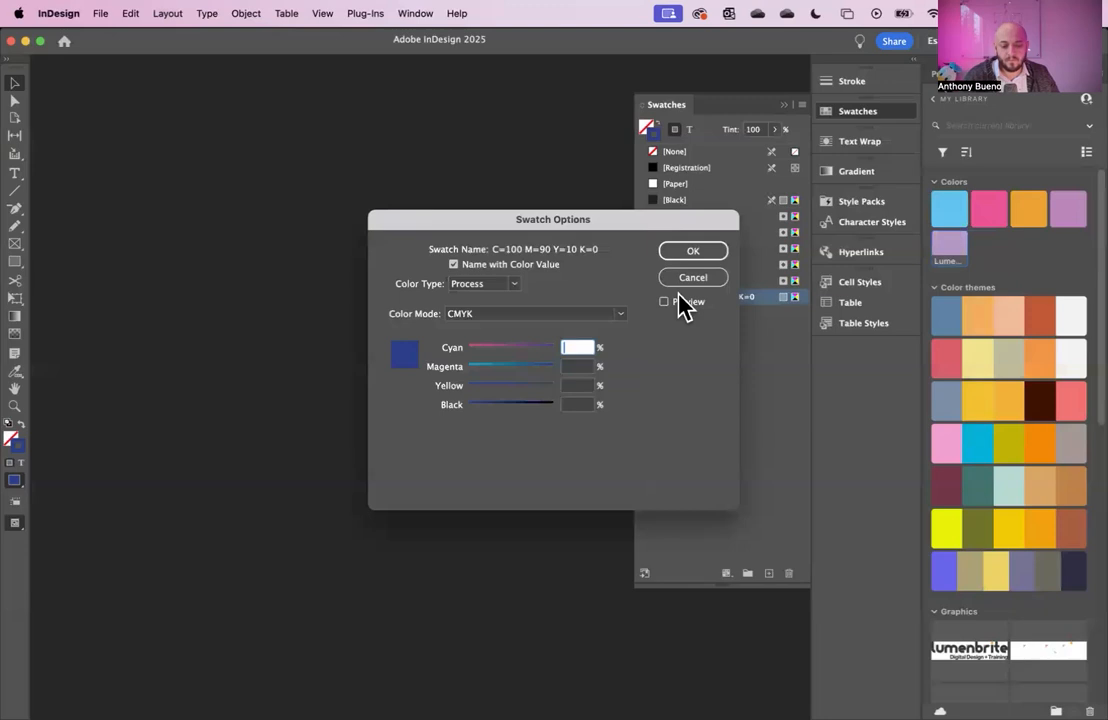
pyautogui.click(576, 348)
pyautogui.write('67')
pyautogui.press('Tab')
pyautogui.write('68')
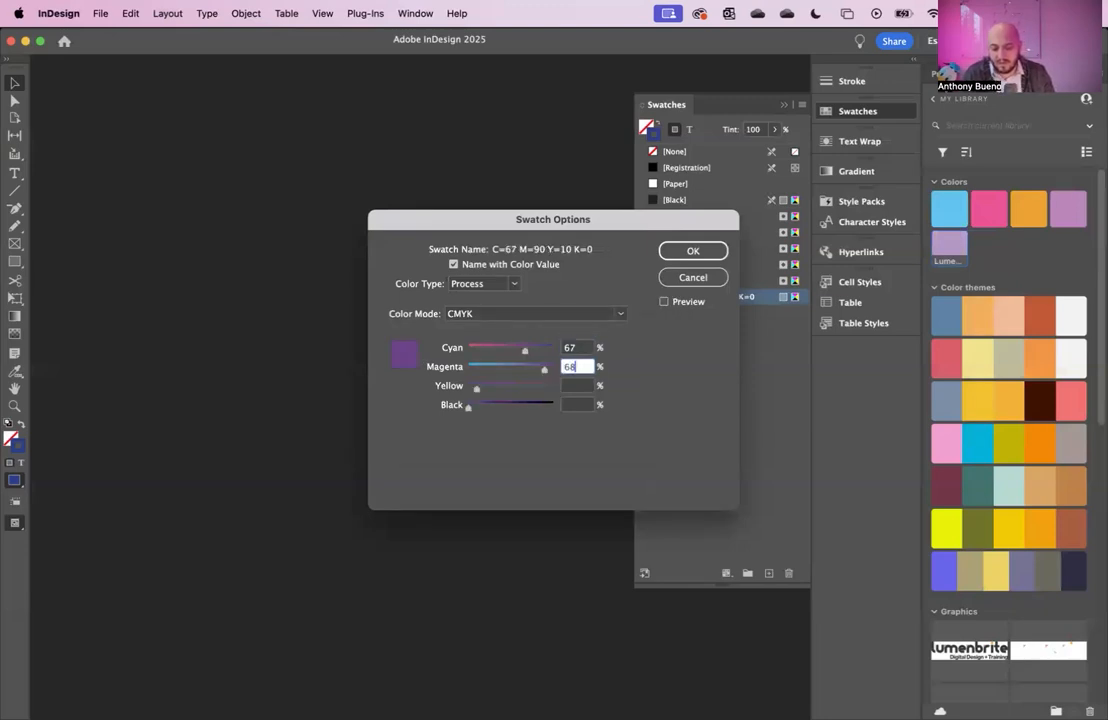
pyautogui.press('Tab')
pyautogui.write('75')
pyautogui.press('Tab')
pyautogui.write('90')
pyautogui.press('Tab')
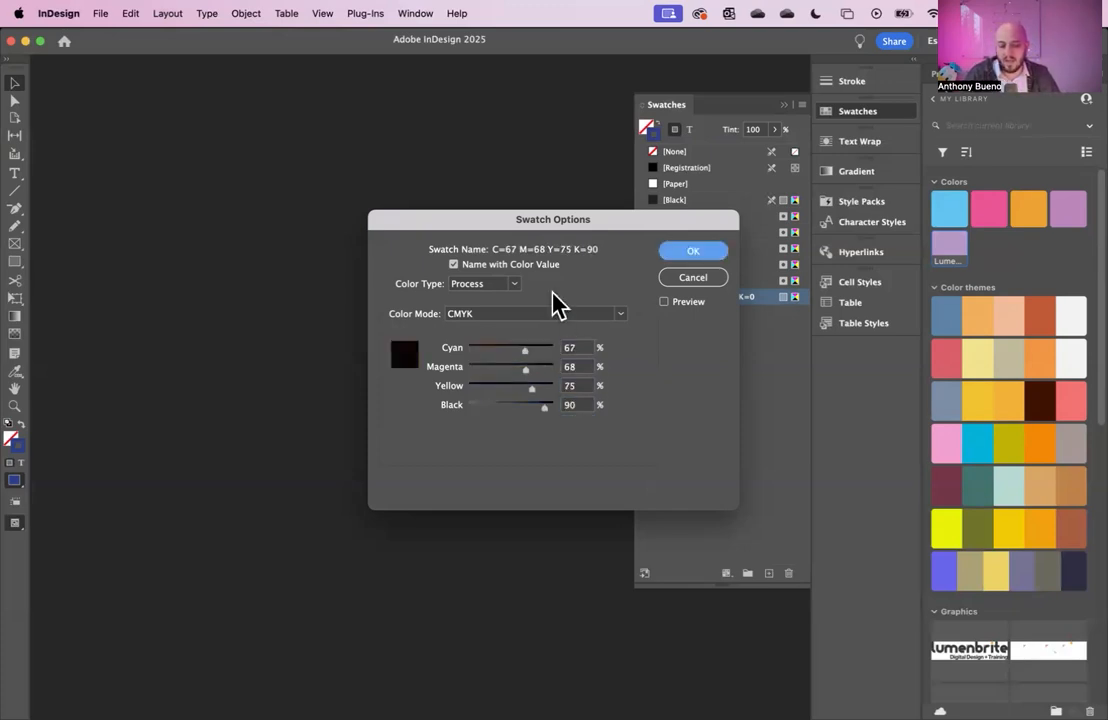
pyautogui.click(690, 251)
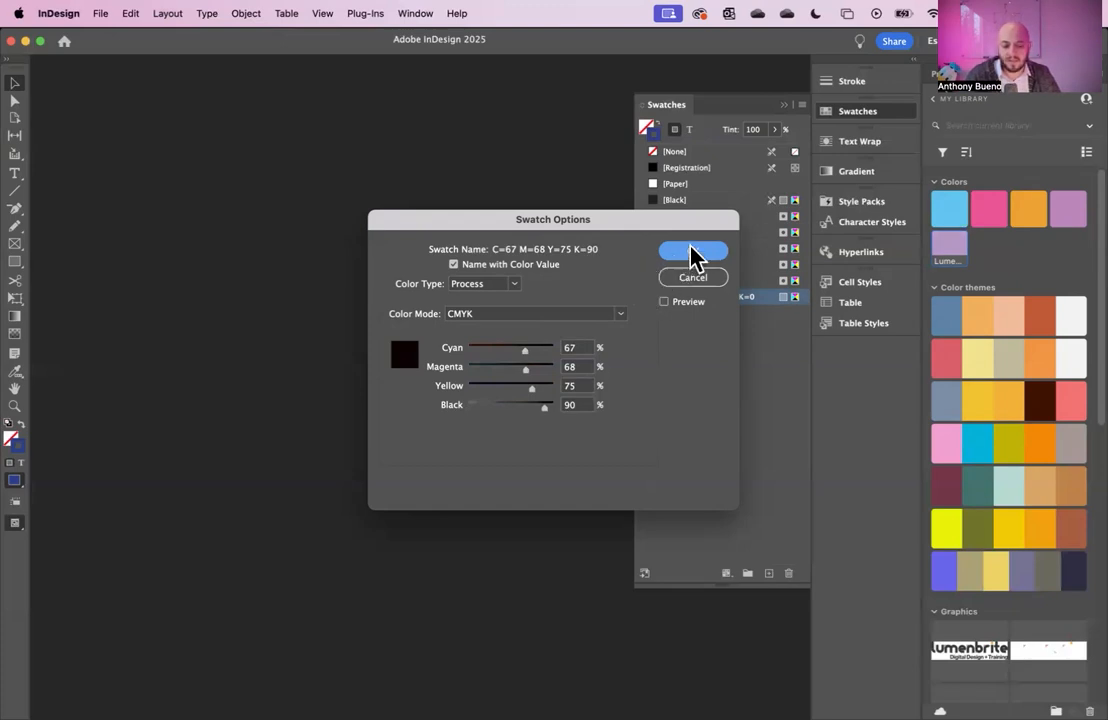
pyautogui.moveTo(747, 297); pyautogui.dragTo(707, 228)
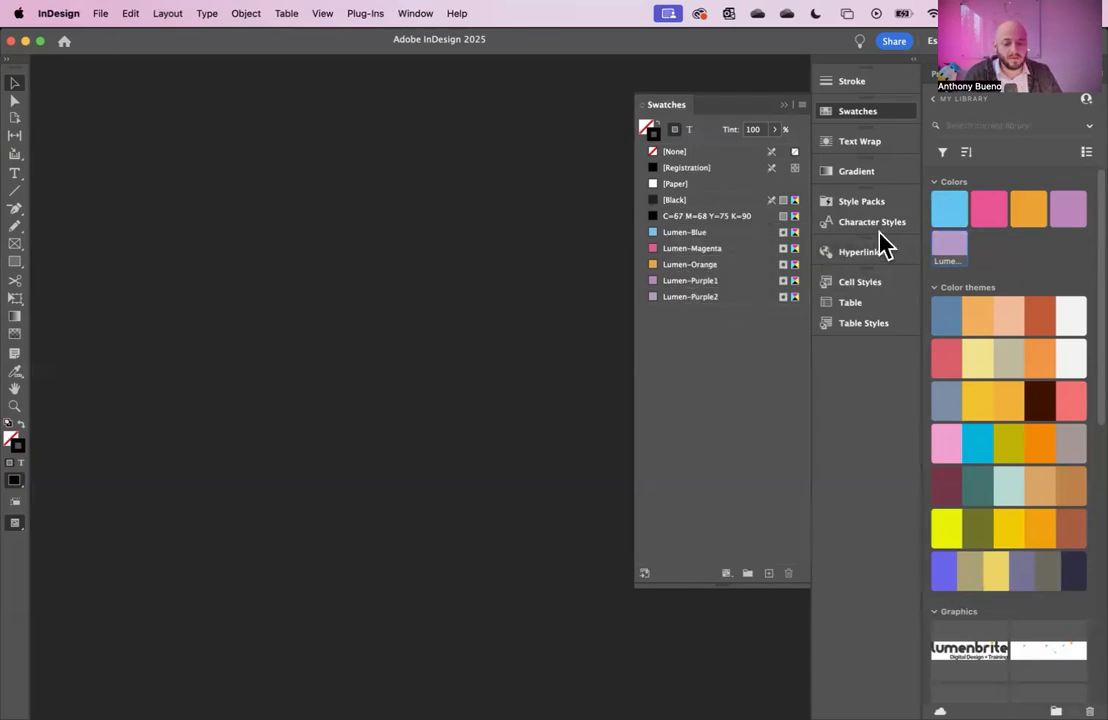
# Show the Paragraph Styles panel and move it into the empty workspace area beside the Swatches panel.
pyautogui.click(413, 14)
pyautogui.moveTo(448, 421)
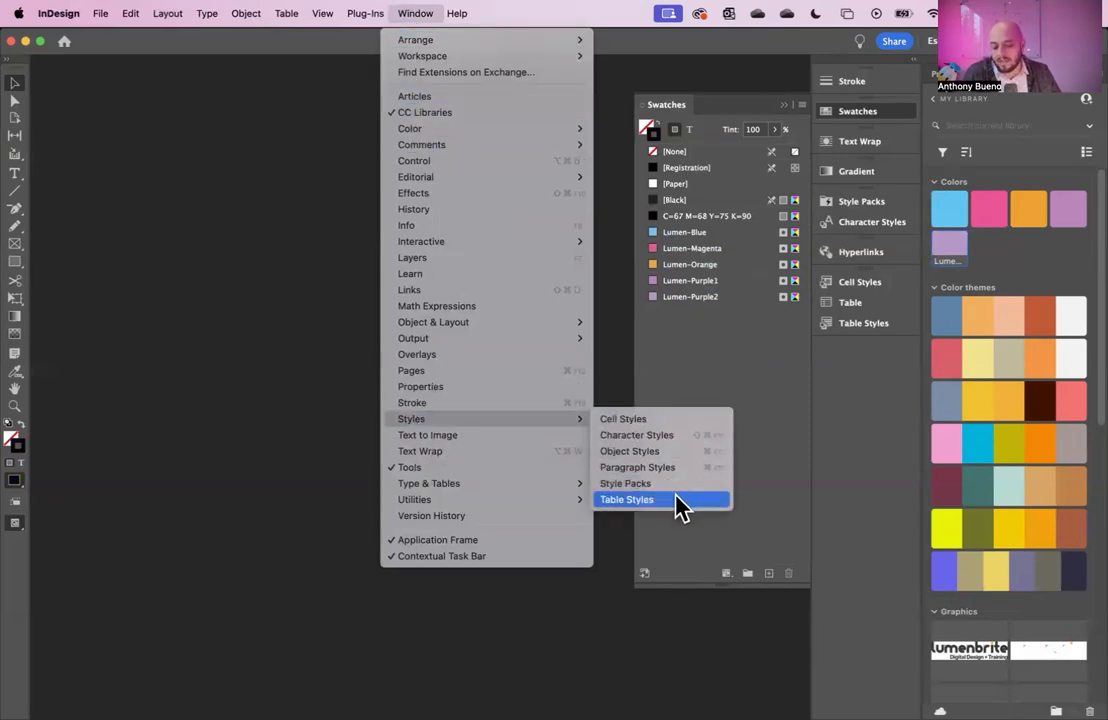
pyautogui.click(628, 468)
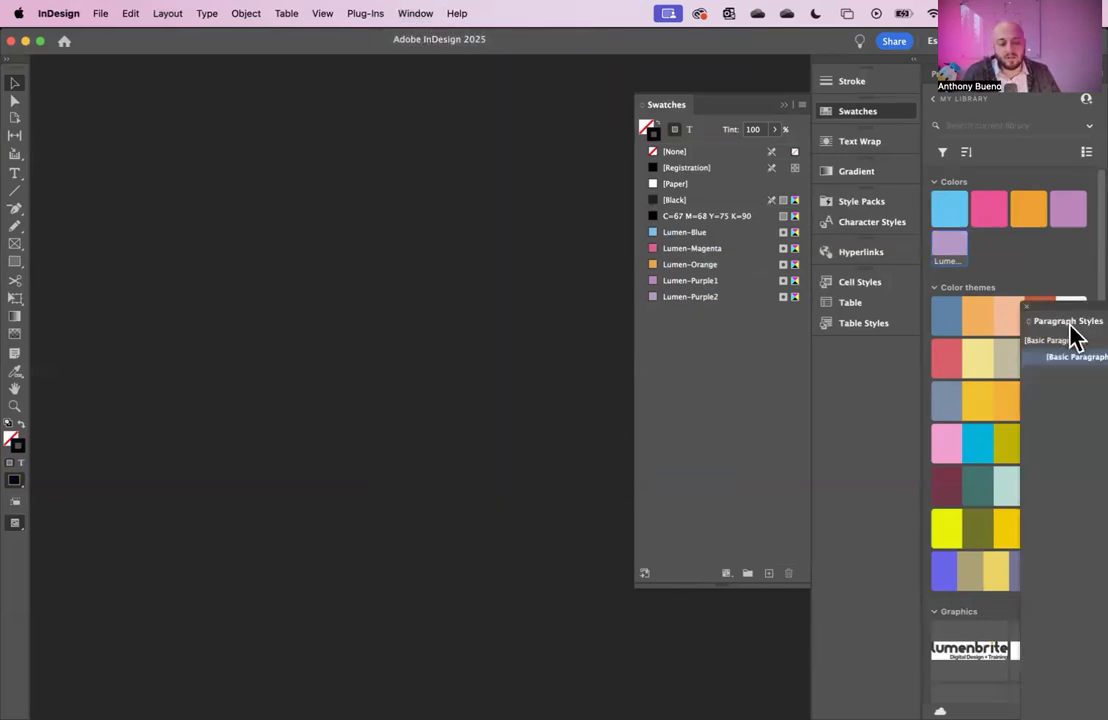
pyautogui.moveTo(1063, 318); pyautogui.dragTo(331, 163)
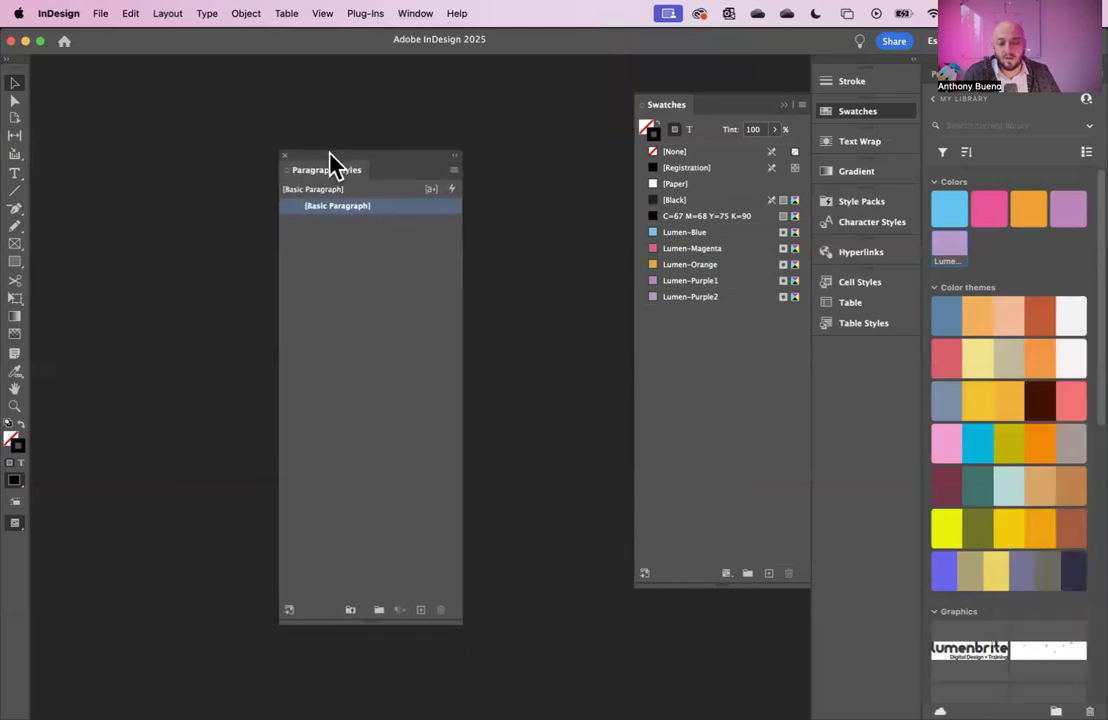
# Set the font family of the [Basic Paragraph] style to Neue Haas Grotesk Display Pro.
pyautogui.doubleClick(398, 214)
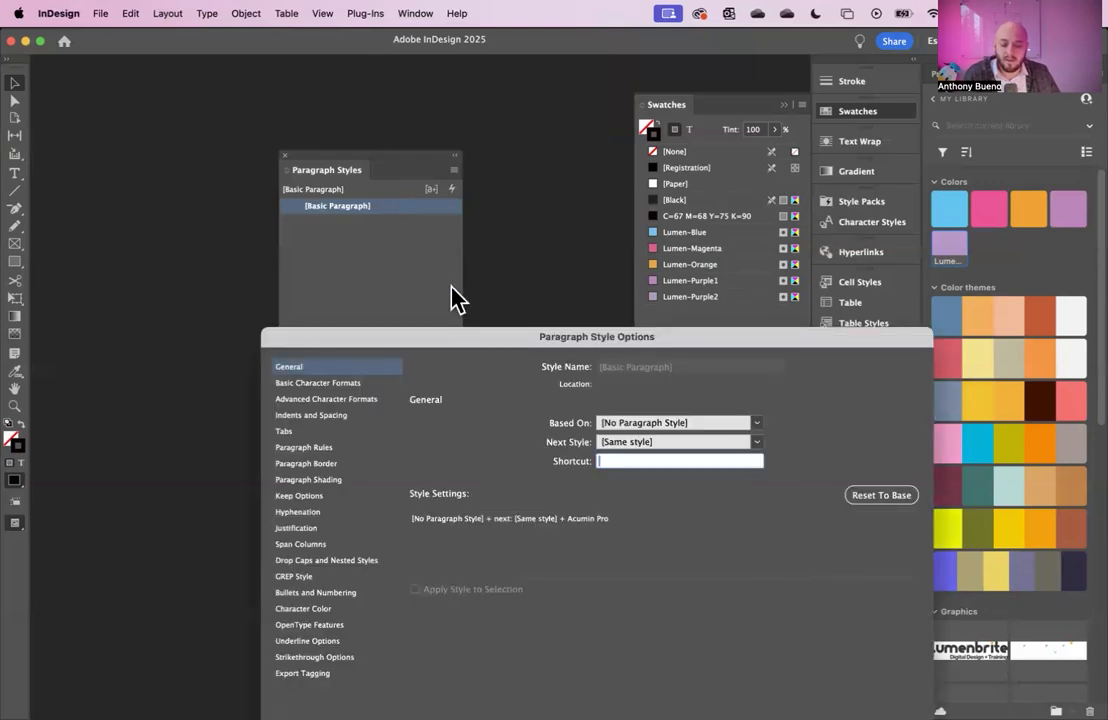
pyautogui.moveTo(477, 346); pyautogui.dragTo(398, 147)
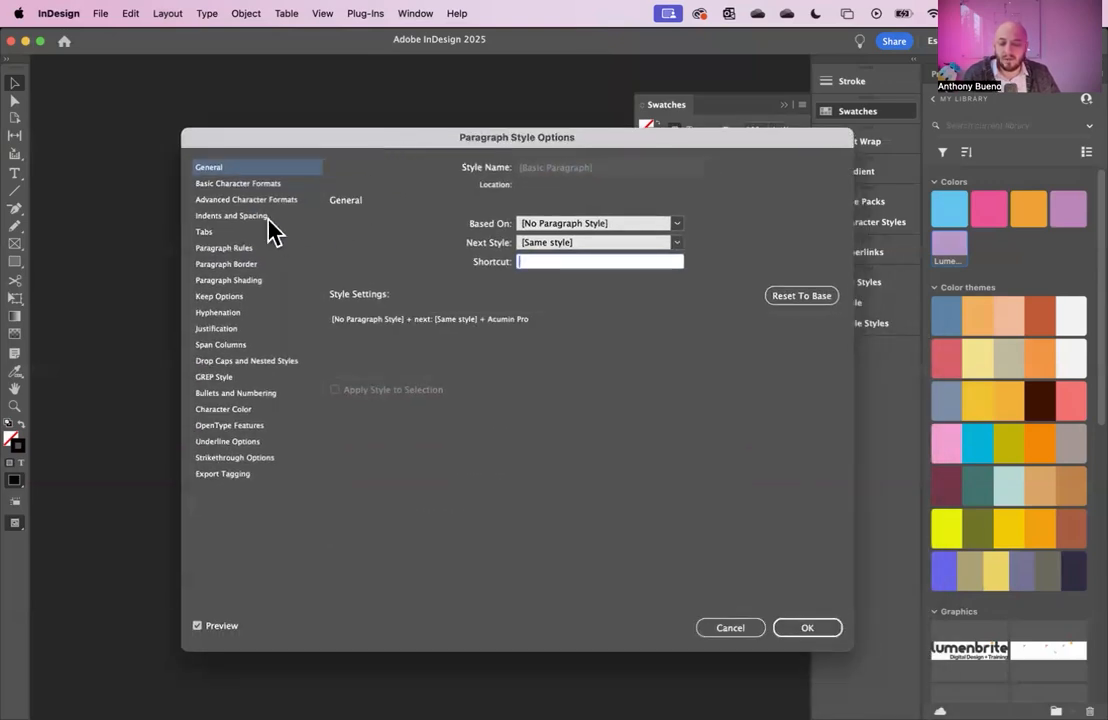
pyautogui.click(268, 185)
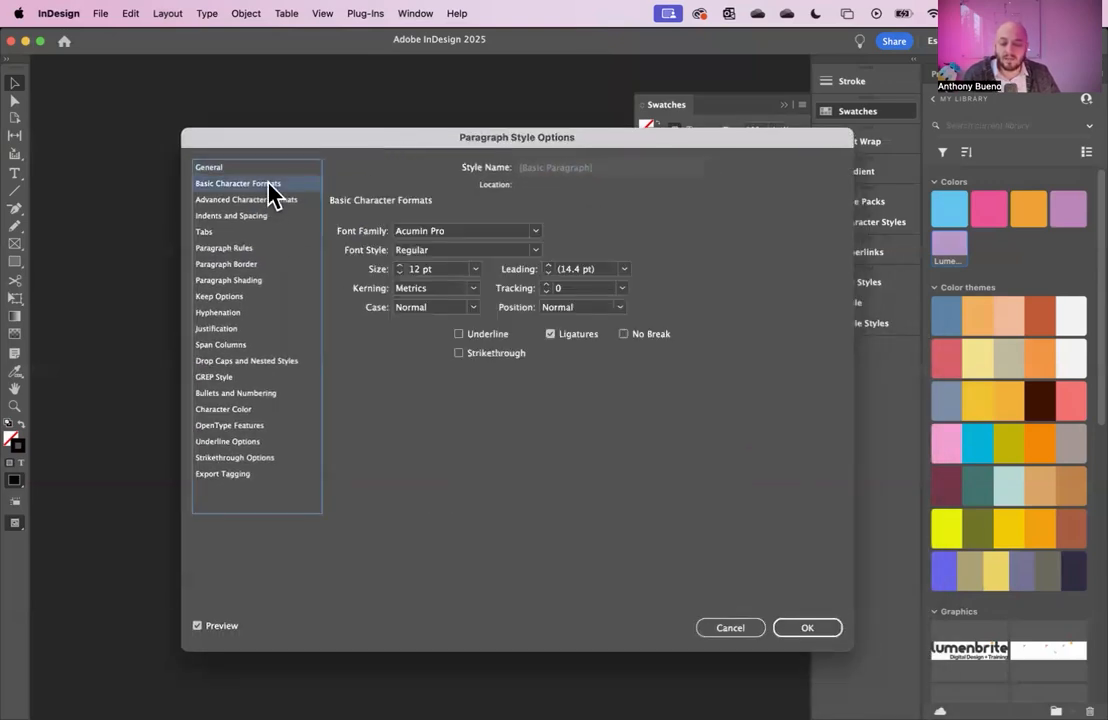
pyautogui.click(536, 232)
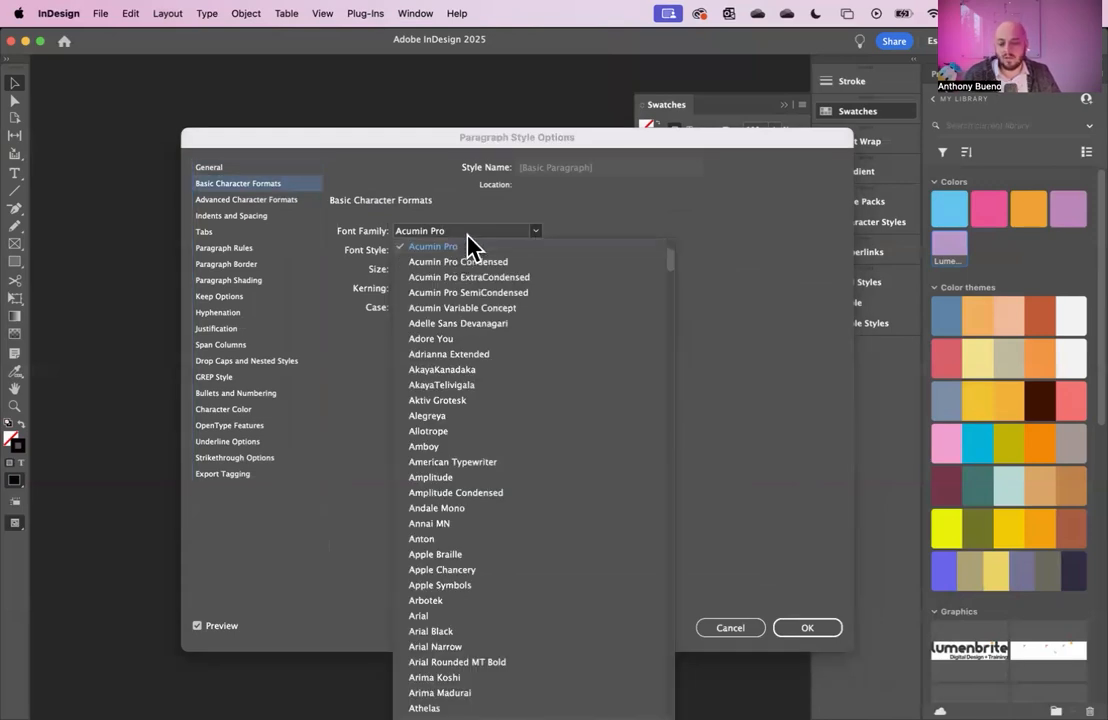
pyautogui.click(471, 233)
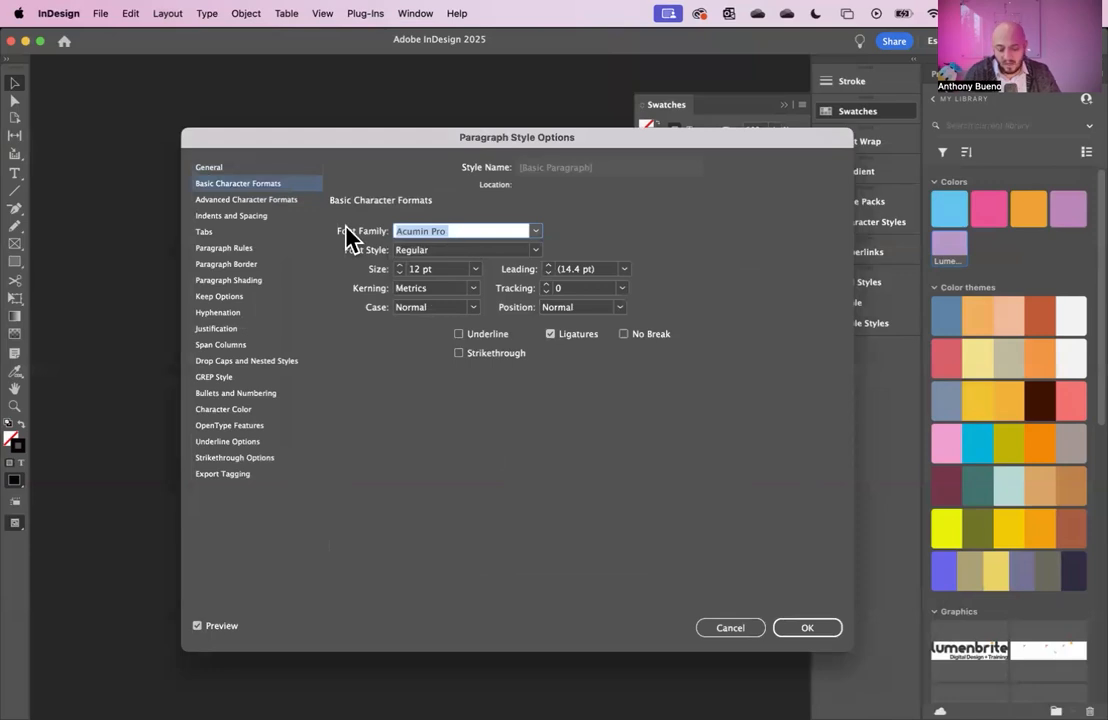
pyautogui.write('Neue Haas Grotesk Display')
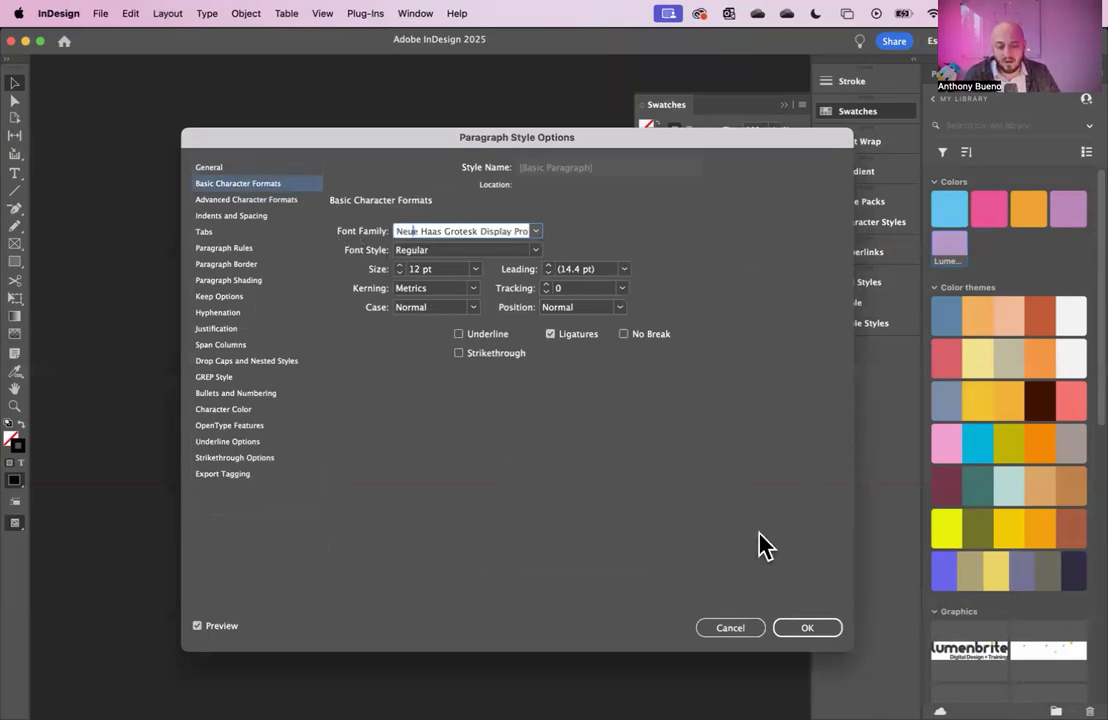
pyautogui.press('Tab')
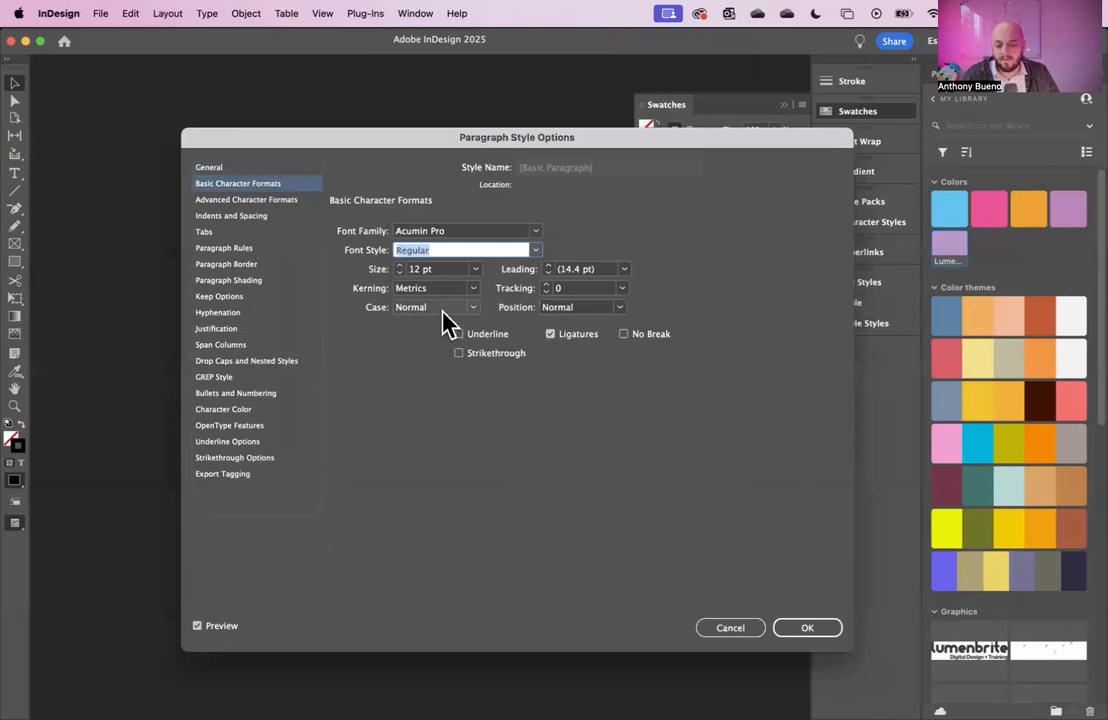
pyautogui.click(462, 237)
pyautogui.press('super+a')
pyautogui.write('Ne')
pyautogui.press('Return')
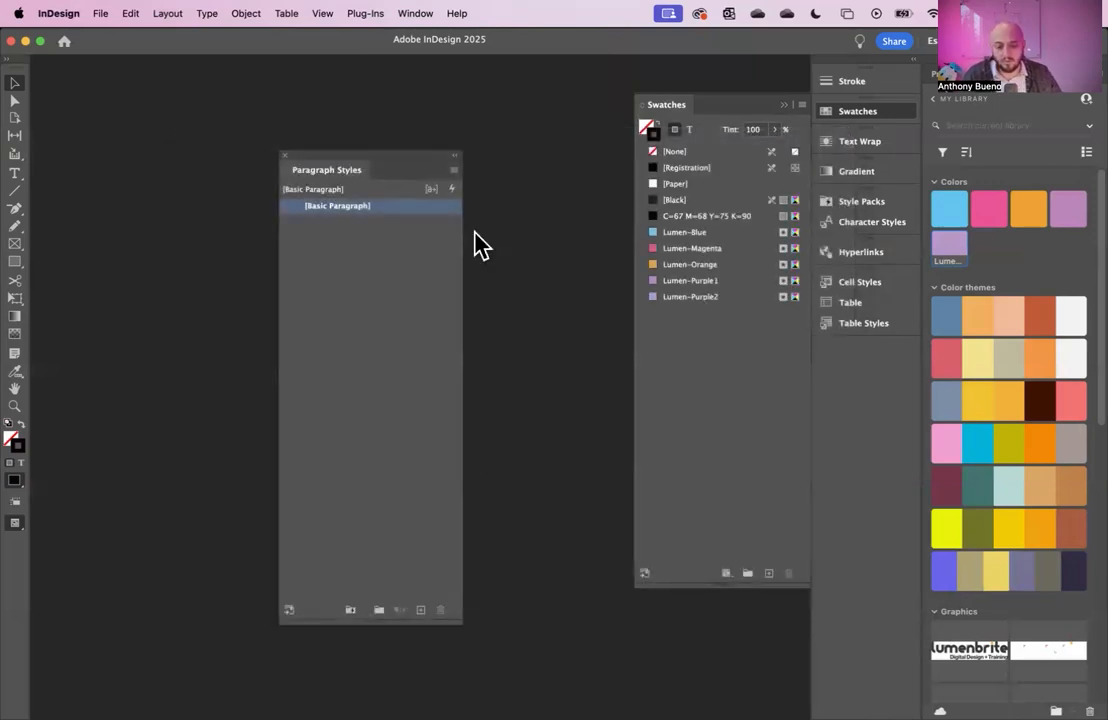
# Set the font style of [Basic Paragraph] to 55 Roman and apply the paragraph style options.
pyautogui.doubleClick(412, 214)
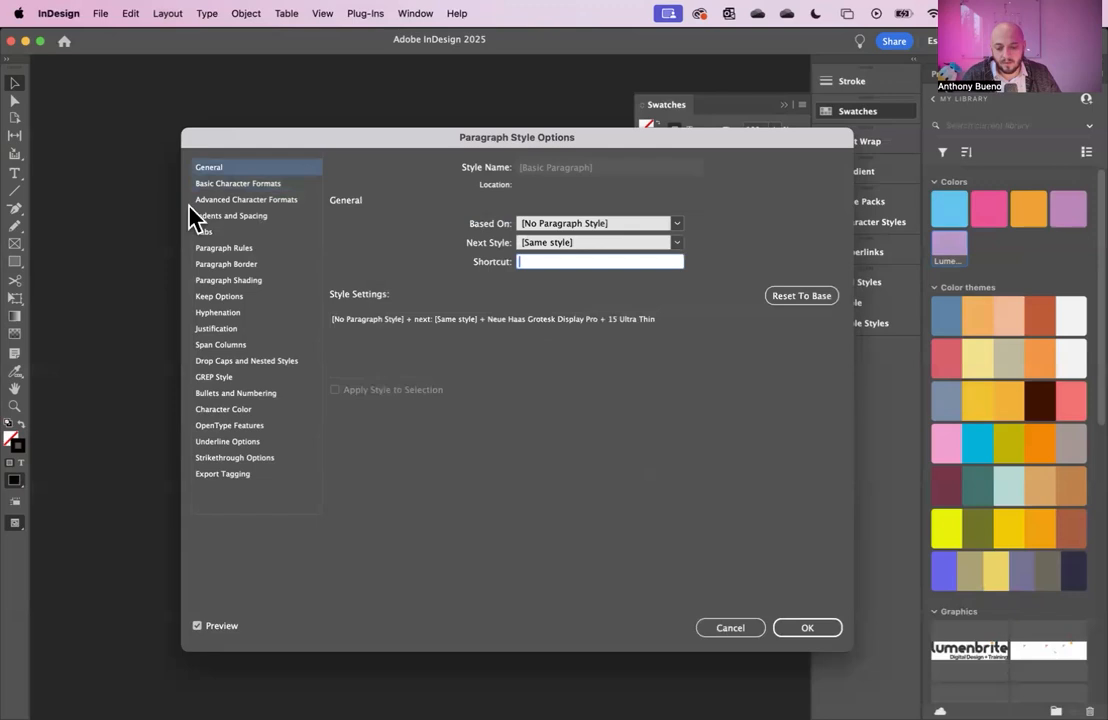
pyautogui.click(243, 184)
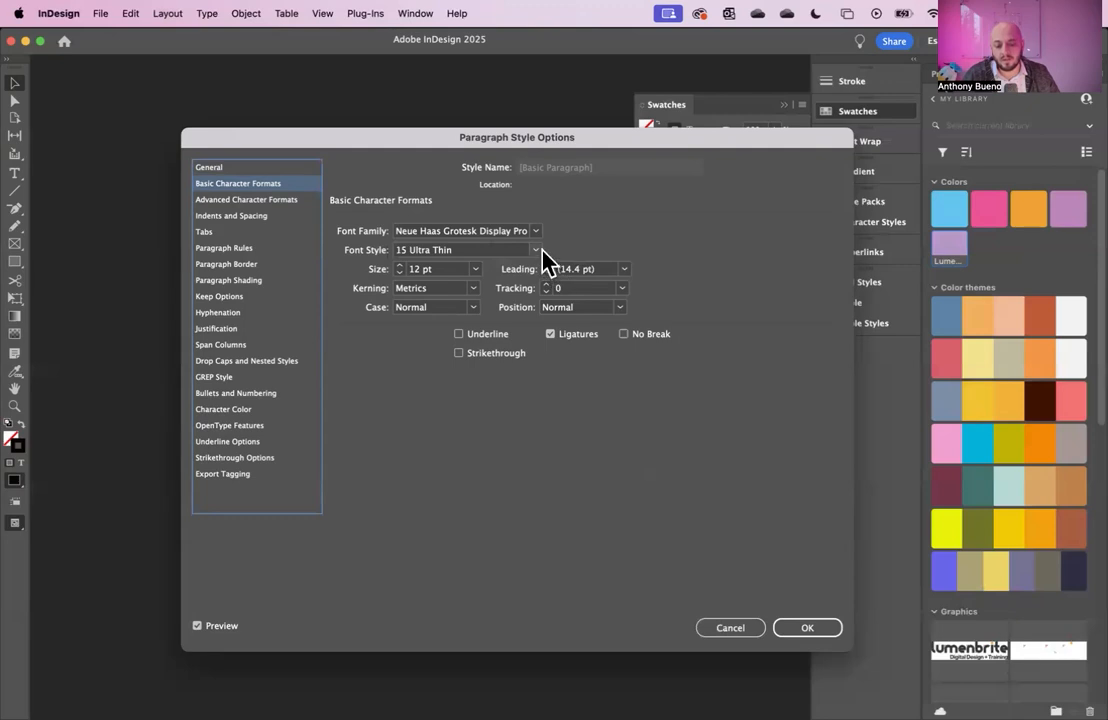
pyautogui.click(538, 250)
pyautogui.click(462, 390)
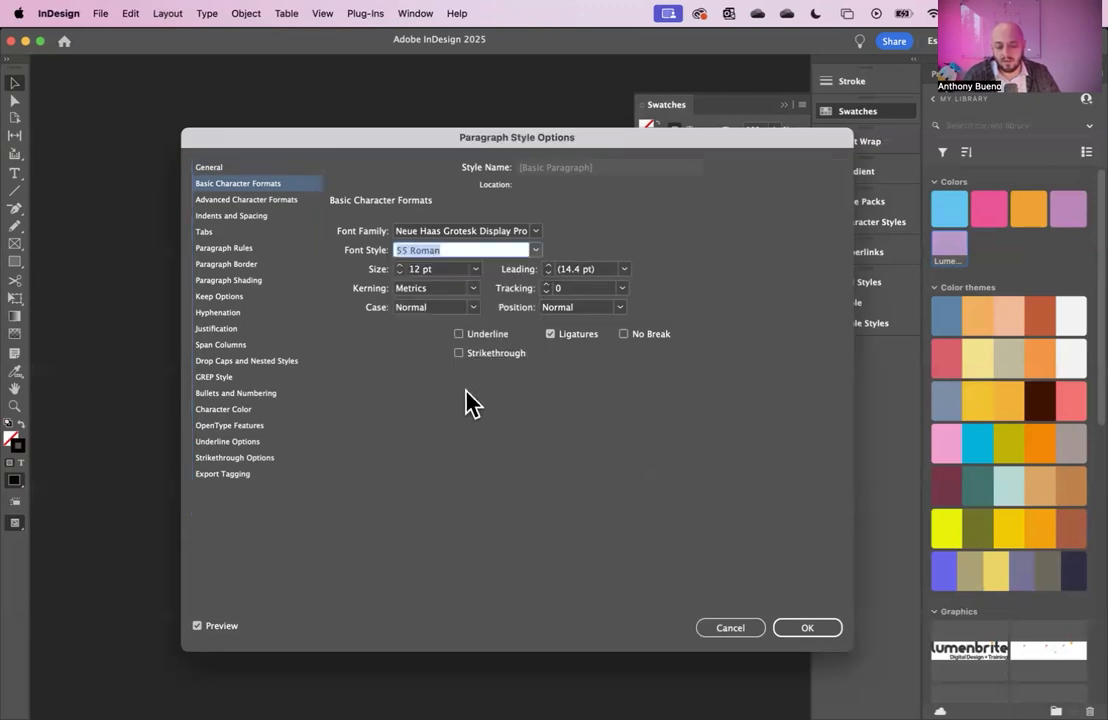
pyautogui.press('Tab')
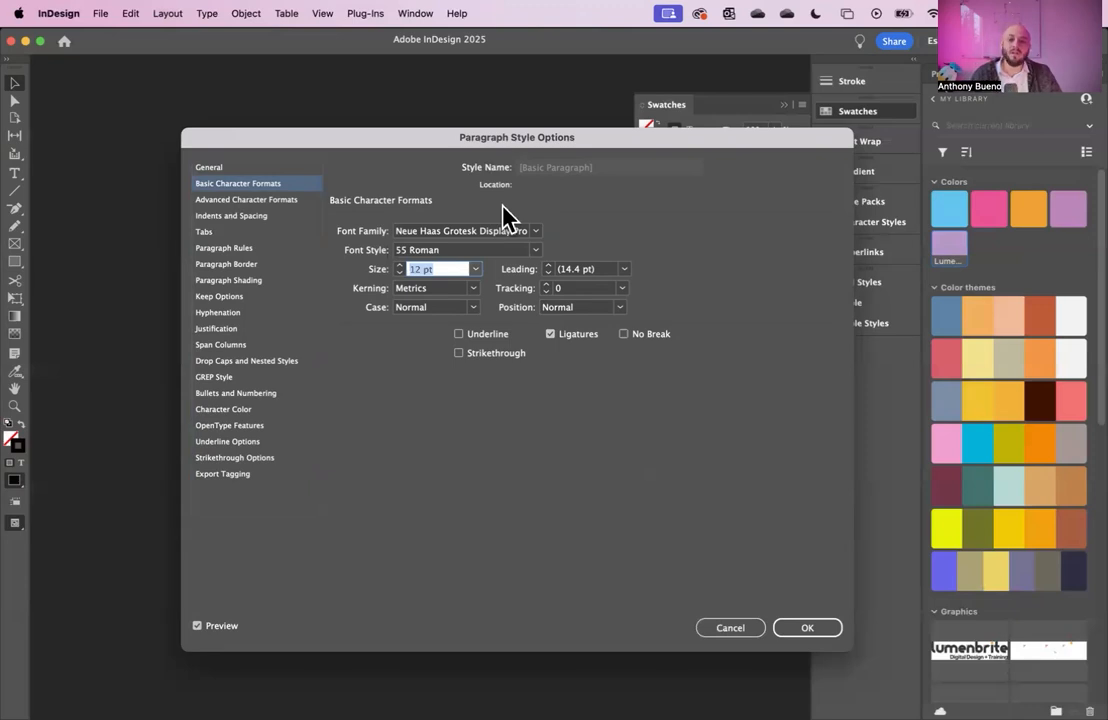
pyautogui.moveTo(565, 146); pyautogui.dragTo(466, 243)
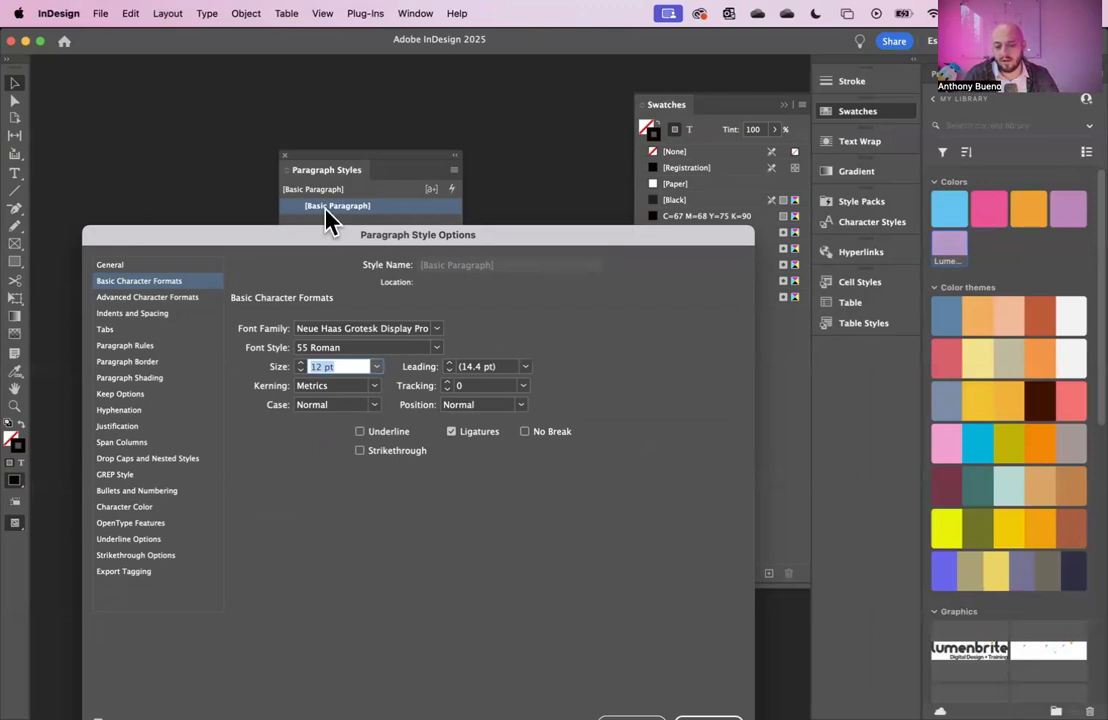
pyautogui.moveTo(450, 232); pyautogui.dragTo(398, 91)
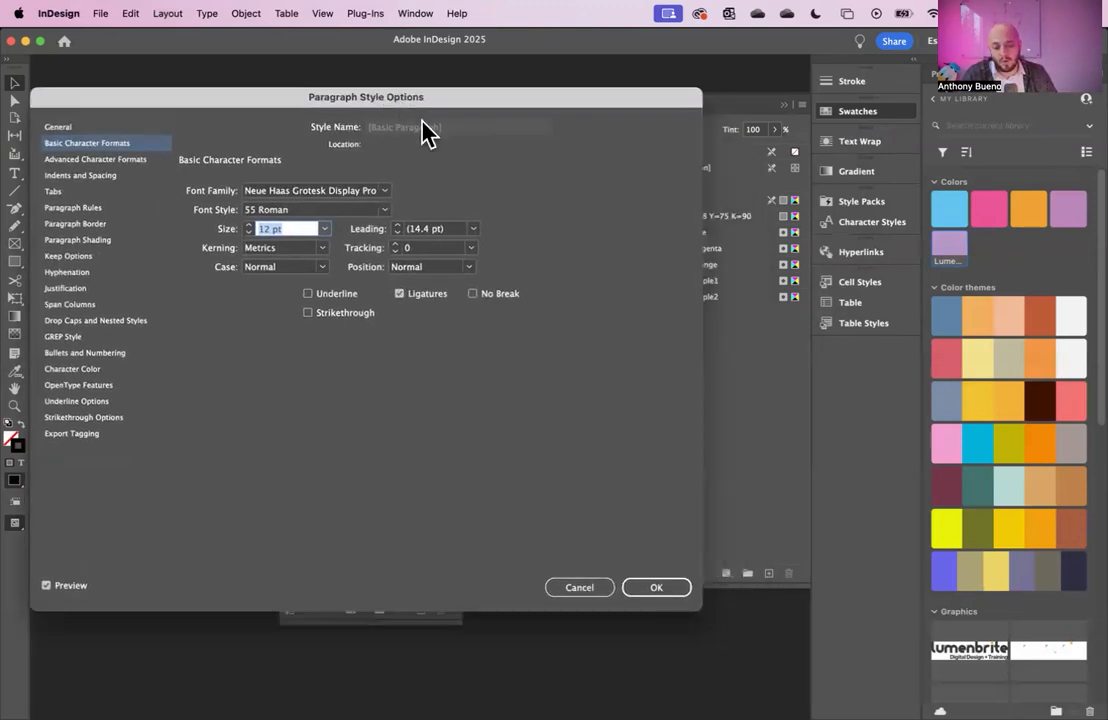
pyautogui.click(680, 590)
# Load the paragraph styles from Unit 1.indd in InDesign BC > Student Files > 00 My Projects, leaving out the incoming [Basic Paragraph] style.
pyautogui.click(300, 318)
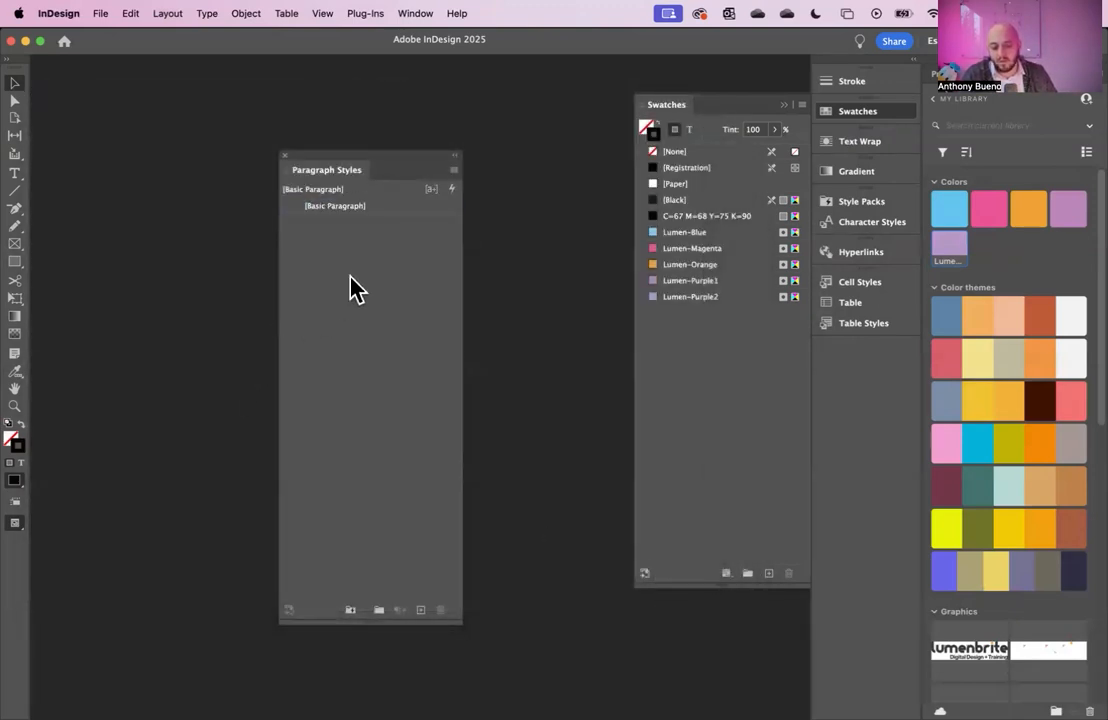
pyautogui.click(454, 169)
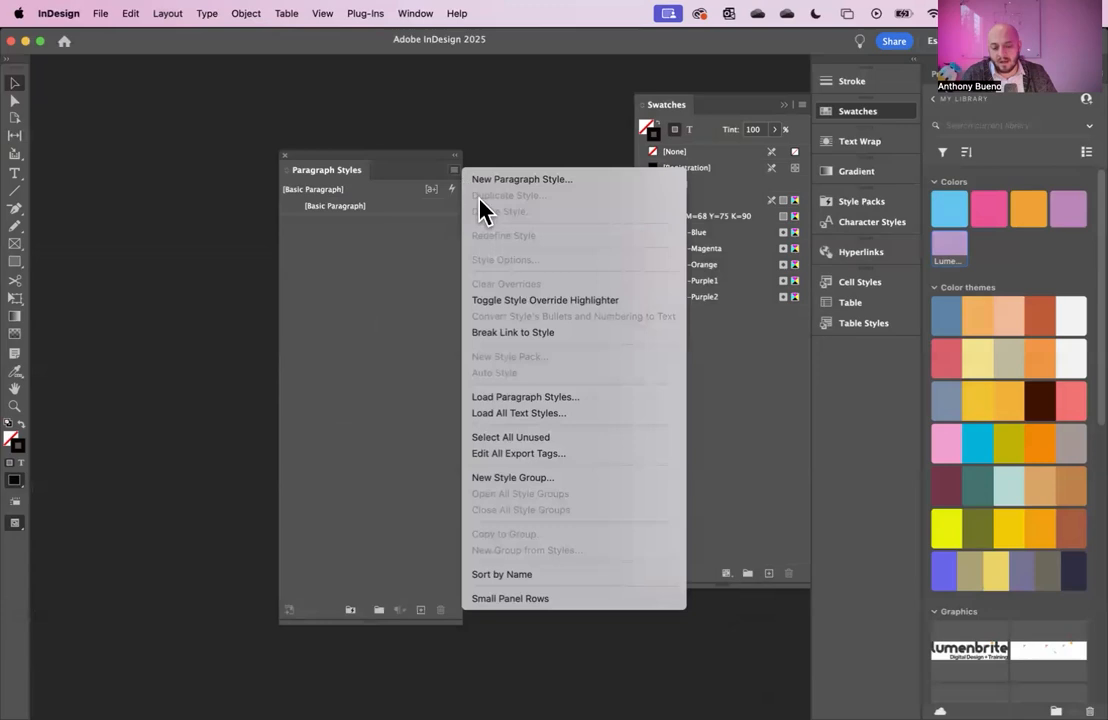
pyautogui.click(552, 398)
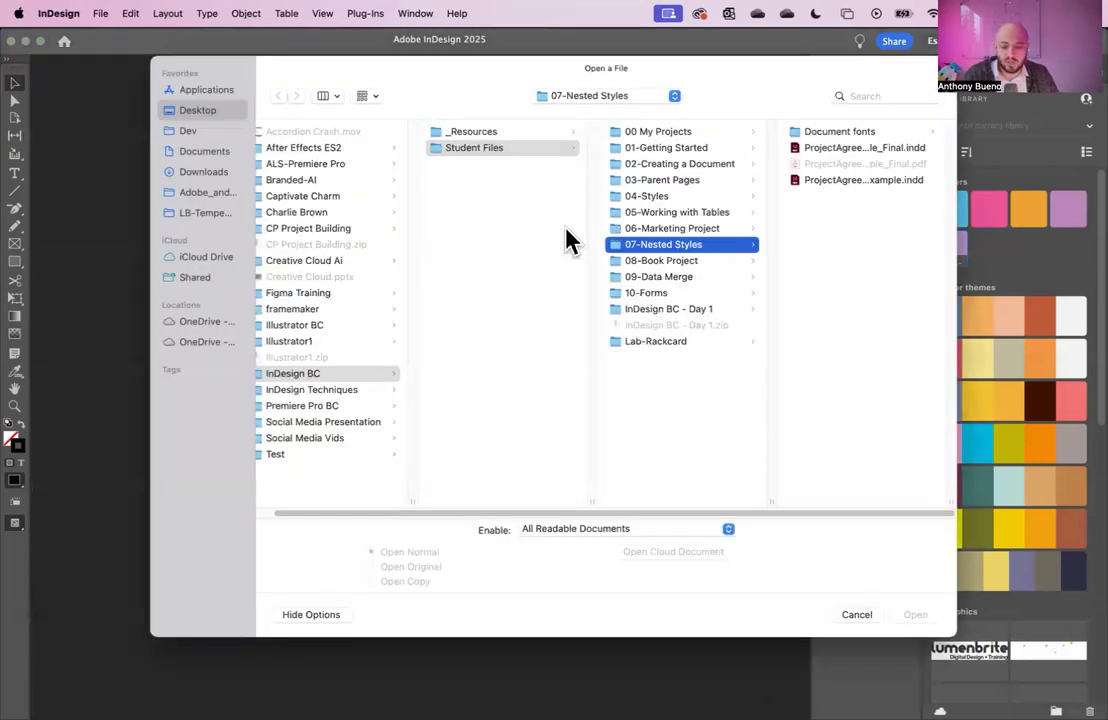
pyautogui.click(200, 113)
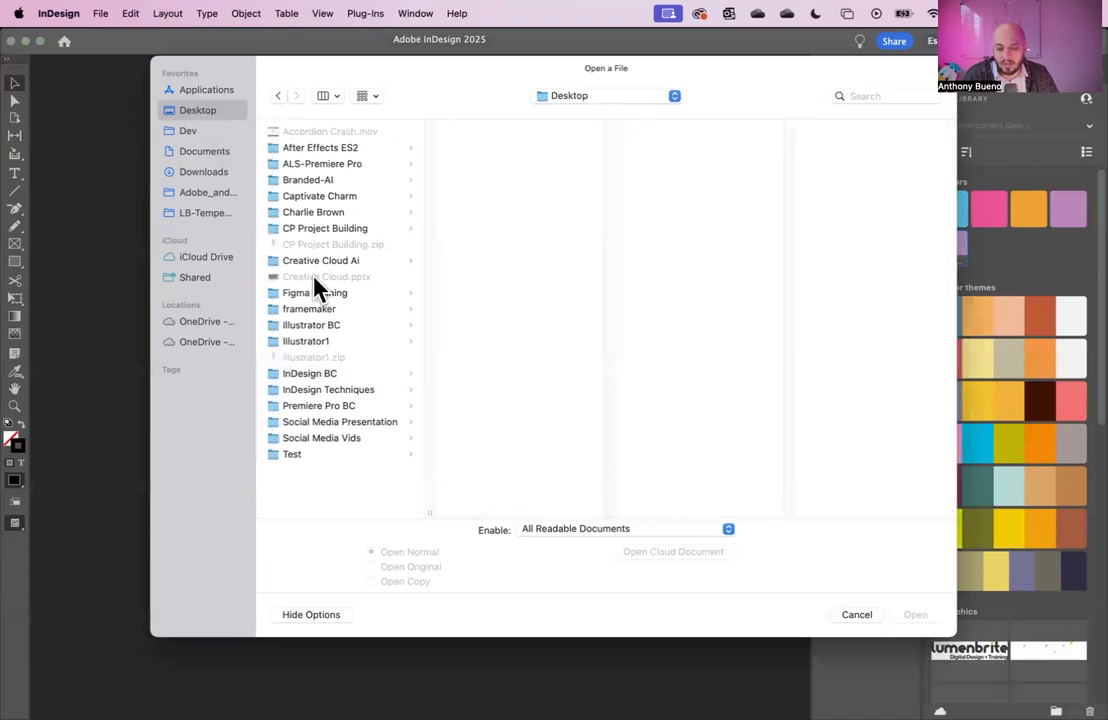
pyautogui.click(330, 375)
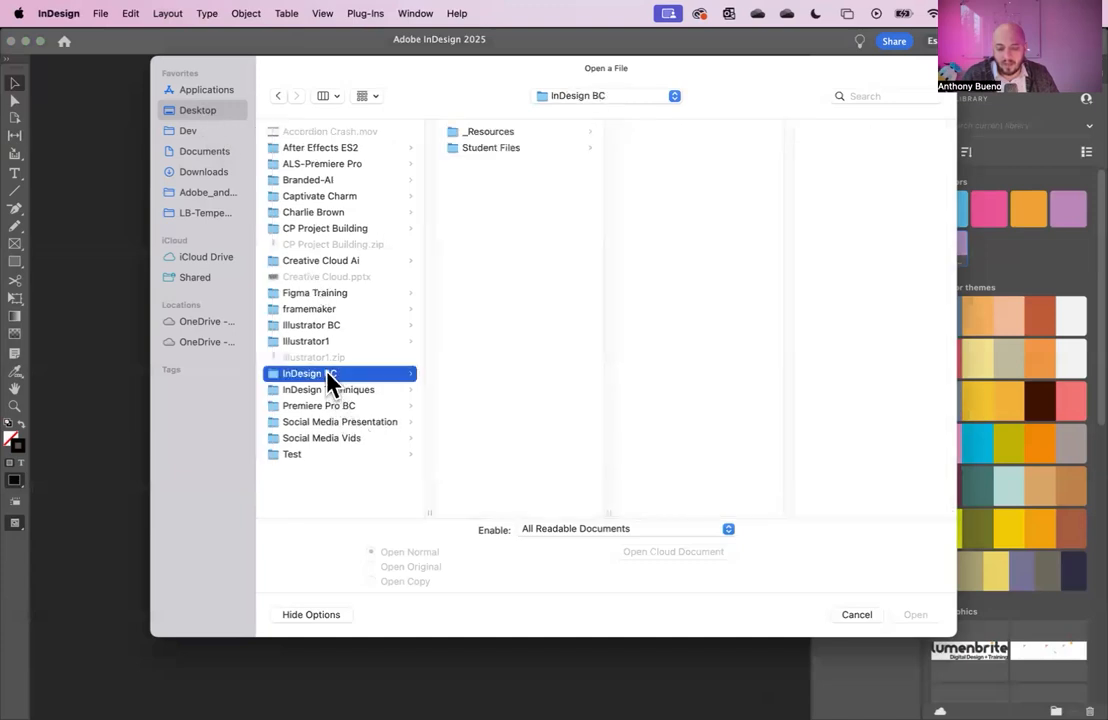
pyautogui.click(500, 150)
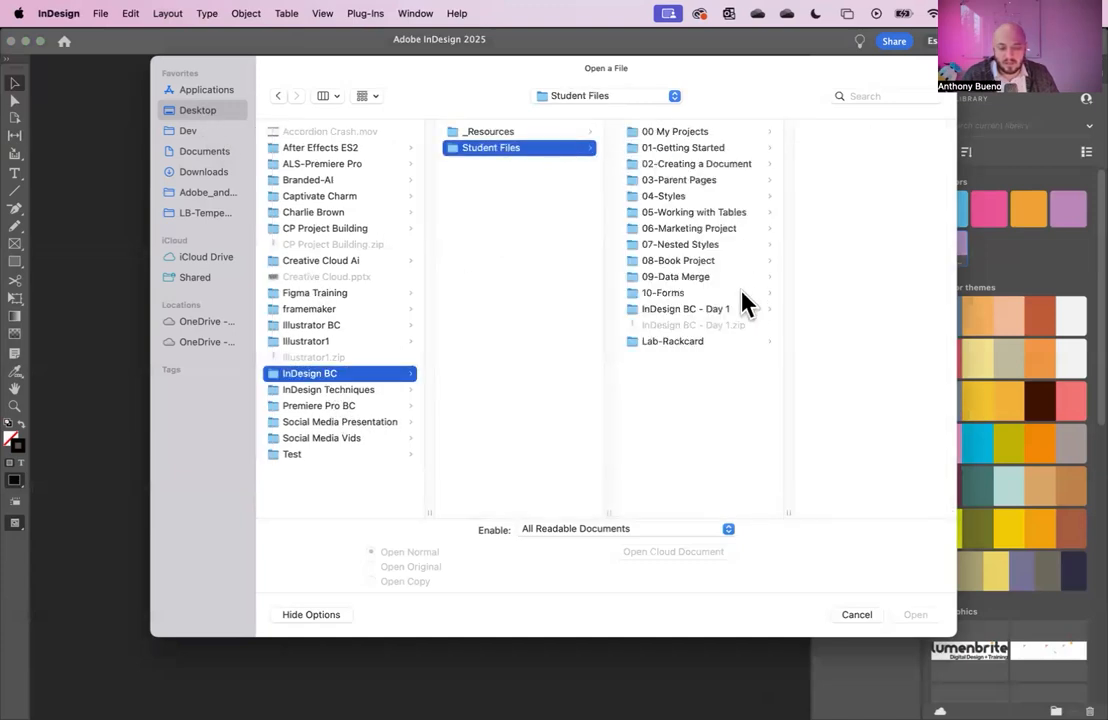
pyautogui.click(690, 261)
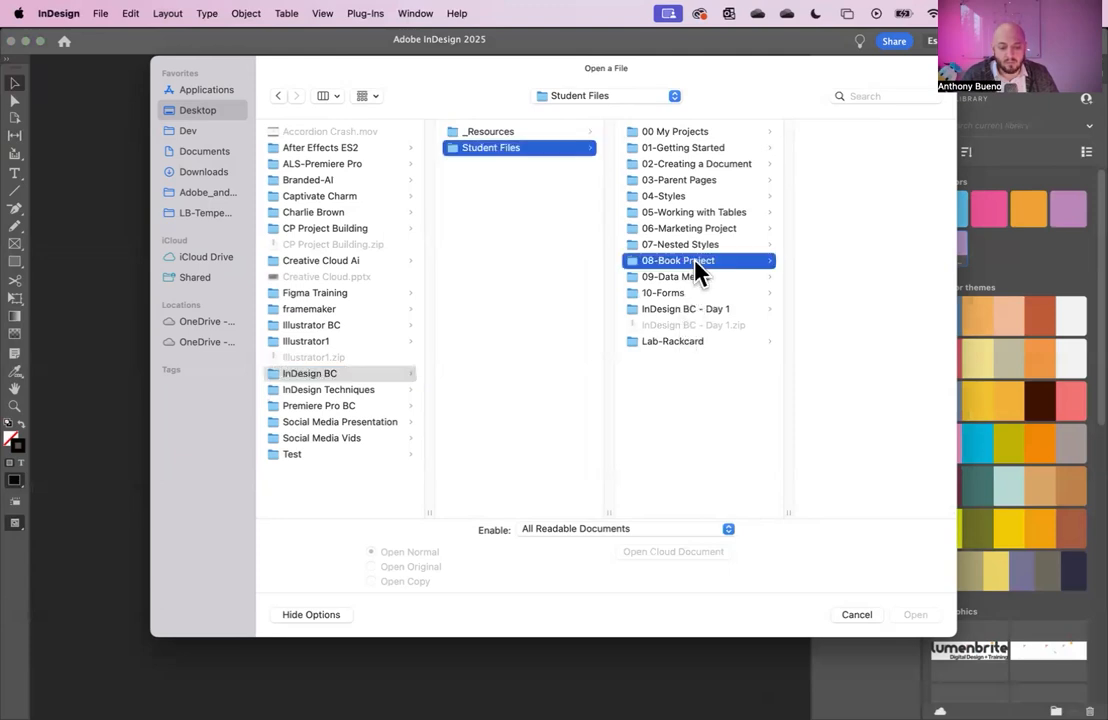
pyautogui.click(670, 133)
pyautogui.click(814, 262)
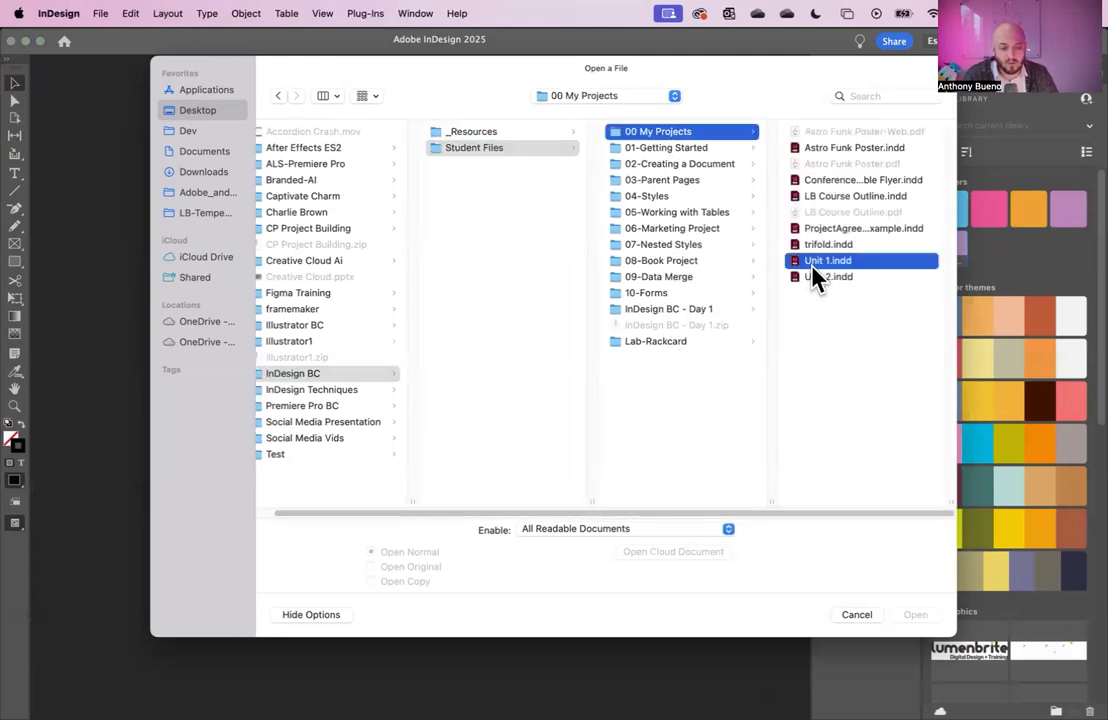
pyautogui.click(918, 618)
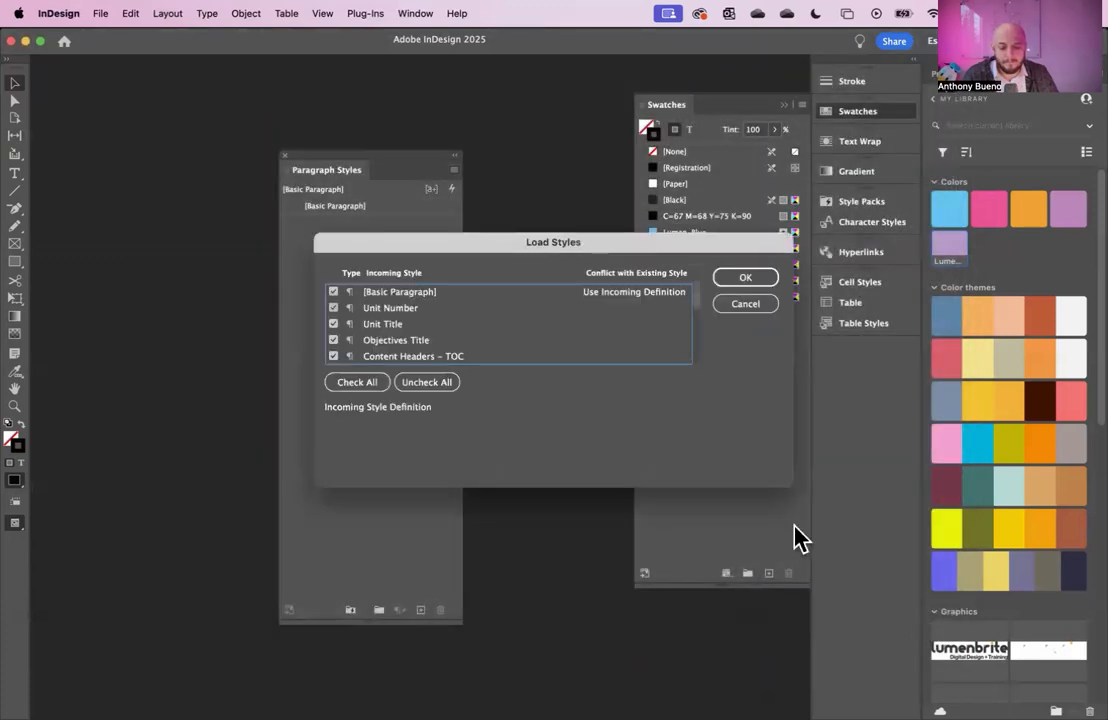
pyautogui.click(333, 291)
pyautogui.click(762, 281)
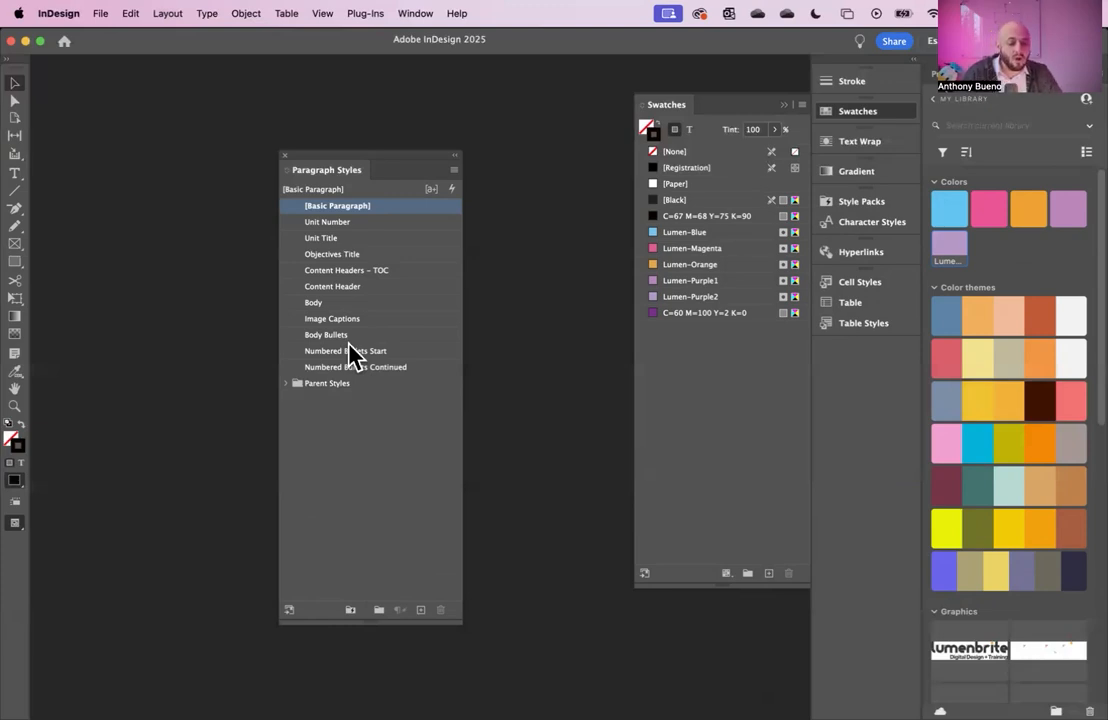
# Look through the Cell Styles, Table Styles, Character Styles and Object Styles panels as further places for default styles.
pyautogui.click(860, 283)
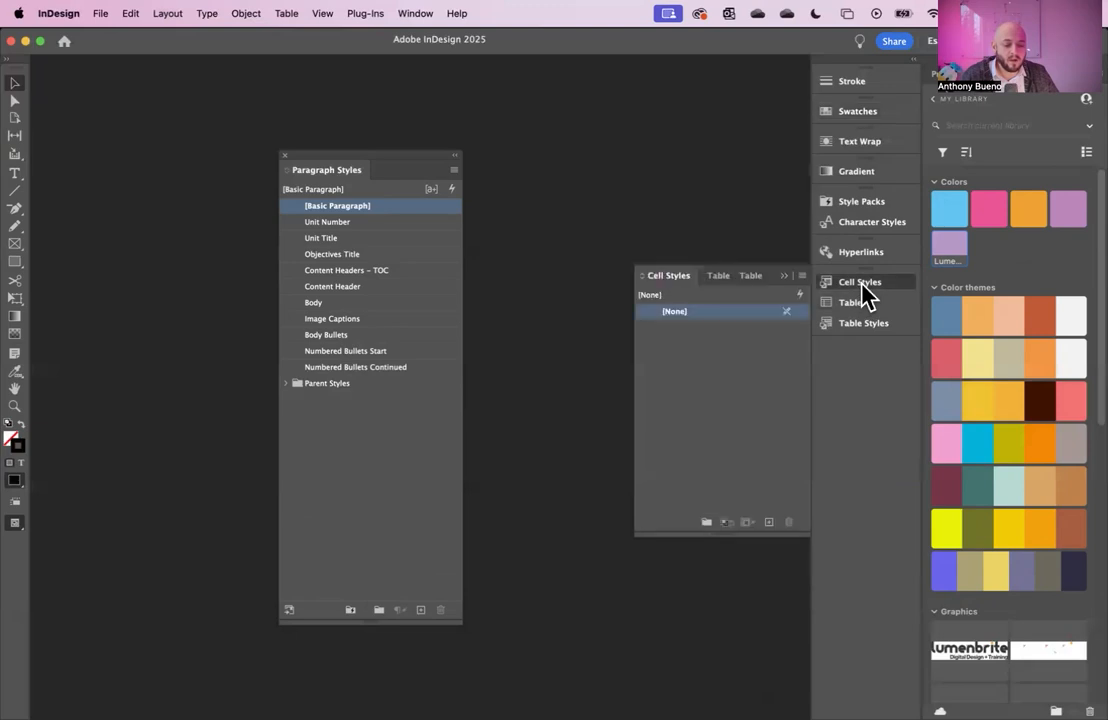
pyautogui.click(878, 325)
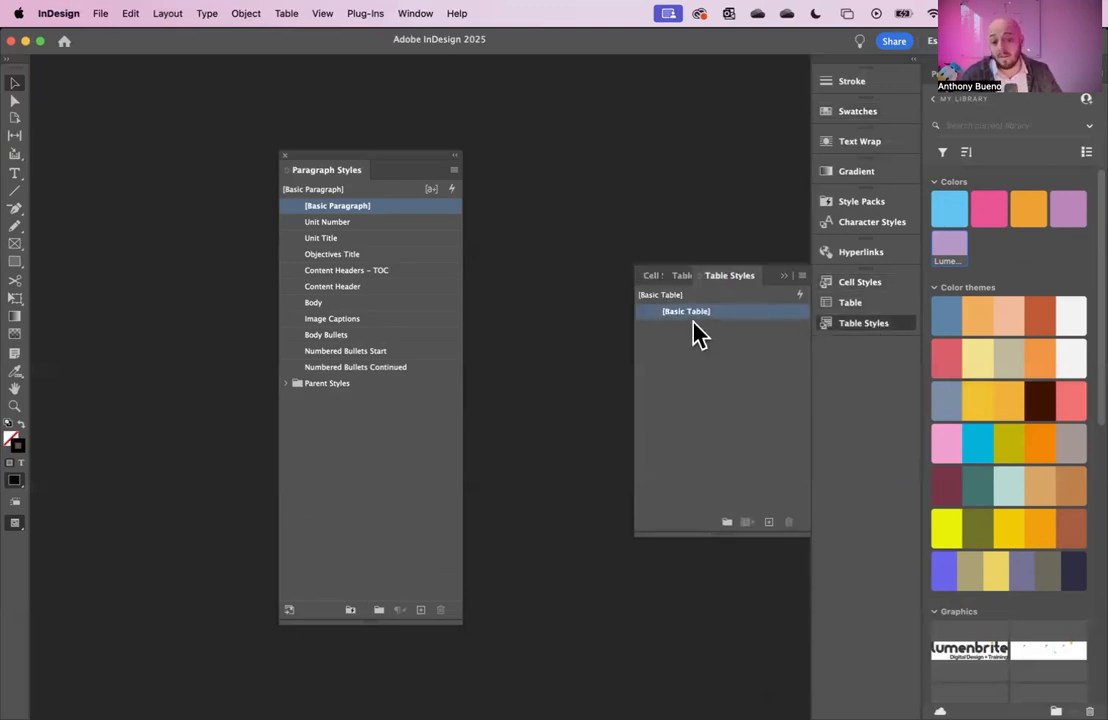
pyautogui.click(887, 226)
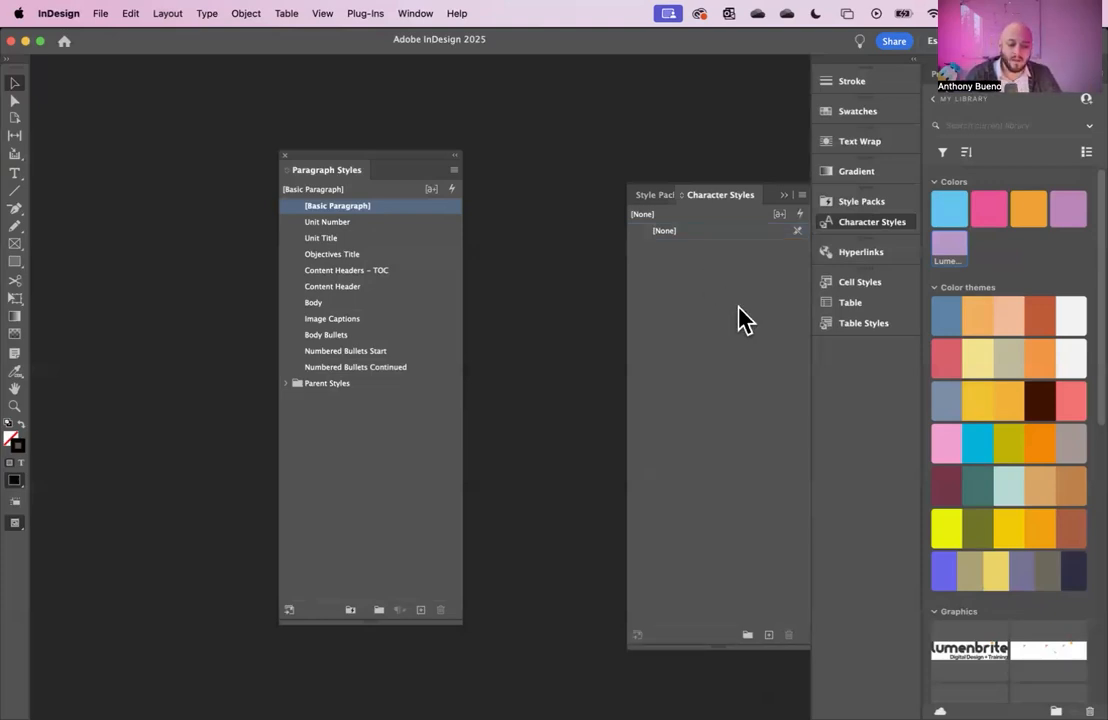
pyautogui.click(412, 14)
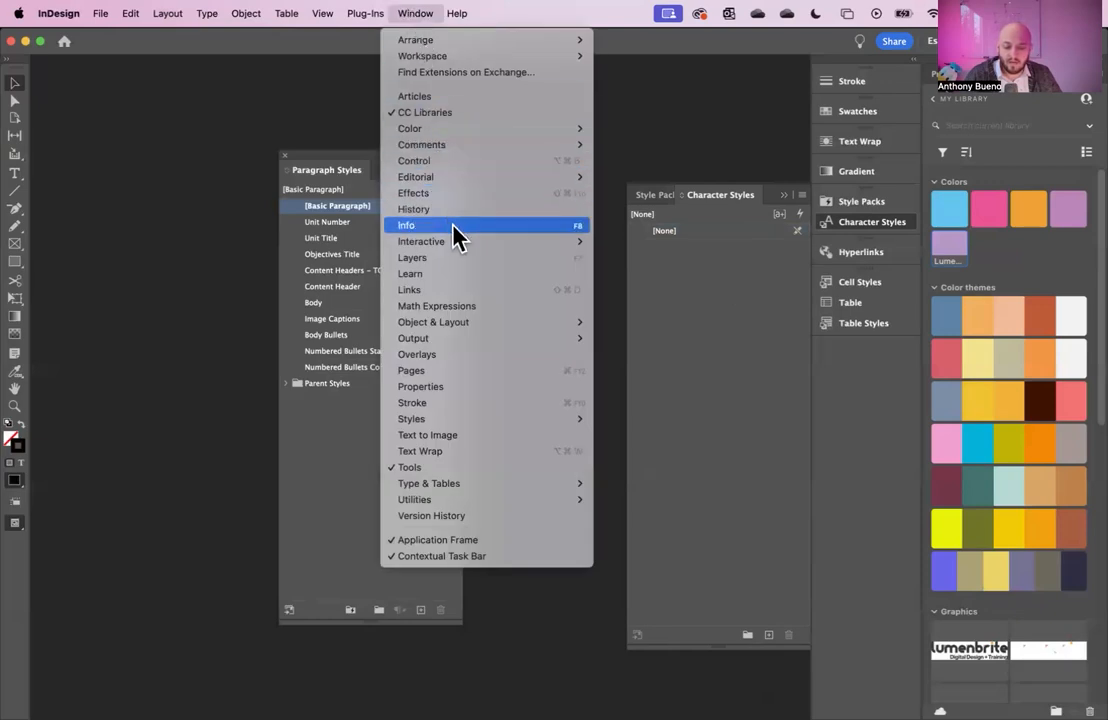
pyautogui.moveTo(514, 418)
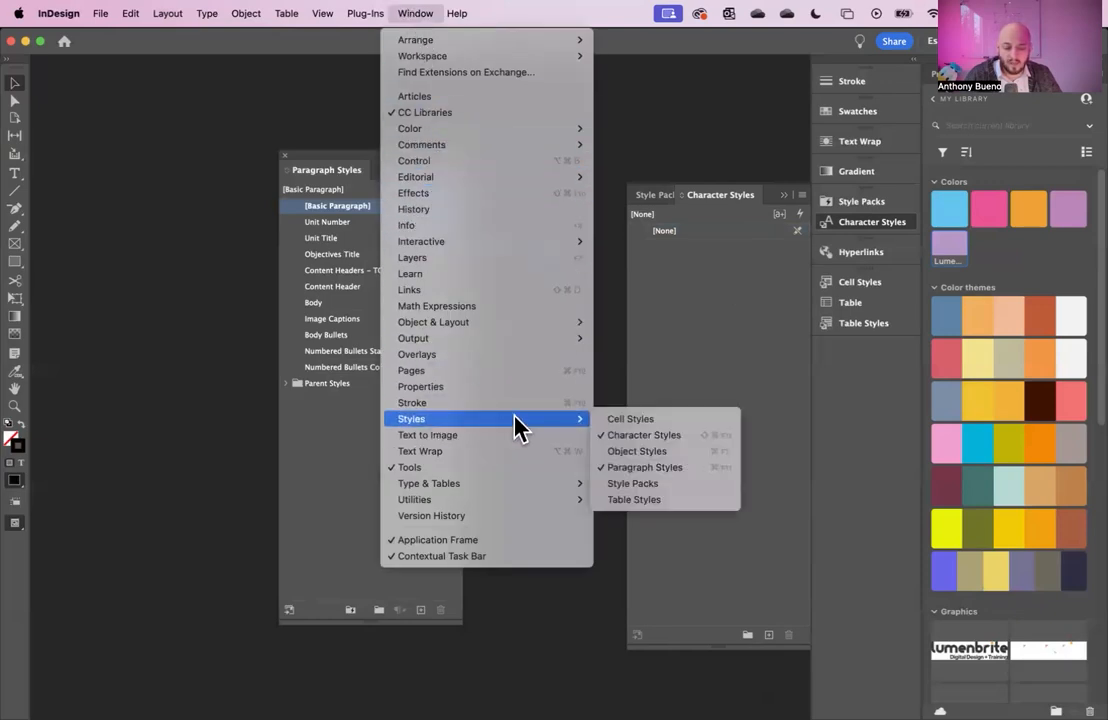
pyautogui.click(682, 458)
pyautogui.moveTo(560, 297); pyautogui.dragTo(532, 275)
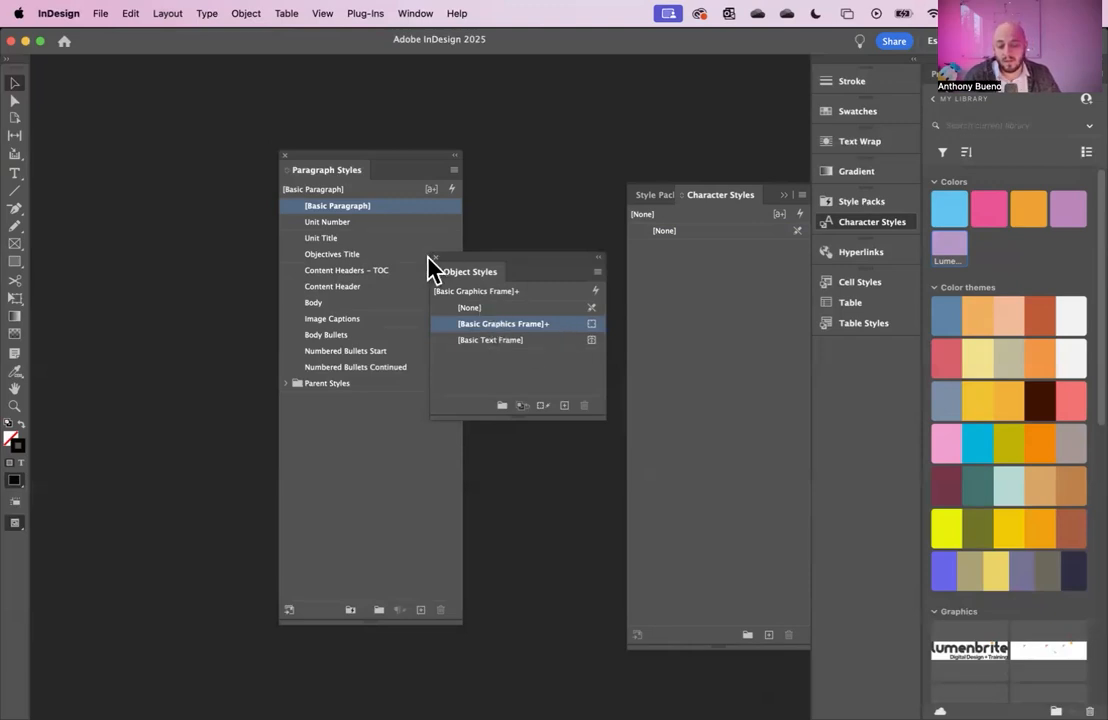
# Close the floating Object Styles and Paragraph Styles panels and collapse the Character Styles panel.
pyautogui.click(433, 258)
pyautogui.click(284, 155)
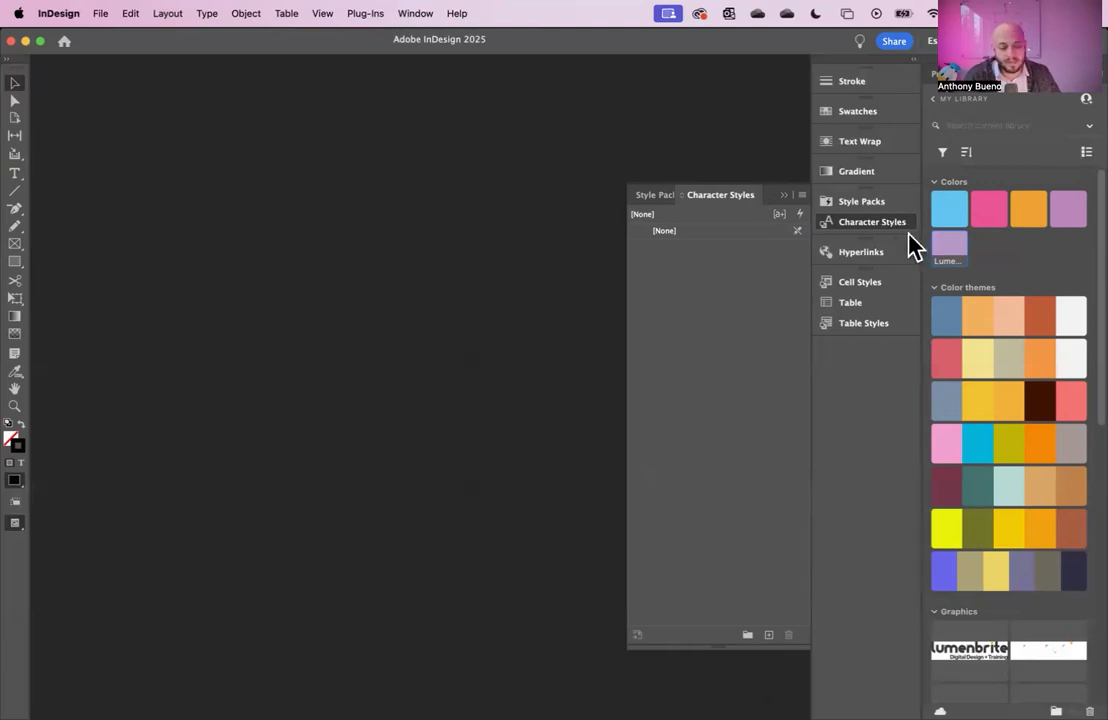
pyautogui.click(895, 228)
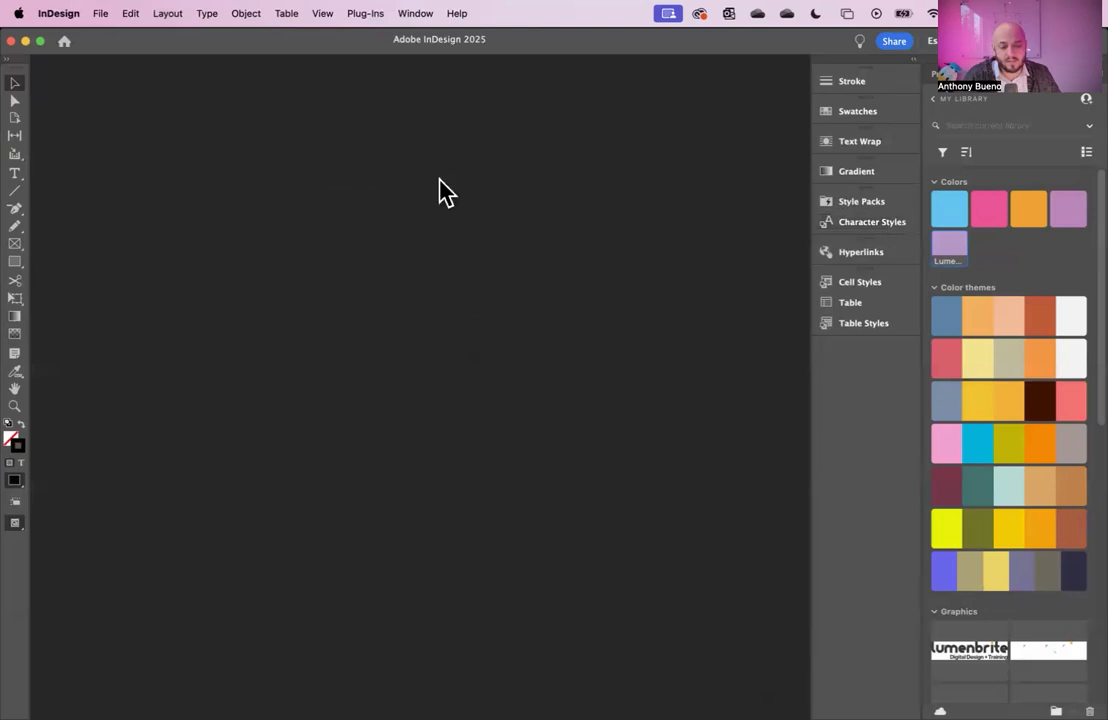
# Create a new print document from the Letter preset, 612 x 792 pt.
pyautogui.click(104, 14)
pyautogui.moveTo(102, 42)
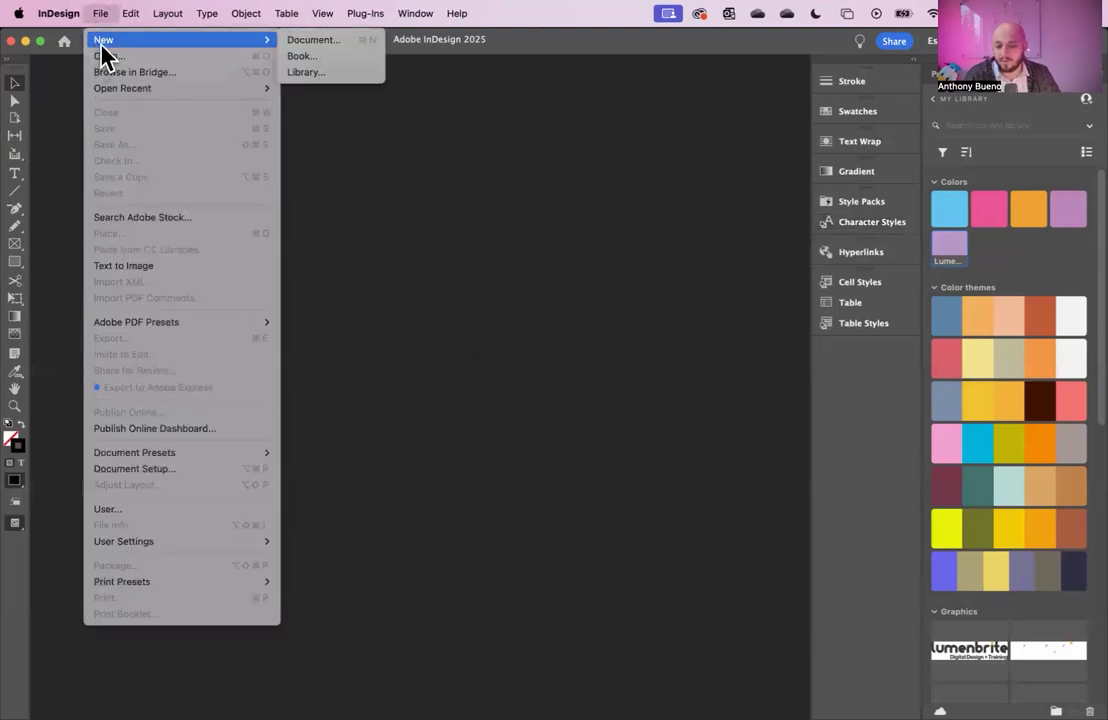
pyautogui.click(300, 41)
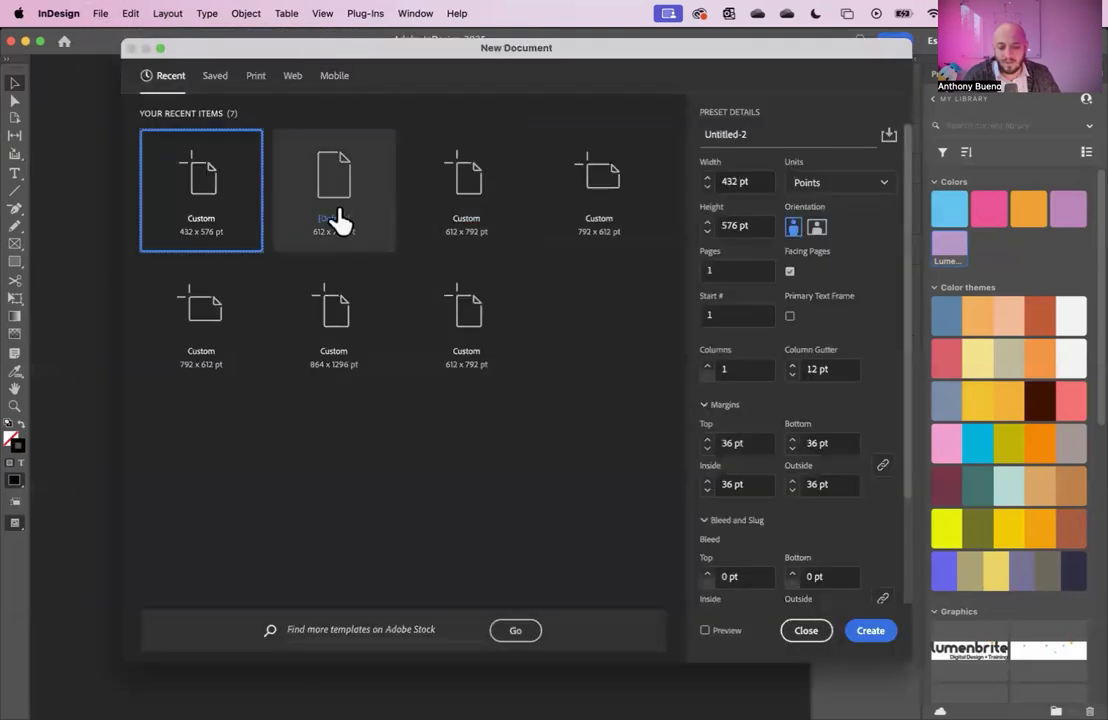
pyautogui.click(255, 76)
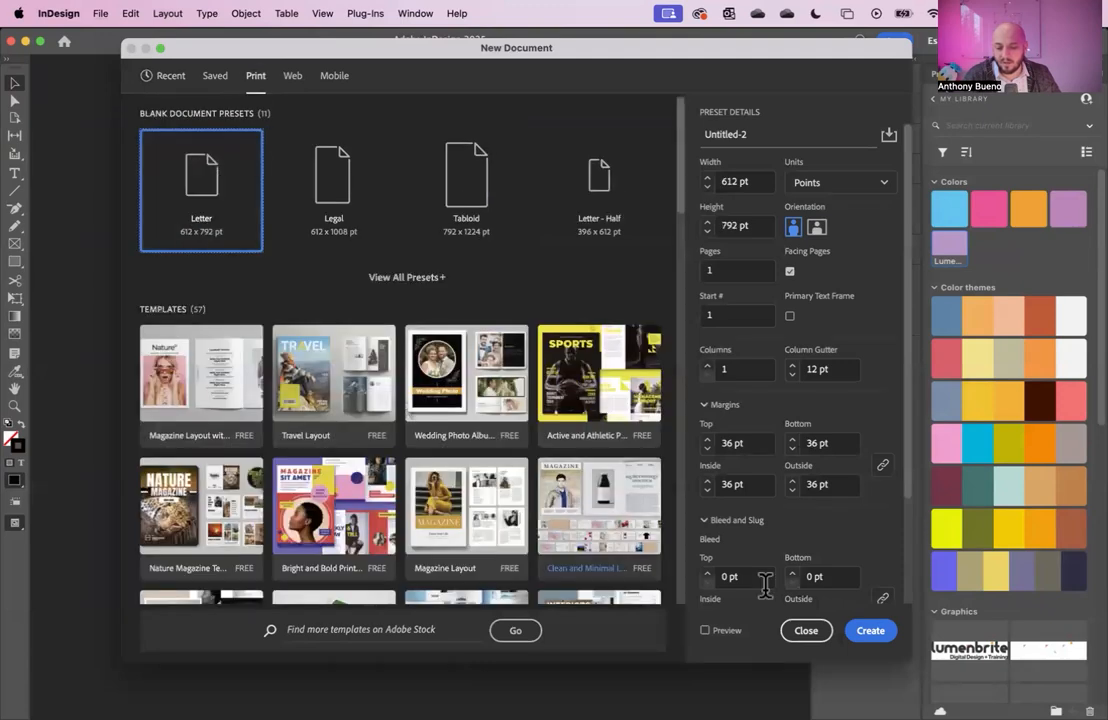
pyautogui.click(870, 630)
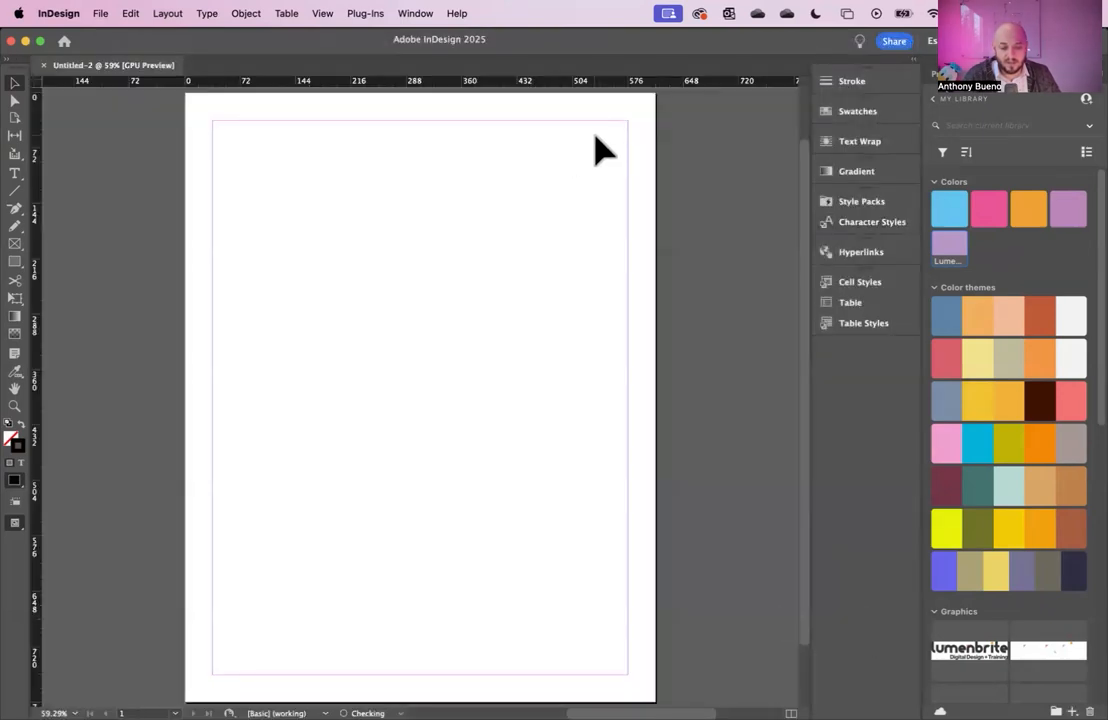
# Draw a text frame about 316 x 240 pt near the page's upper-left margin corner and fill it with placeholder text.
pyautogui.press('t')
pyautogui.moveTo(225, 134); pyautogui.dragTo(467, 318)
pyautogui.rightClick(341, 228)
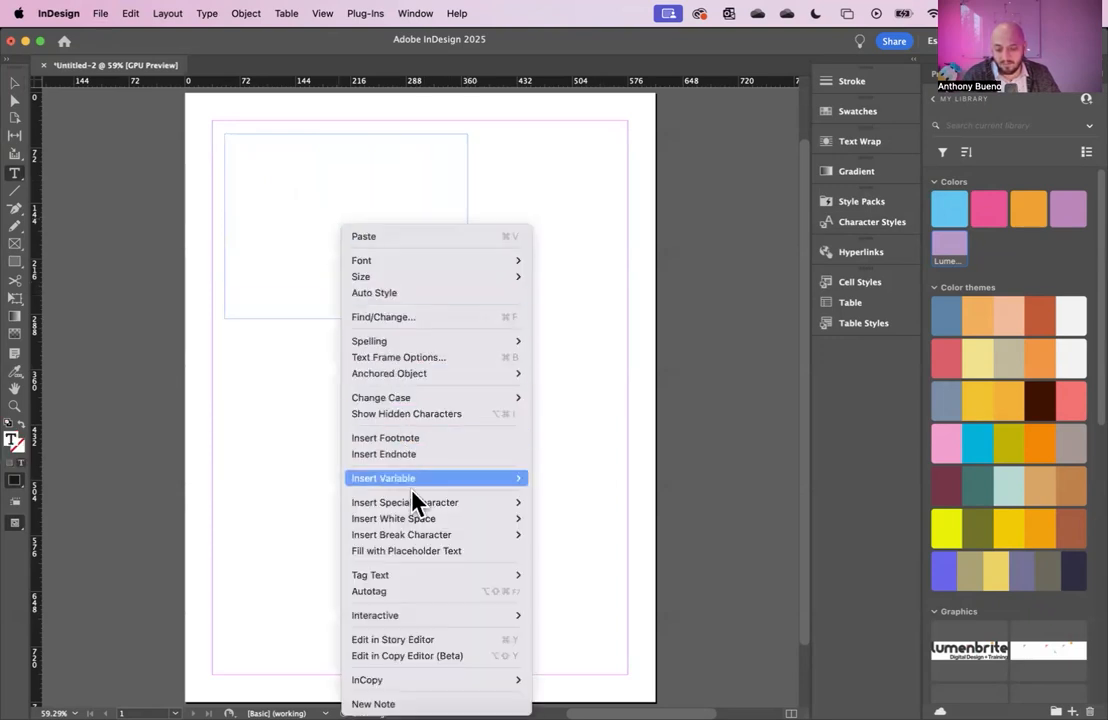
pyautogui.click(420, 551)
# Show the text's properties and the Paragraph Styles panel, moving the panel clear of the text frame to review the default styles.
pyautogui.click(955, 94)
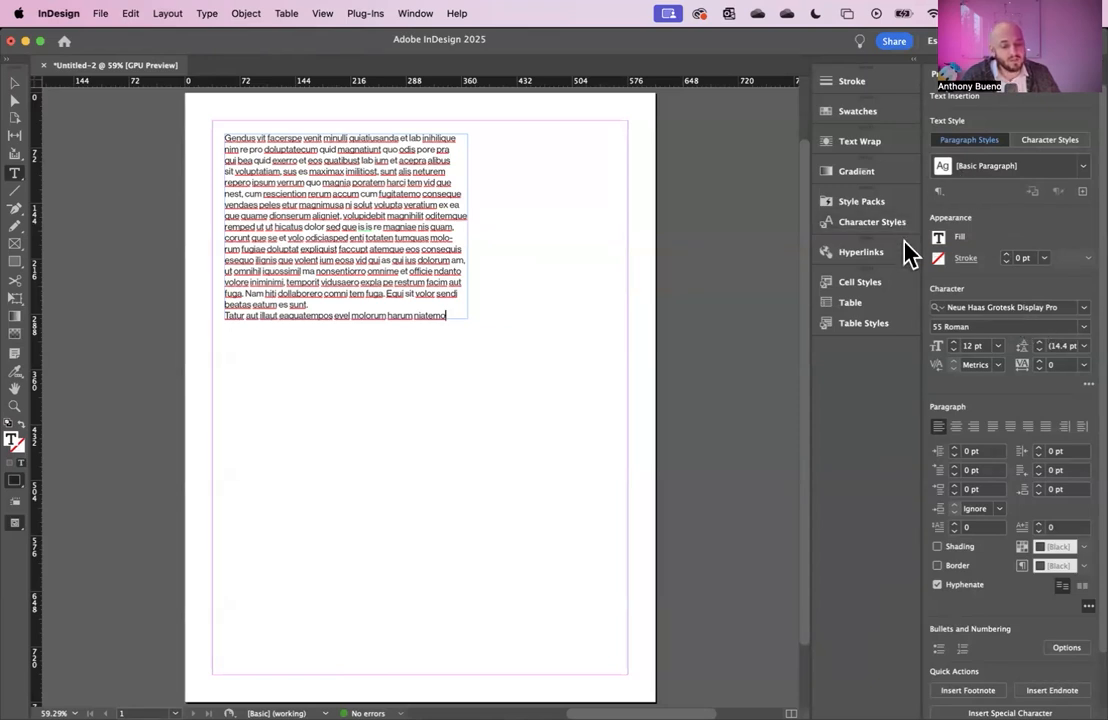
pyautogui.click(418, 14)
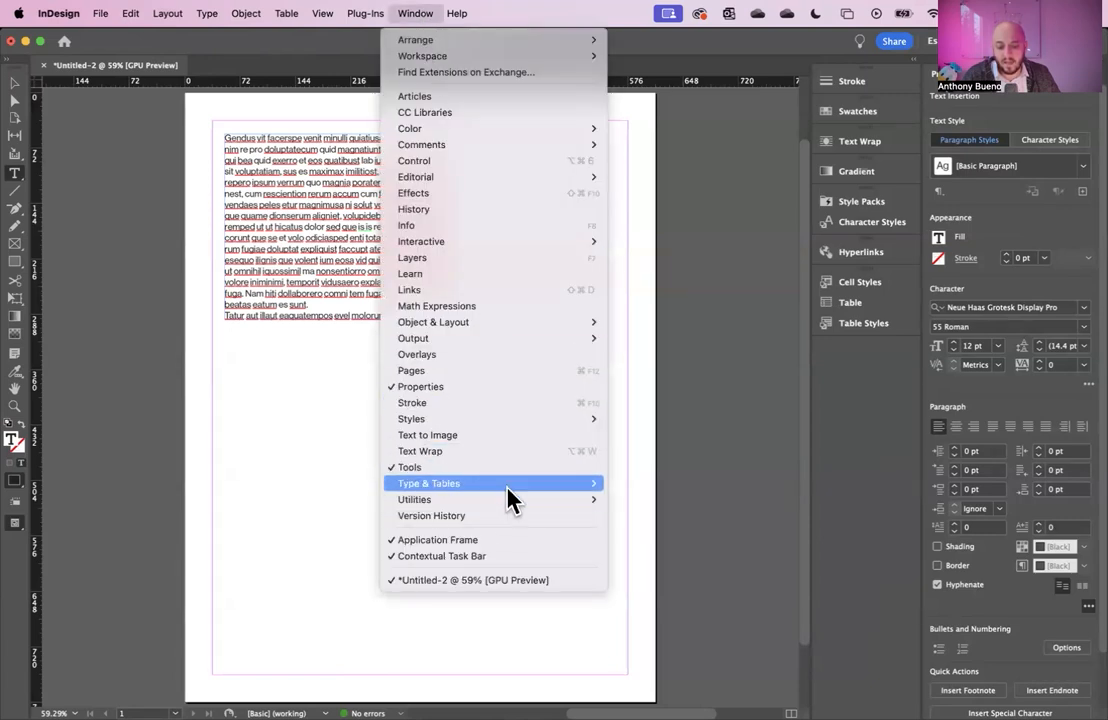
pyautogui.moveTo(507, 505)
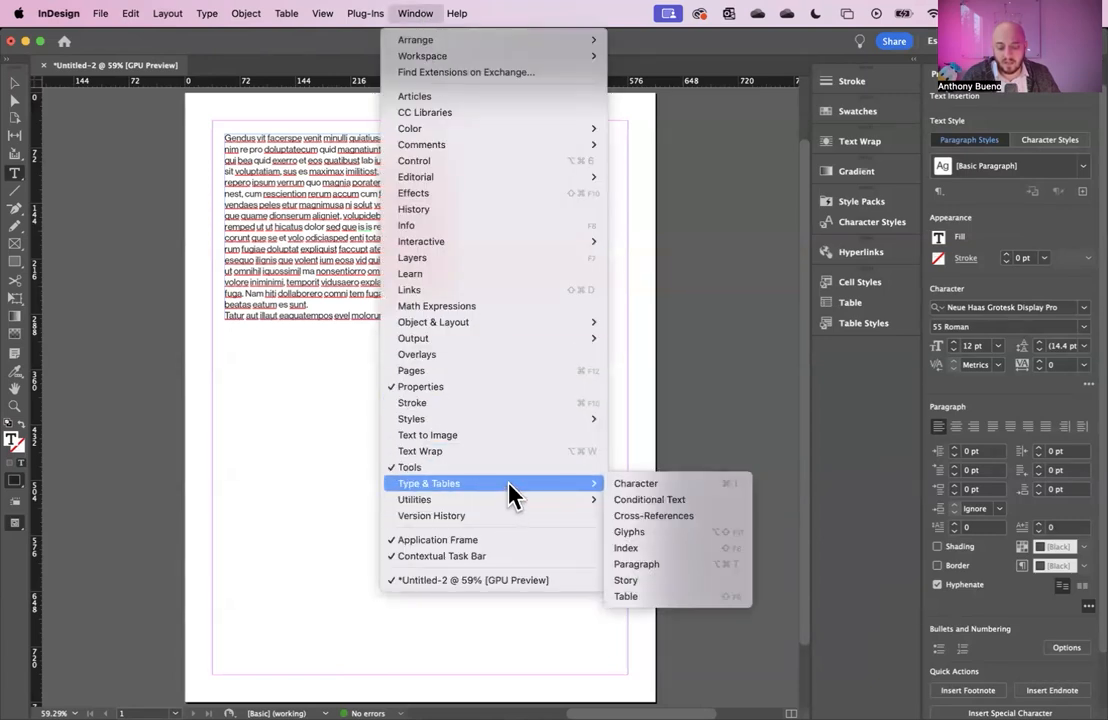
pyautogui.moveTo(520, 424)
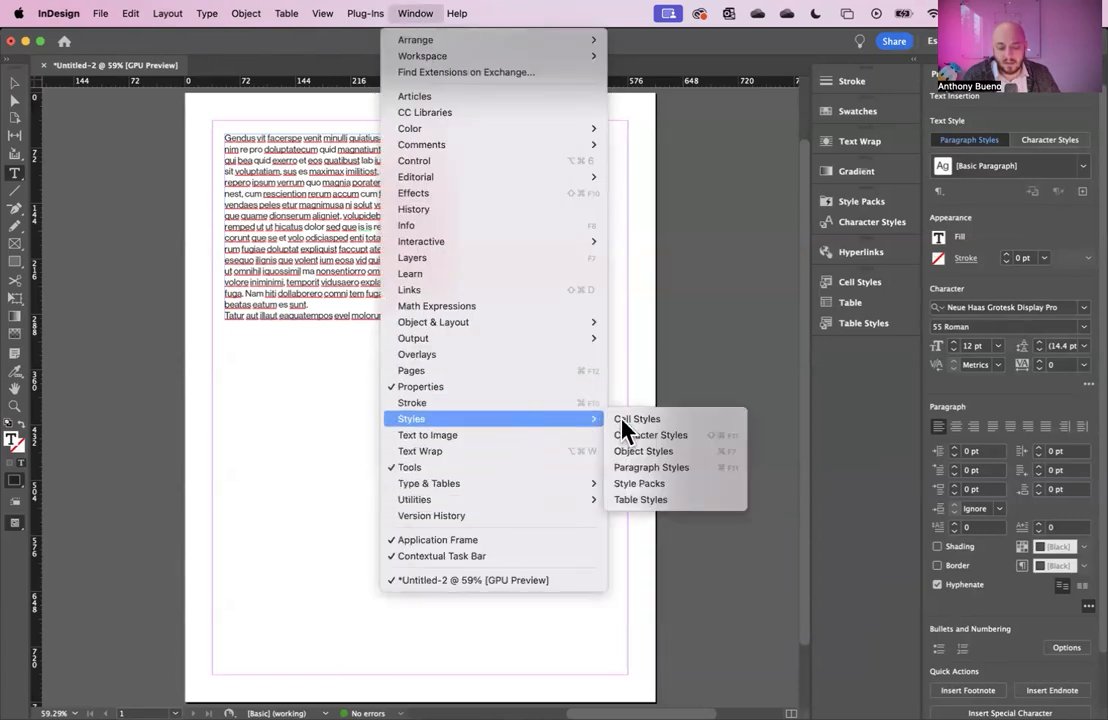
pyautogui.click(659, 472)
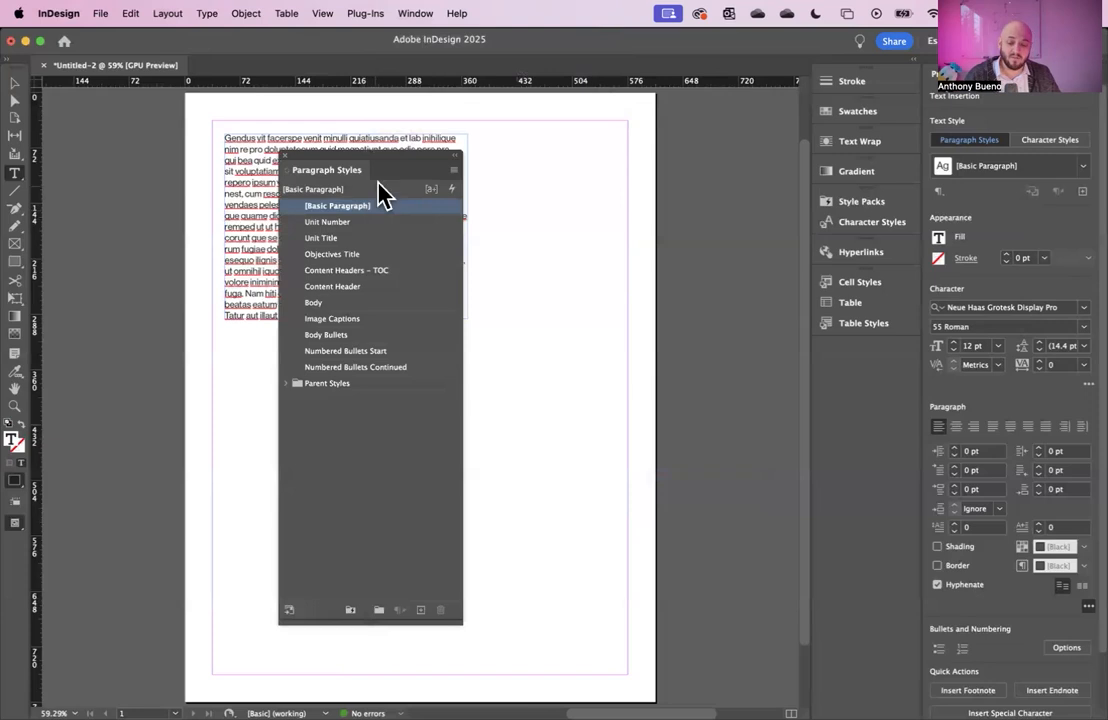
pyautogui.moveTo(424, 169); pyautogui.dragTo(730, 183)
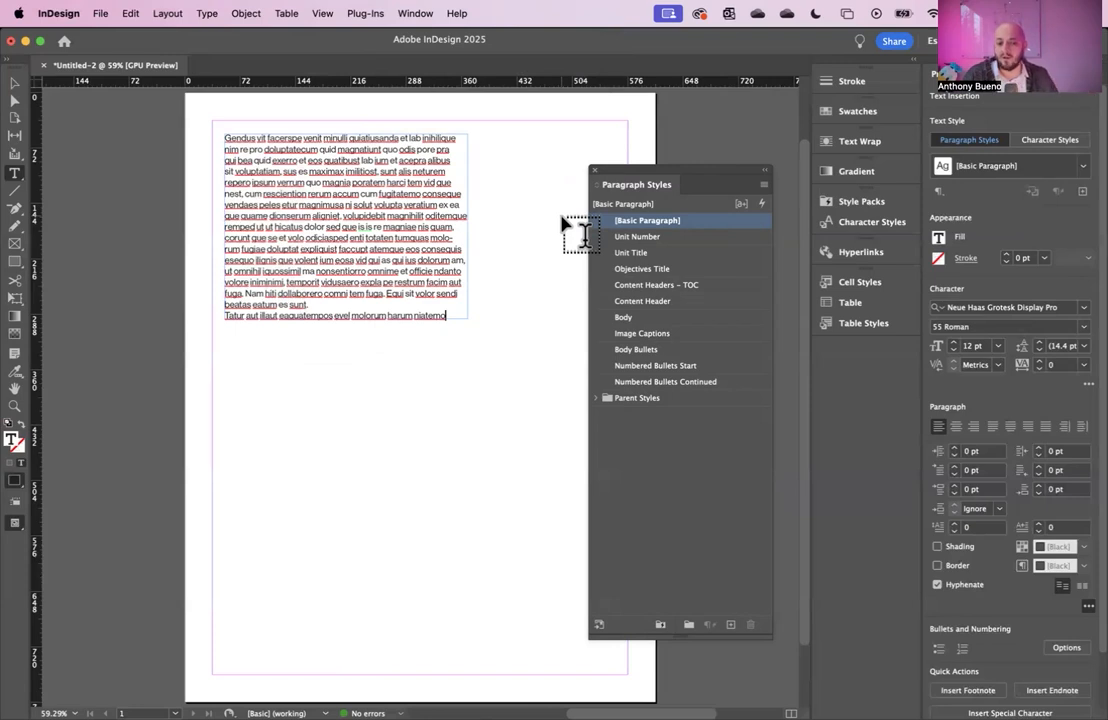
# Delete the placeholder text frame and close the untitled document without saving it.
pyautogui.click(14, 86)
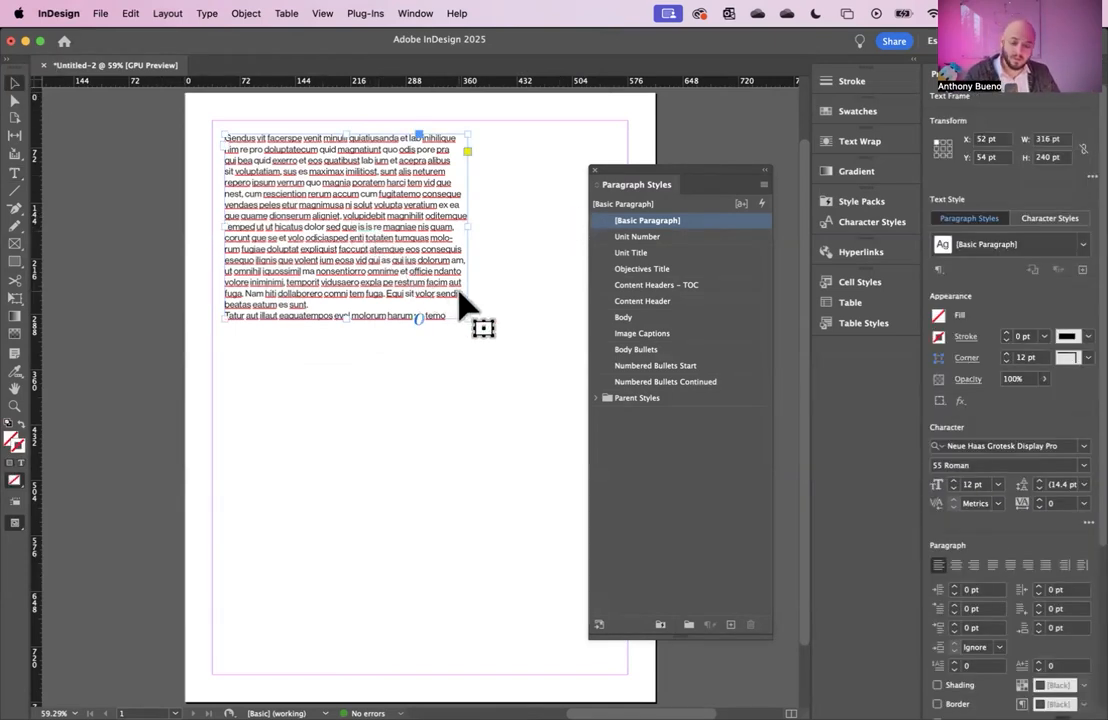
pyautogui.press('Delete')
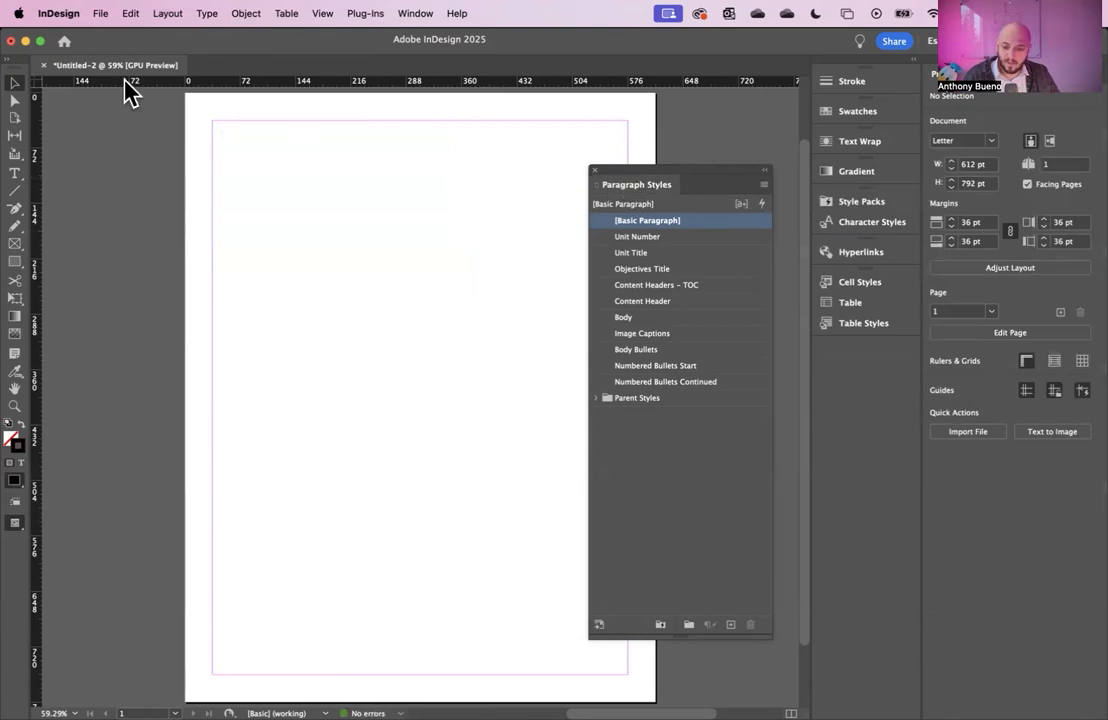
pyautogui.click(43, 65)
pyautogui.click(624, 404)
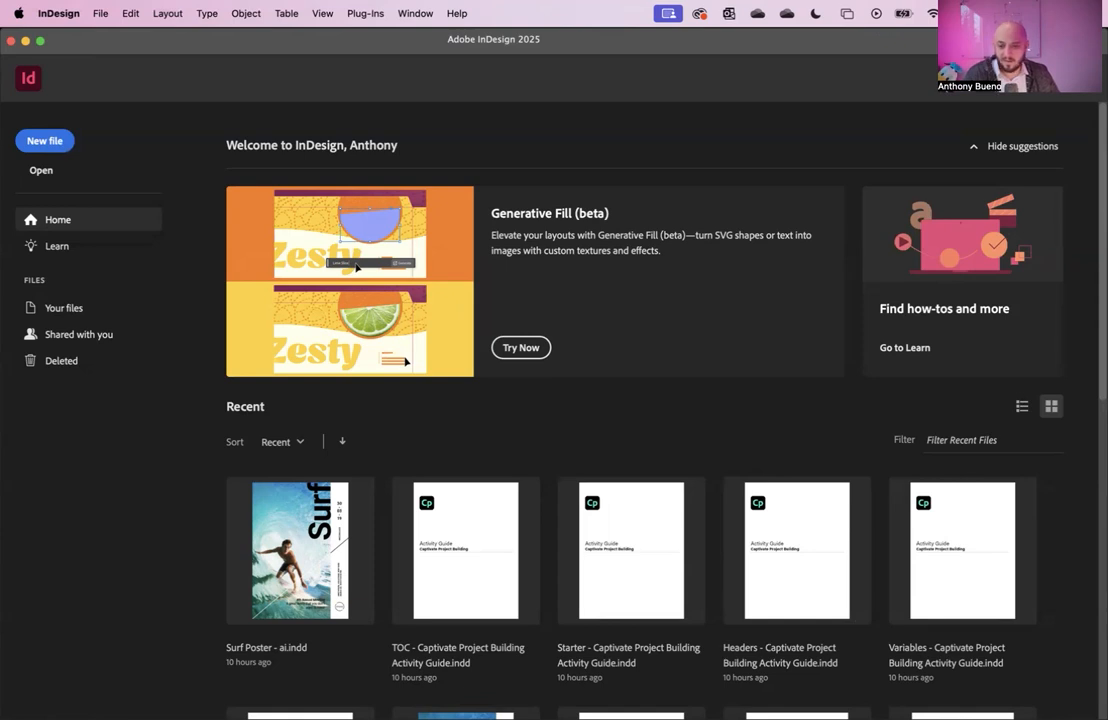
# Switch from the slides back to InDesign and show the Paragraph Styles panel to review the default styles with no document open.
pyautogui.press('XF86AudioLowerVolume')
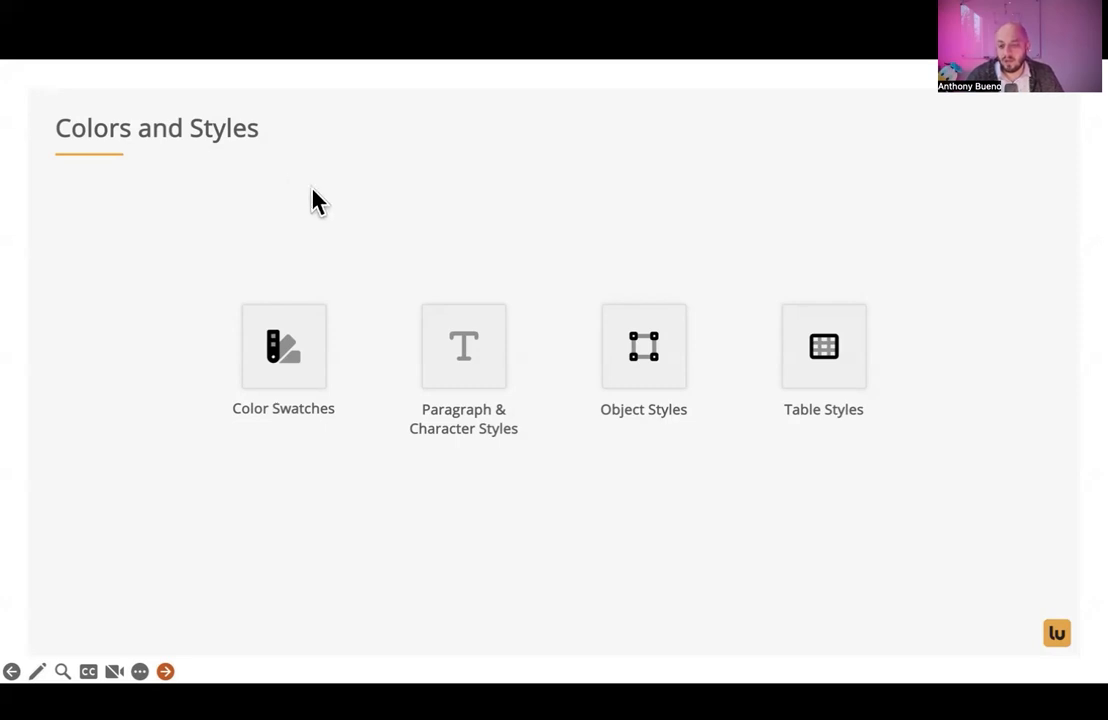
pyautogui.press('super+Tab')
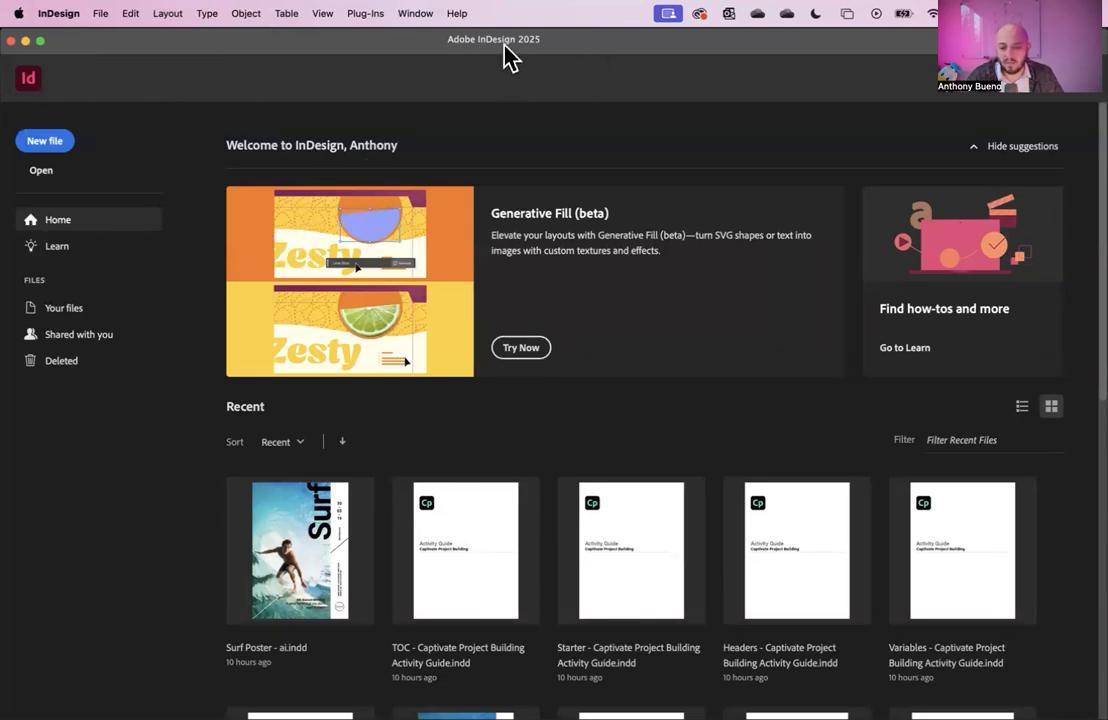
pyautogui.click(428, 16)
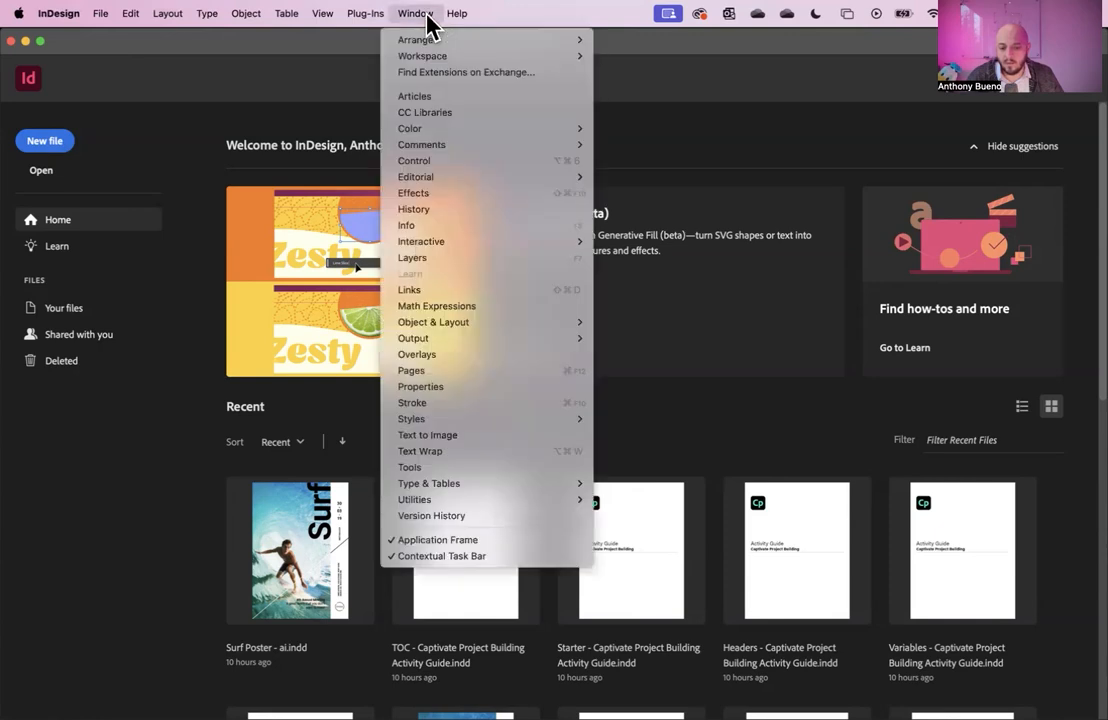
pyautogui.moveTo(411, 420)
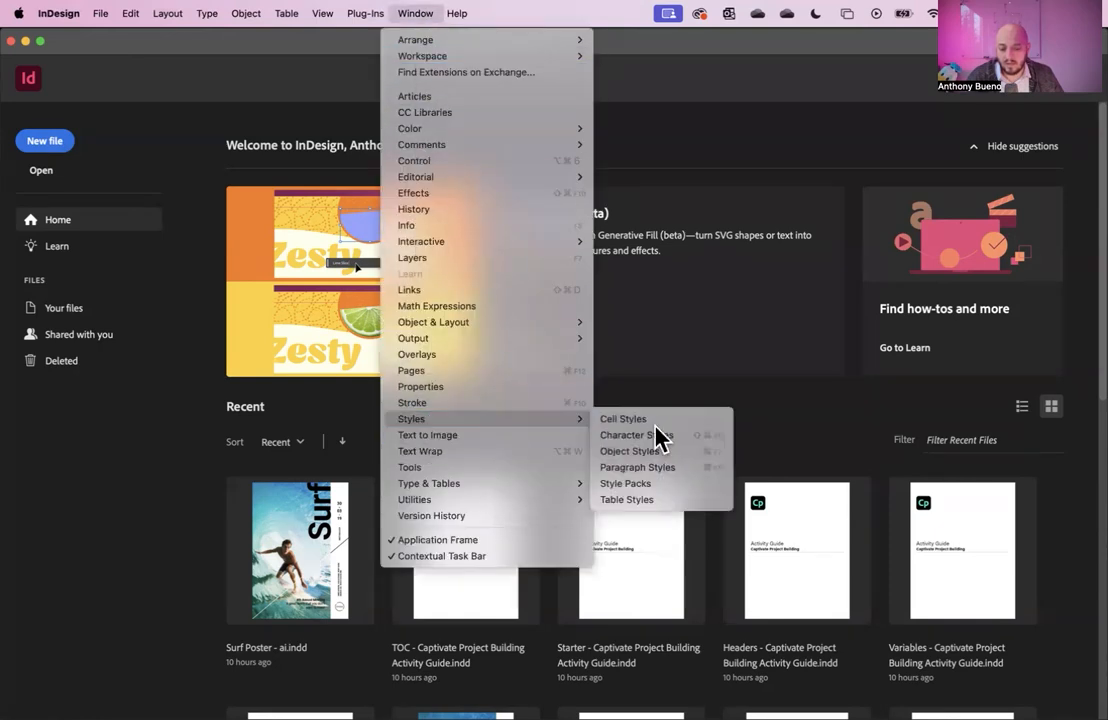
pyautogui.click(637, 466)
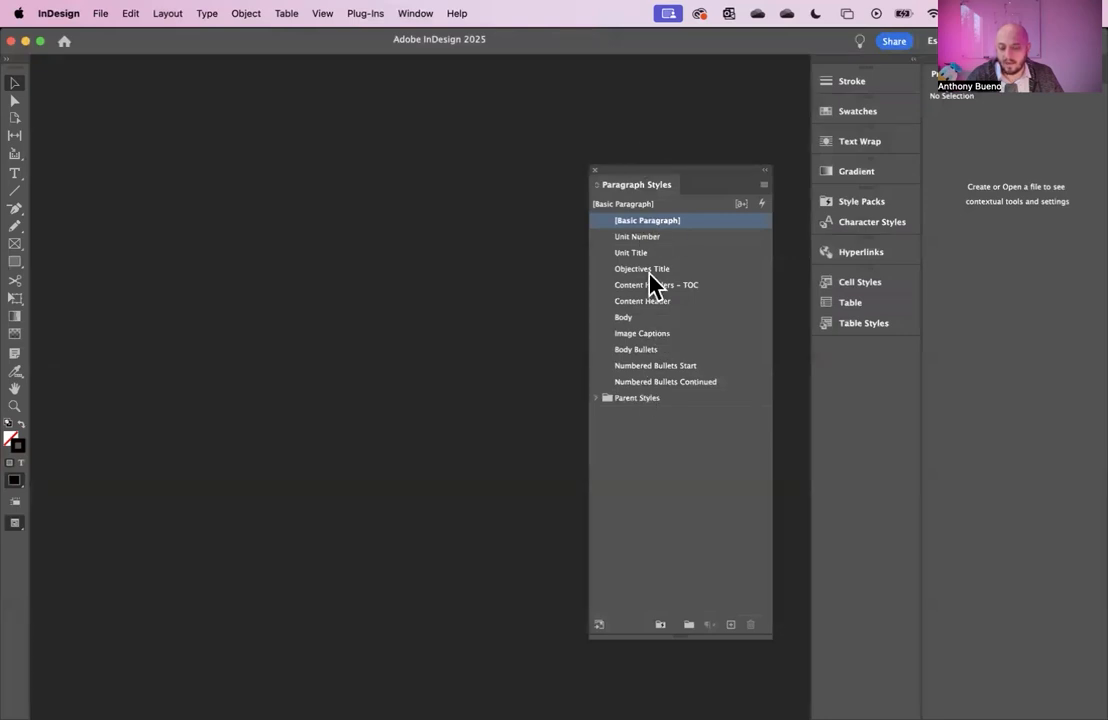
# Create a 612 x 792 pt document from the [Default] preset to check its paragraph styles, and close the styles panel and the document.
pyautogui.click(100, 13)
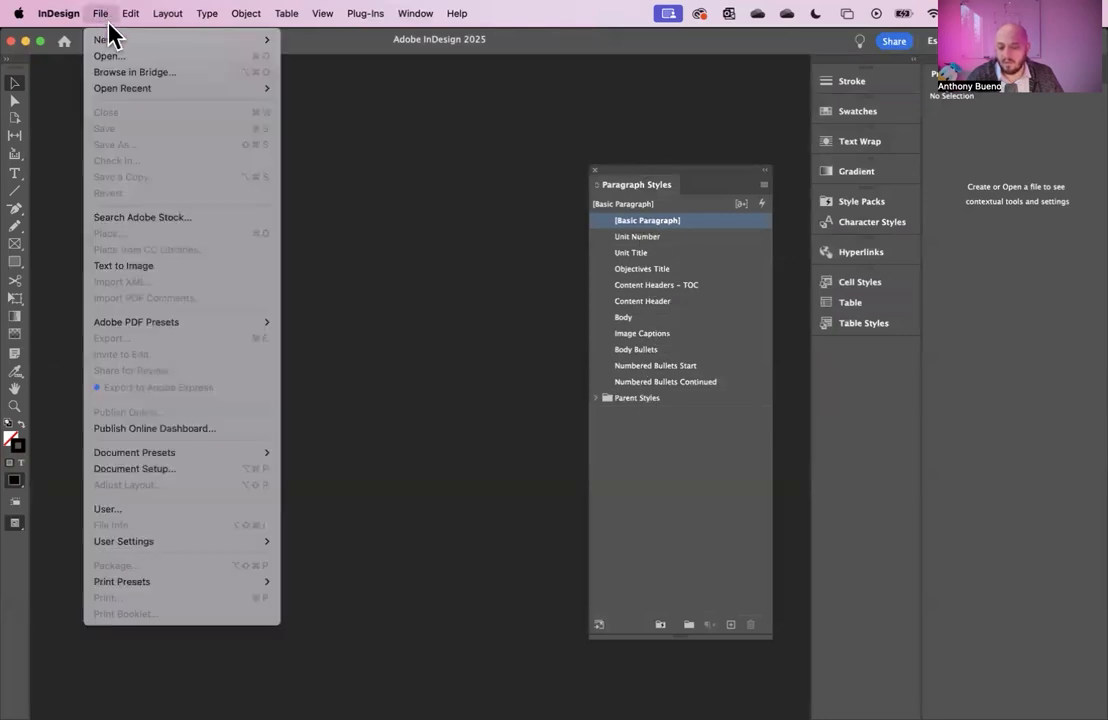
pyautogui.moveTo(113, 40)
pyautogui.click(308, 40)
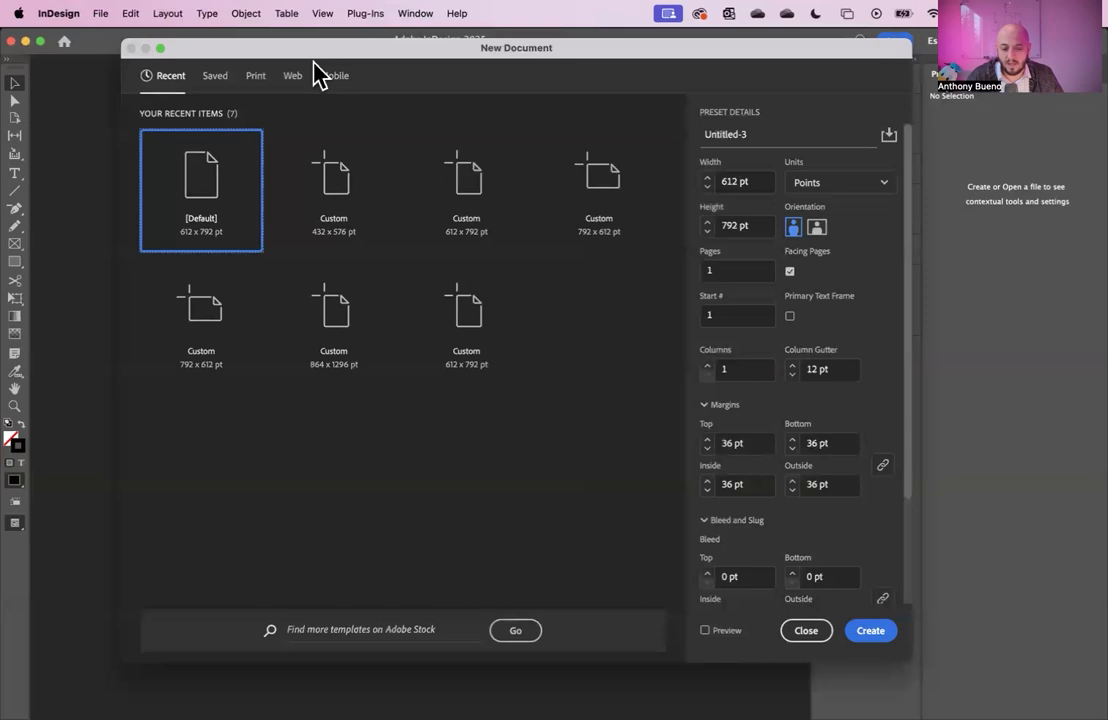
pyautogui.doubleClick(227, 175)
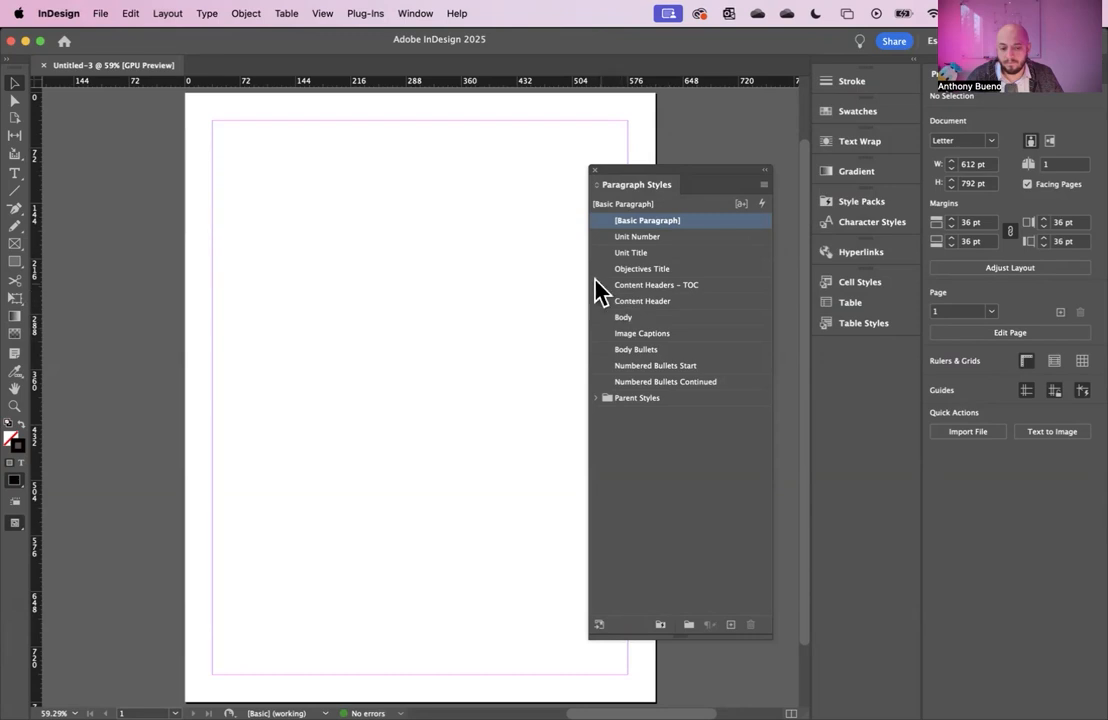
pyautogui.click(595, 171)
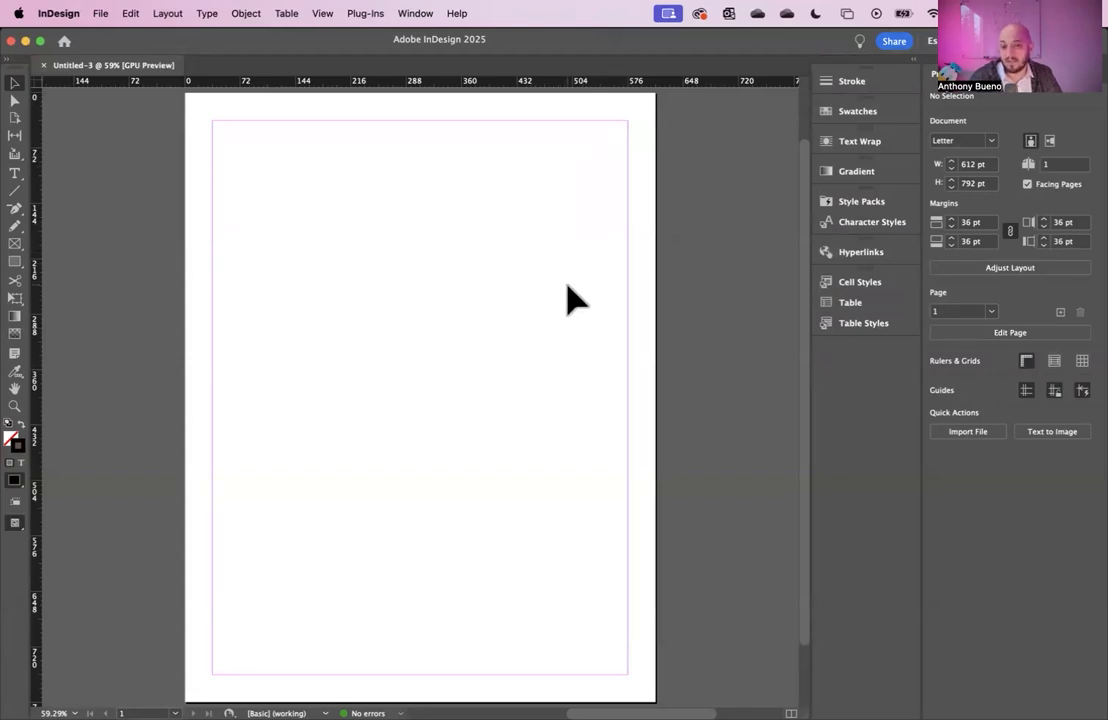
pyautogui.click(46, 66)
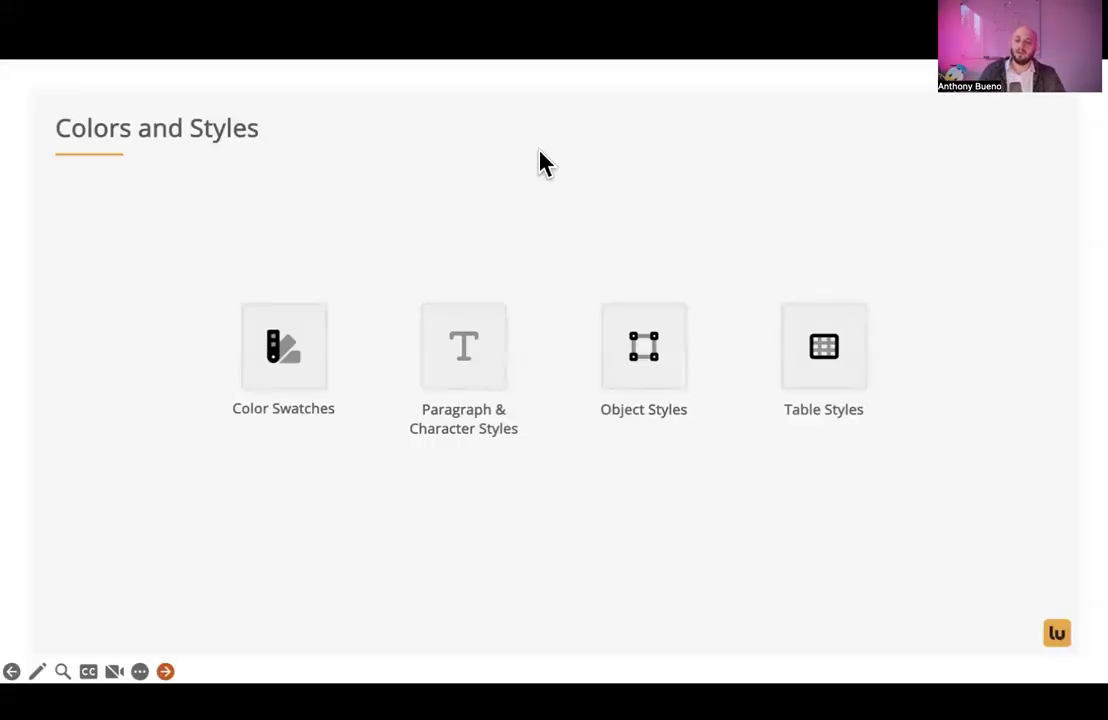
pyautogui.press('Right')
pyautogui.press('Right')
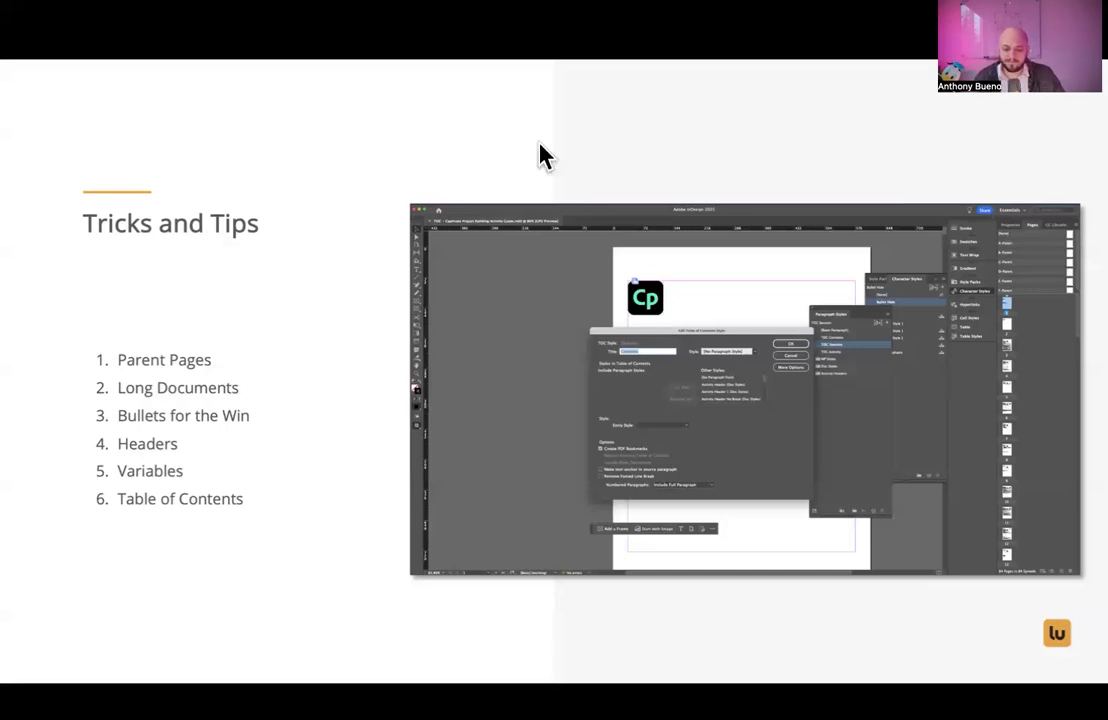
pyautogui.press('Escape')
pyautogui.click(512, 153)
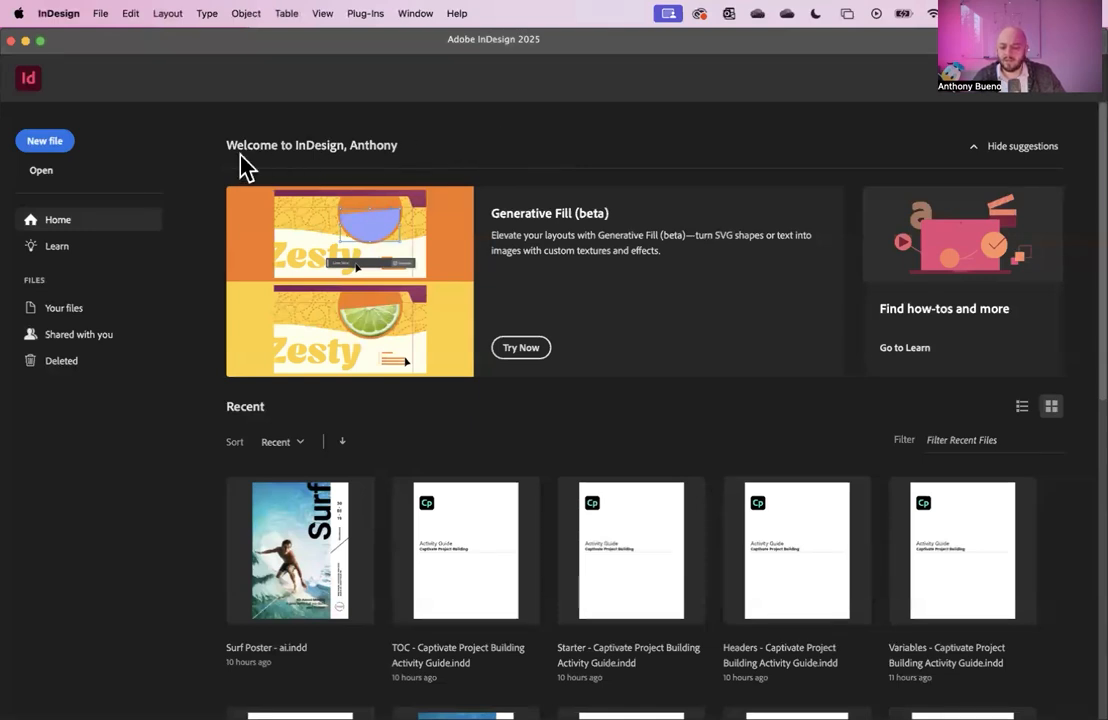
# Create a new print document from the Letter preset, 612 x 792 pt, with Facing Pages turned off.
pyautogui.click(57, 150)
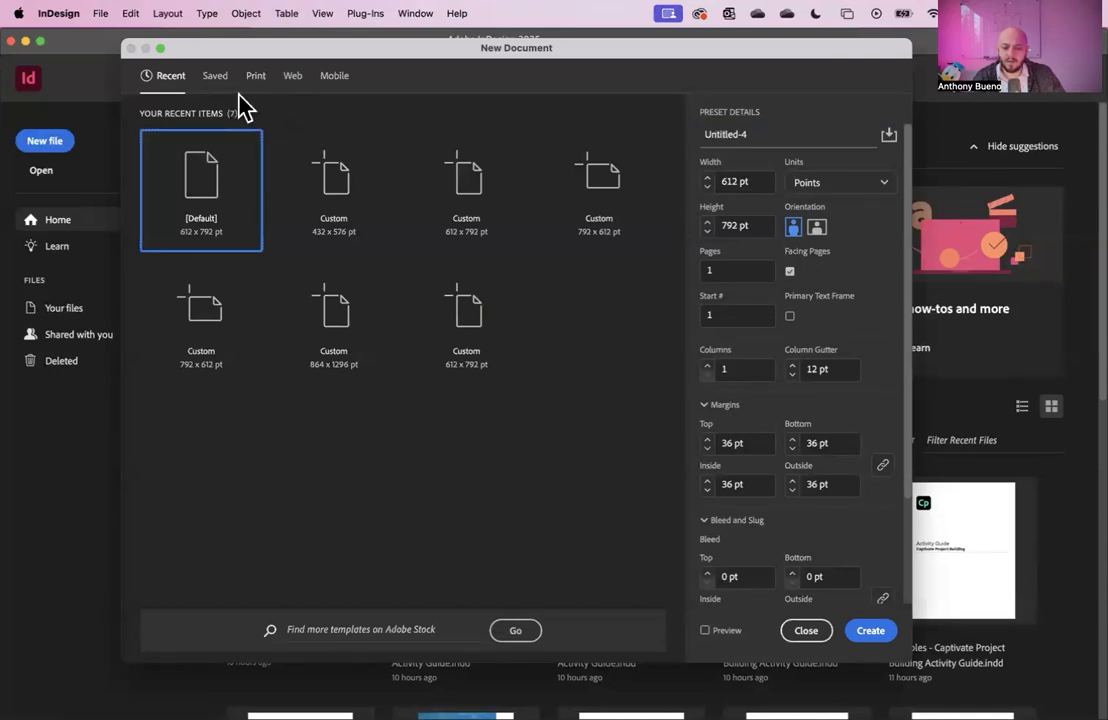
pyautogui.click(262, 80)
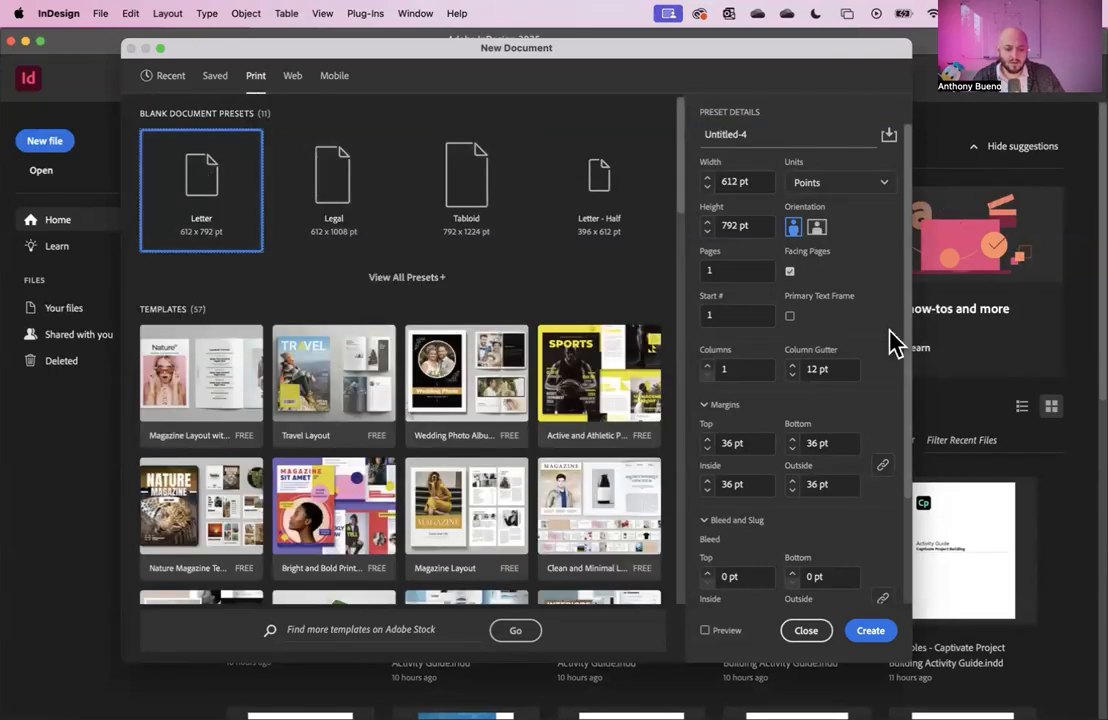
pyautogui.click(790, 271)
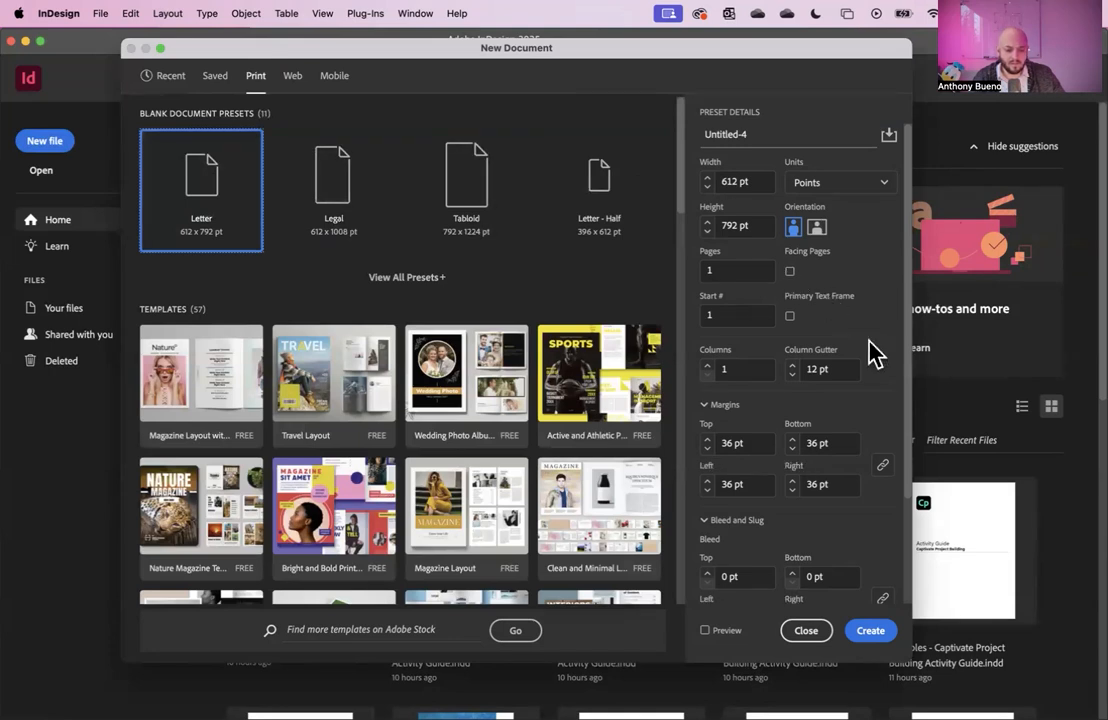
pyautogui.click(870, 632)
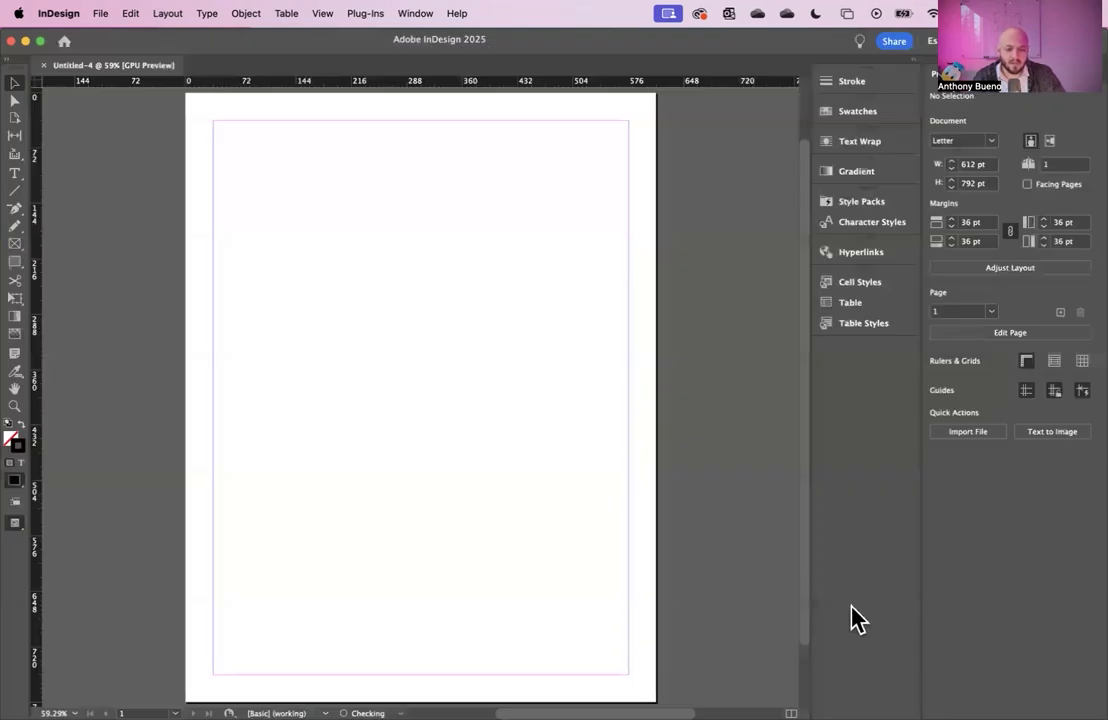
# Open the A-Parent page for editing from the document's pages and set the screen mode to Preview.
pyautogui.click(1012, 86)
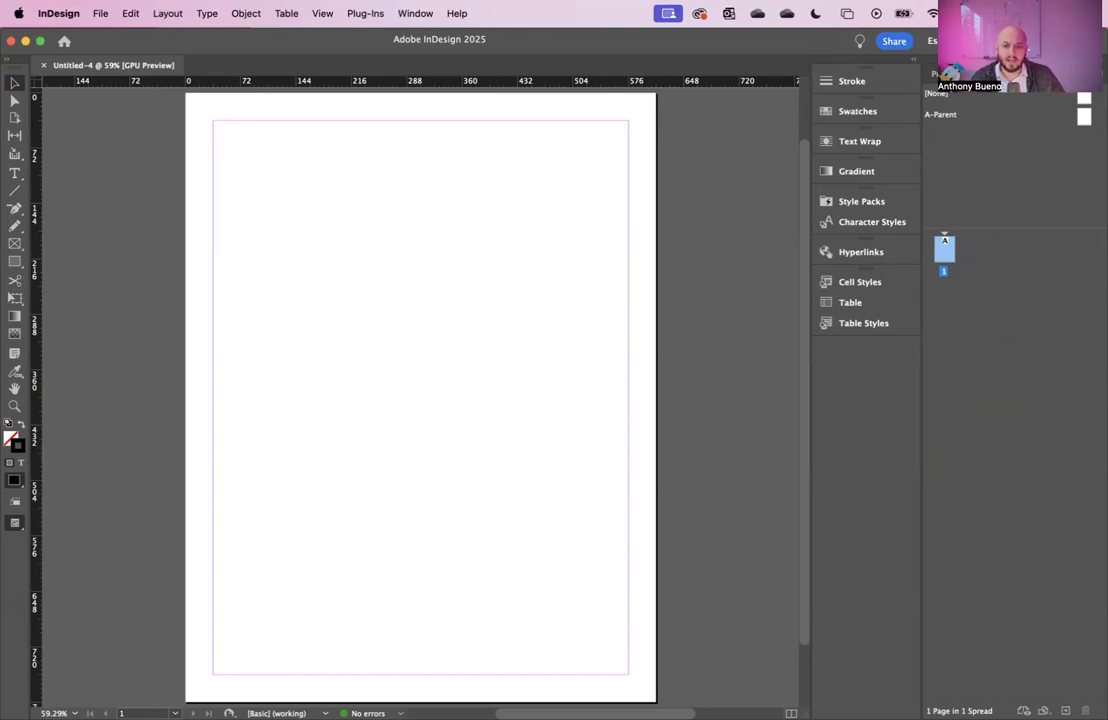
pyautogui.doubleClick(941, 114)
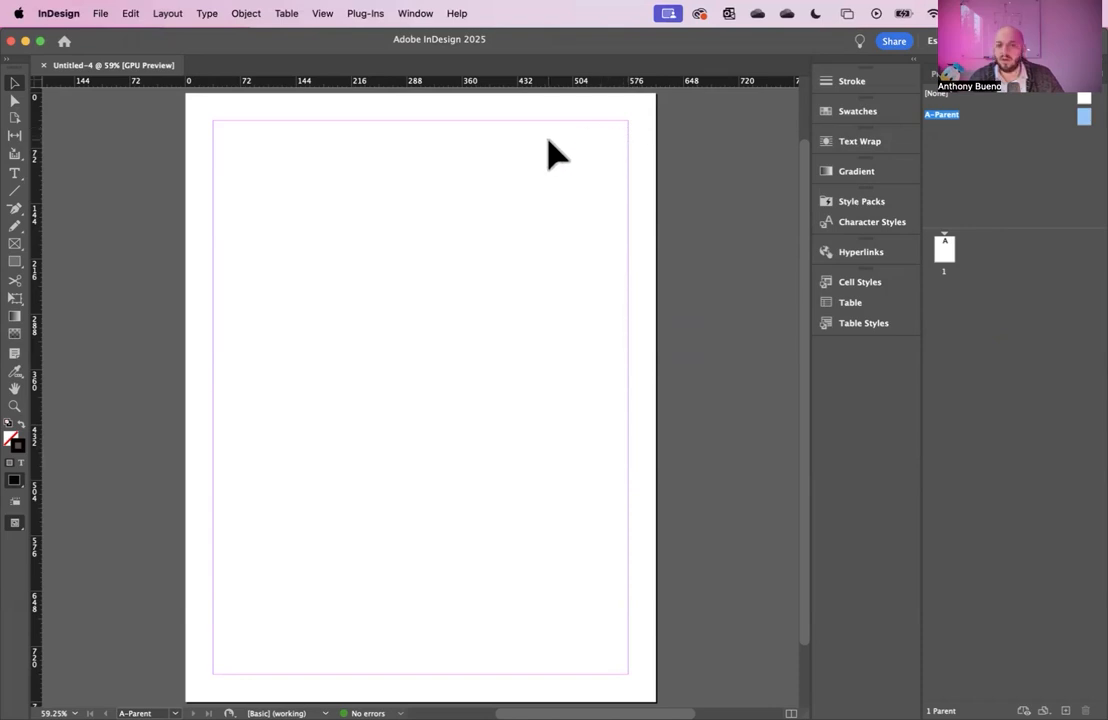
pyautogui.click(15, 523)
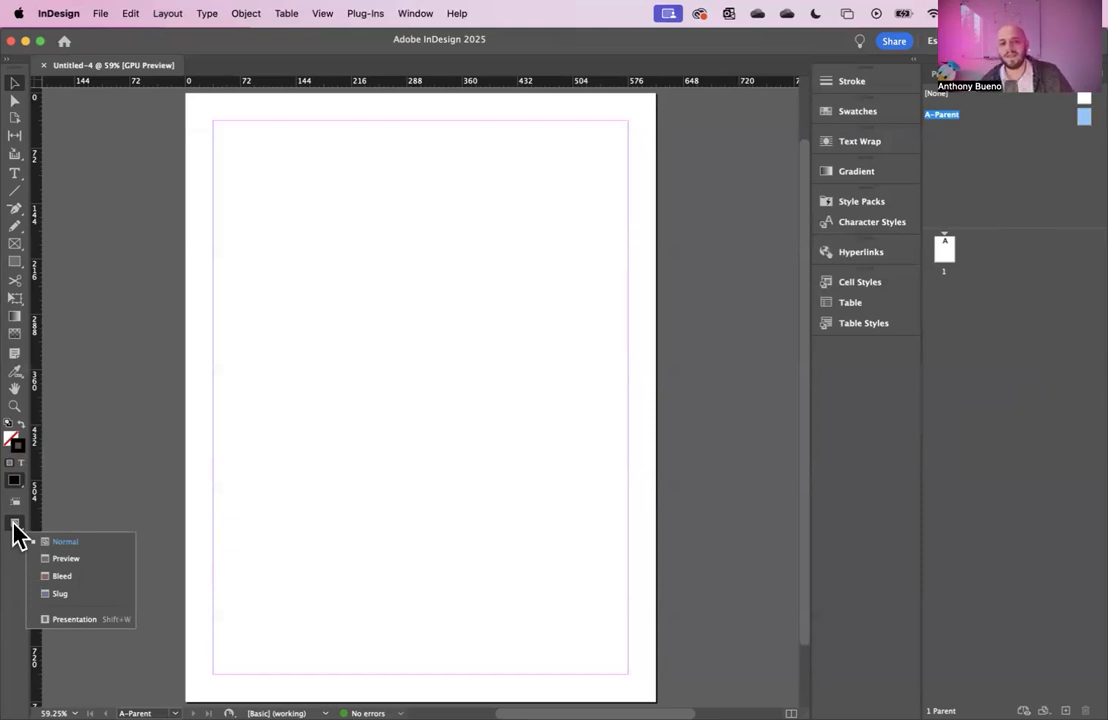
pyautogui.click(75, 562)
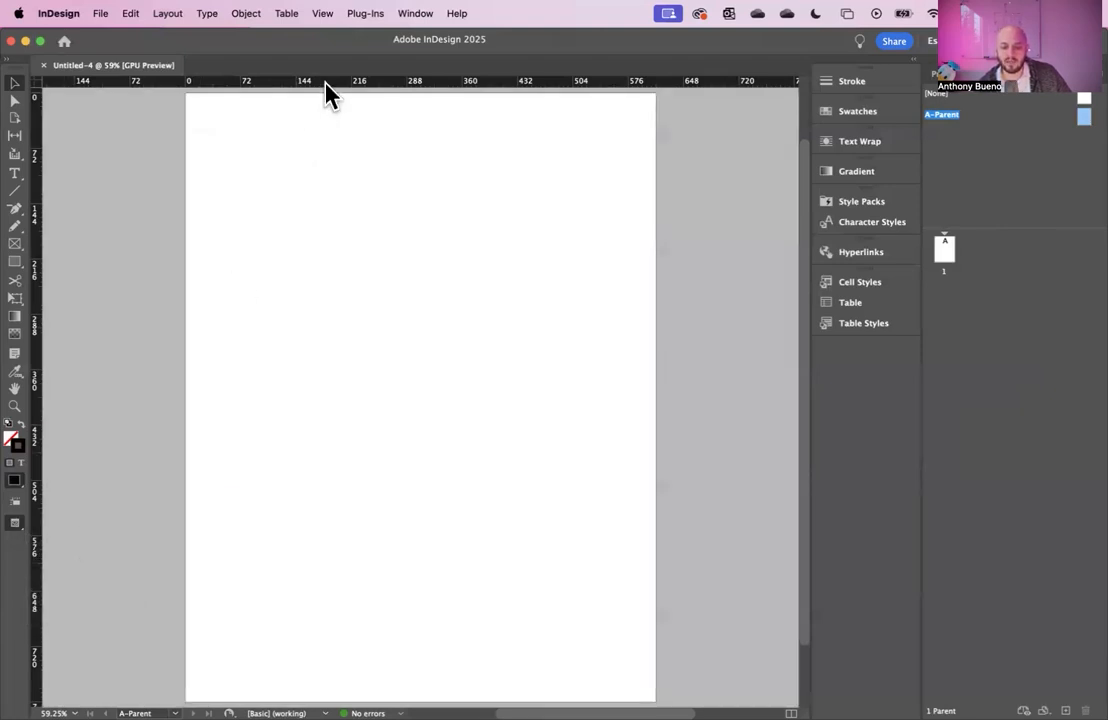
# Add a horizontal guide near the parent page's upper edge and a vertical guide near its left edge, and remove both guides.
pyautogui.moveTo(323, 82); pyautogui.dragTo(316, 169)
pyautogui.moveTo(37, 247); pyautogui.dragTo(276, 285)
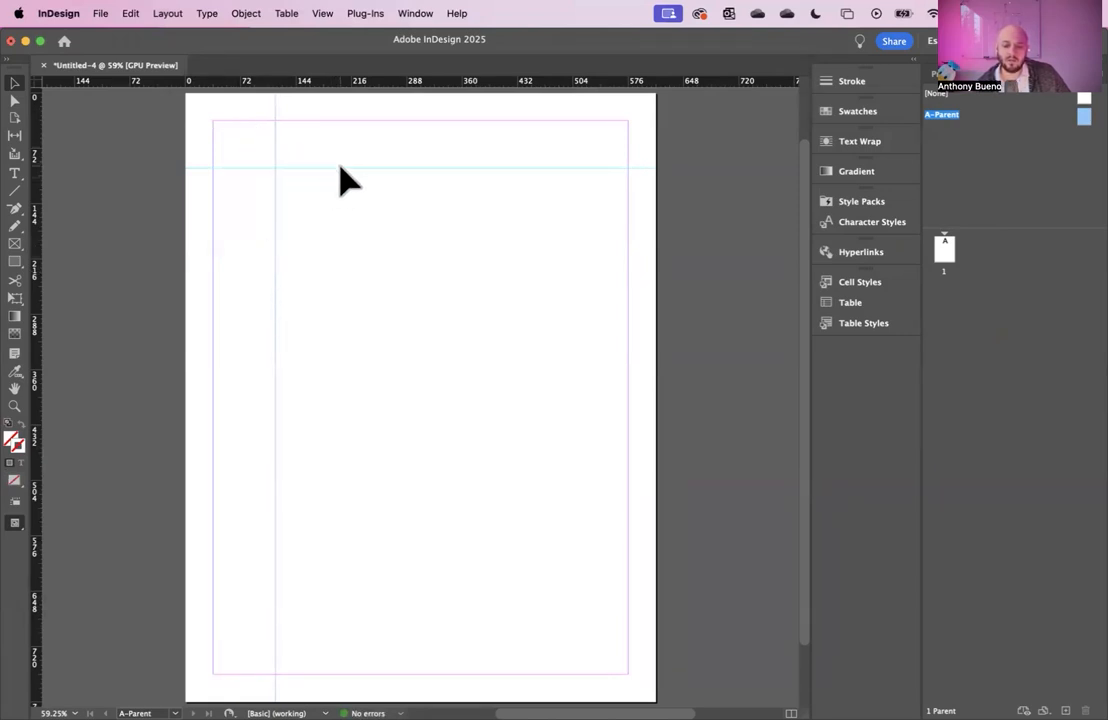
pyautogui.moveTo(345, 169); pyautogui.dragTo(341, 82)
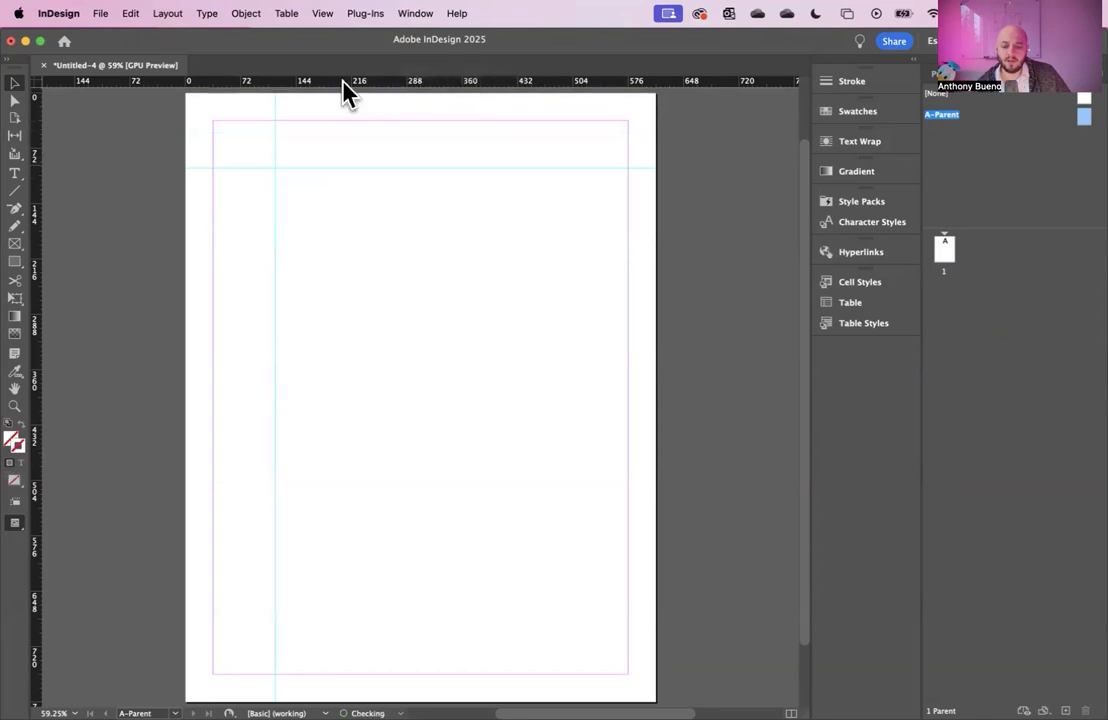
pyautogui.click(279, 185)
pyautogui.moveTo(279, 185); pyautogui.dragTo(37, 175)
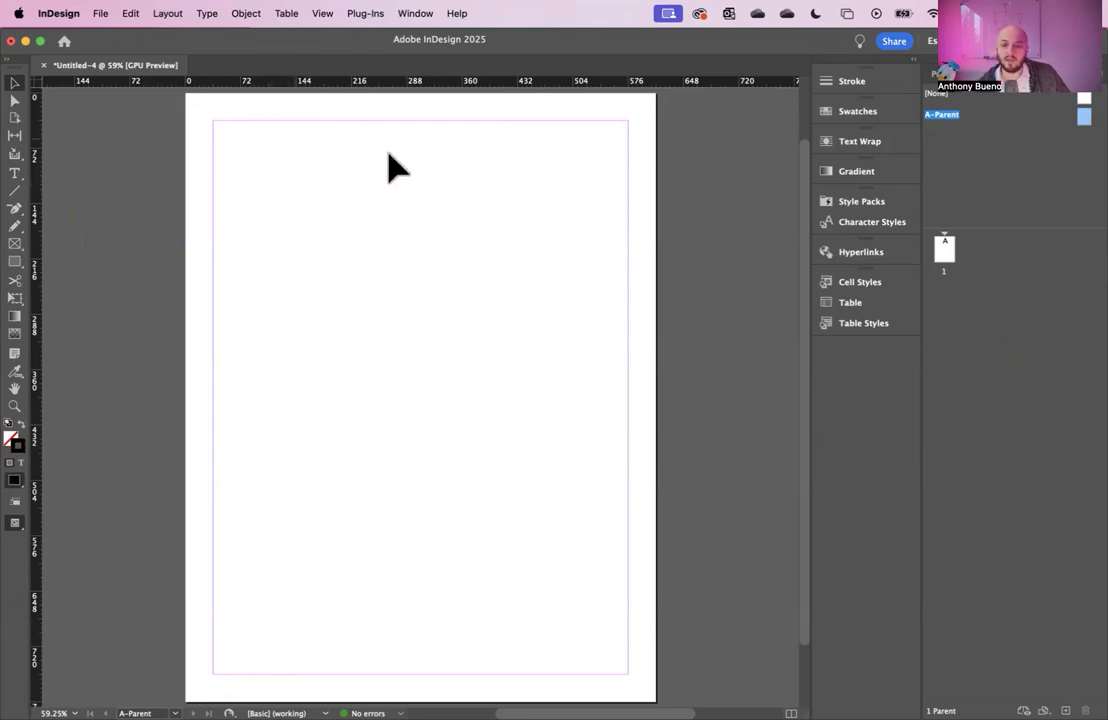
# Set the A-Parent page's margins to 65 pt top, 63 pt bottom, 53 pt left and 45 pt right.
pyautogui.click(167, 15)
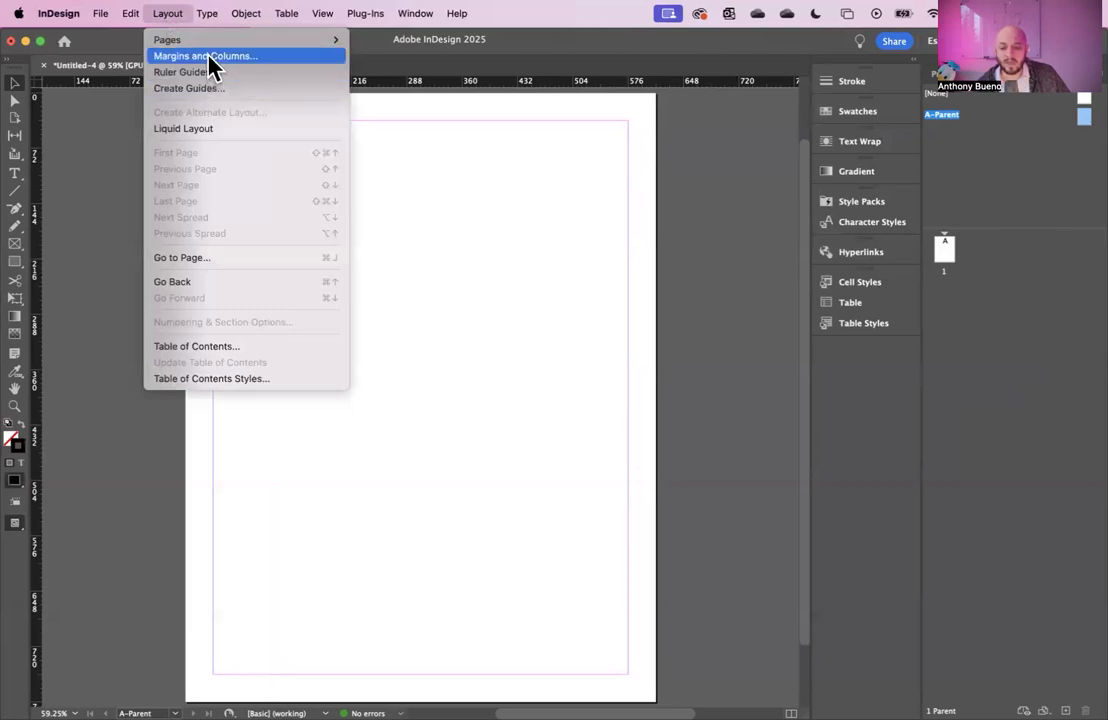
pyautogui.click(210, 56)
pyautogui.click(752, 279)
pyautogui.click(752, 279)
pyautogui.click(752, 279)
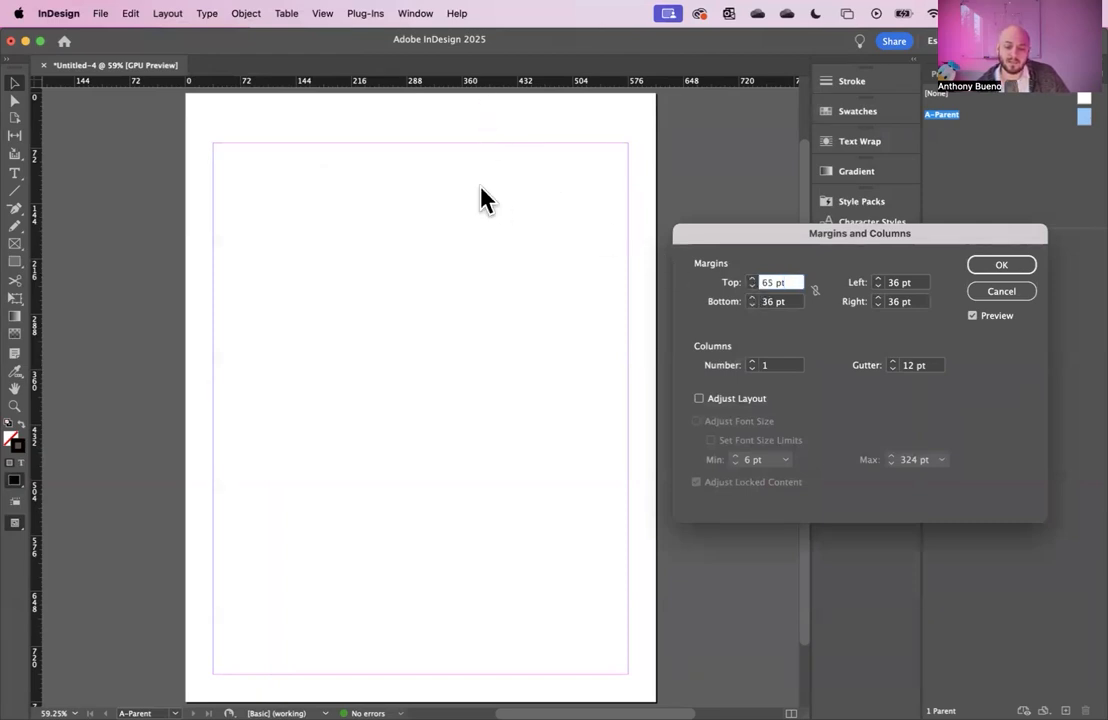
pyautogui.click(751, 299)
pyautogui.click(751, 299)
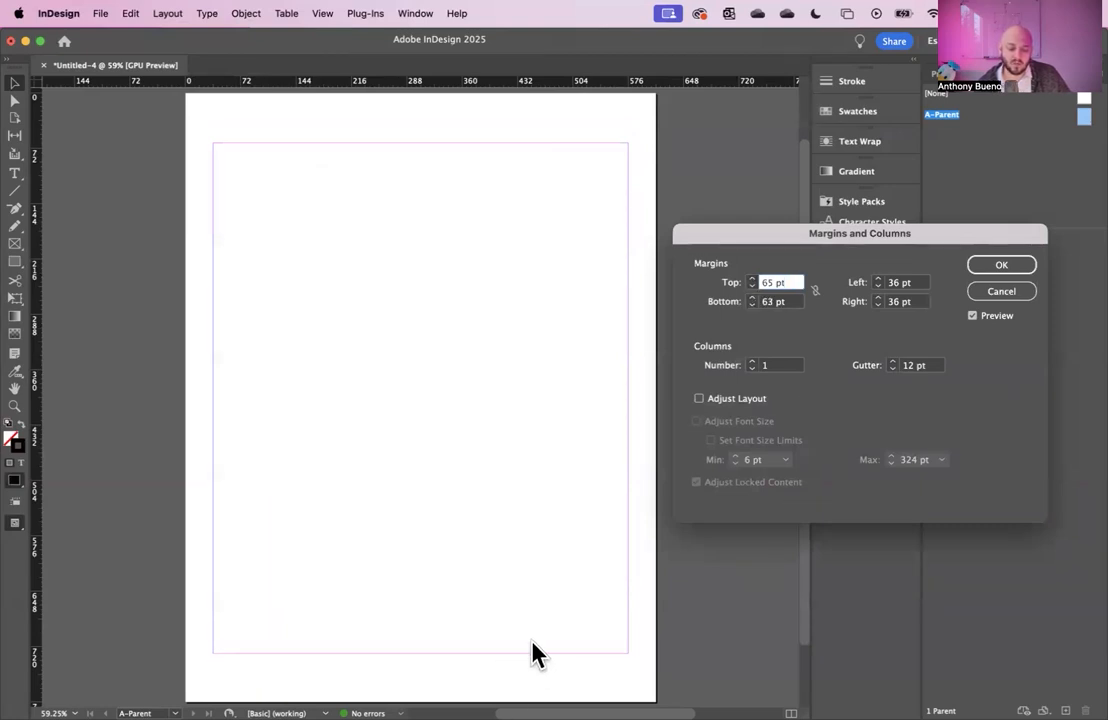
pyautogui.click(878, 280)
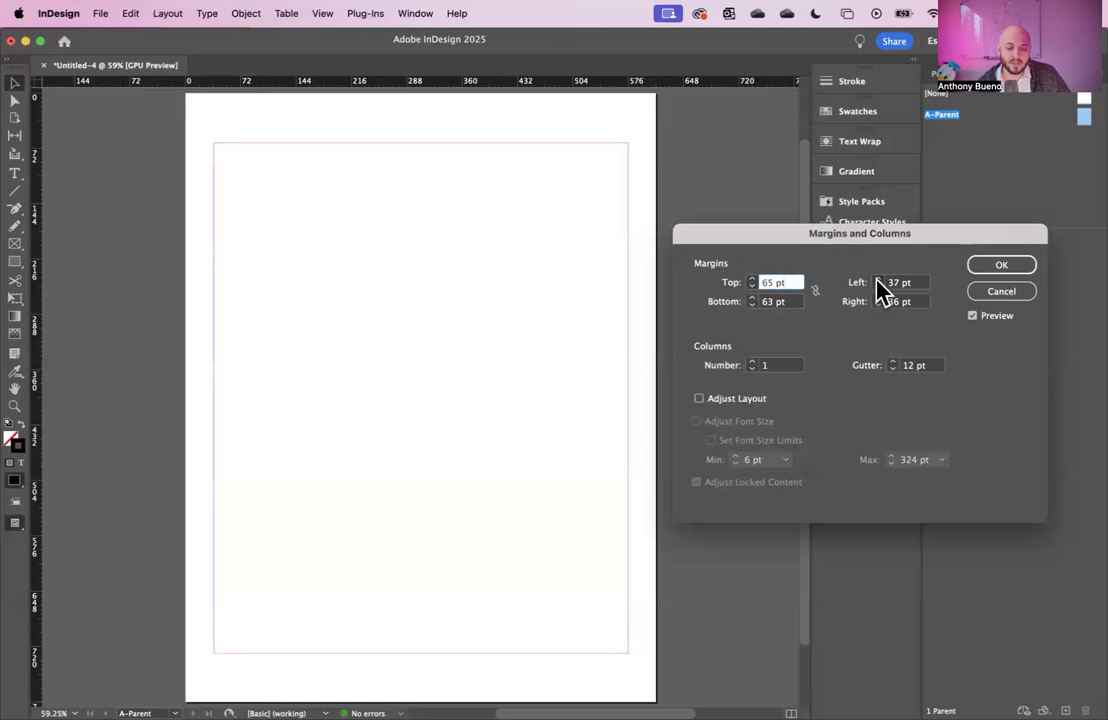
pyautogui.click(879, 298)
pyautogui.click(879, 298)
pyautogui.click(879, 298)
pyautogui.click(879, 298)
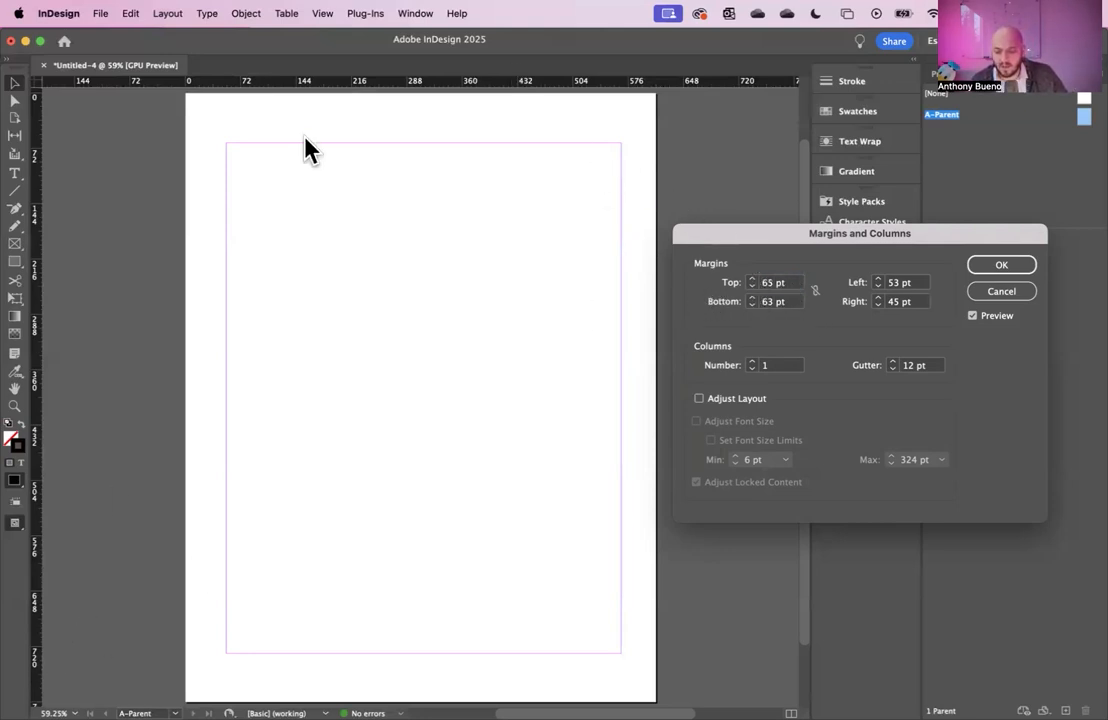
# Set the A-Parent page's top margin to 150 pt and bottom margin to 110 pt, and return to page 1.
pyautogui.moveTo(211, 112)
pyautogui.mouseDown()
pyautogui.moveTo(591, 112)
pyautogui.moveTo(609, 180)
pyautogui.moveTo(259, 185)
pyautogui.mouseUp()
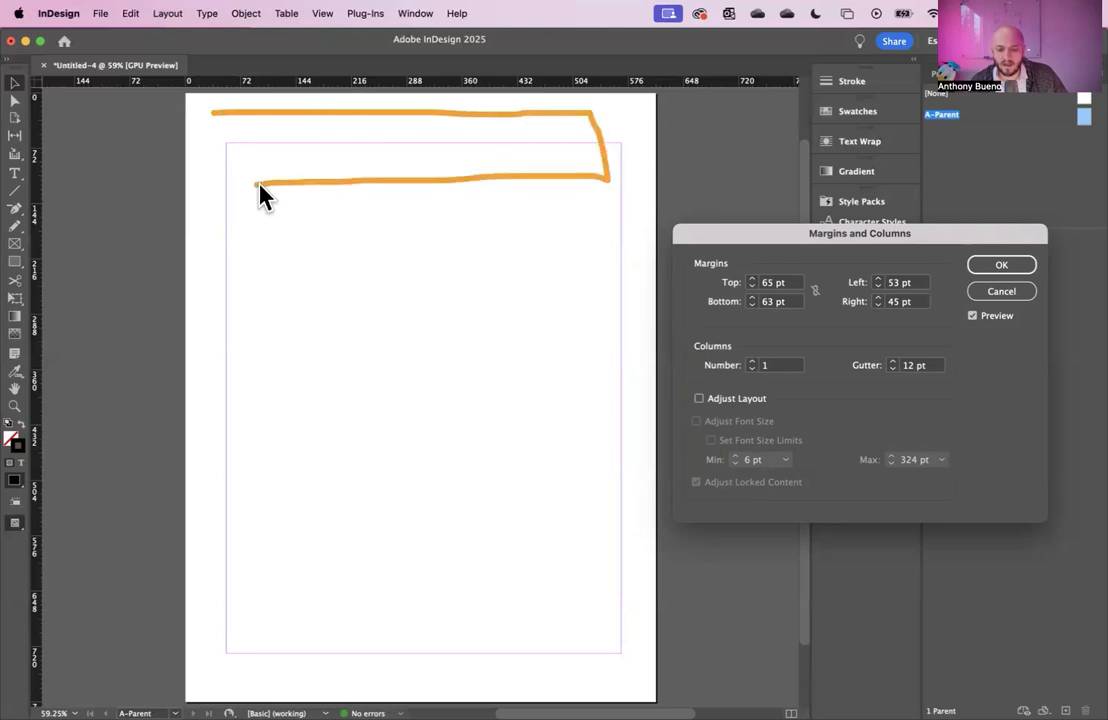
pyautogui.click(756, 280)
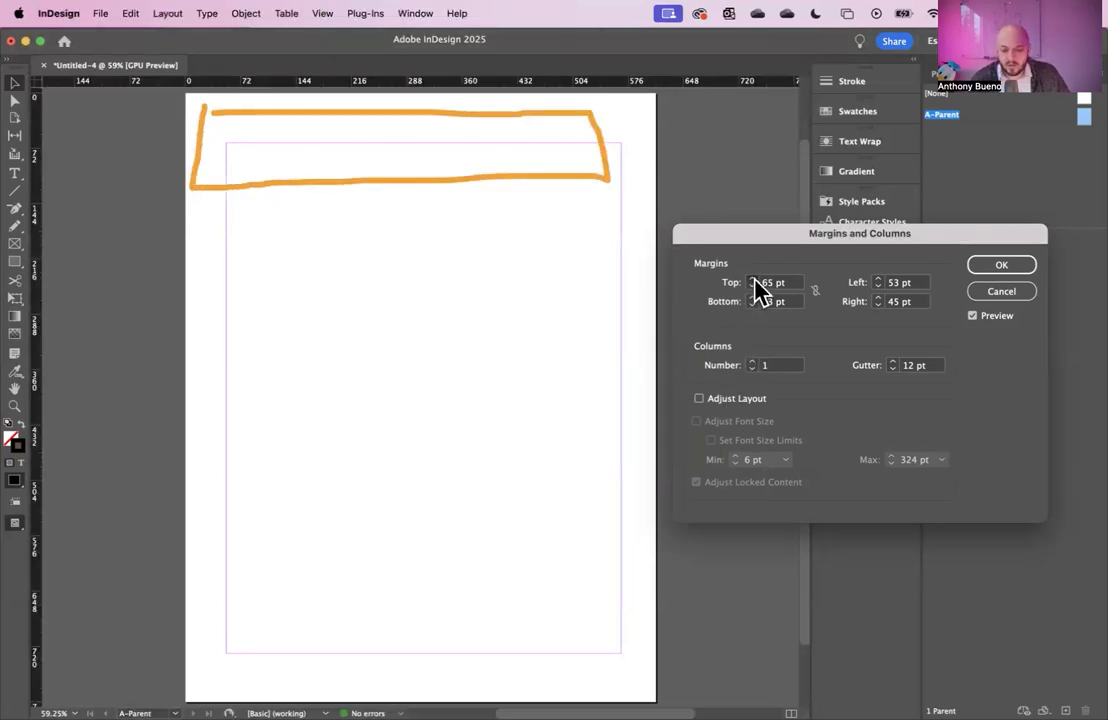
pyautogui.moveTo(756, 287); pyautogui.dragTo(756, 287)
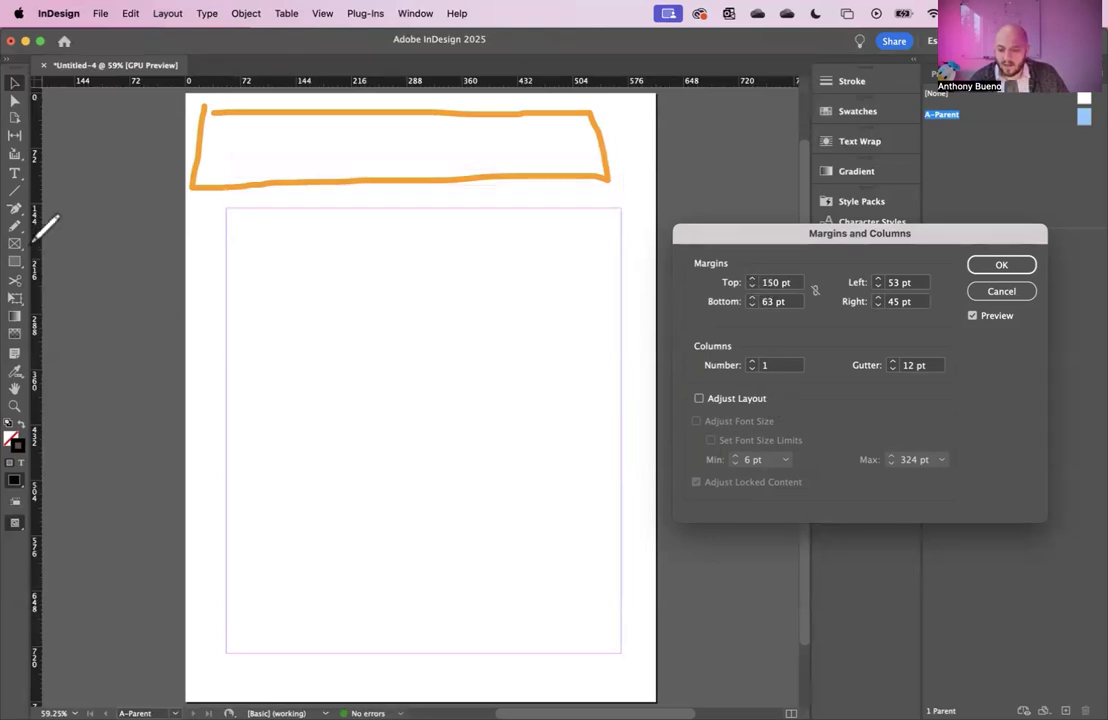
pyautogui.moveTo(218, 646)
pyautogui.mouseDown()
pyautogui.moveTo(669, 643)
pyautogui.moveTo(630, 673)
pyautogui.moveTo(206, 655)
pyautogui.mouseUp()
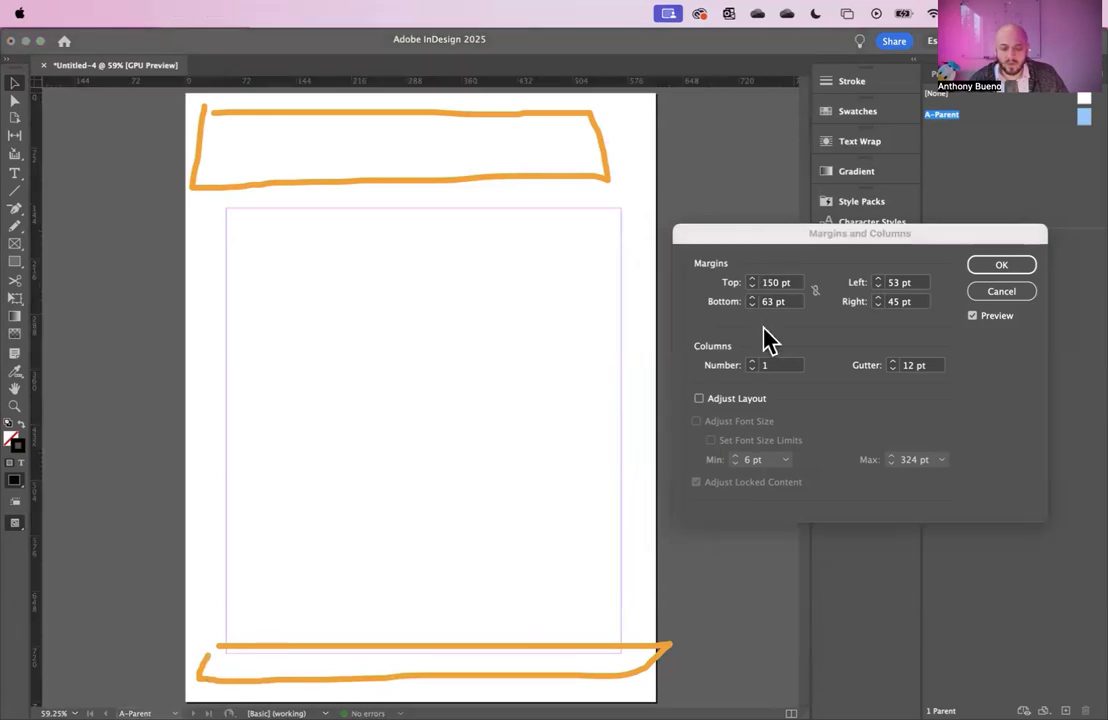
pyautogui.click(752, 297)
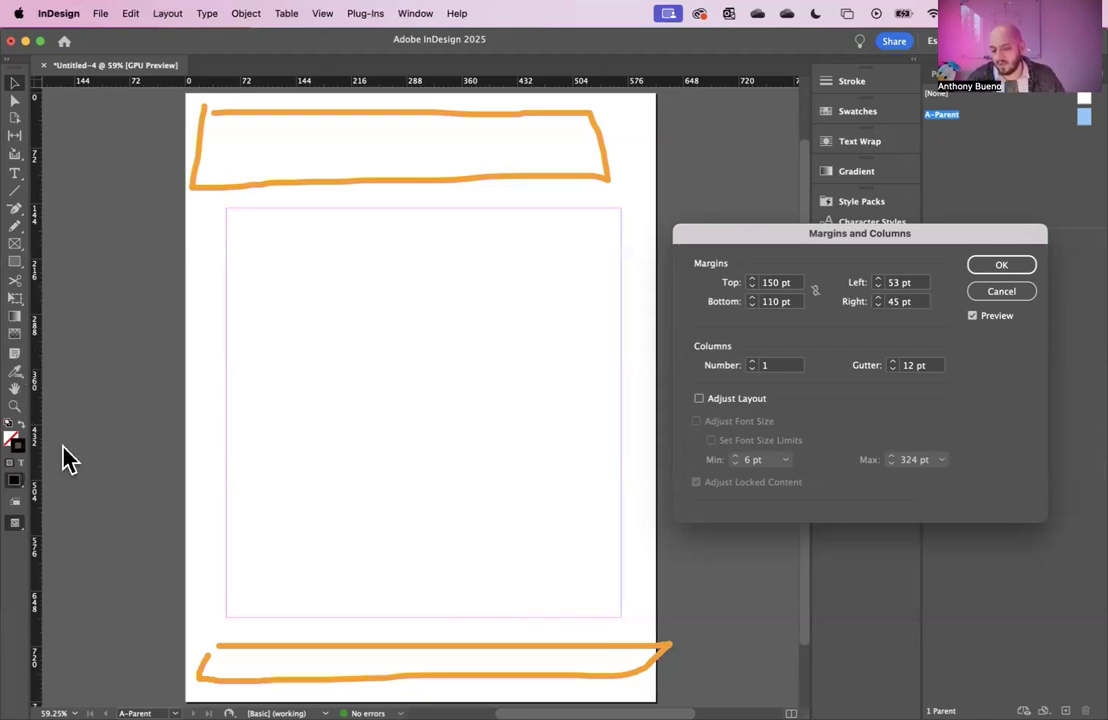
pyautogui.click(1012, 266)
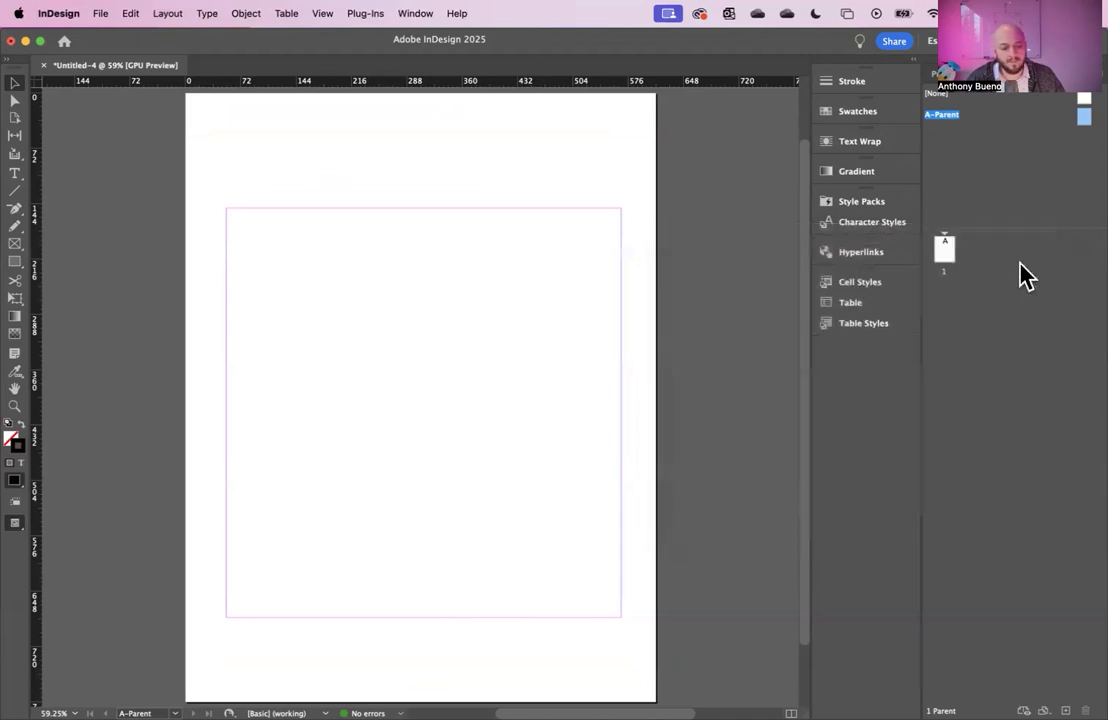
pyautogui.doubleClick(948, 250)
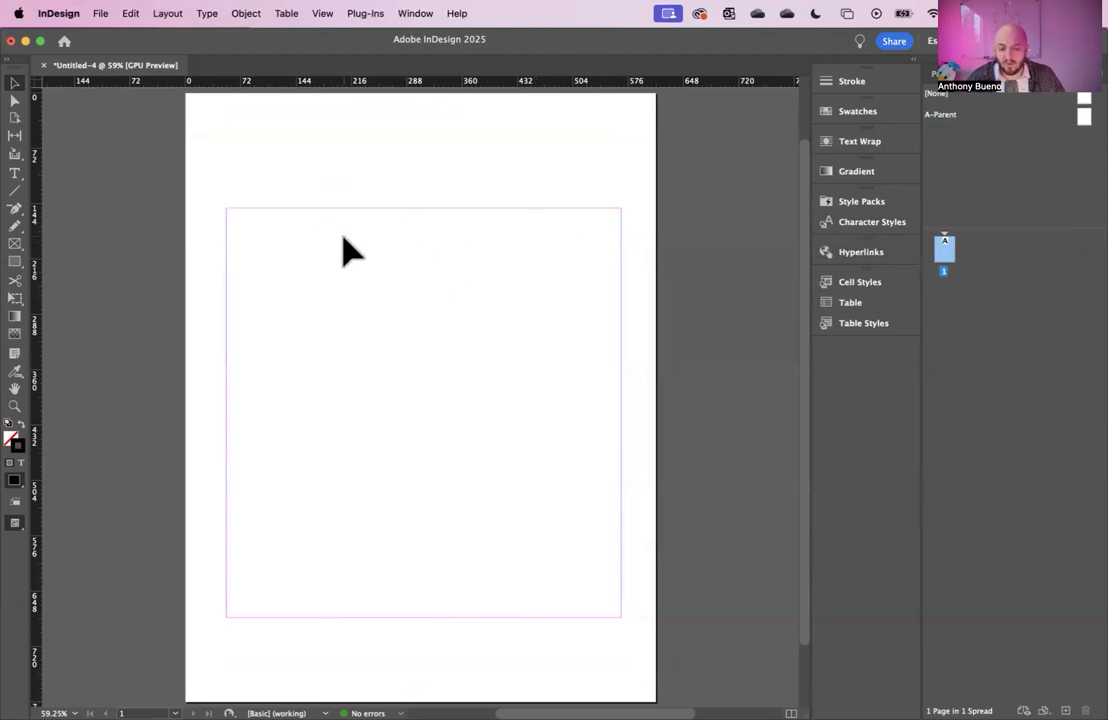
# Load the Word file IBM Enablement Outline - Project Building.docx for placing from InDesign Techniques > Presentation Files on the Desktop.
pyautogui.click(99, 14)
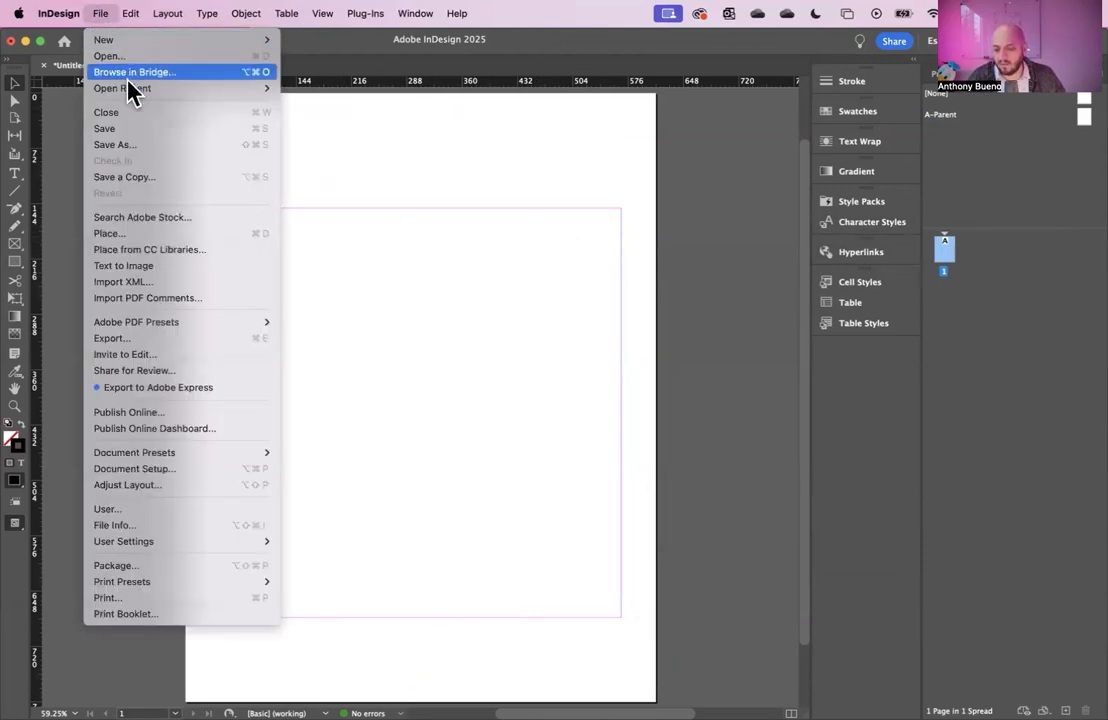
pyautogui.click(131, 233)
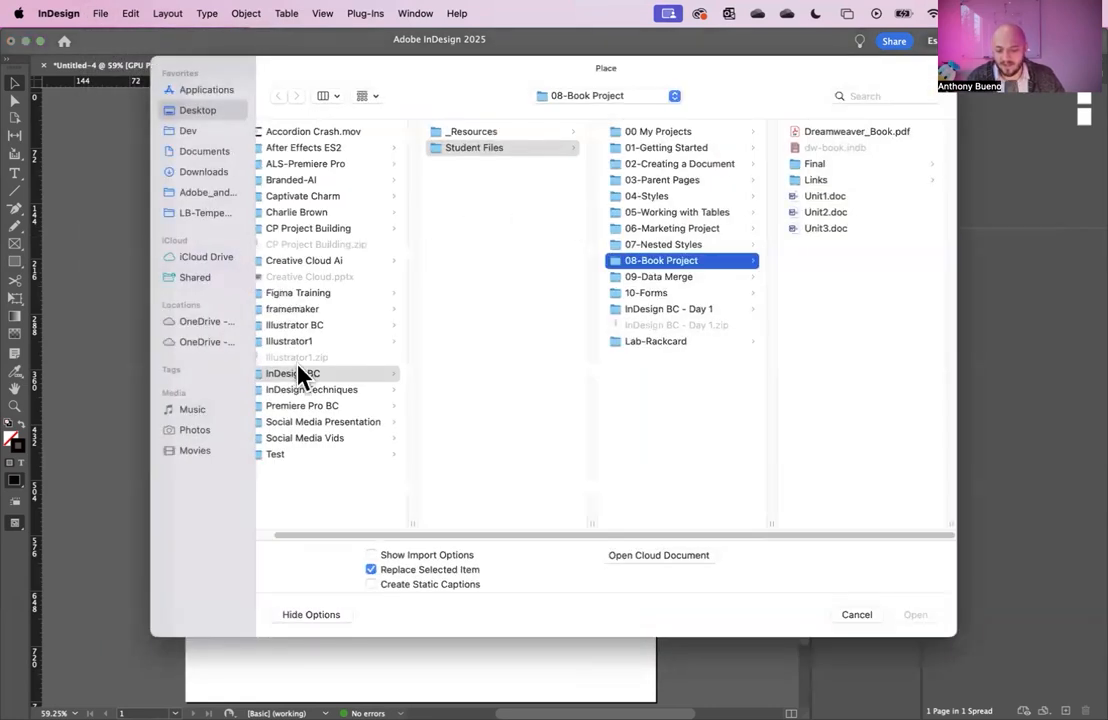
pyautogui.click(322, 389)
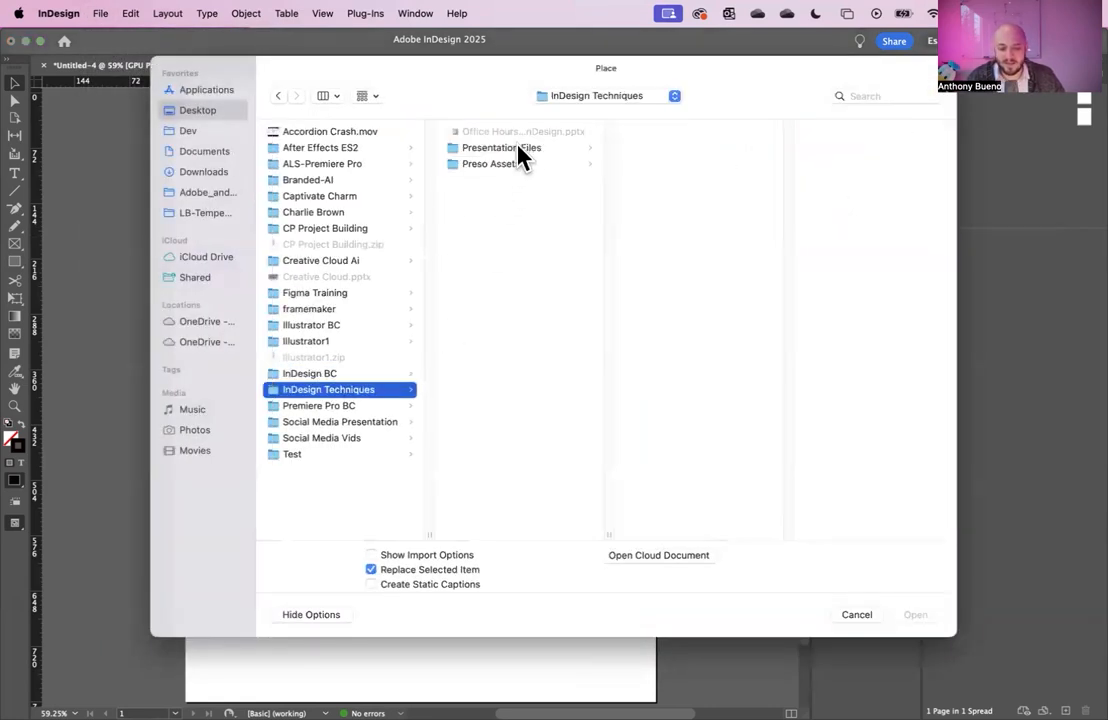
pyautogui.click(522, 152)
pyautogui.click(655, 164)
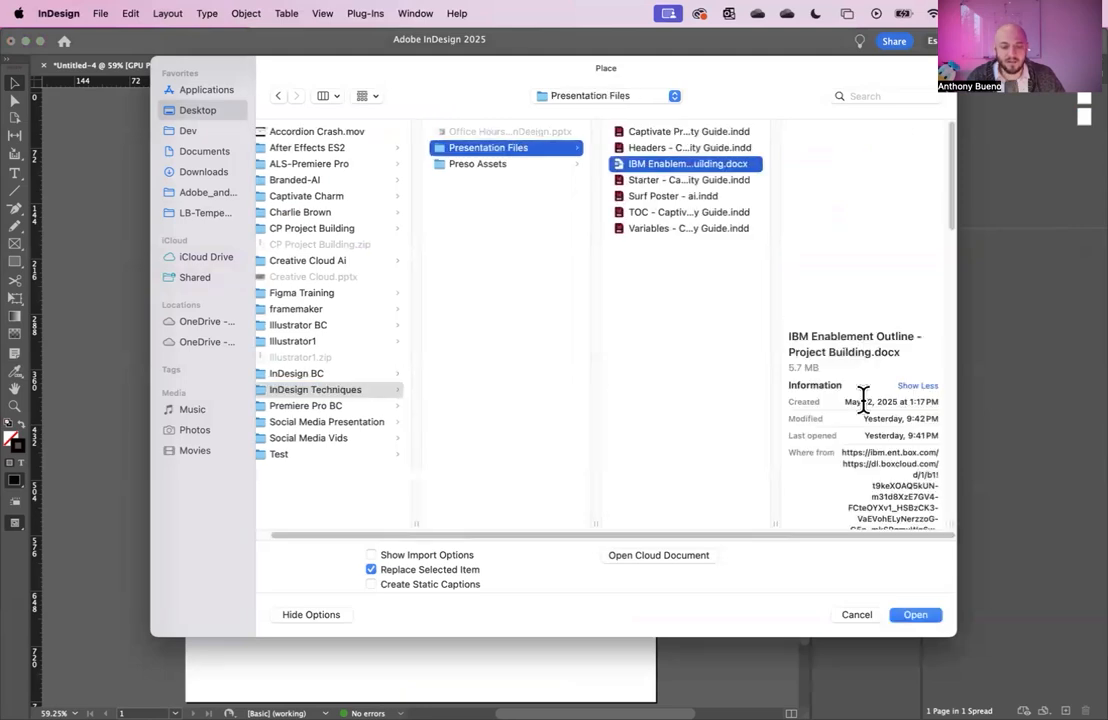
pyautogui.click(916, 617)
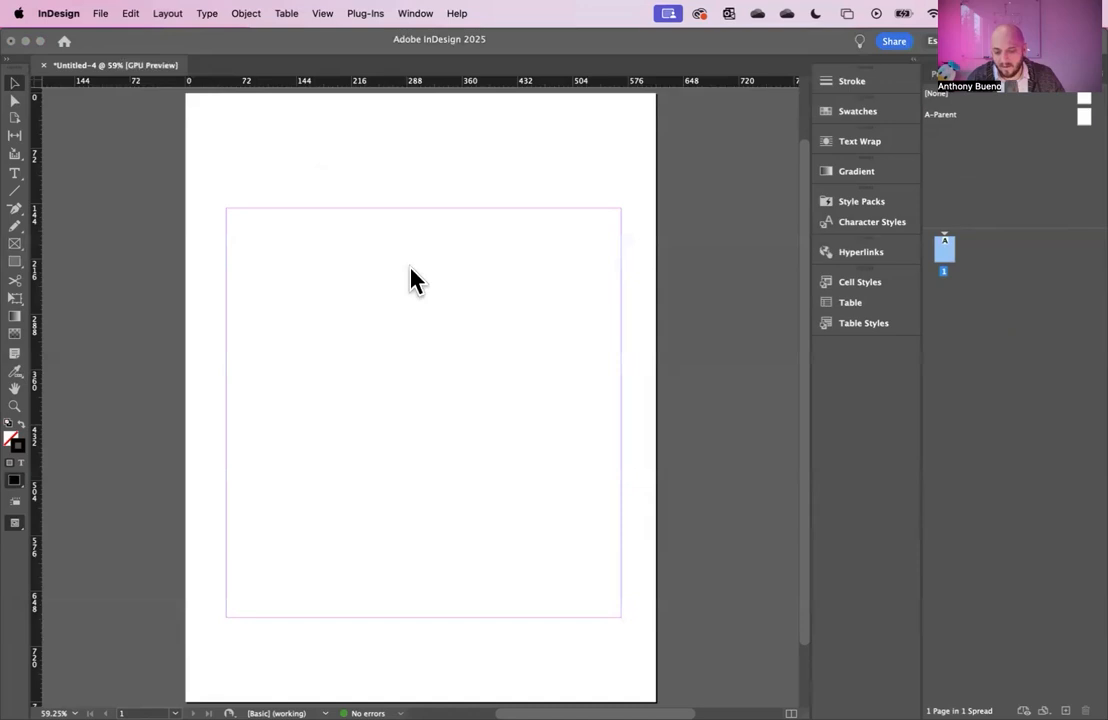
pyautogui.click(705, 485)
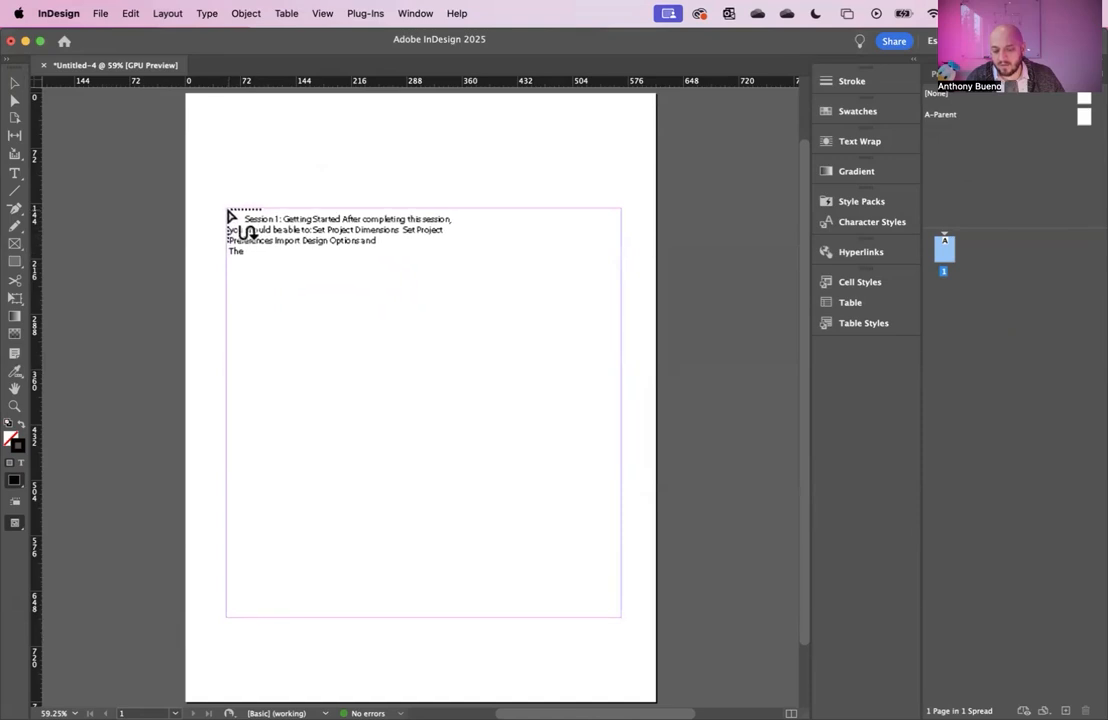
# Autoflow the loaded Word text from the upper-left margin corner of page 1, adding pages for the whole text.
pyautogui.click(231, 217)
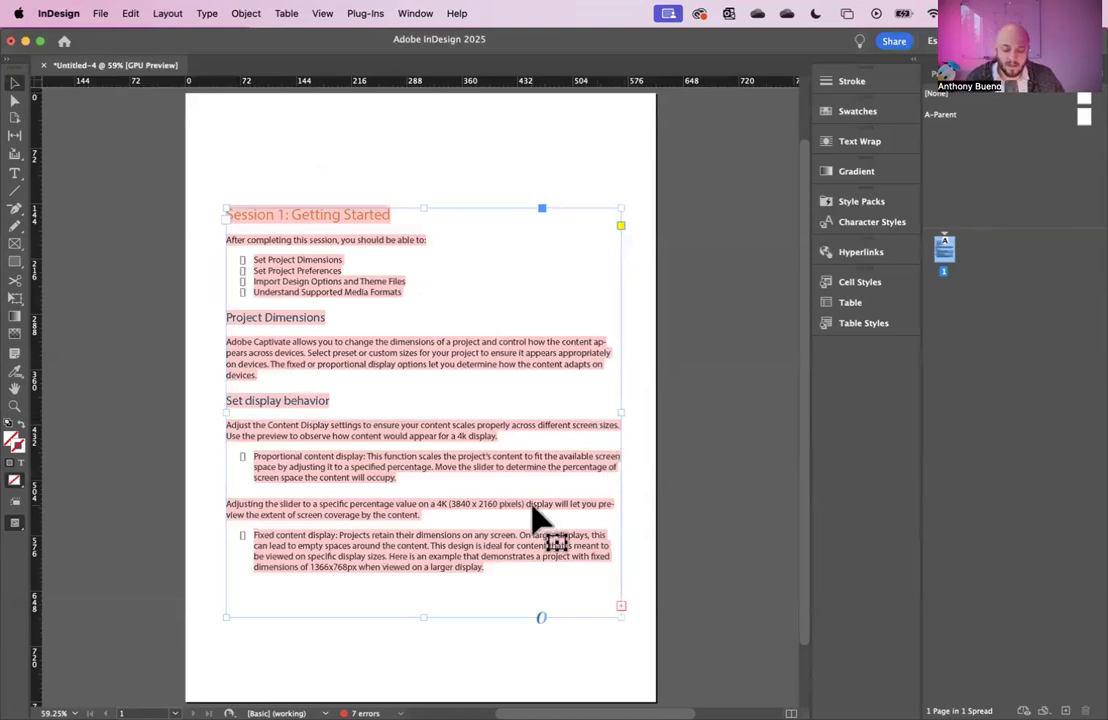
pyautogui.click(621, 610)
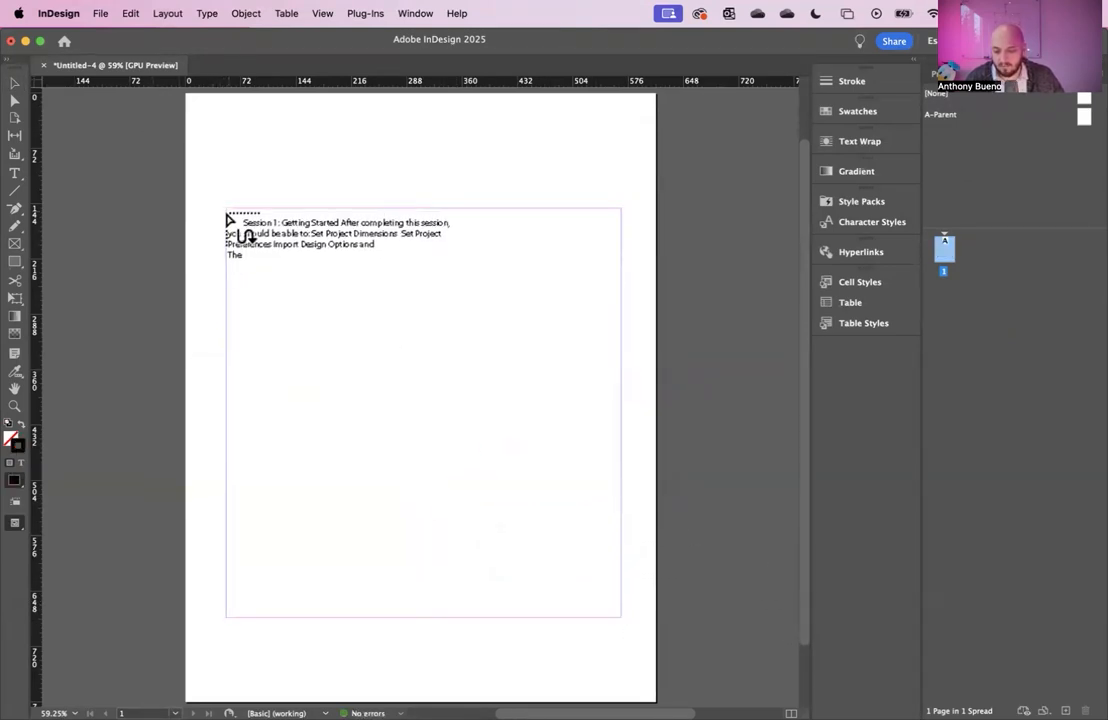
pyautogui.keyDown('shift'); pyautogui.click(230, 219); pyautogui.keyUp('shift')
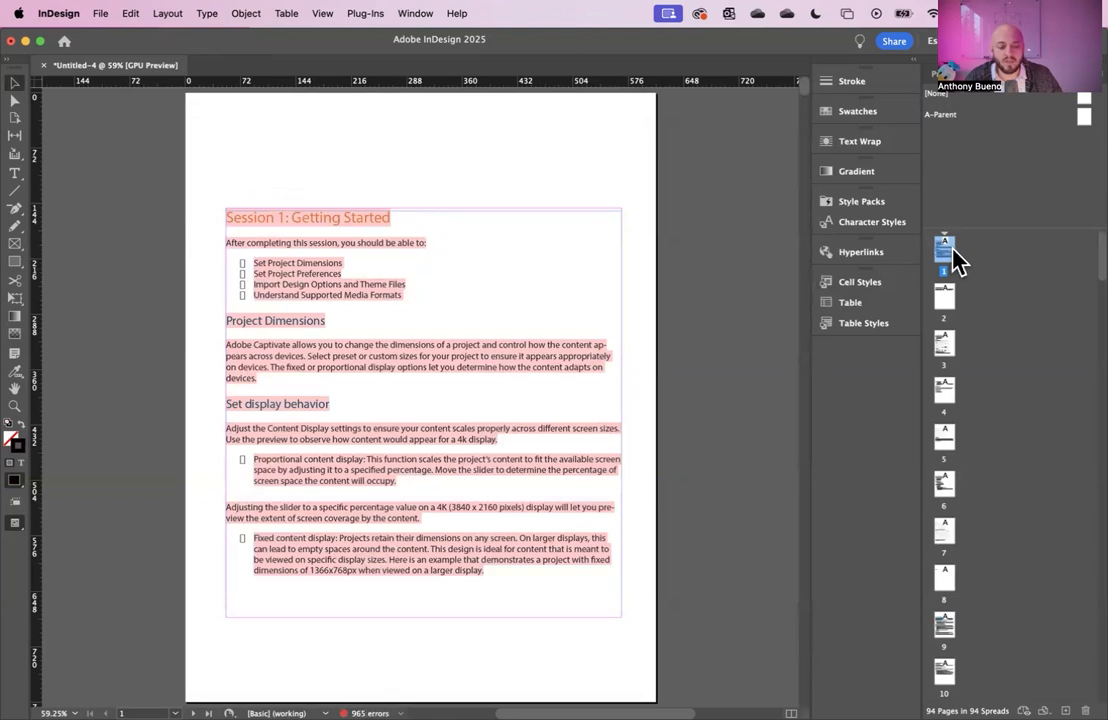
# Examine the autoflowed pages from page 2 through the start of Session 2, checking headings, lists and inline images.
pyautogui.doubleClick(945, 298)
pyautogui.doubleClick(945, 348)
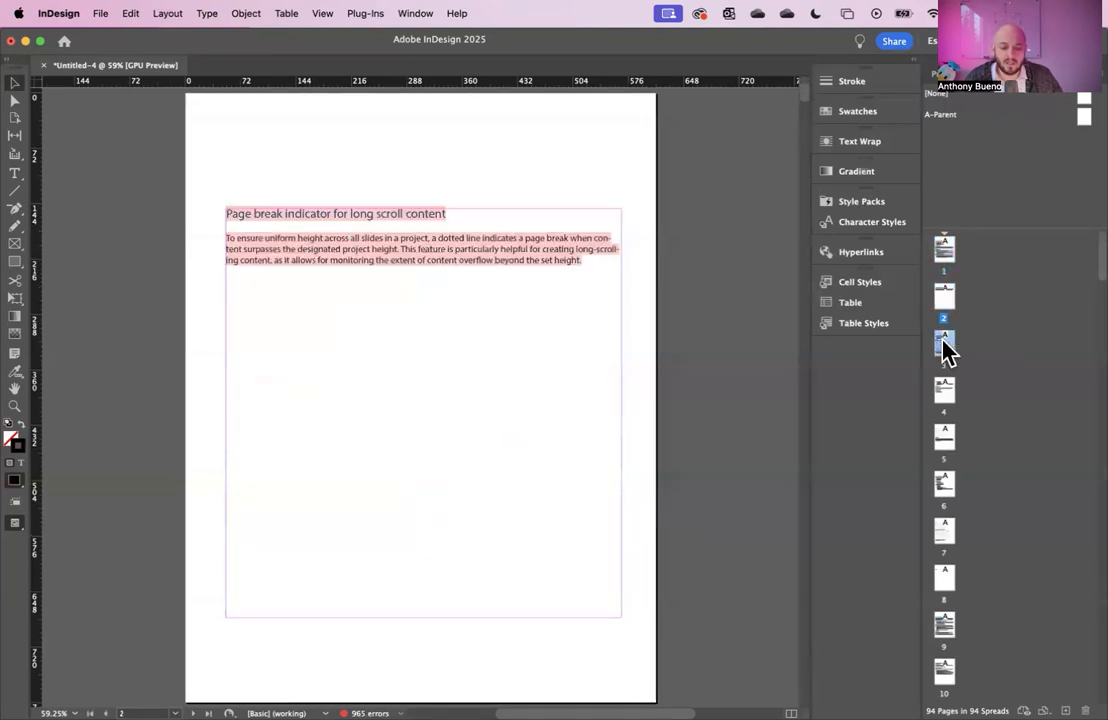
pyautogui.doubleClick(943, 394)
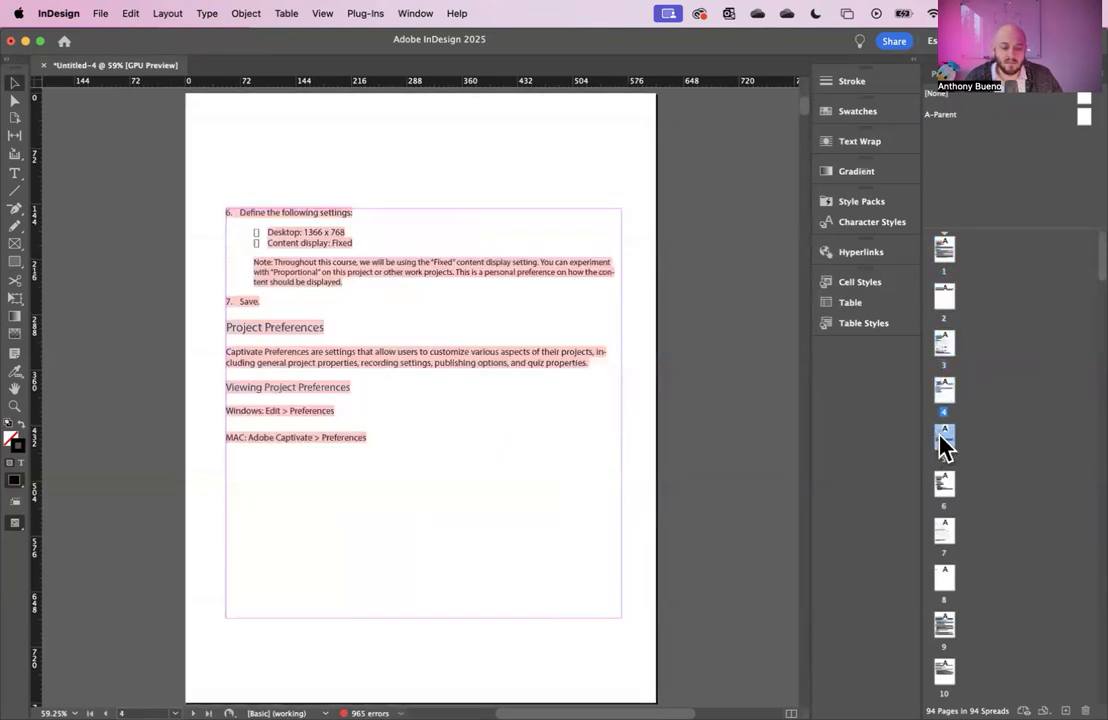
pyautogui.doubleClick(942, 442)
pyautogui.doubleClick(942, 488)
pyautogui.scroll(-20, 565, 430)
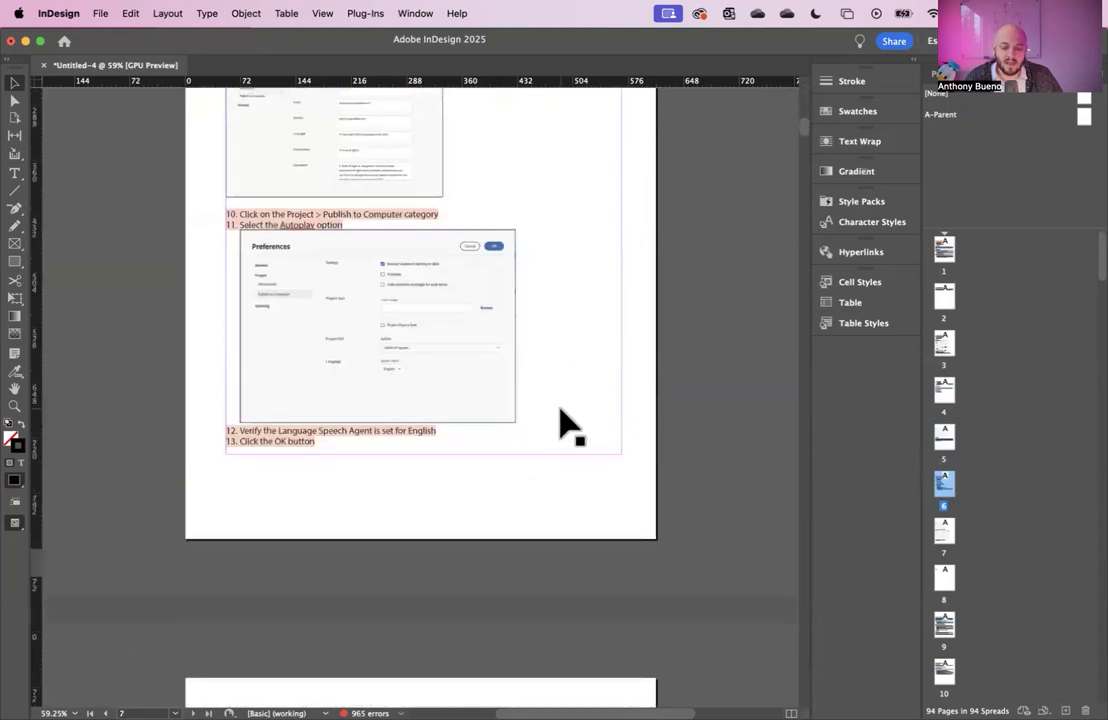
pyautogui.scroll(-15, 565, 425)
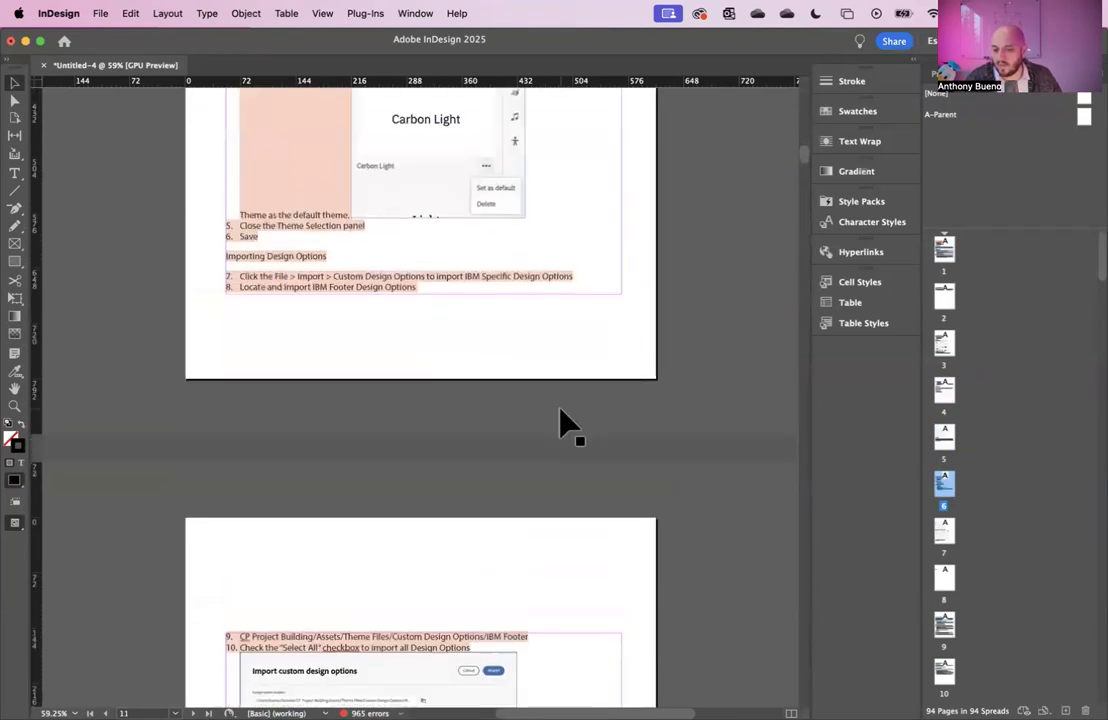
pyautogui.scroll(-5, 560, 412)
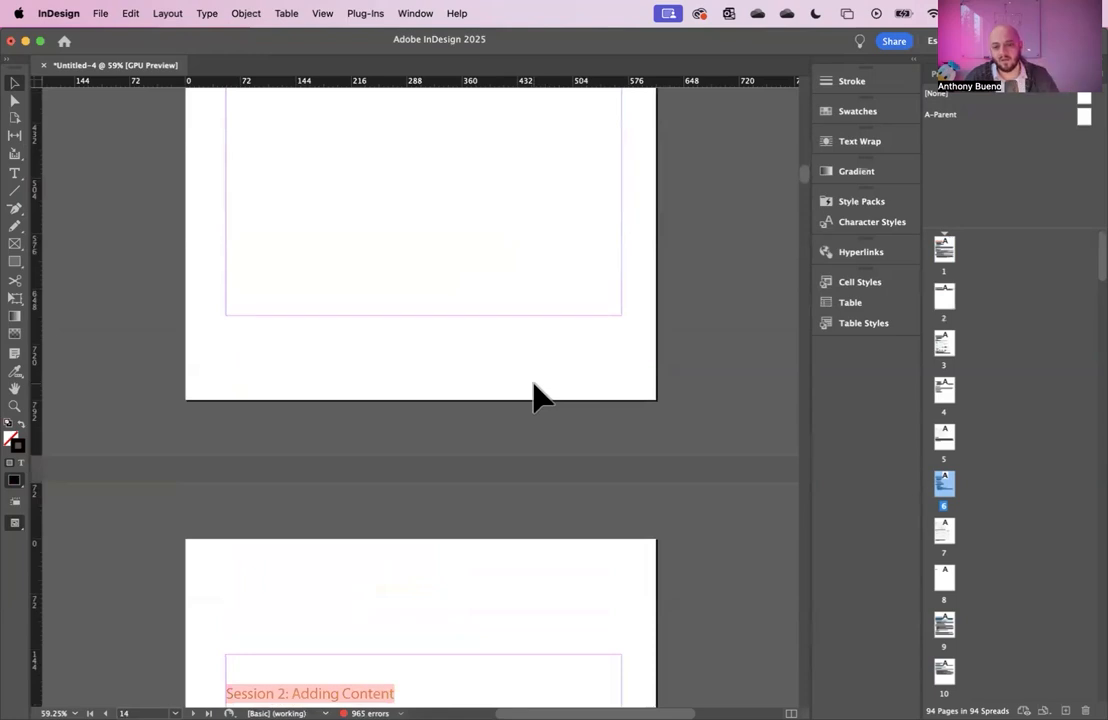
pyautogui.scroll(-9, 537, 397)
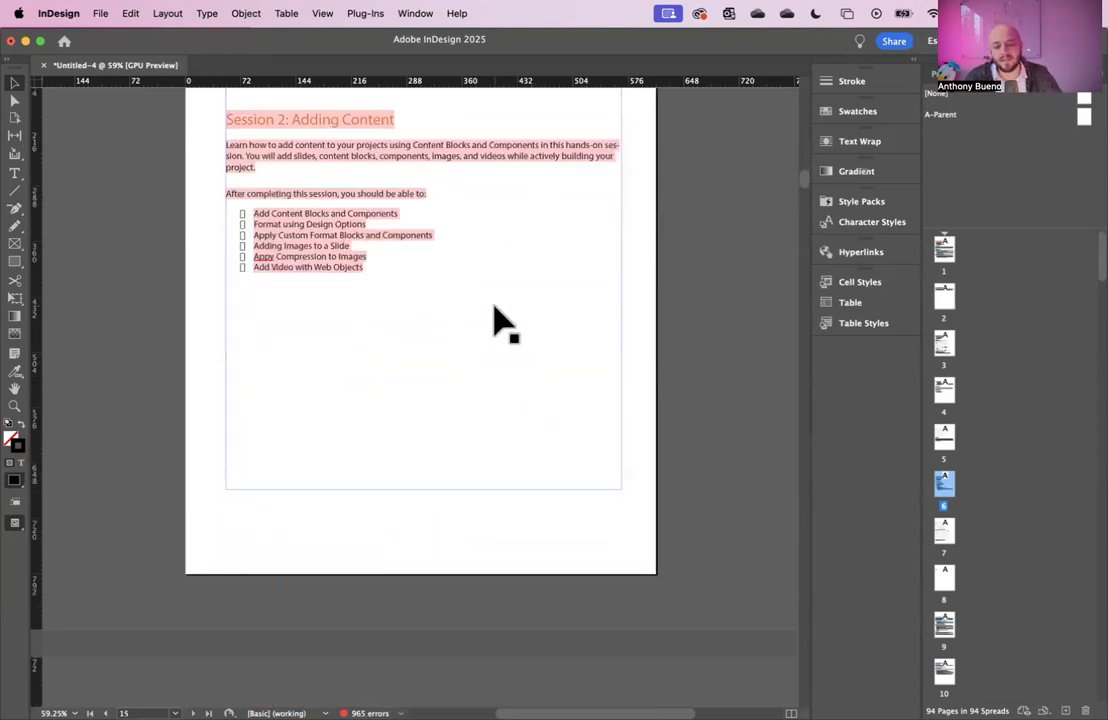
pyautogui.scroll(3, 500, 320)
pyautogui.scroll(1, 500, 320)
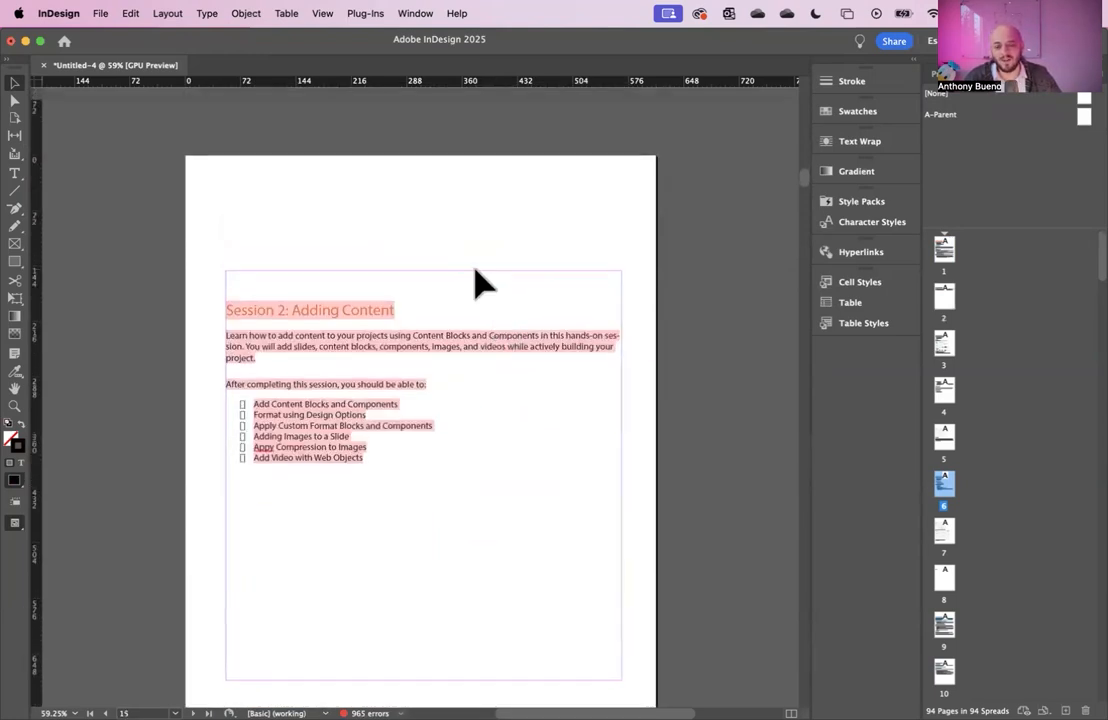
pyautogui.scroll(-10, 475, 284)
pyautogui.scroll(-1, 475, 284)
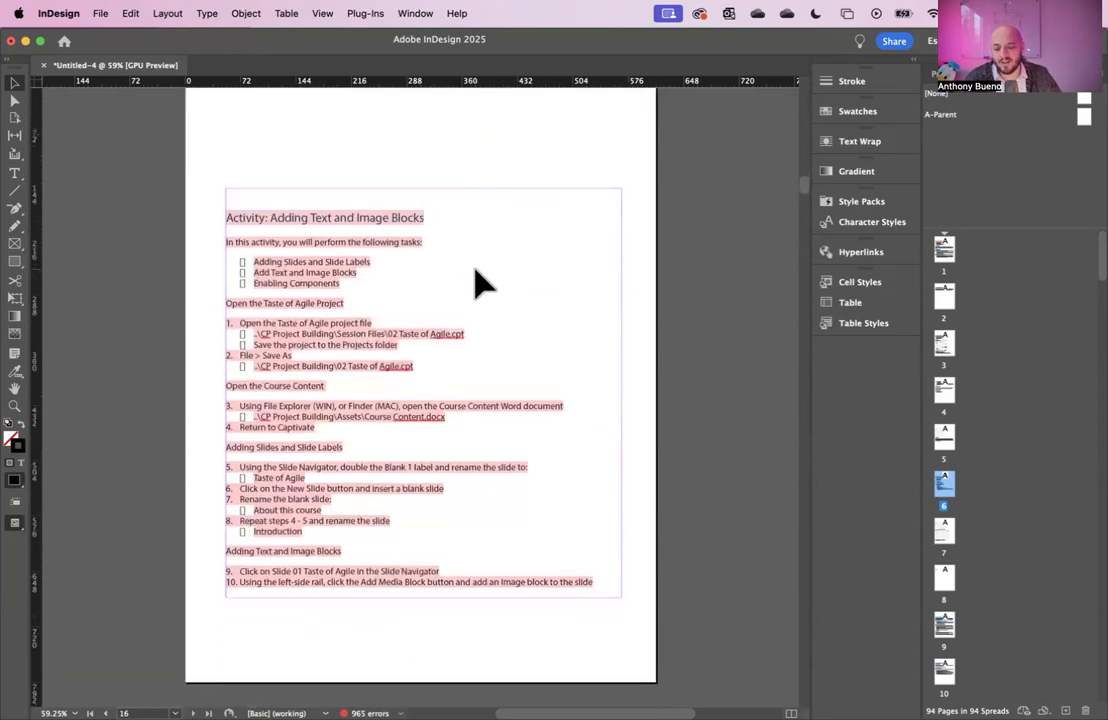
pyautogui.scroll(-8, 479, 284)
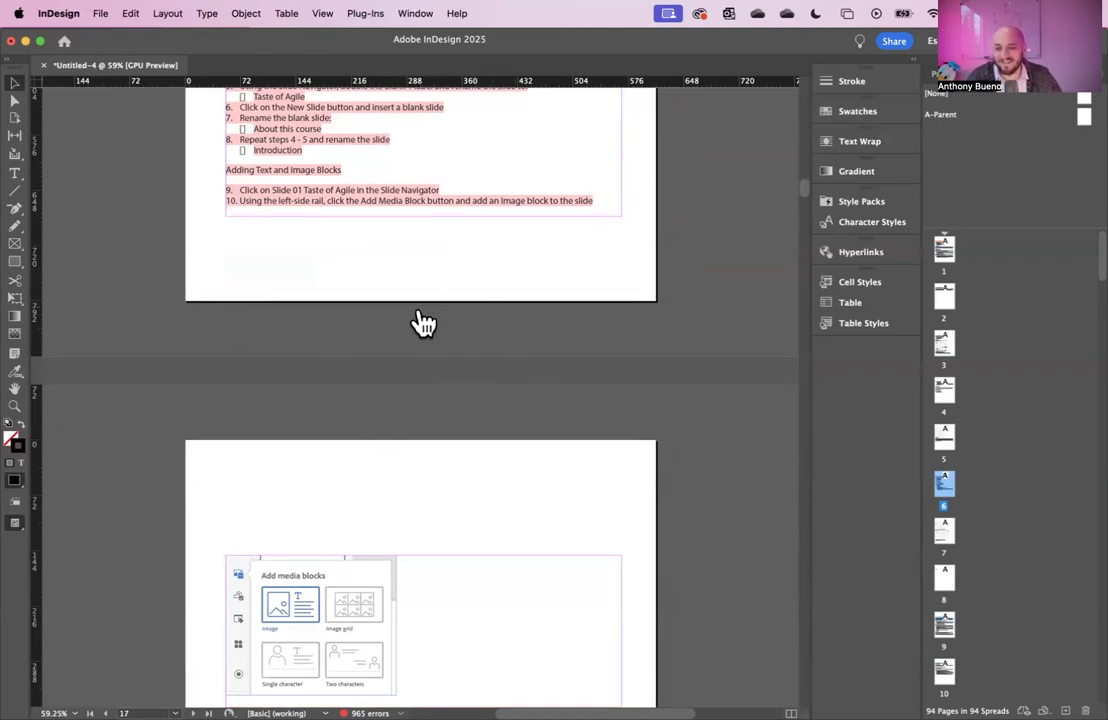
# Switch to Finder and open the Presentation Files folder in InDesign Techniques on the Desktop.
pyautogui.press('super+Tab')
pyautogui.press('super+n')
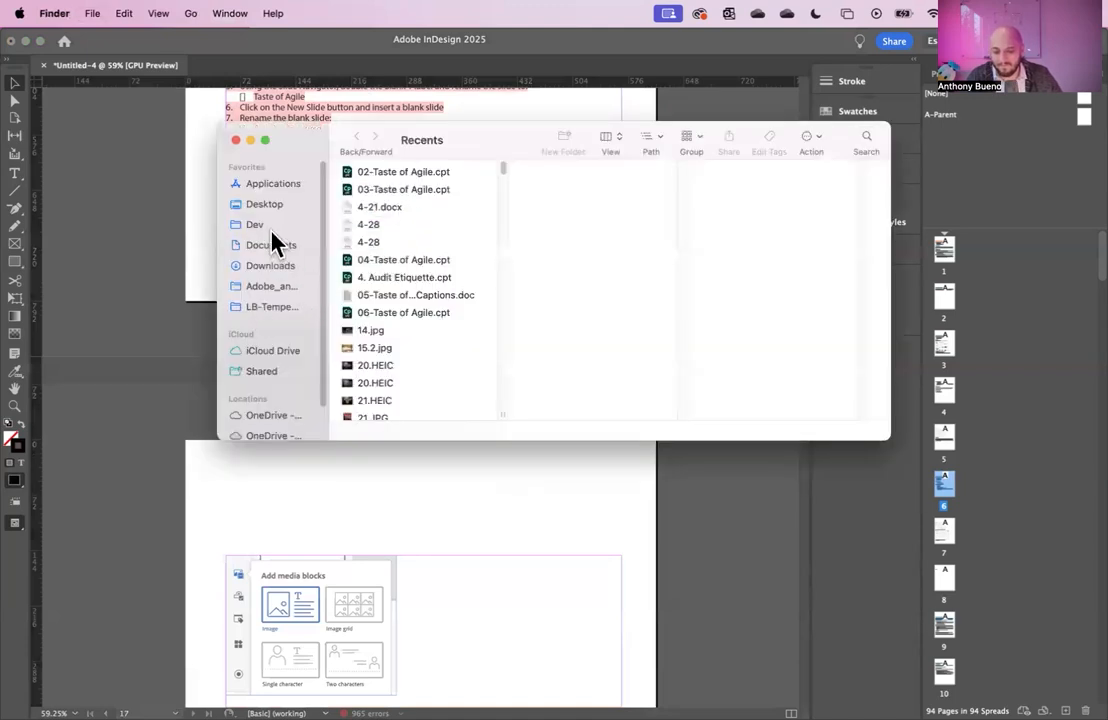
pyautogui.click(268, 206)
pyautogui.scroll(-5, 400, 265)
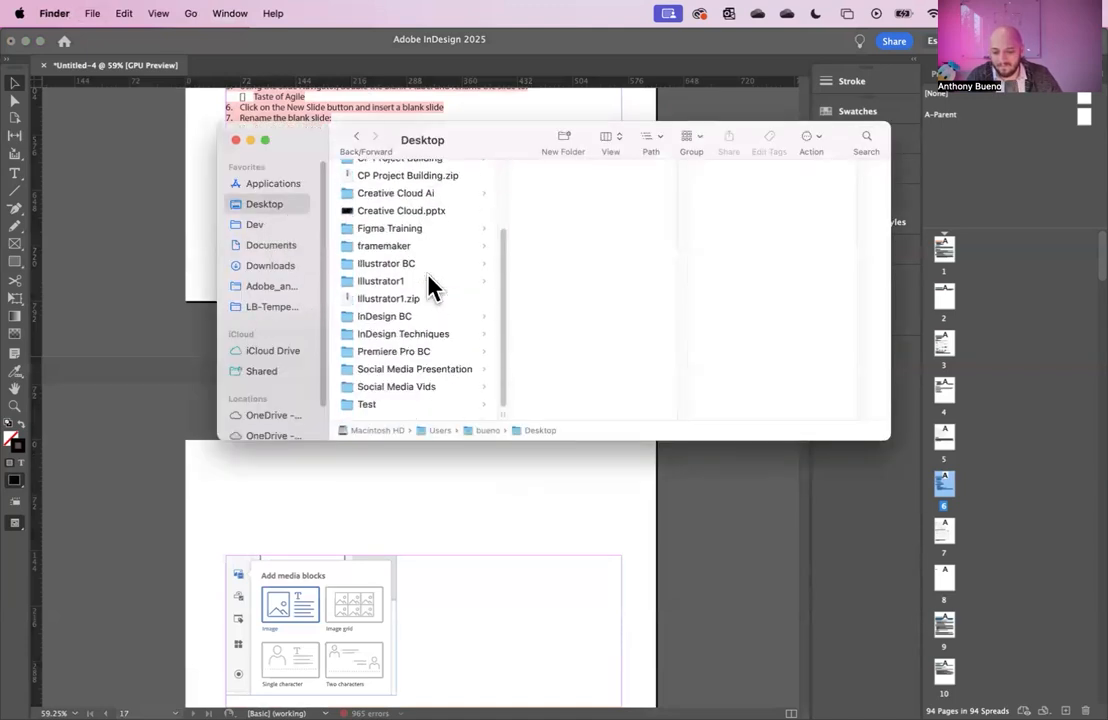
pyautogui.click(393, 335)
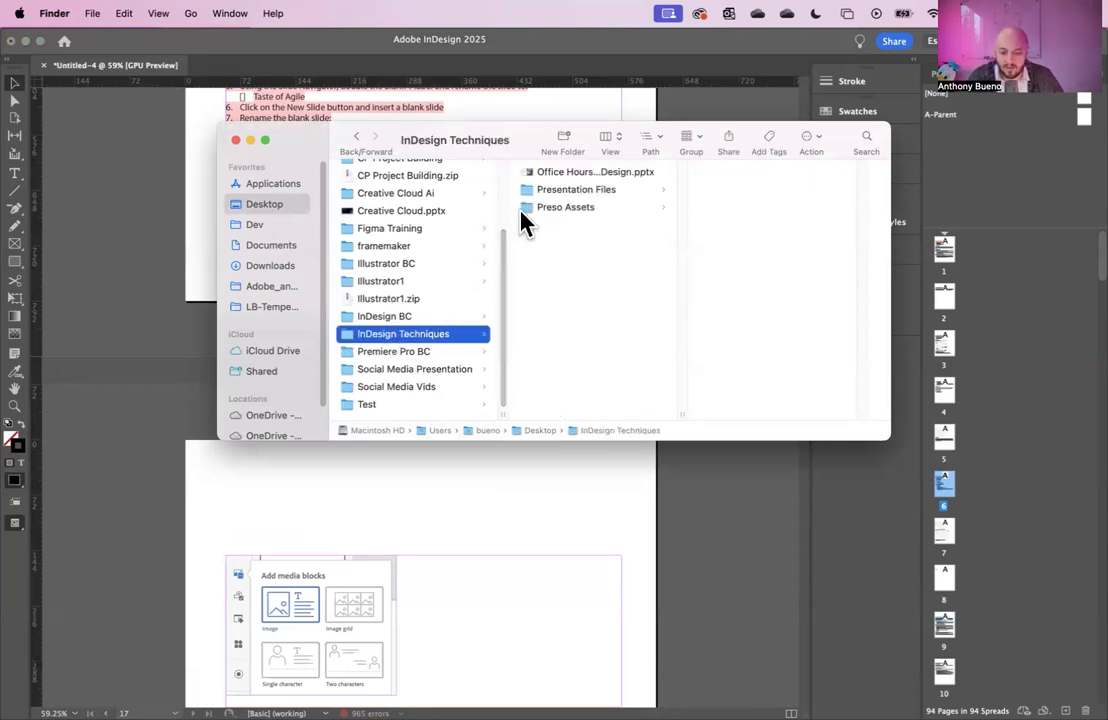
pyautogui.click(598, 196)
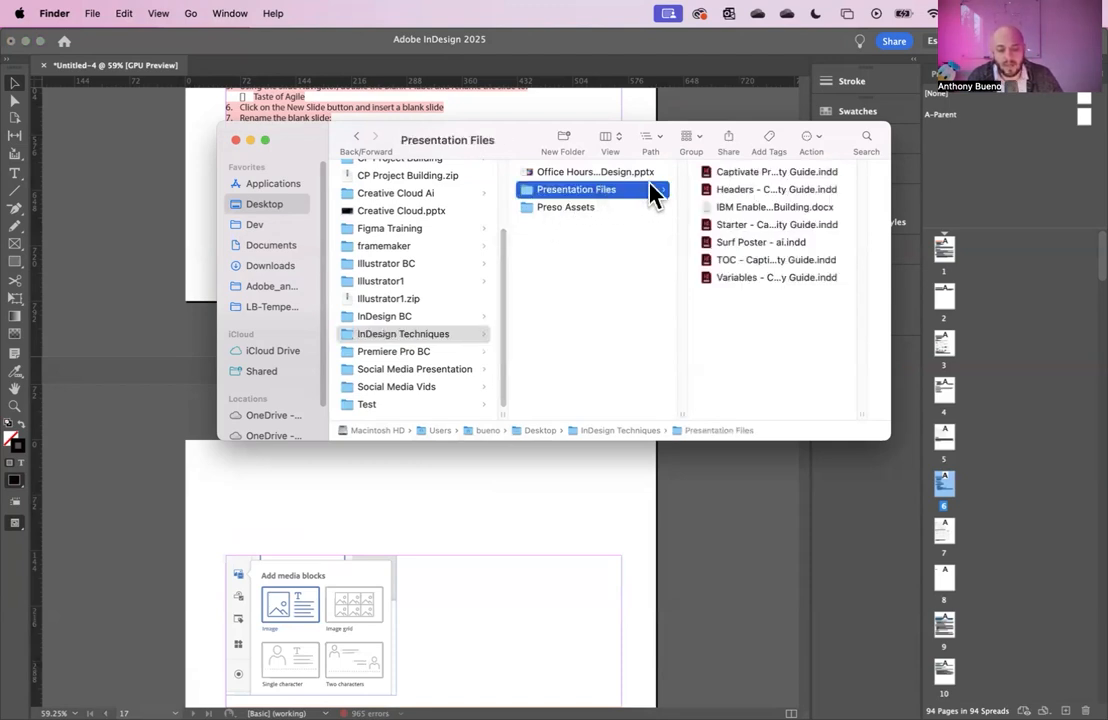
# Open the Headers, Starter, TOC and Variables activity guides together with Surf Poster - ai.indd in InDesign.
pyautogui.click(758, 279)
pyautogui.keyDown('shift'); pyautogui.click(598, 226); pyautogui.keyUp('shift')
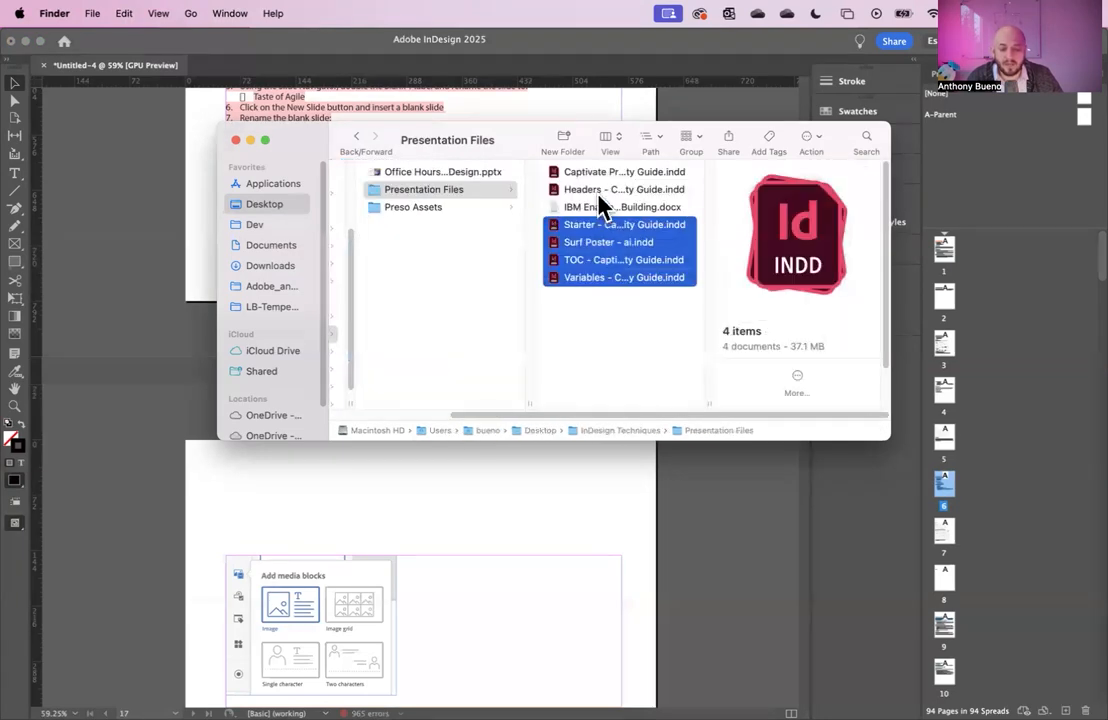
pyautogui.keyDown('super'); pyautogui.click(600, 190); pyautogui.keyUp('super')
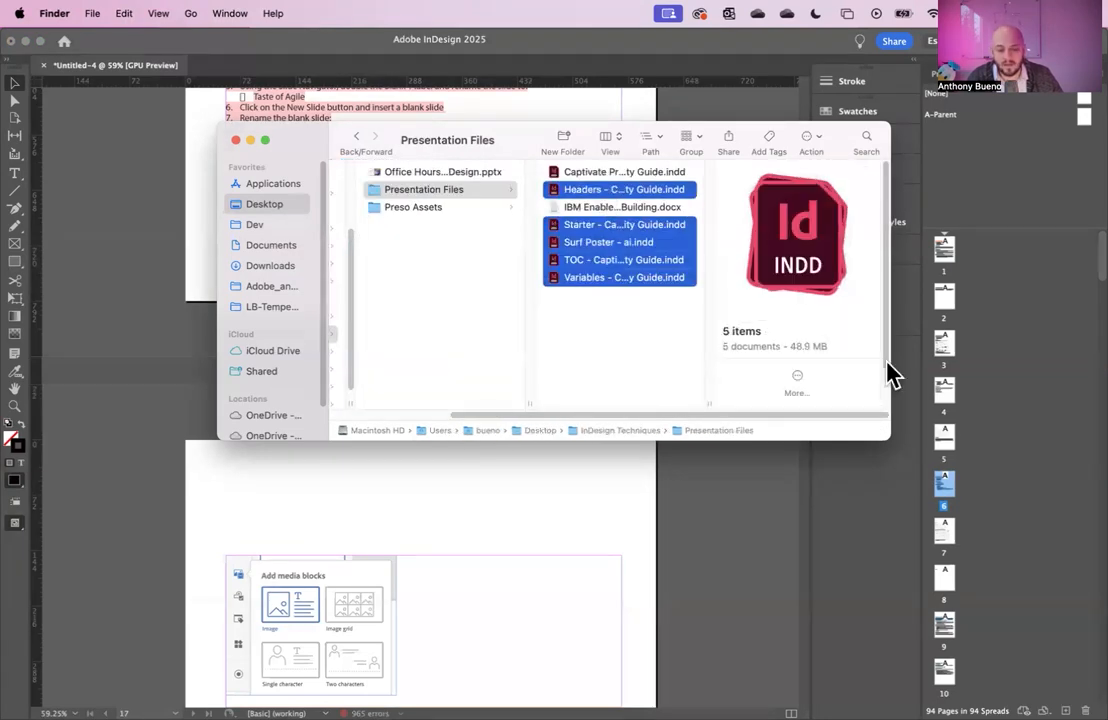
pyautogui.press('super+o')
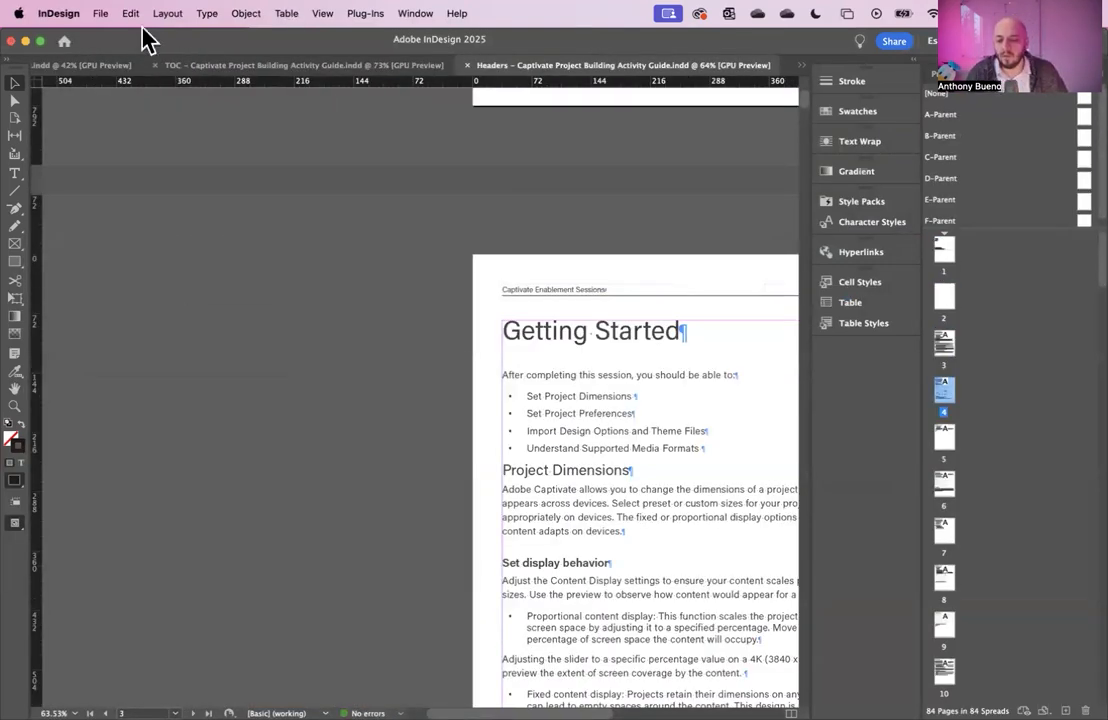
# Bring the Headers activity guide to the front and examine the headers, footers and formatted lists on pages 3 and 4.
pyautogui.click(802, 66)
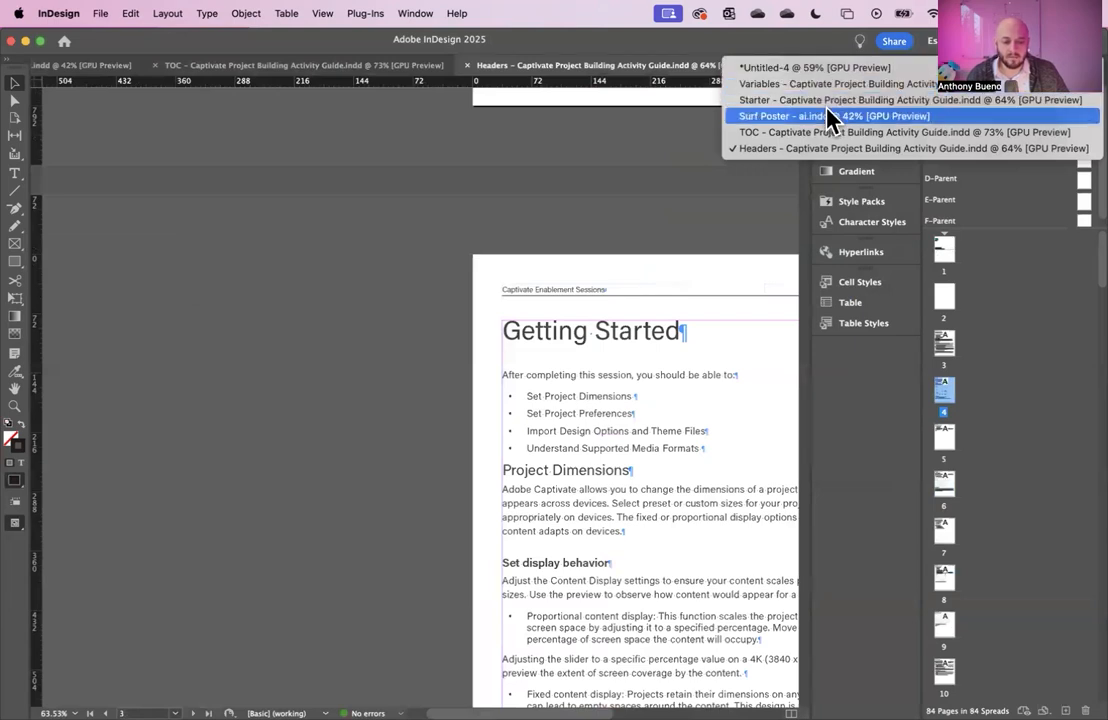
pyautogui.click(830, 152)
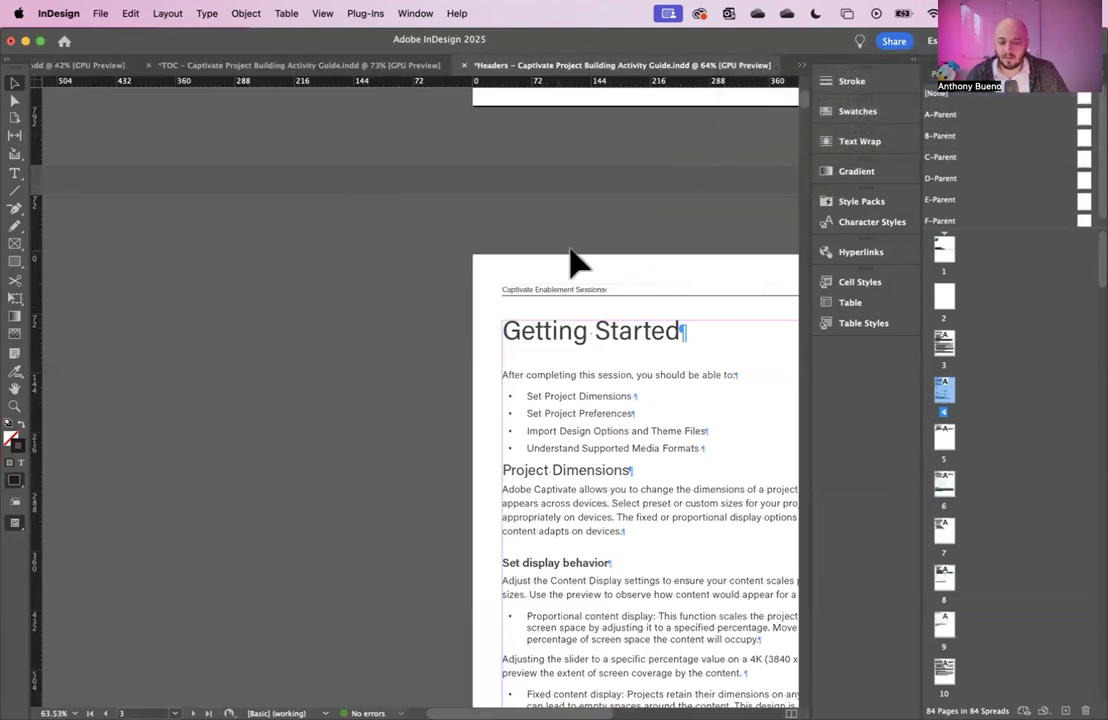
pyautogui.scroll(-5, 600, 415)
pyautogui.hscroll(5, 600, 415)
pyautogui.scroll(-10, 528, 430)
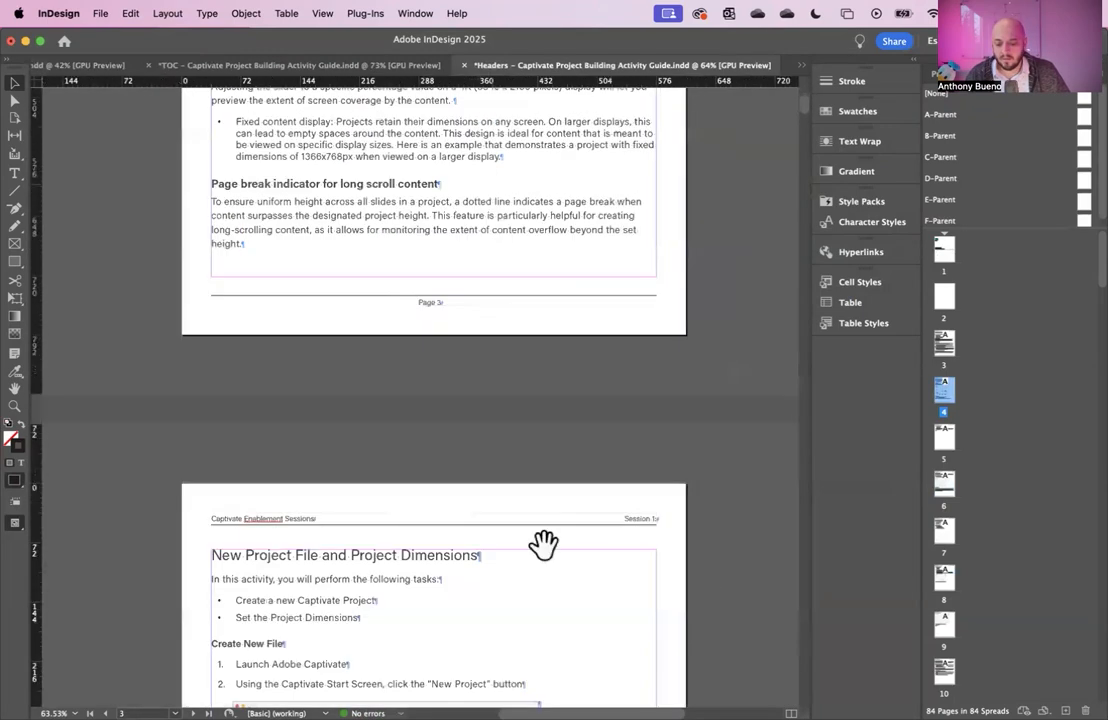
pyautogui.scroll(2, 591, 307)
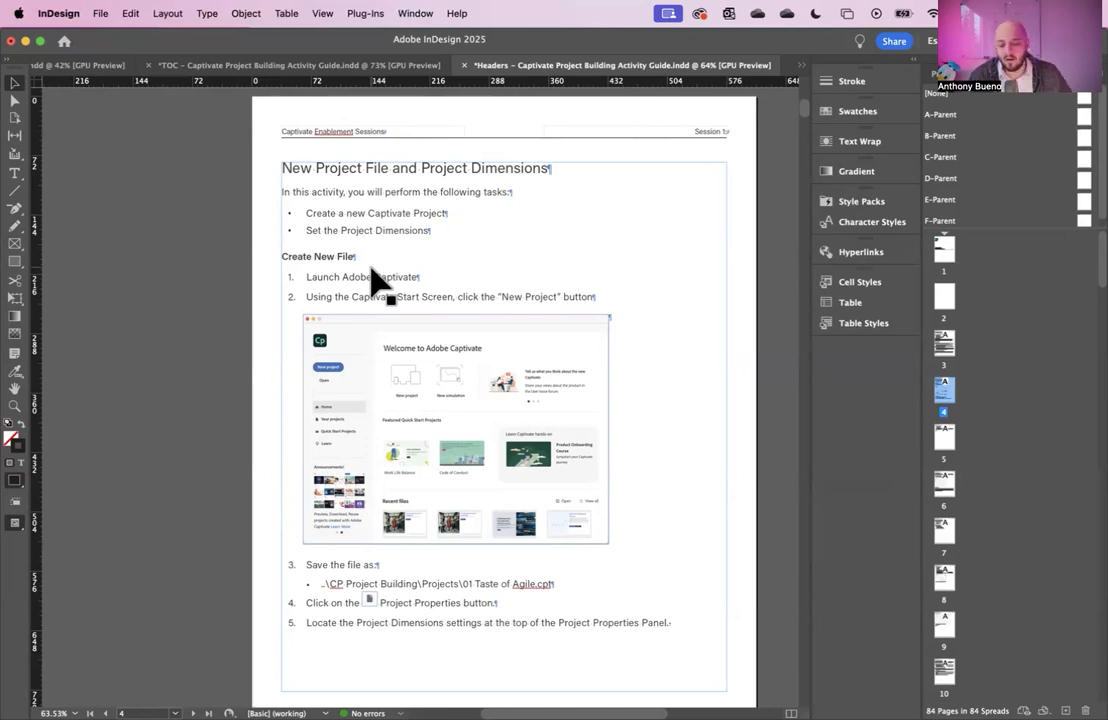
# Set the "Open the Project Preferences" list item on page 7 to continue numbering from the previous list.
pyautogui.click(372, 297)
pyautogui.doubleClick(341, 277)
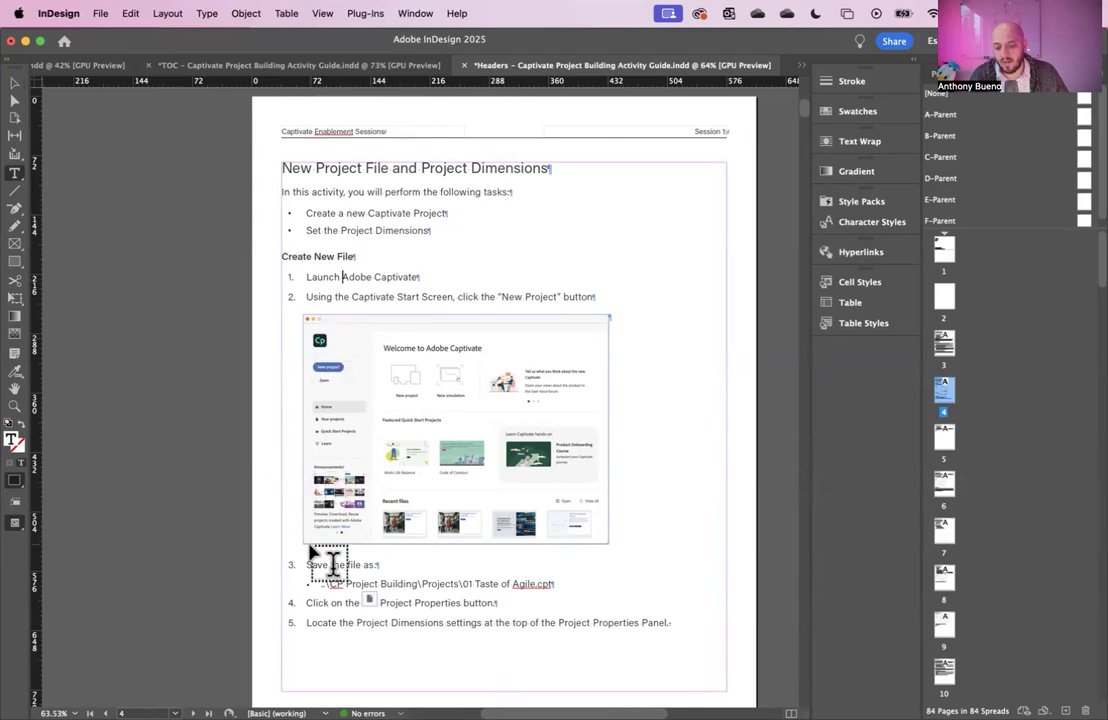
pyautogui.scroll(-10, 329, 549)
pyautogui.scroll(-14, 331, 540)
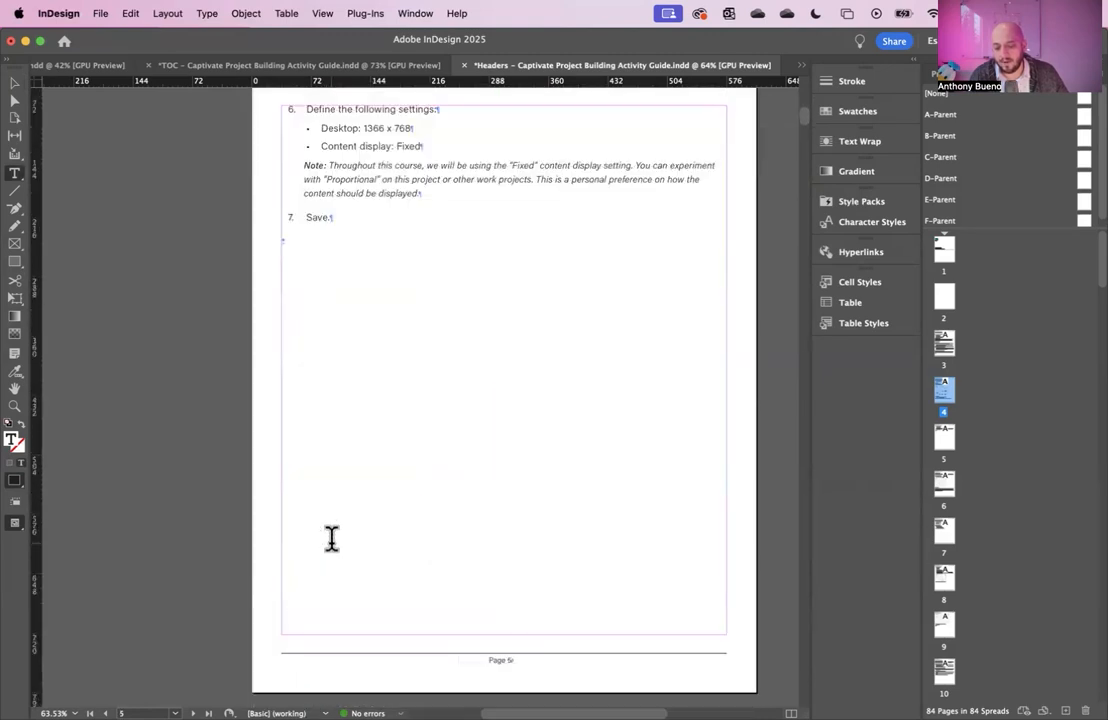
pyautogui.scroll(-20, 340, 545)
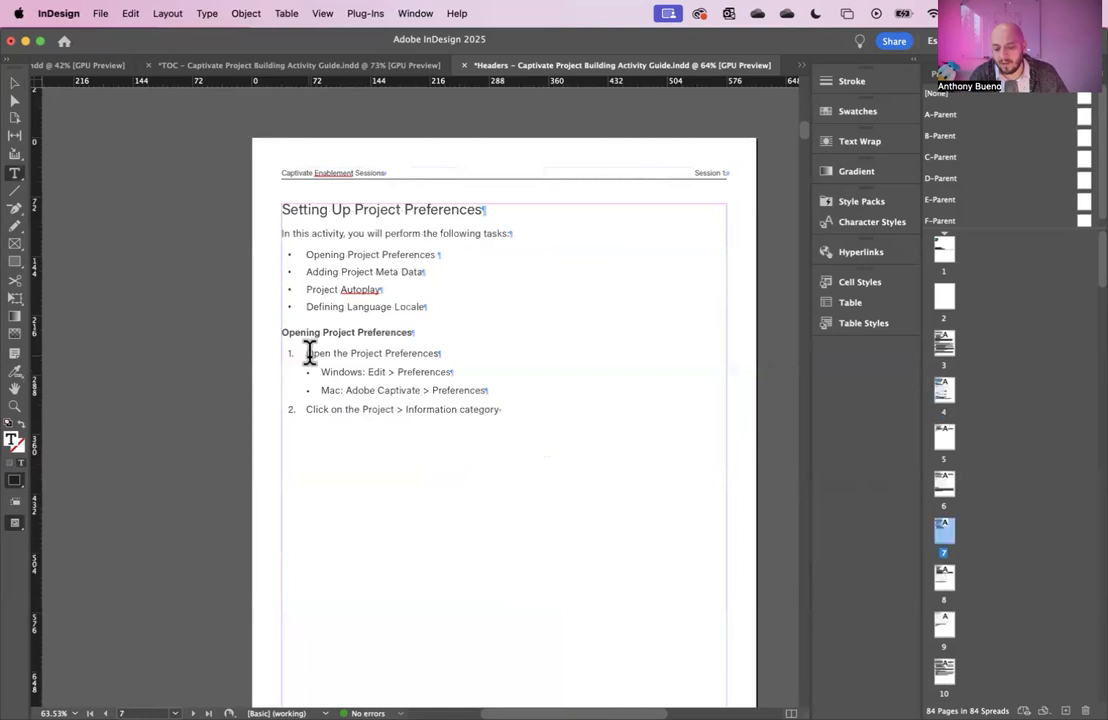
pyautogui.rightClick(311, 358)
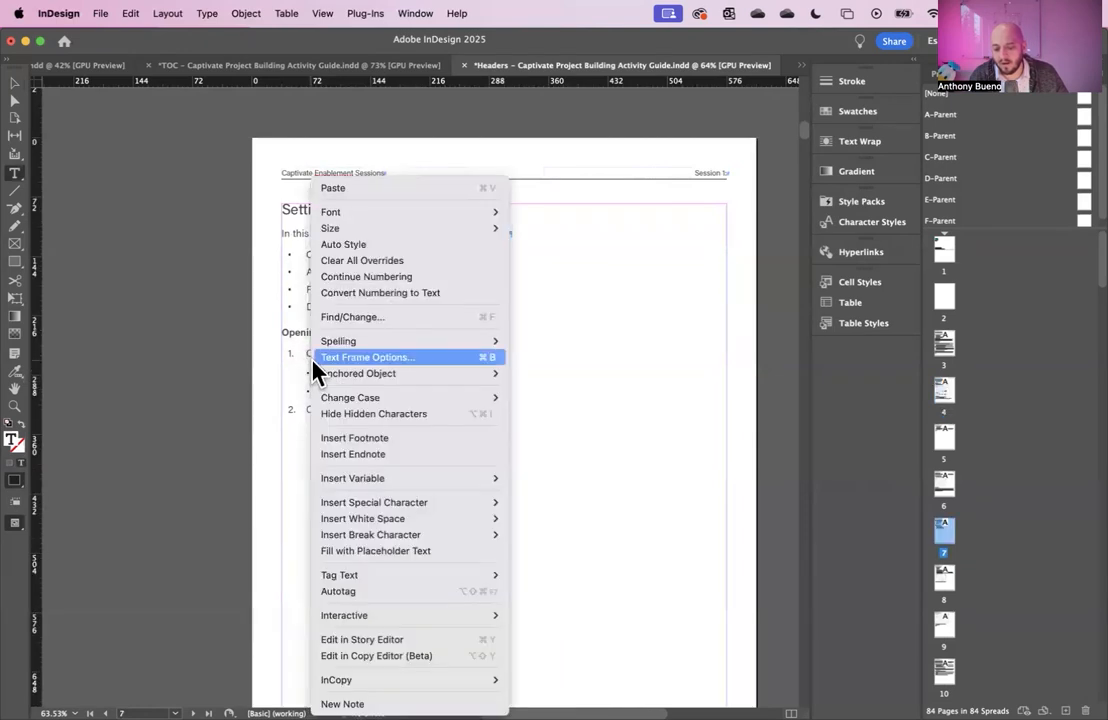
pyautogui.click(365, 279)
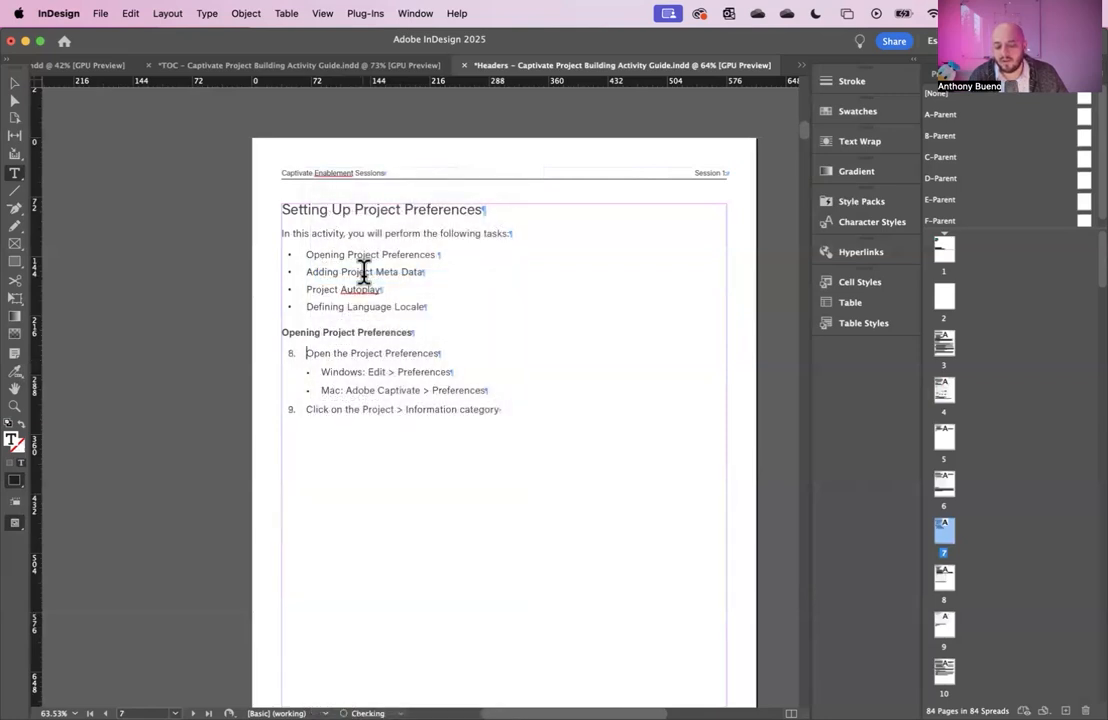
# Restart the numbering at the "Open the Project Preferences" list item on page 7 and select that item's text.
pyautogui.rightClick(316, 358)
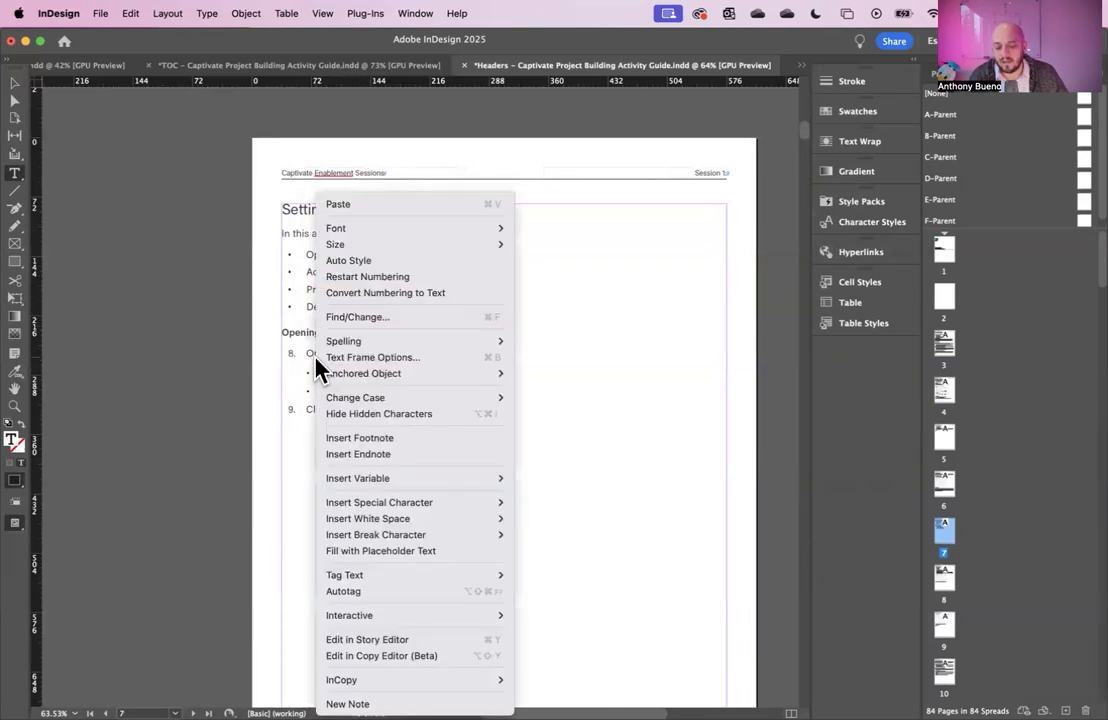
pyautogui.click(357, 276)
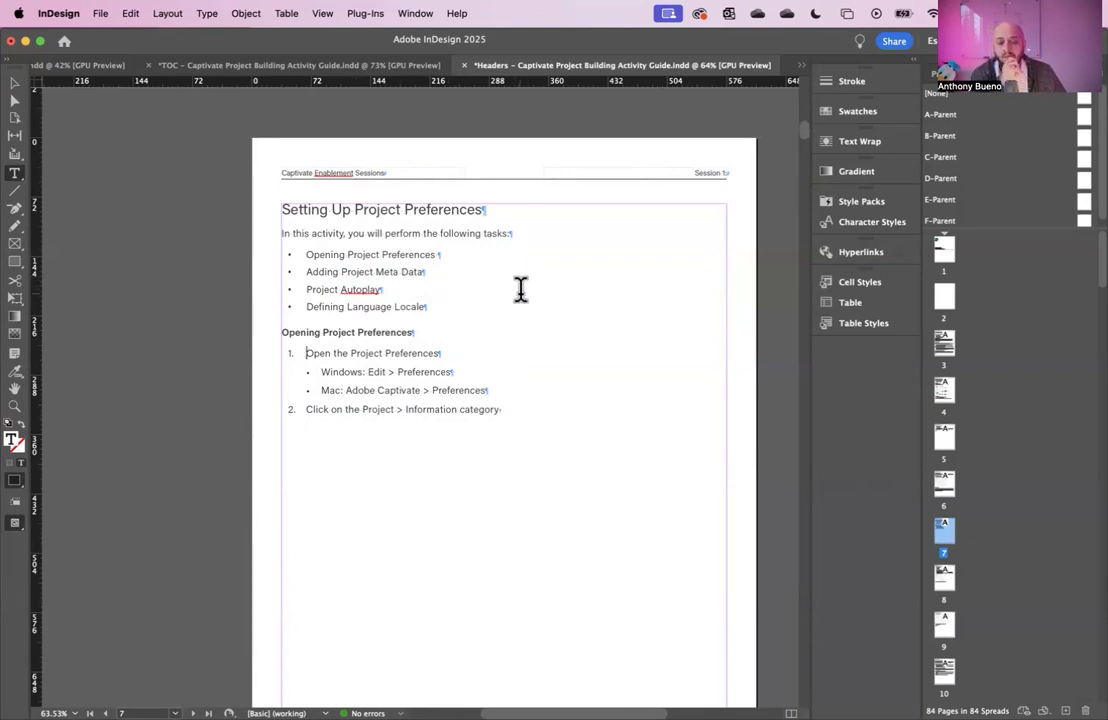
pyautogui.moveTo(300, 353); pyautogui.dragTo(465, 354)
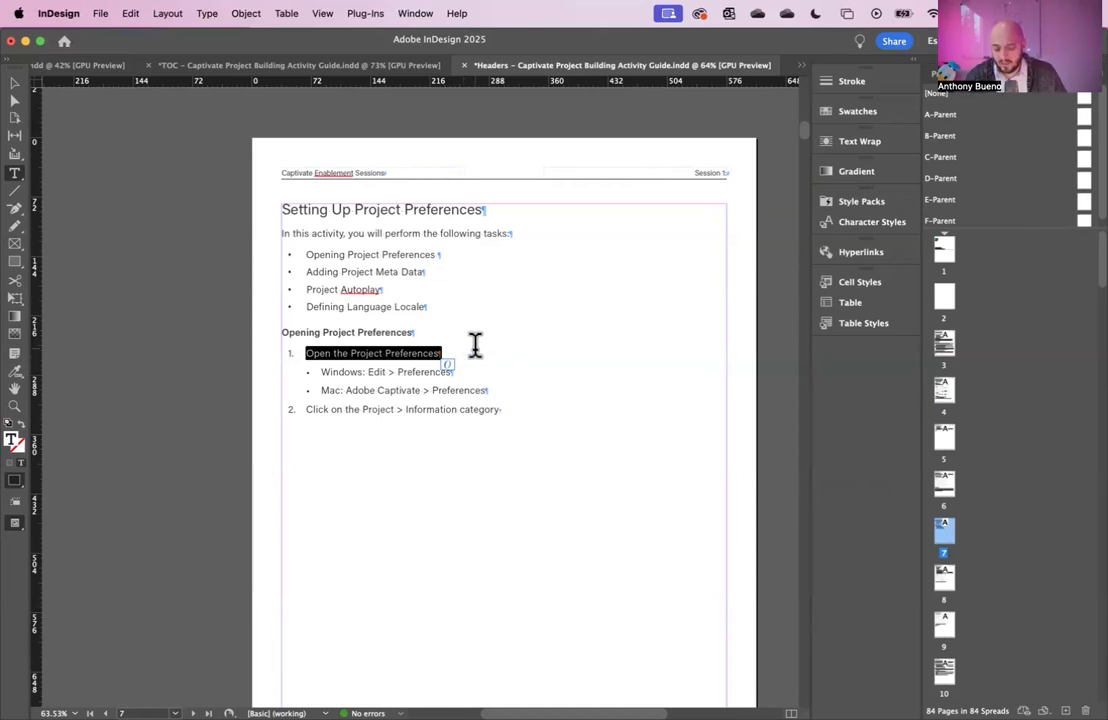
# Select all the text in the story and dock Paragraph Styles below Table Styles.
pyautogui.press('super+a')
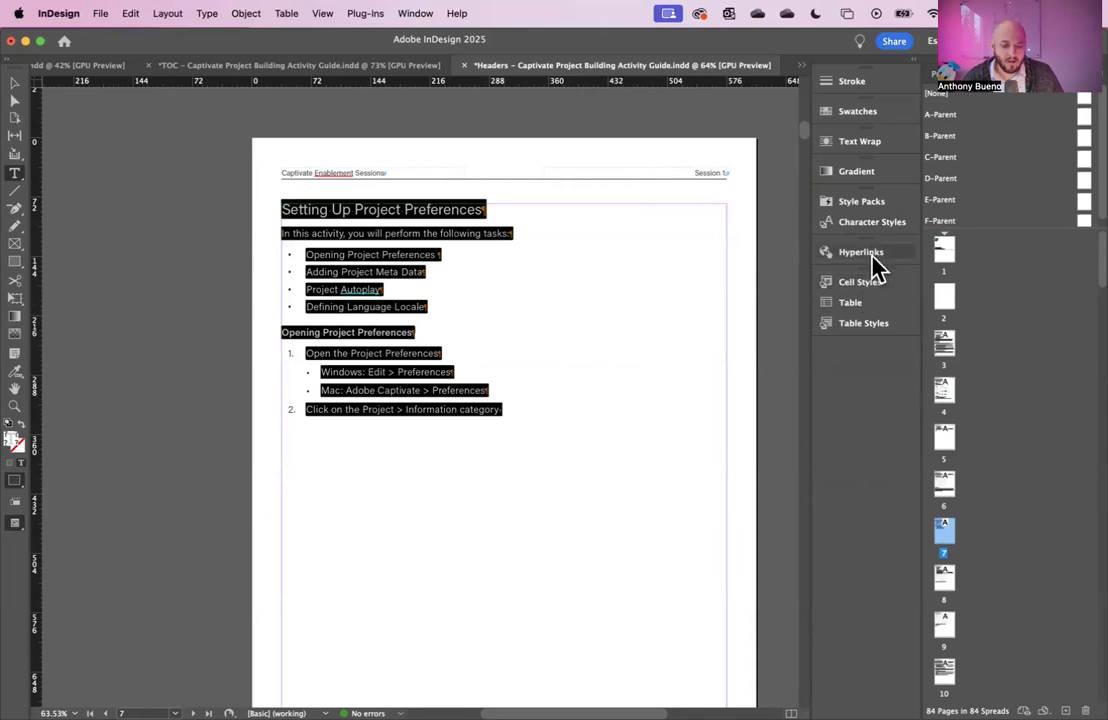
pyautogui.click(413, 13)
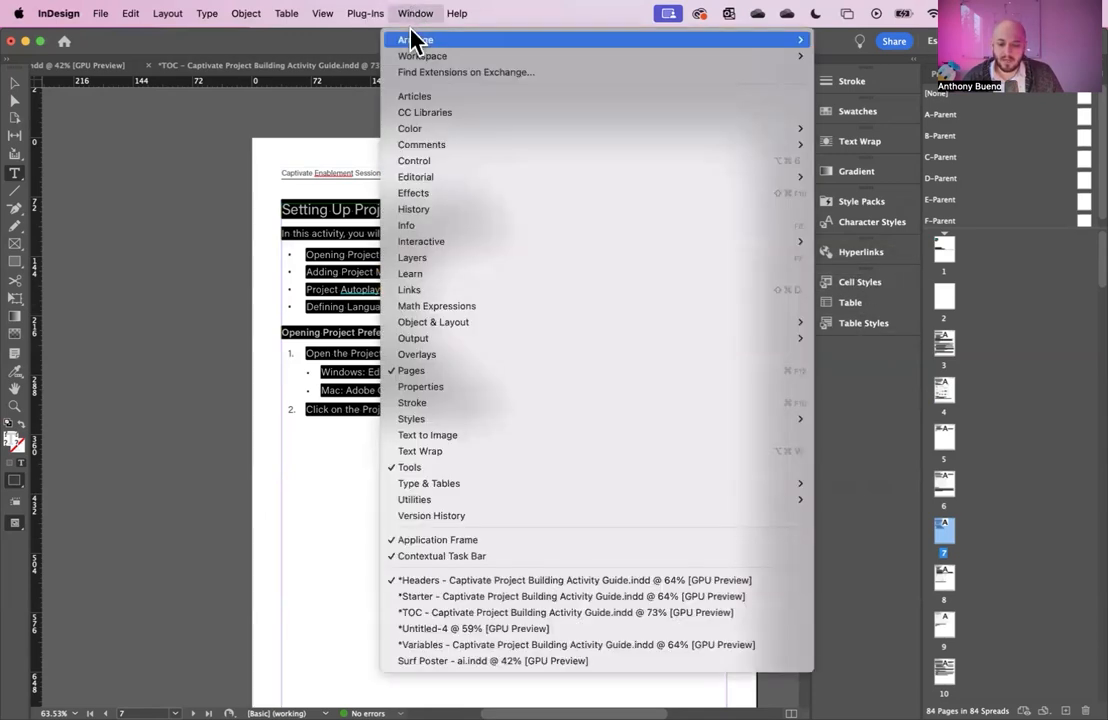
pyautogui.moveTo(430, 420)
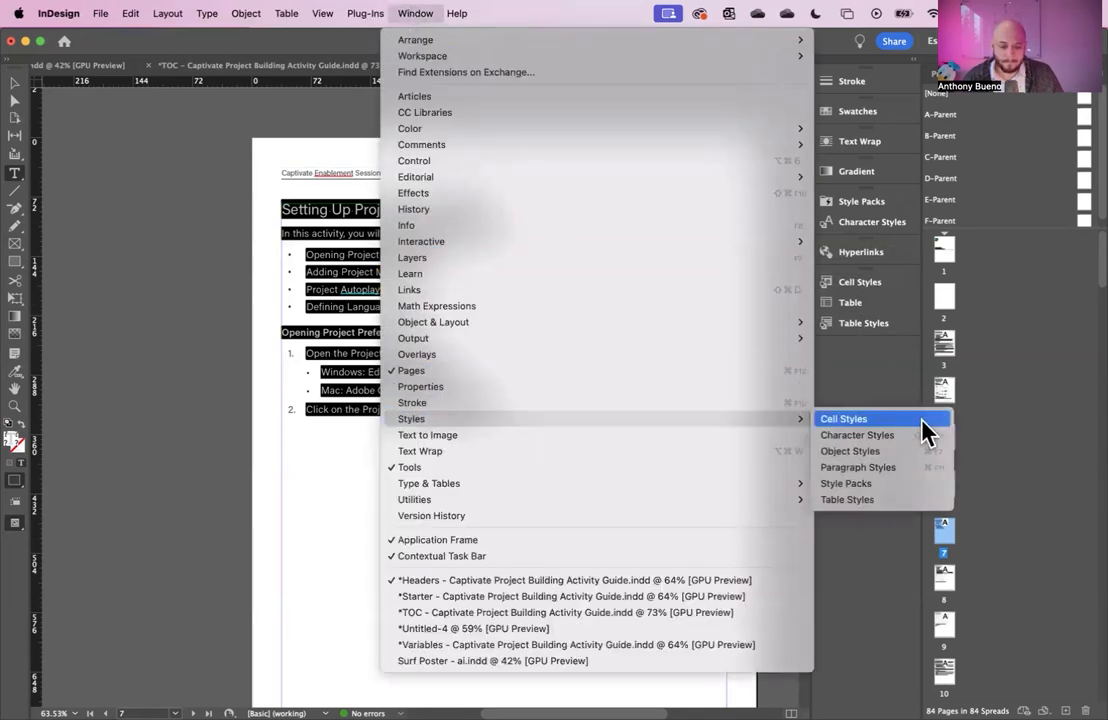
pyautogui.click(862, 467)
pyautogui.moveTo(648, 192); pyautogui.dragTo(855, 365)
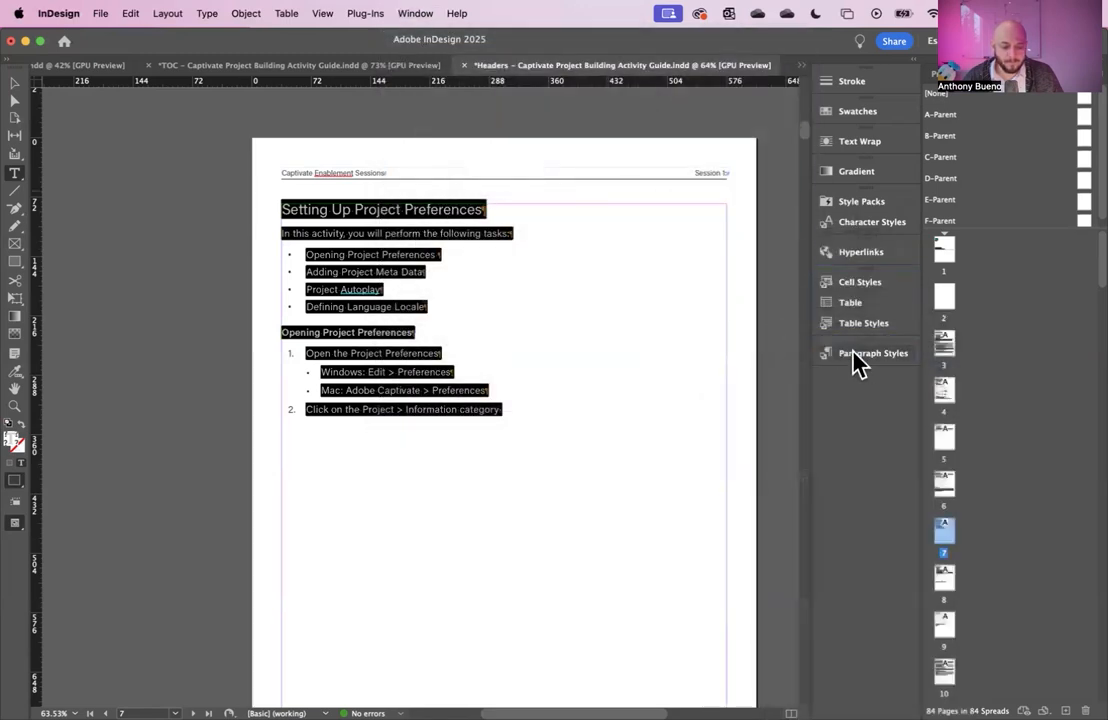
# Clear the paragraph style overrides from all the selected text in the story.
pyautogui.click(855, 362)
pyautogui.click(777, 279)
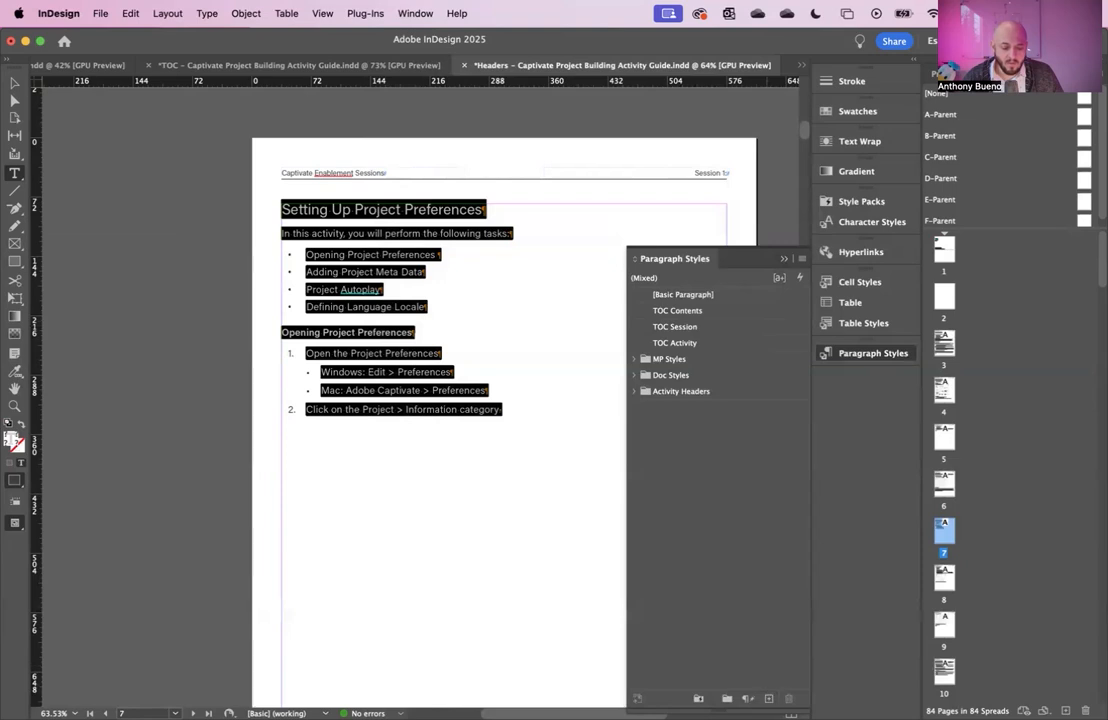
pyautogui.click(748, 698)
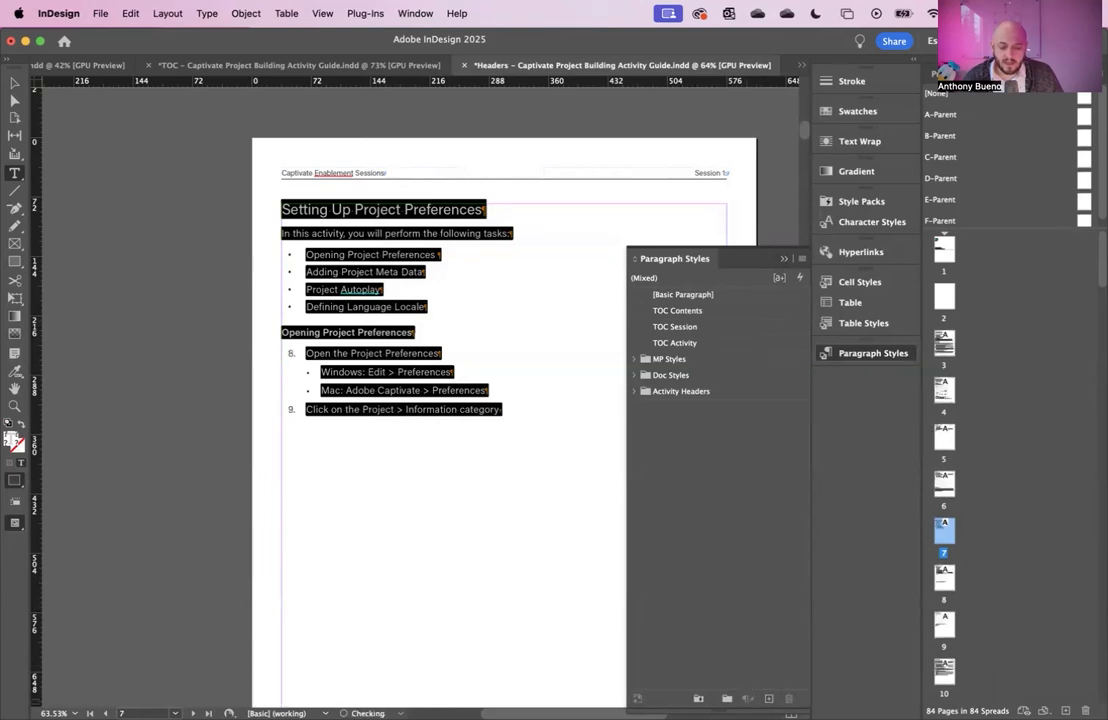
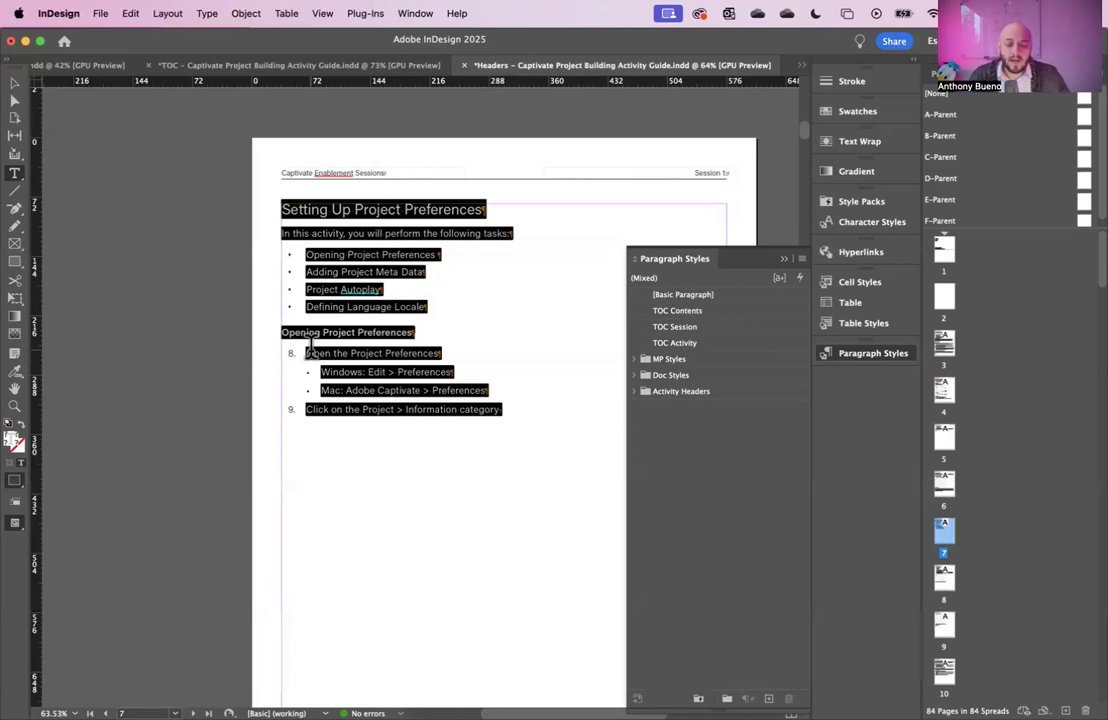
# Check which paragraph styles the numbered item and its sub-bullets on page 7 use.
pyautogui.click(500, 345)
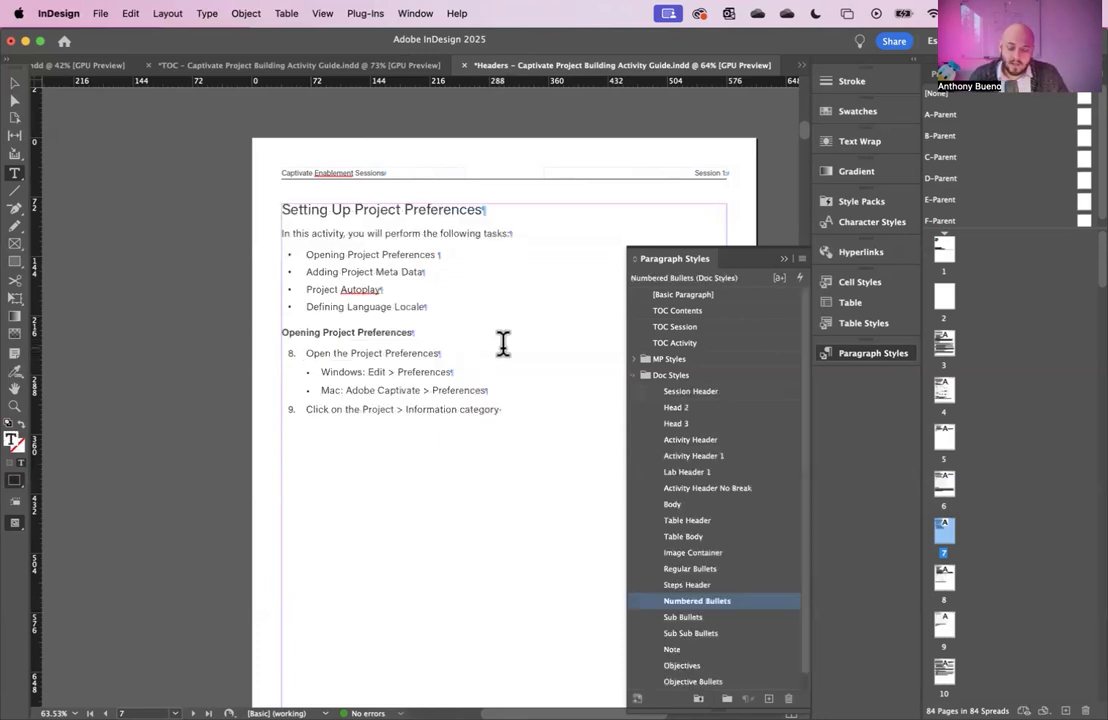
pyautogui.press('super+a')
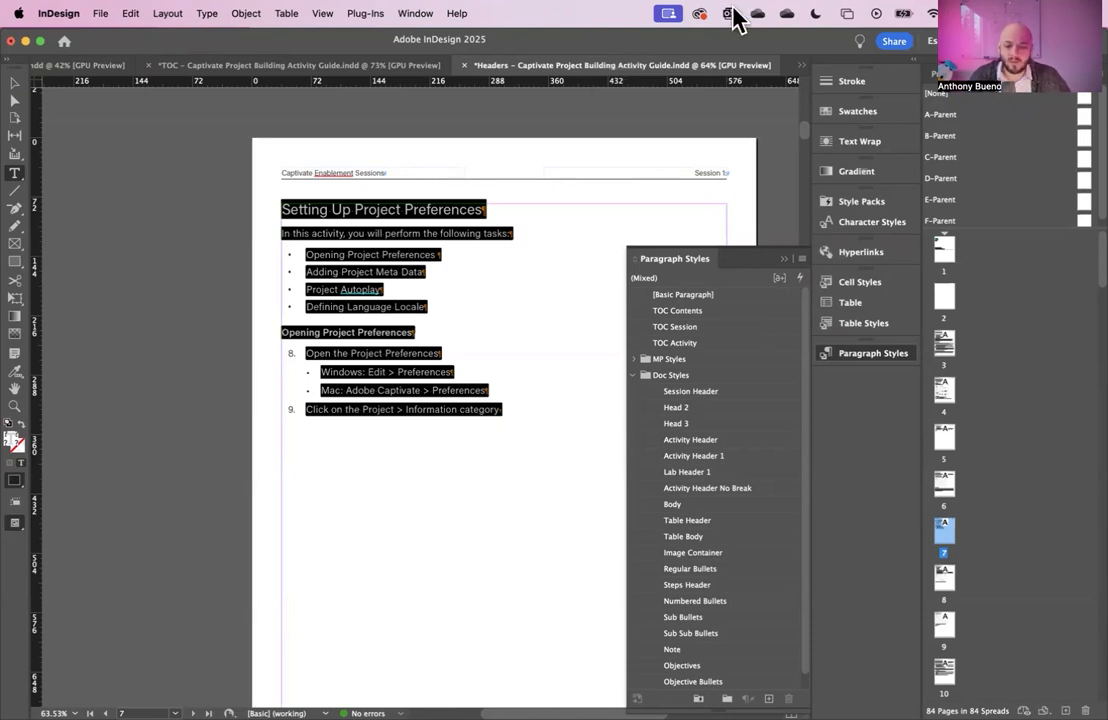
pyautogui.click(420, 370)
# Create a paragraph style named "Numbered Bullets Start" from the "Launch Adobe Captivate" list item on page 4 and apply it there.
pyautogui.scroll(15, 487, 348)
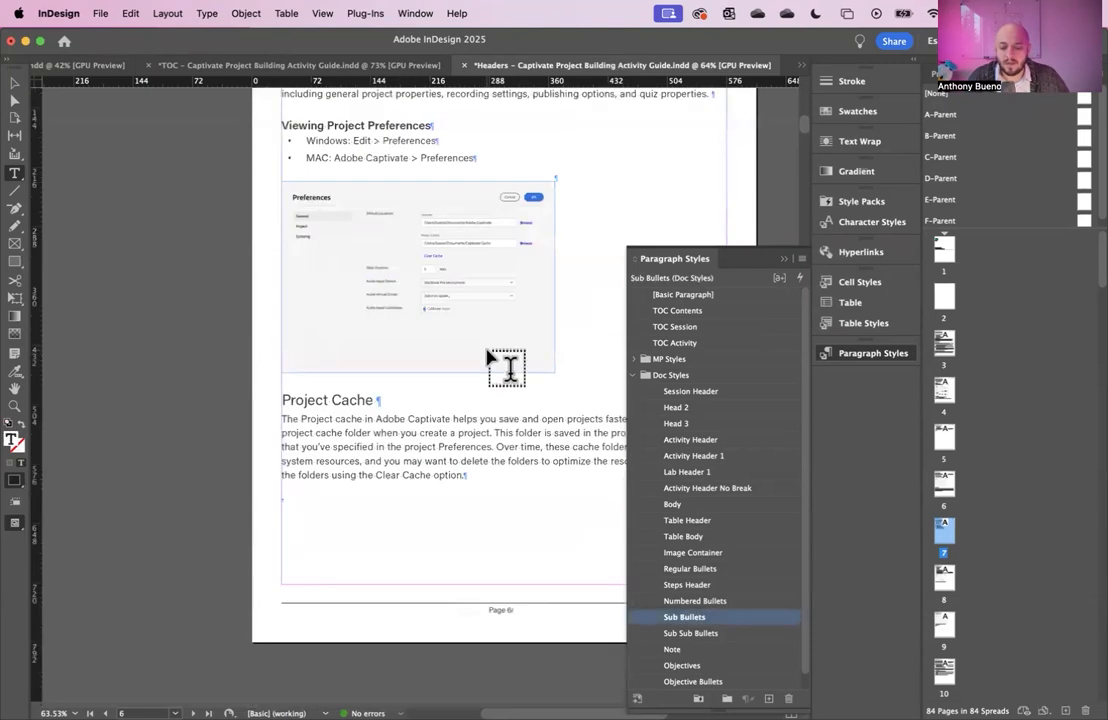
pyautogui.scroll(10, 490, 360)
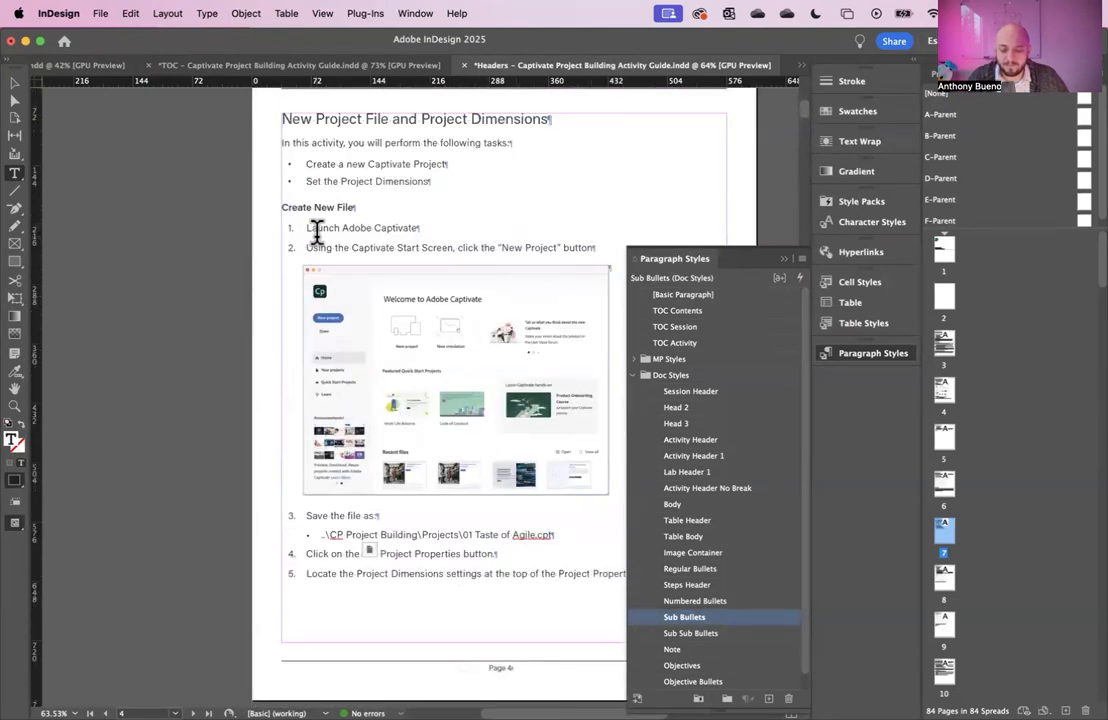
pyautogui.moveTo(309, 229); pyautogui.dragTo(434, 230)
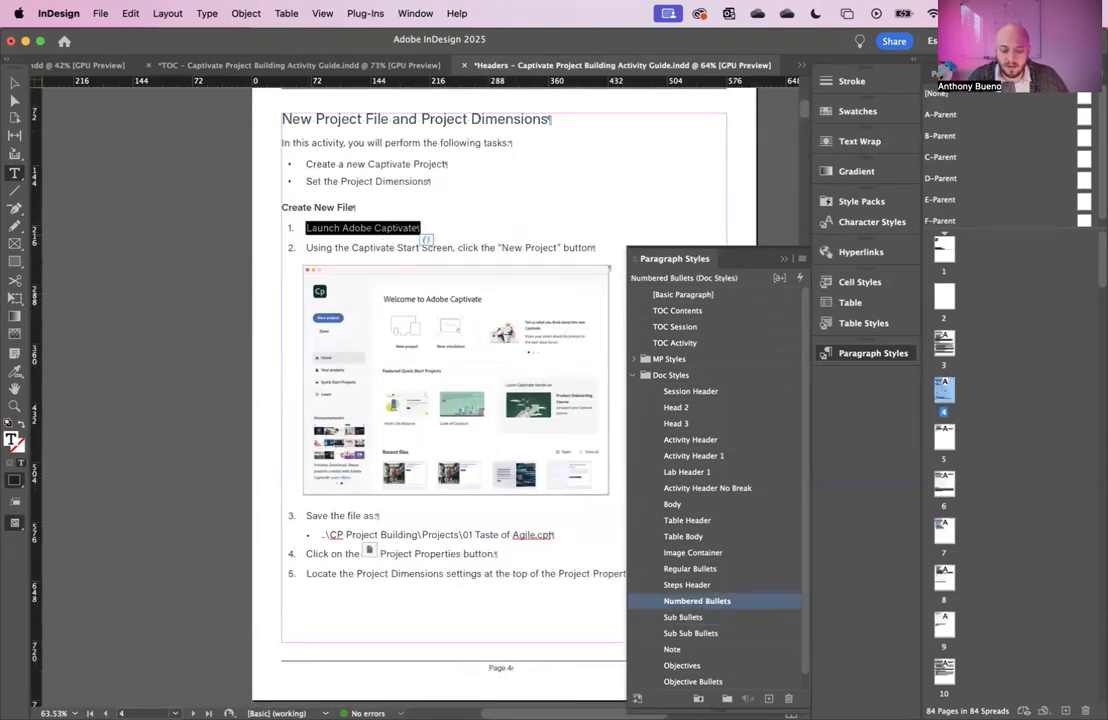
pyautogui.click(768, 698)
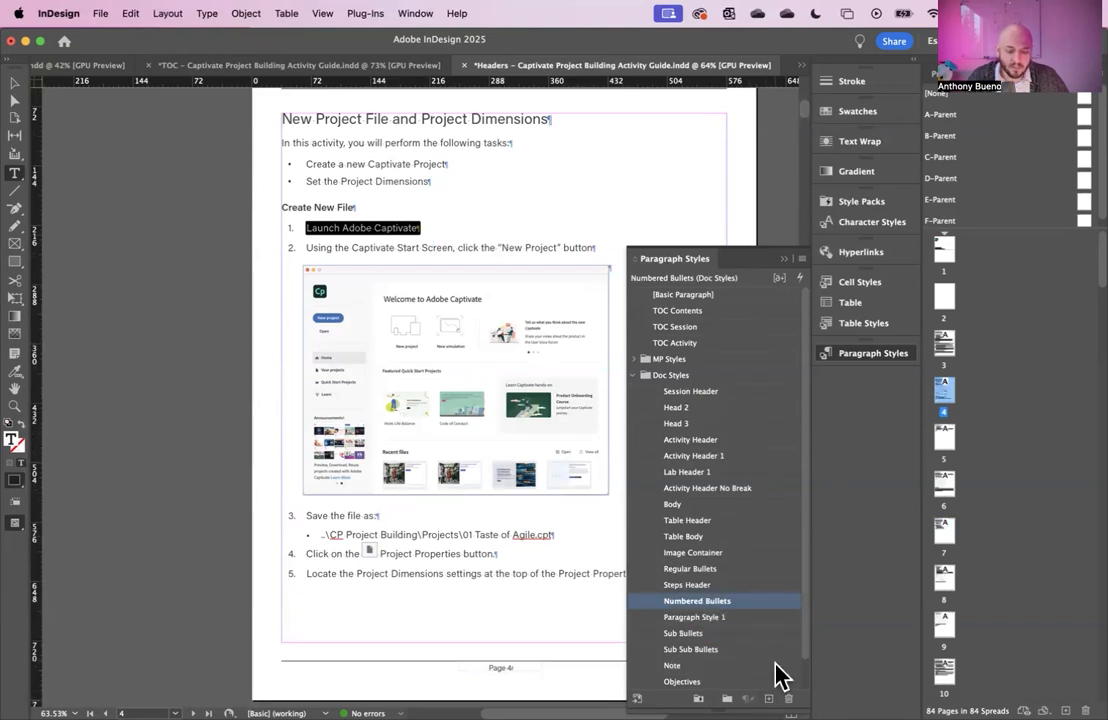
pyautogui.doubleClick(757, 619)
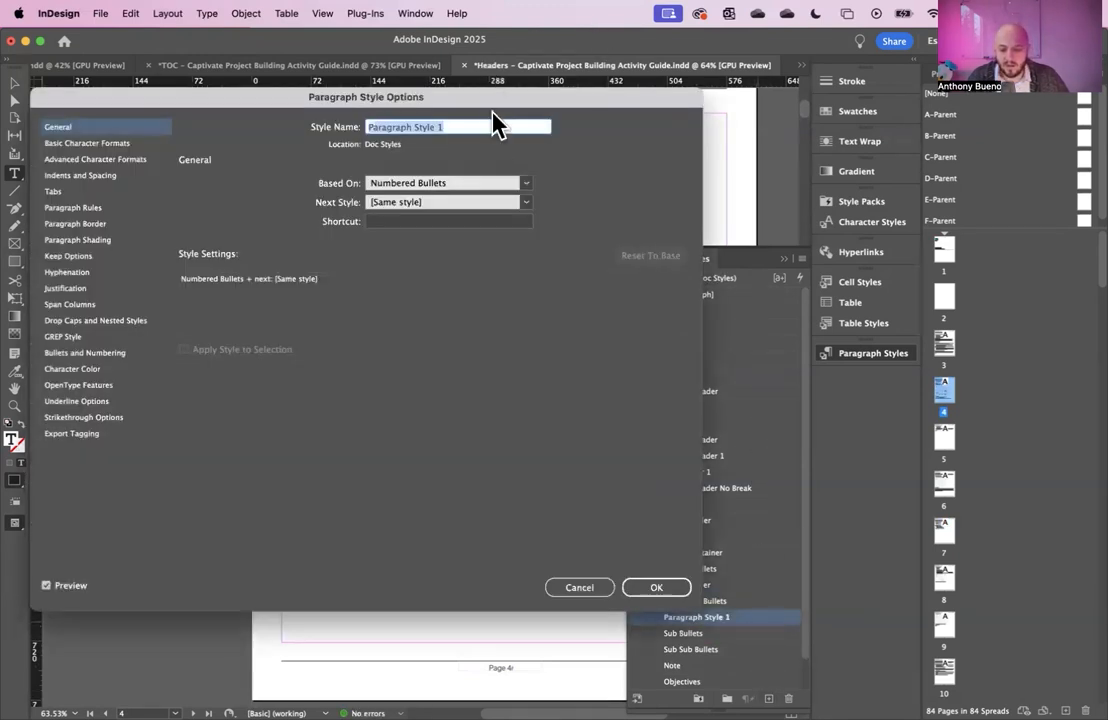
pyautogui.write('Number')
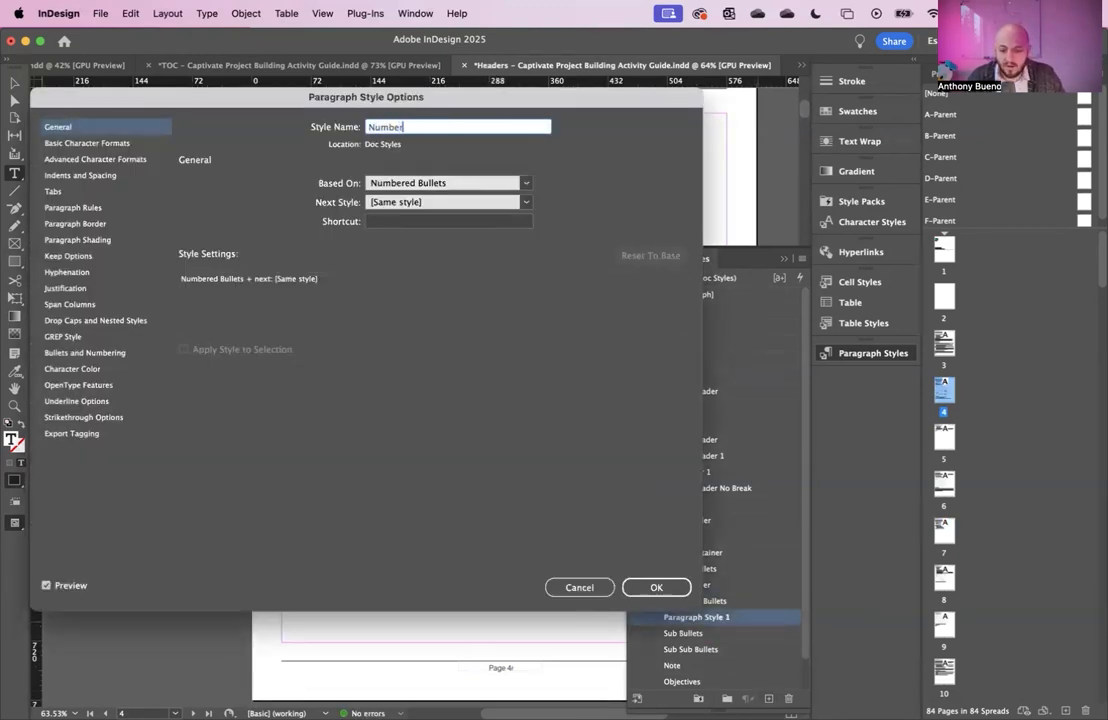
pyautogui.write('ed Bull')
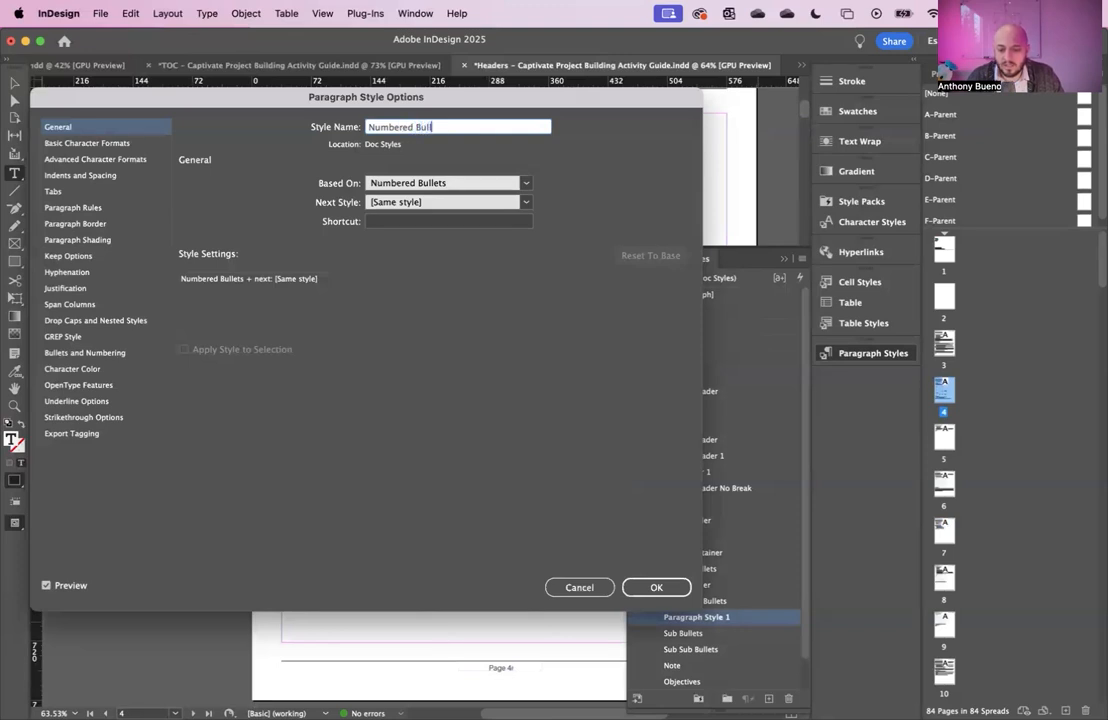
pyautogui.write('ets Start')
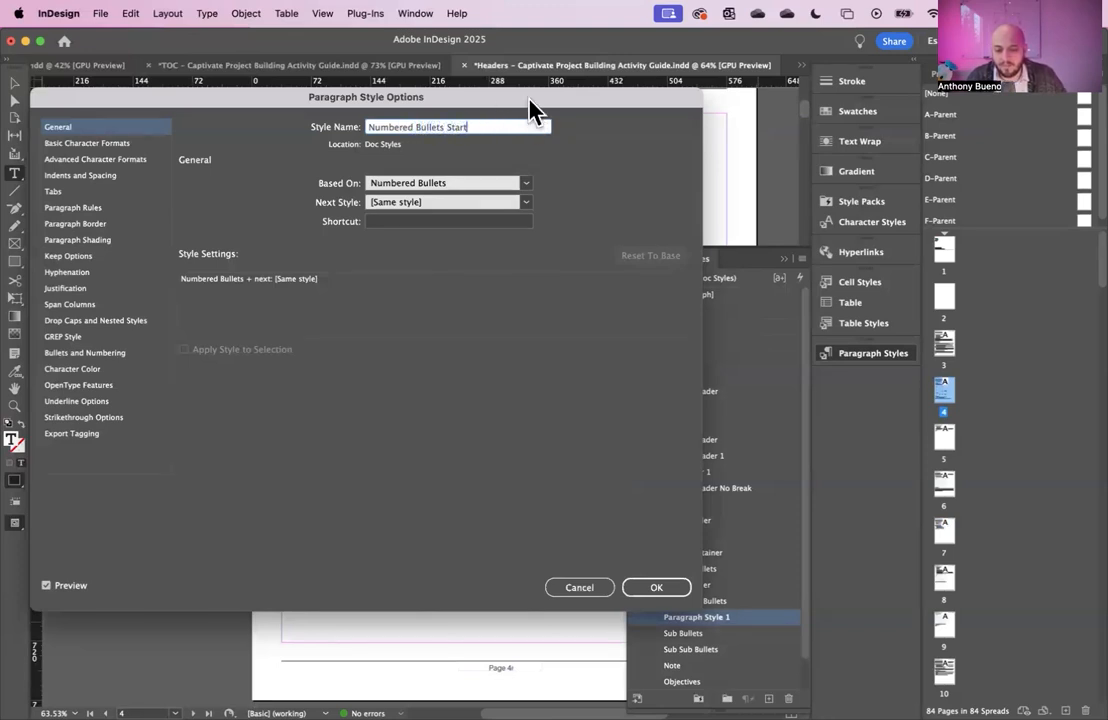
pyautogui.moveTo(527, 101); pyautogui.dragTo(614, 96)
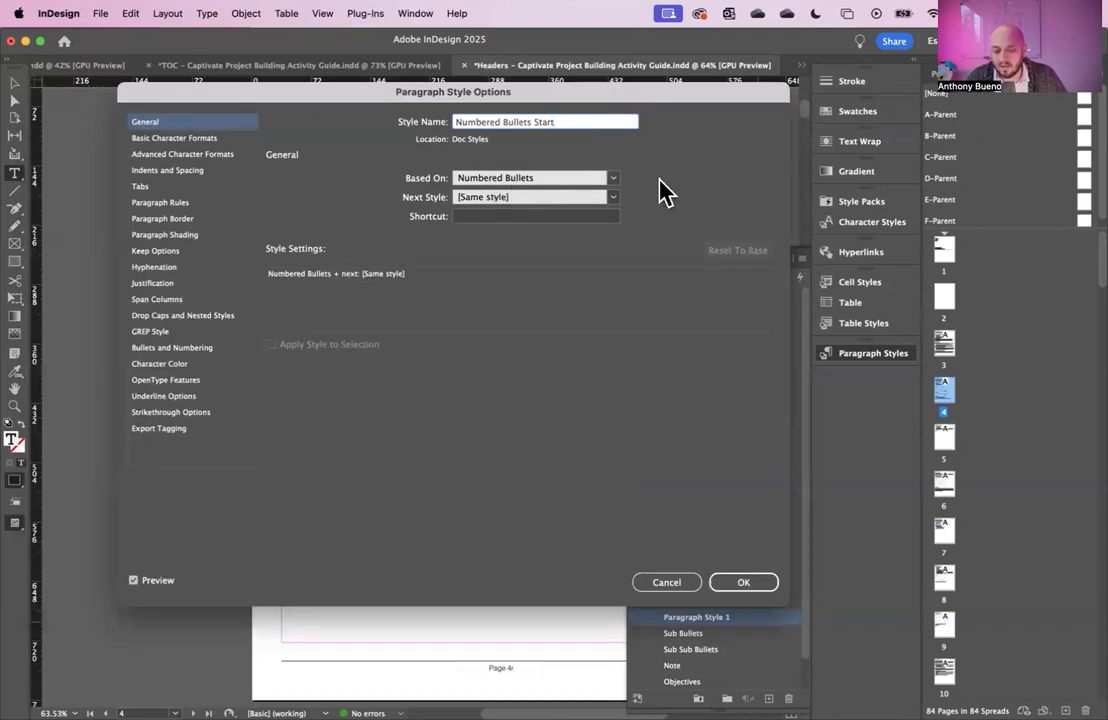
# Base Numbered Bullets Start on [No Paragraph Style], set its numbering mode to Start At 1, and save the style.
pyautogui.click(605, 179)
pyautogui.click(572, 196)
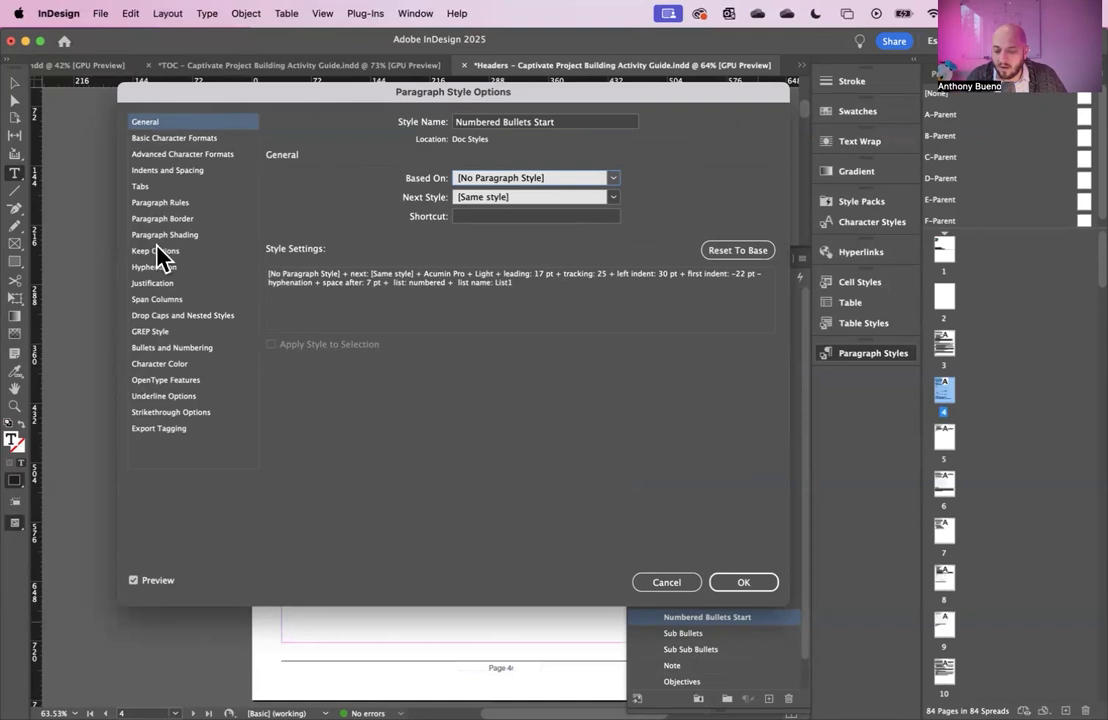
pyautogui.click(206, 352)
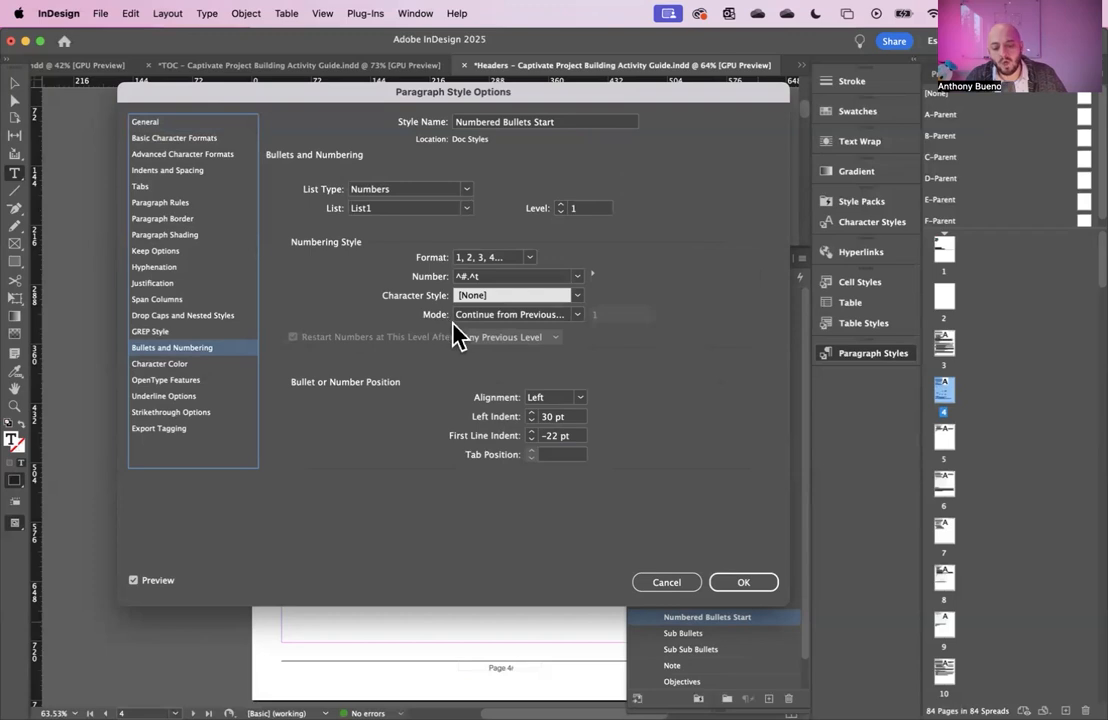
pyautogui.click(577, 316)
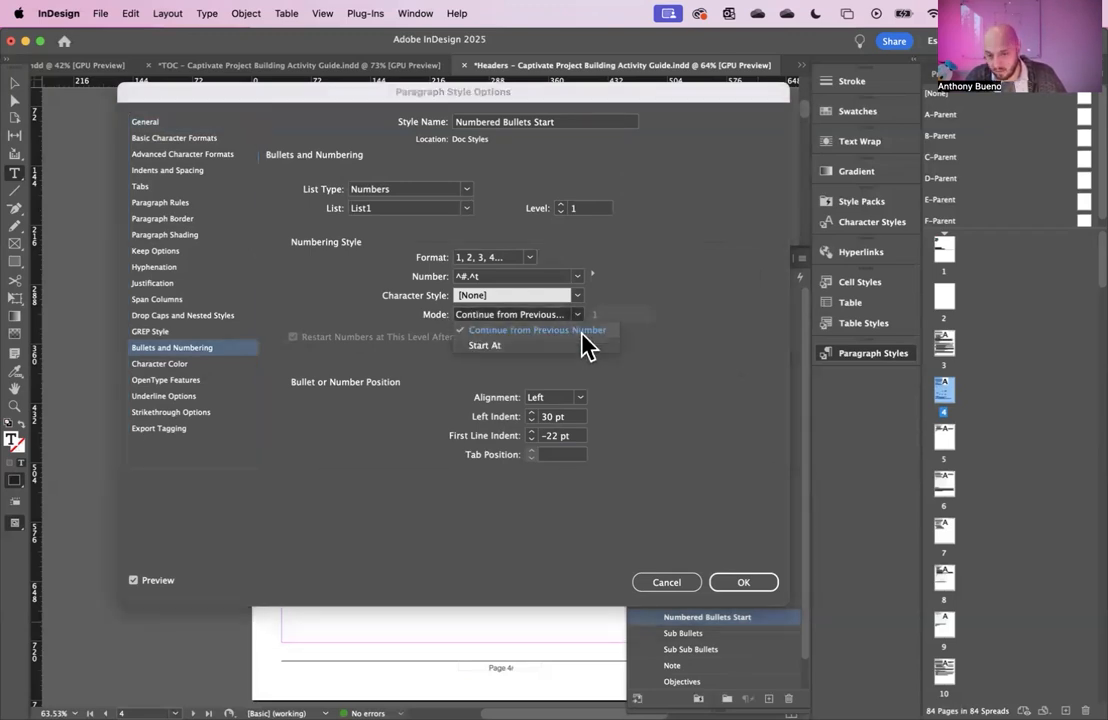
pyautogui.click(482, 346)
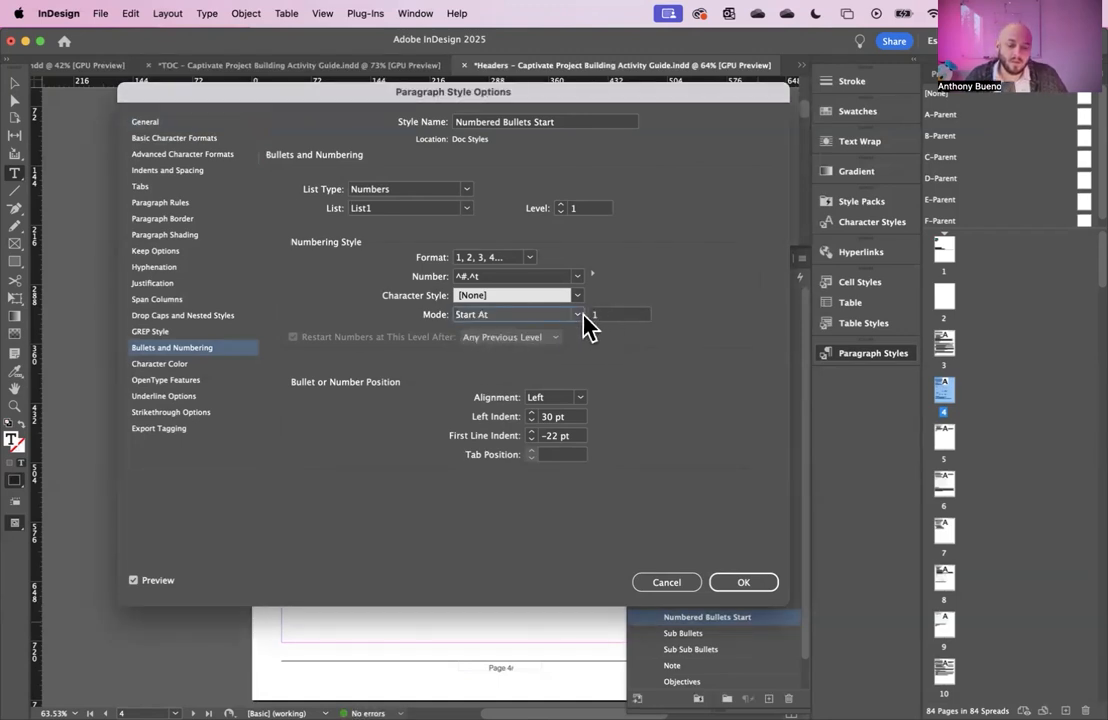
pyautogui.click(578, 316)
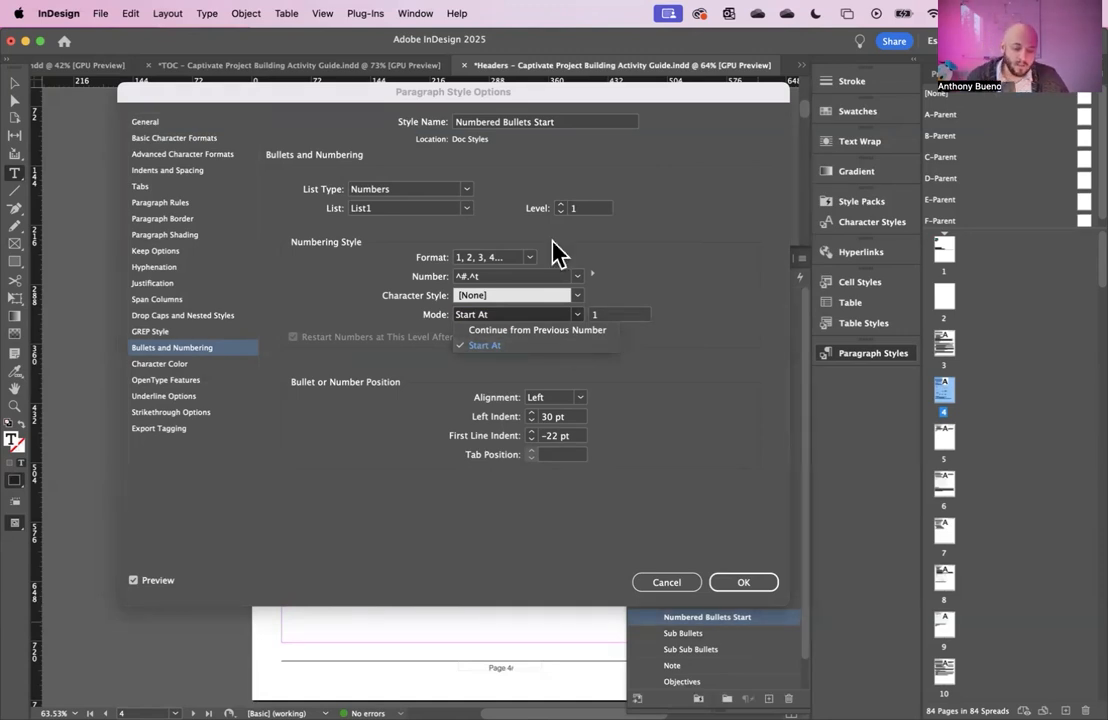
pyautogui.click(759, 580)
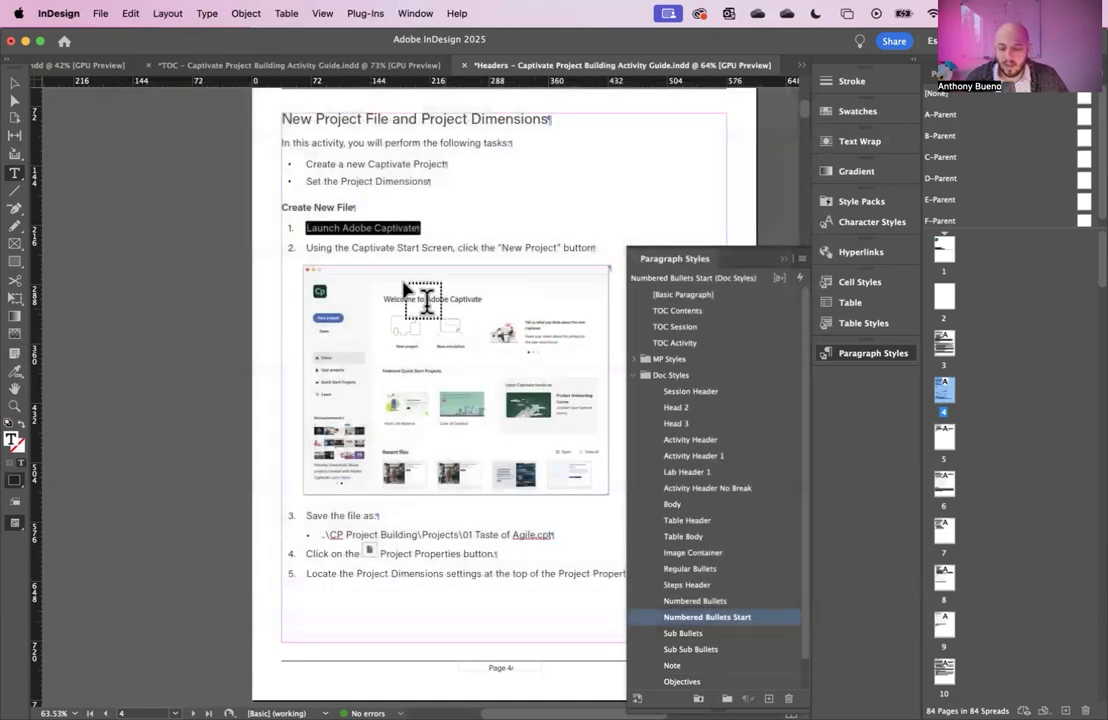
# Check the styles of the first two steps on page 4 and apply Numbered Bullets Start to "Open the Project Preferences" on page 7.
pyautogui.click(354, 220)
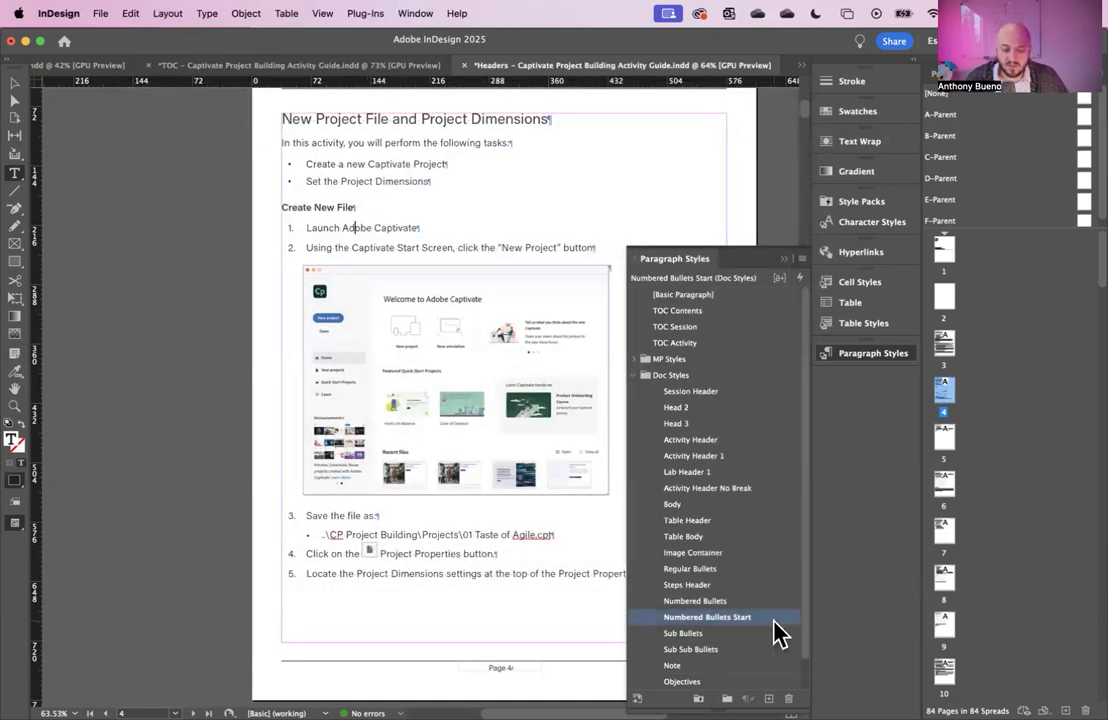
pyautogui.click(390, 247)
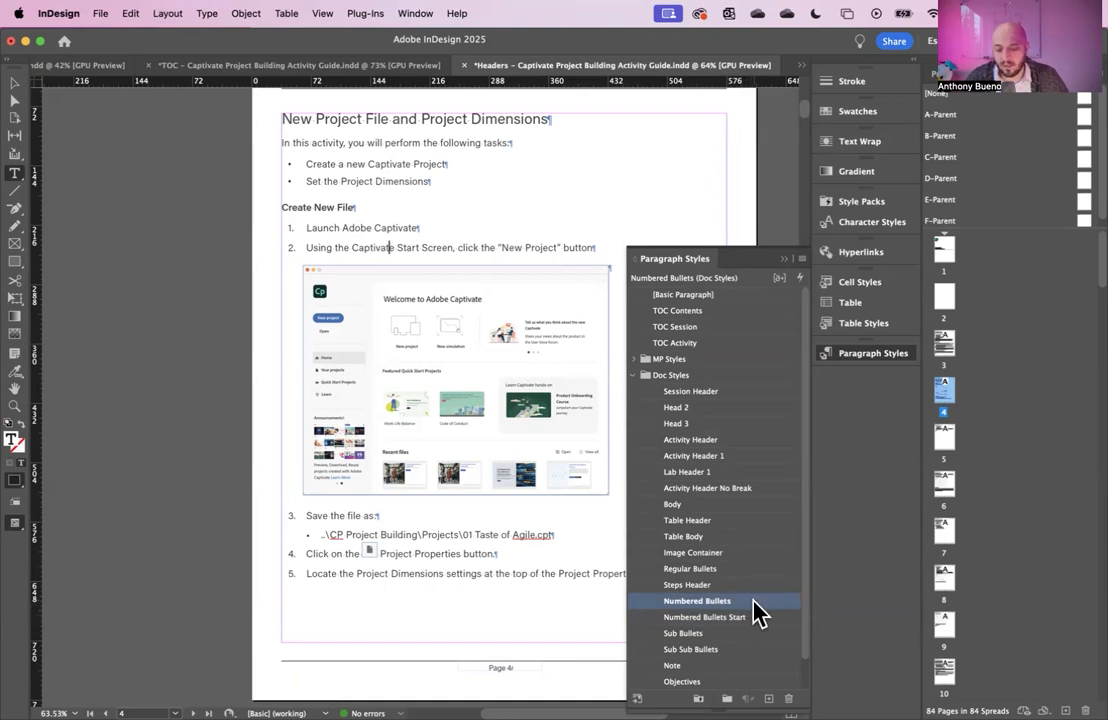
pyautogui.scroll(-20, 472, 354)
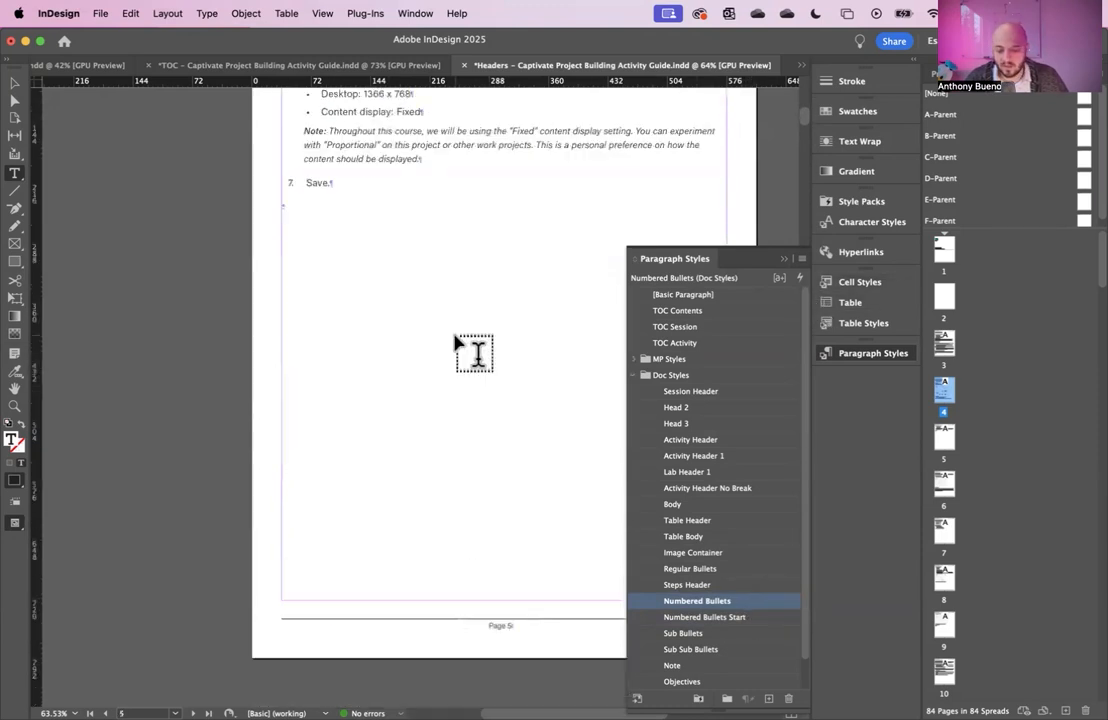
pyautogui.scroll(-12, 456, 325)
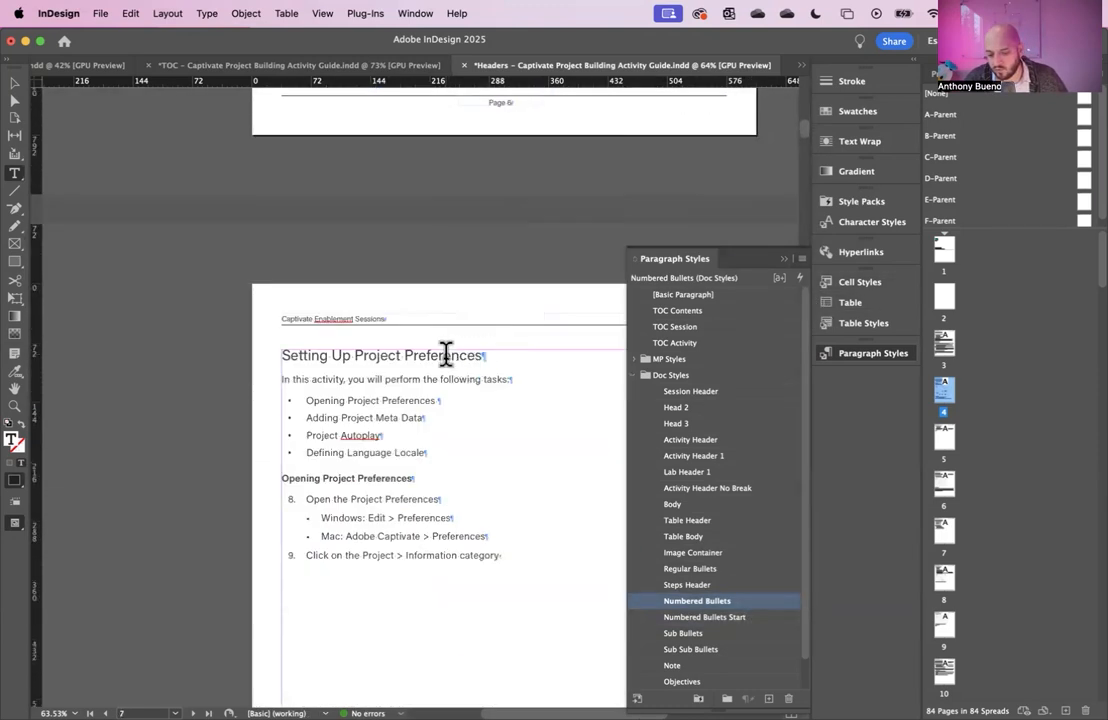
pyautogui.click(346, 291)
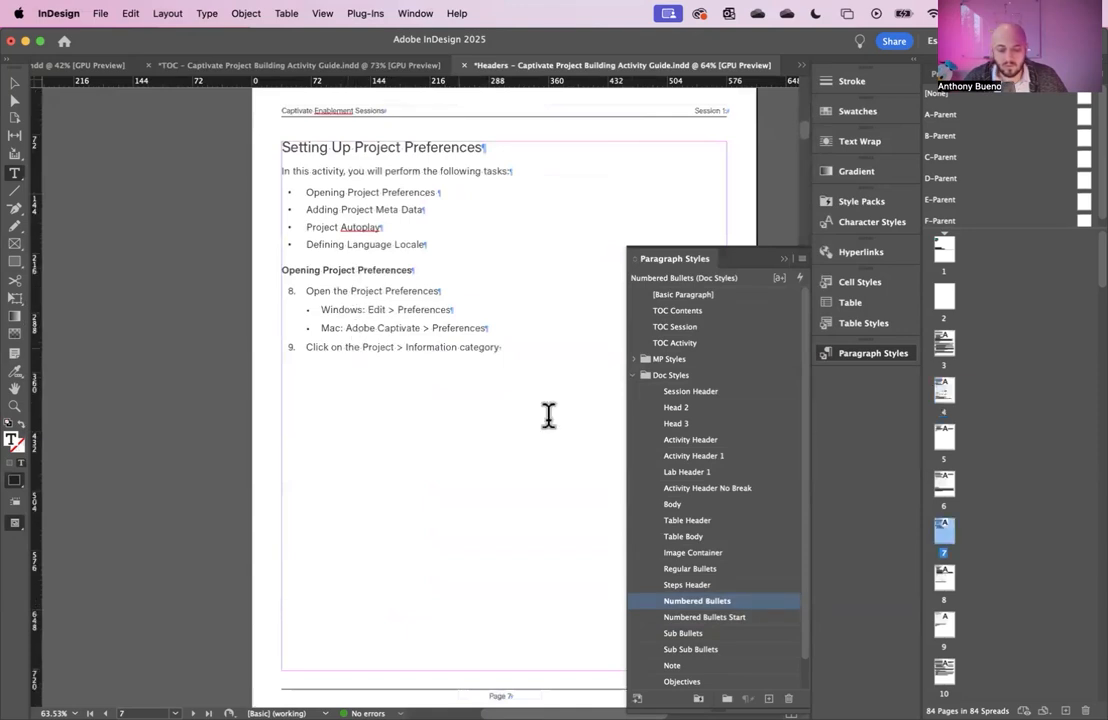
pyautogui.click(730, 617)
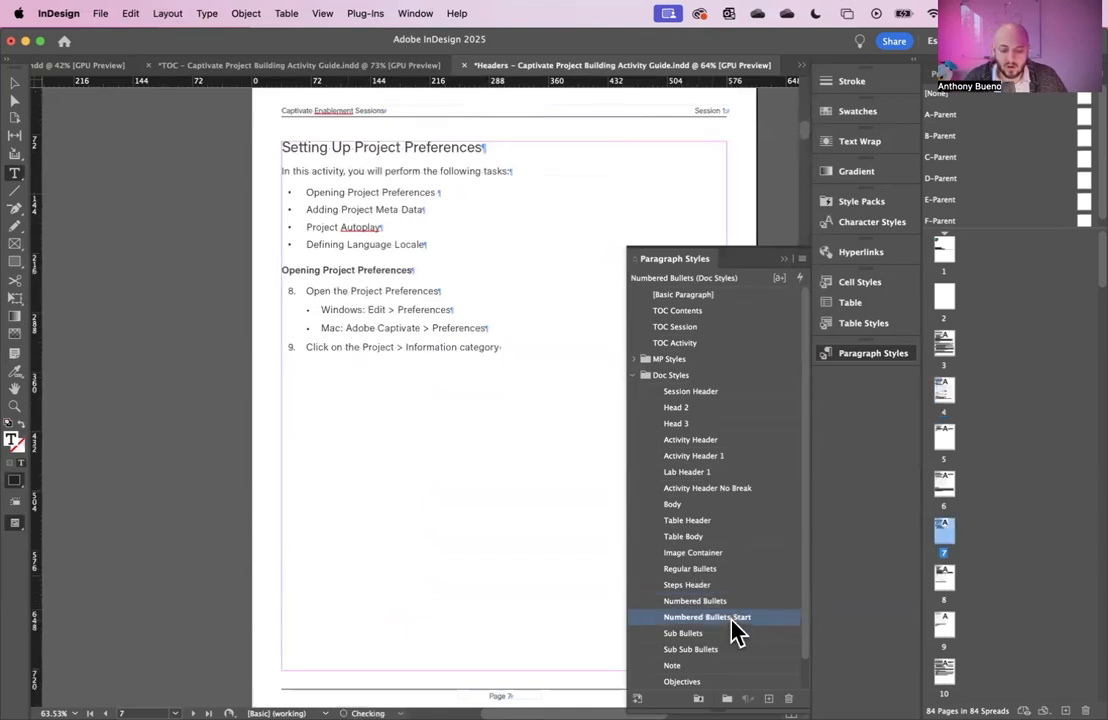
# Check the style of the "Click on the Project > Information category" item and review the list numbering through page 9.
pyautogui.click(314, 349)
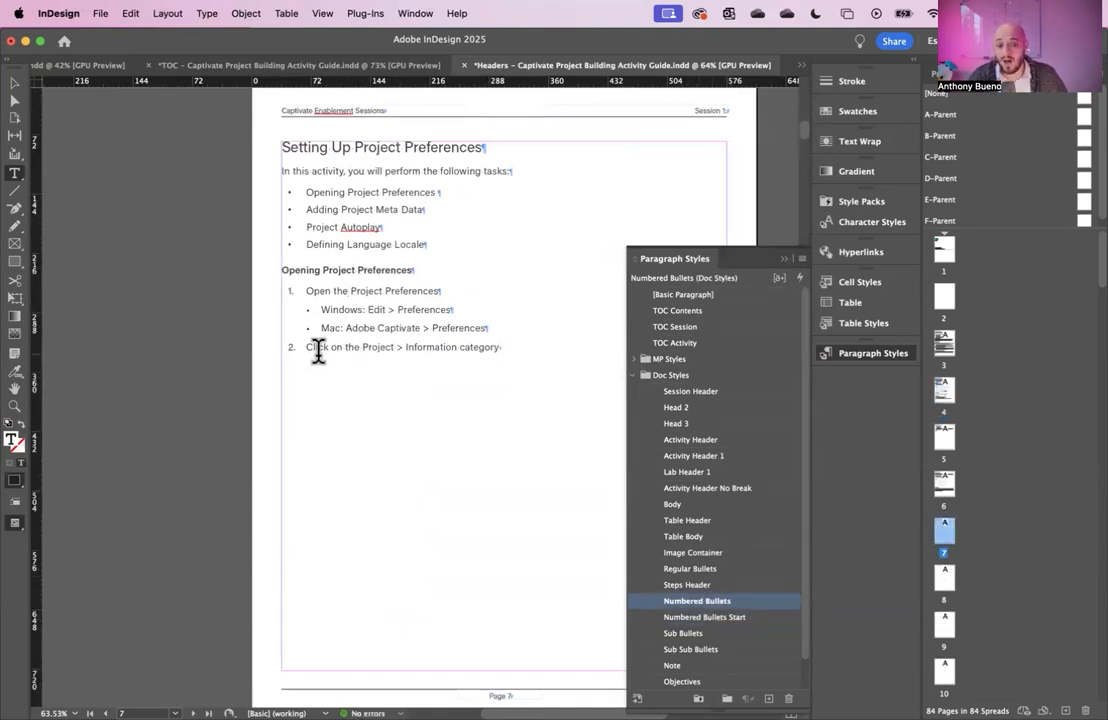
pyautogui.scroll(-8, 316, 346)
pyautogui.scroll(-10, 324, 344)
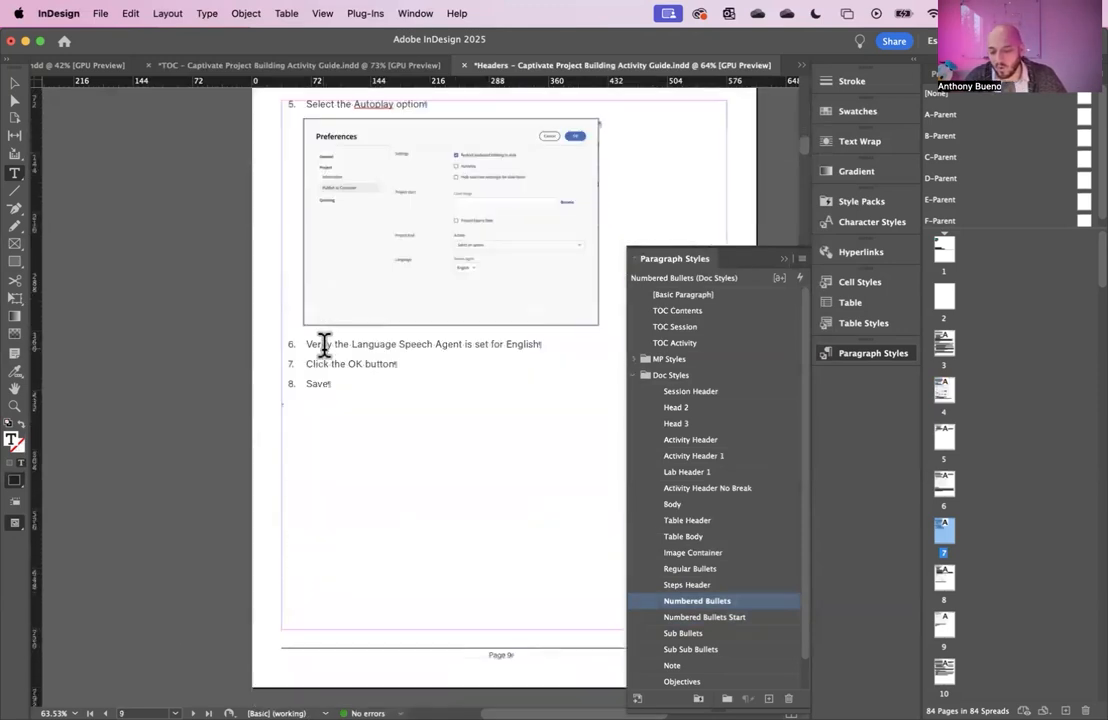
# Apply Numbered Bullets Start to the first item of both numbered lists on page 10, under the download and import headings.
pyautogui.scroll(-4, 324, 343)
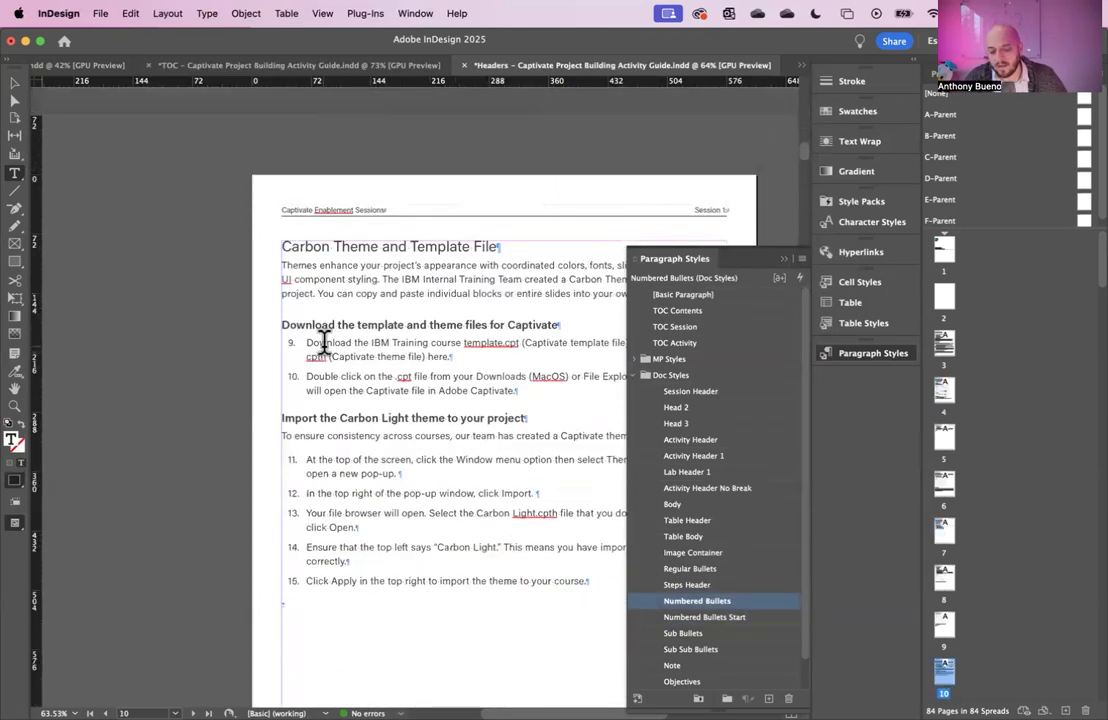
pyautogui.click(326, 342)
pyautogui.click(712, 617)
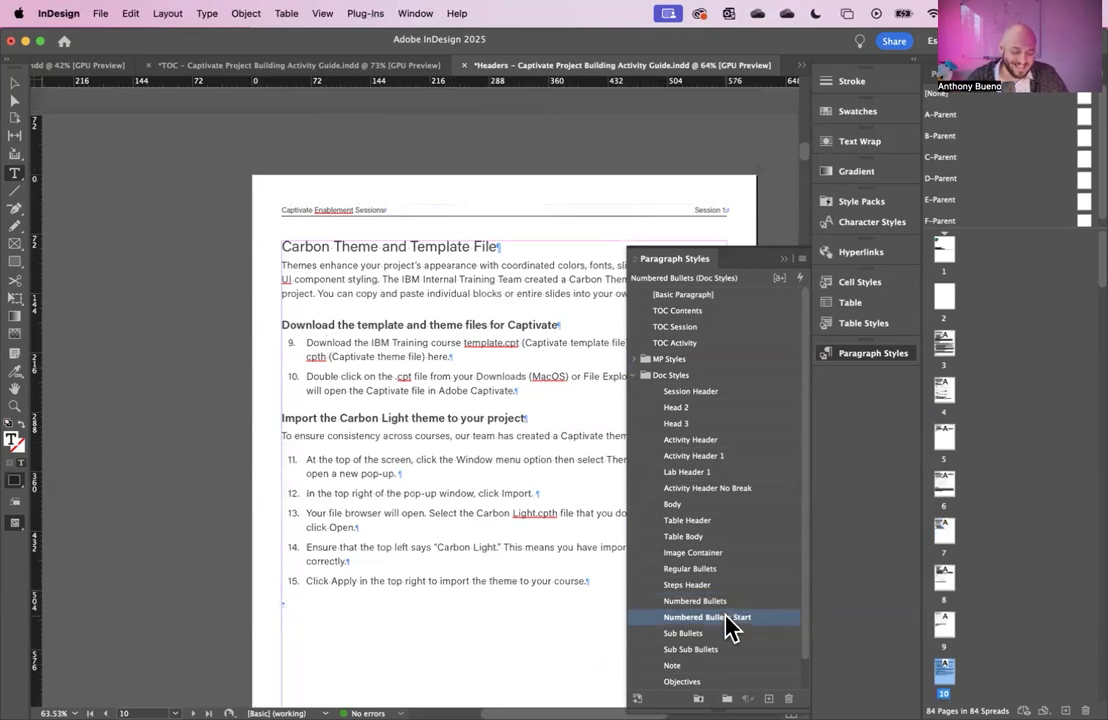
pyautogui.click(335, 462)
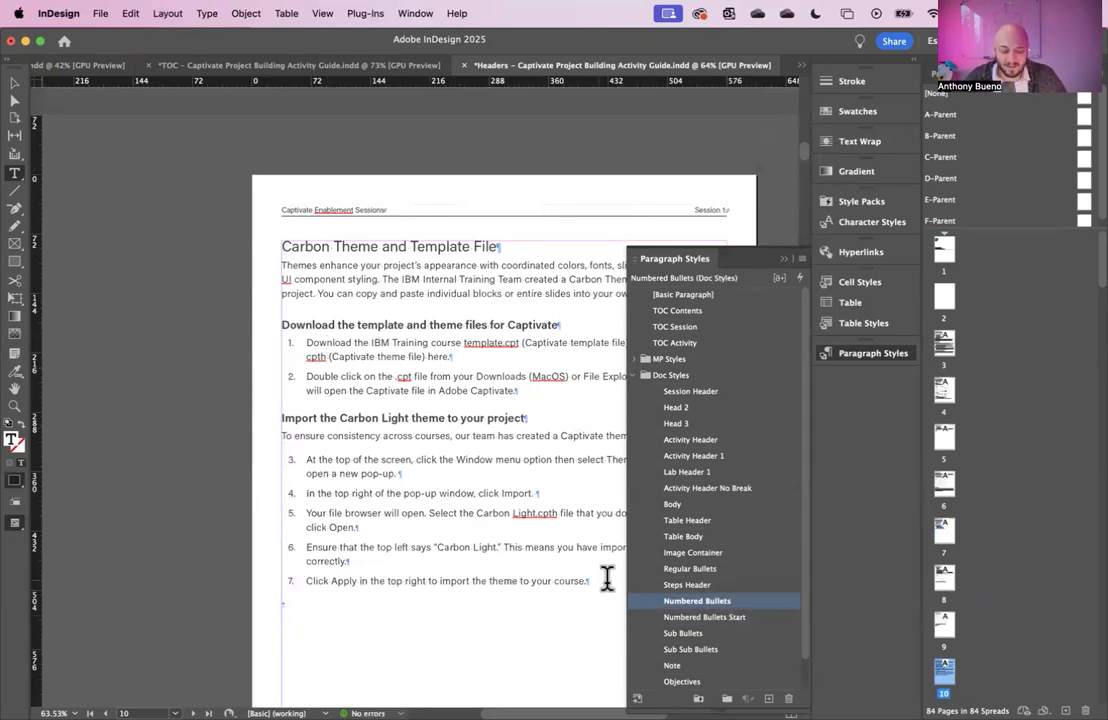
pyautogui.click(682, 622)
# Apply Numbered Bullets Start to the "Using the Right-Side Rail" item under Importing Carbon-Light Theme on page 12.
pyautogui.scroll(-15, 300, 500)
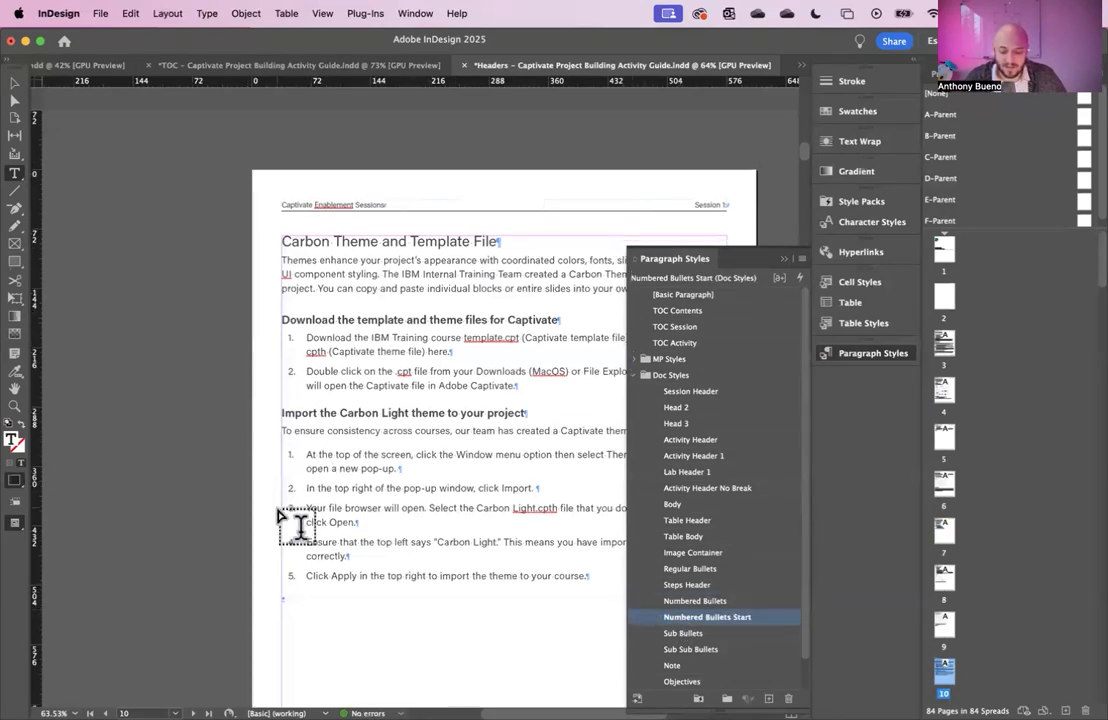
pyautogui.scroll(-8, 300, 485)
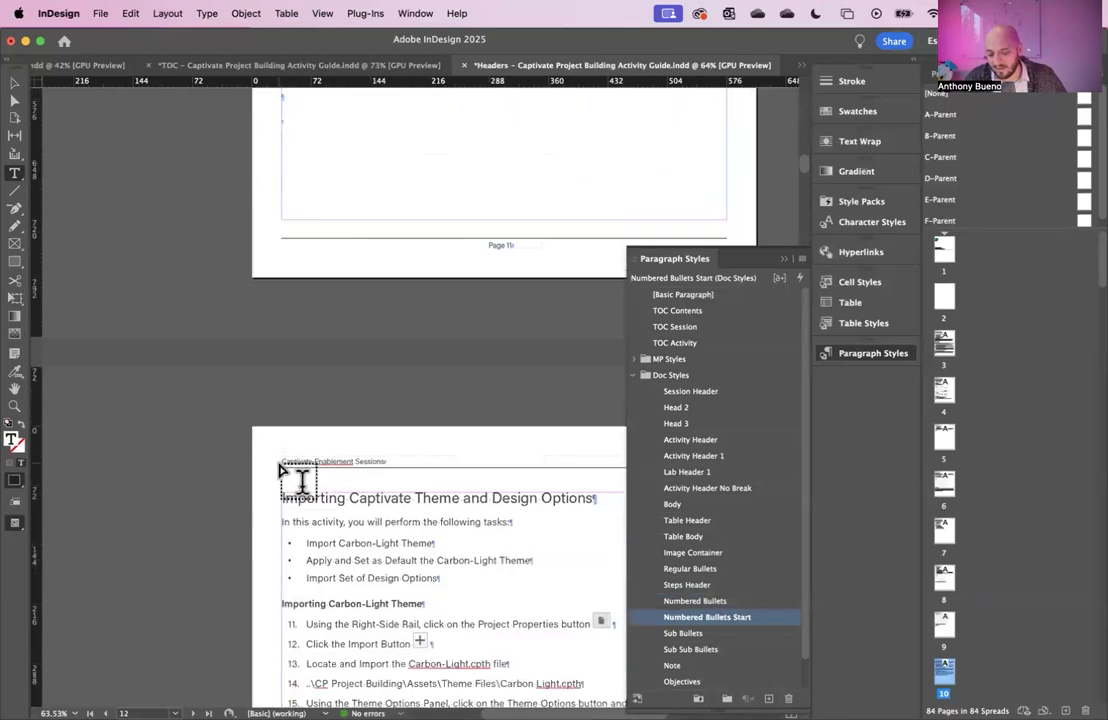
pyautogui.click(315, 481)
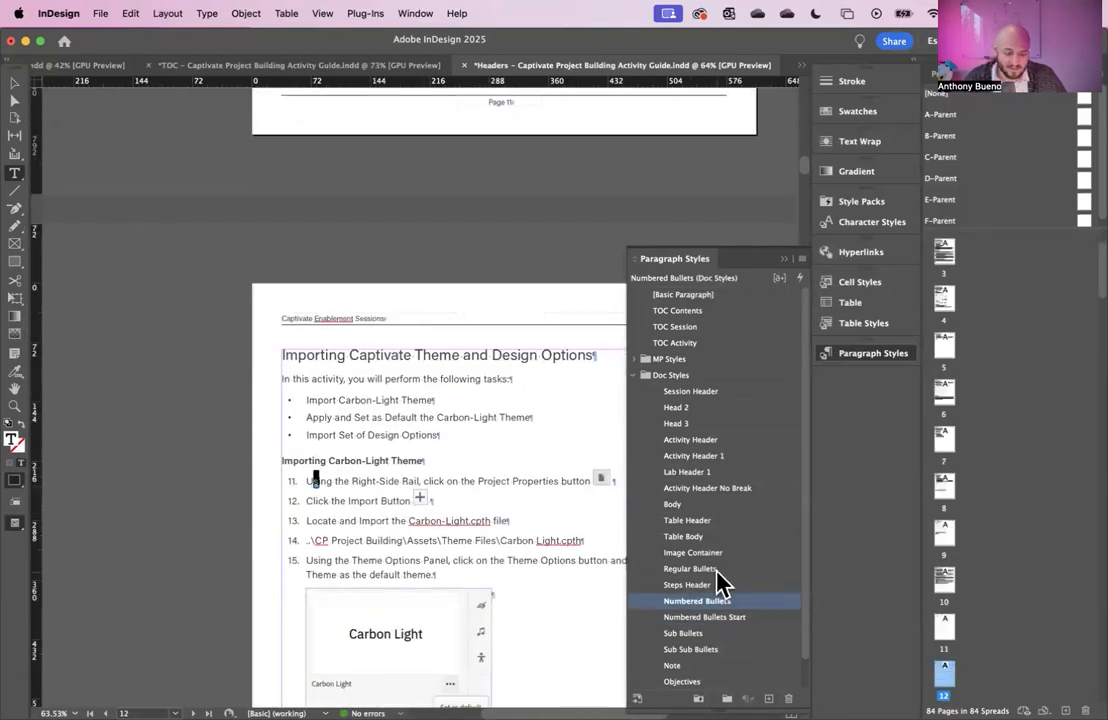
pyautogui.click(728, 618)
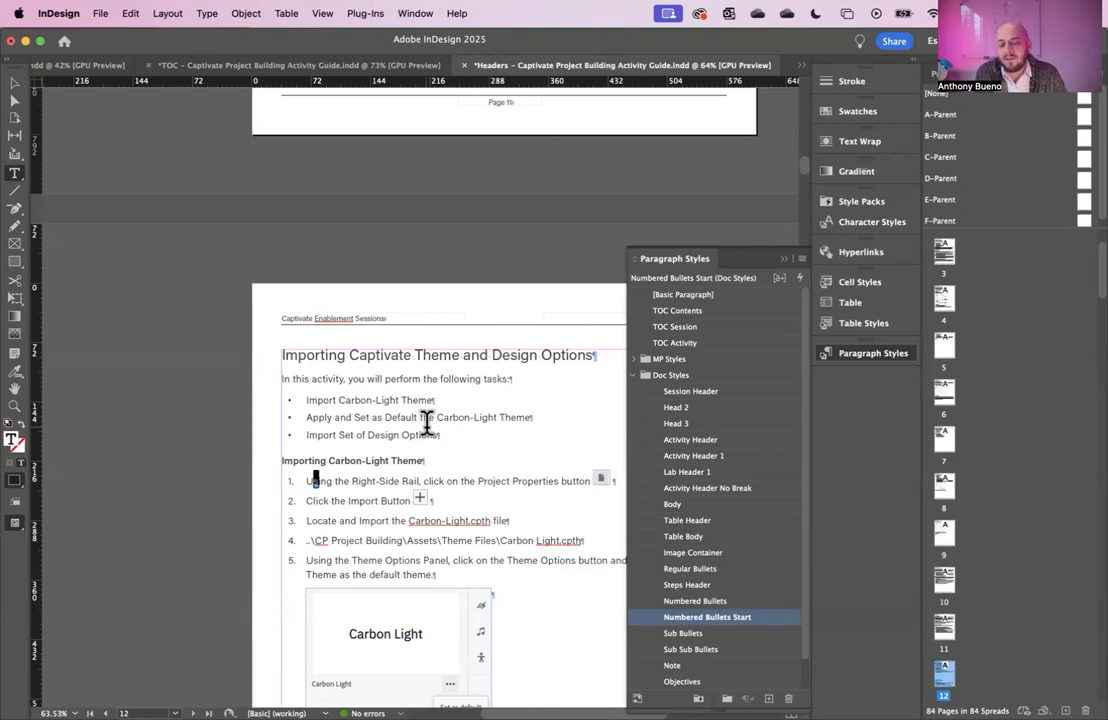
# View the document's numbered lists in Define Lists and close the dialog without changes.
pyautogui.click(208, 14)
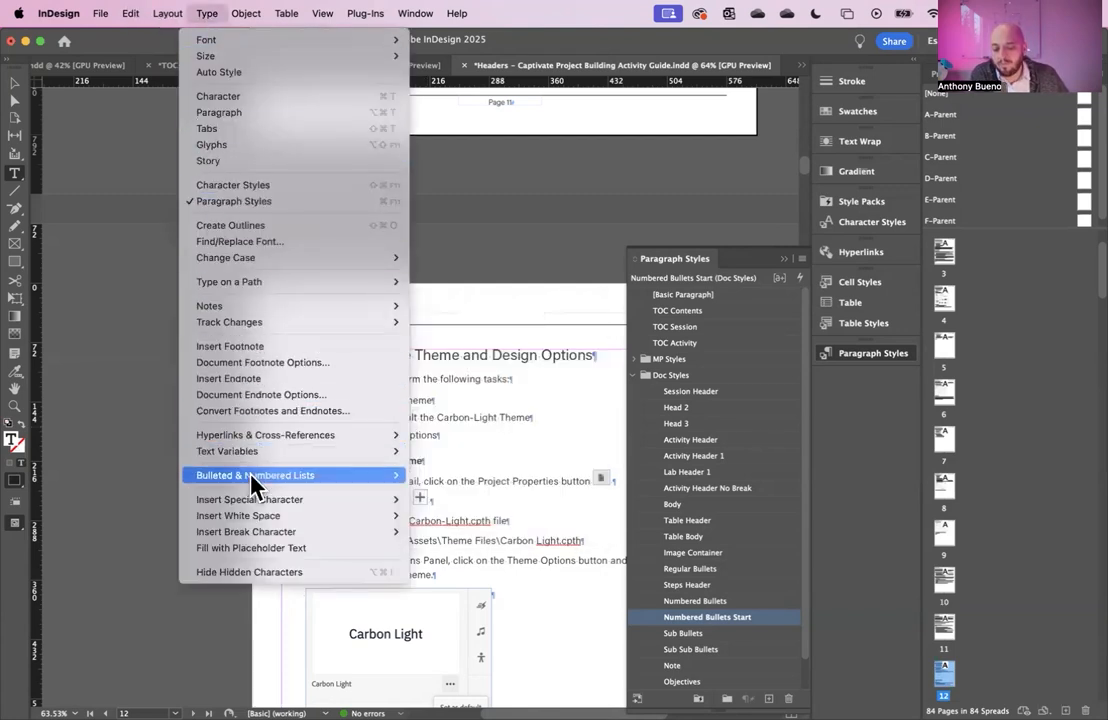
pyautogui.moveTo(290, 475)
pyautogui.click(447, 540)
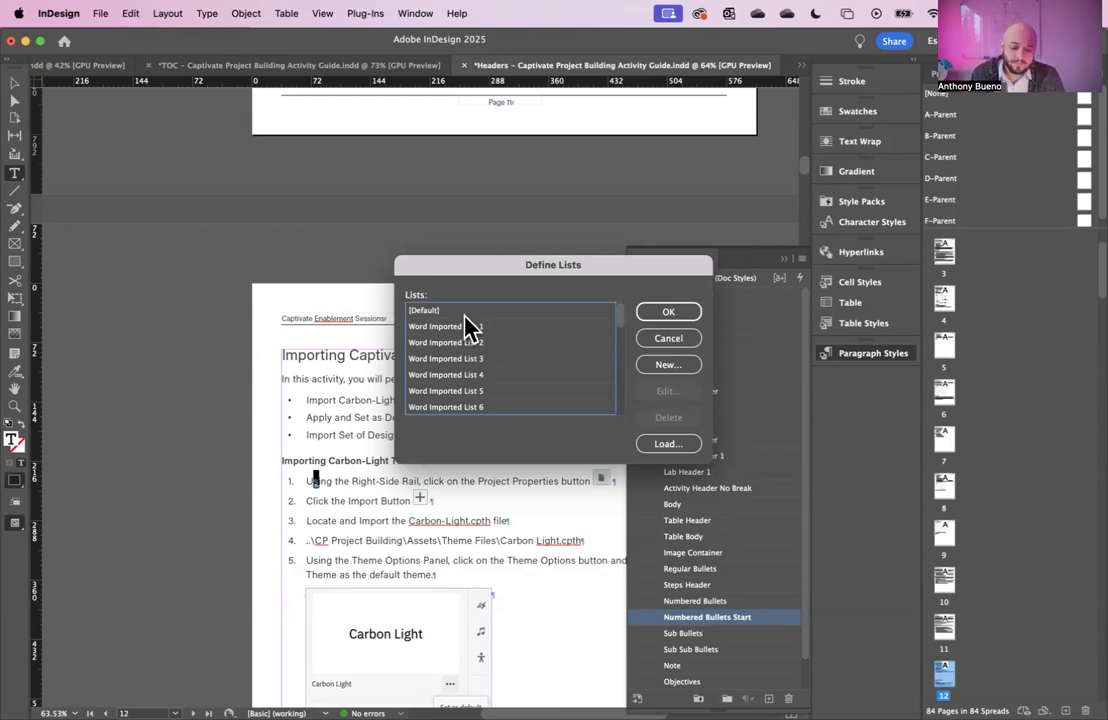
pyautogui.click(698, 340)
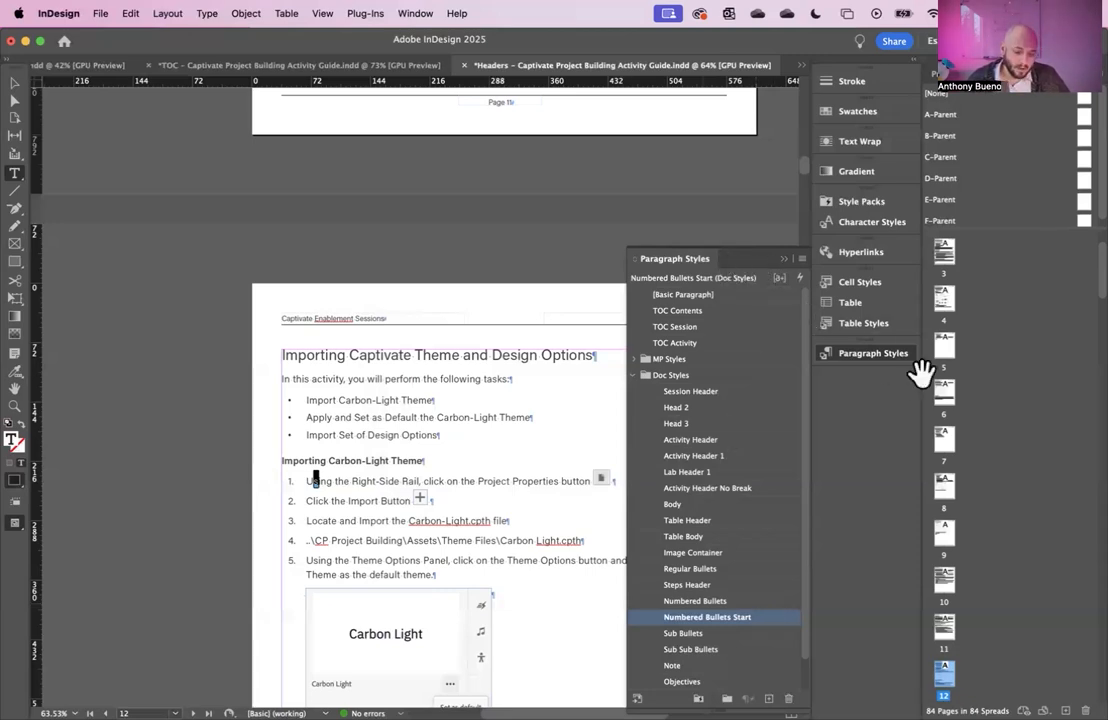
# Examine the activity and topic headings and the list numbering on pages 7 to 12, including the "Setting Up Project Preferences" heading.
pyautogui.click(880, 355)
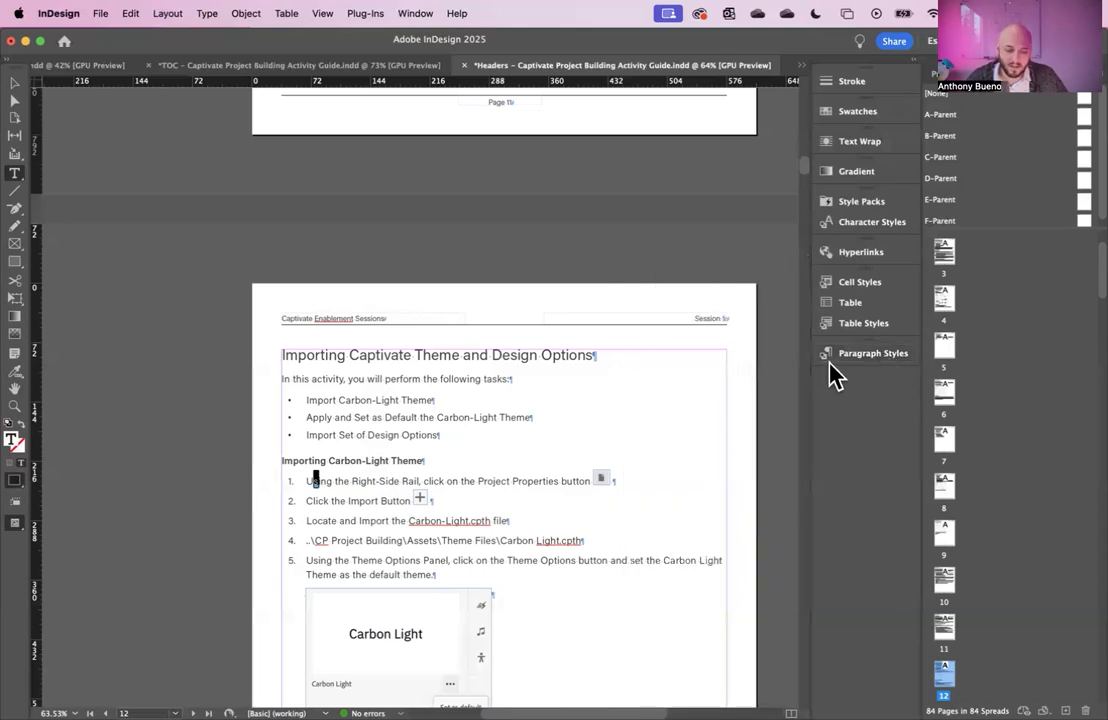
pyautogui.scroll(10, 700, 345)
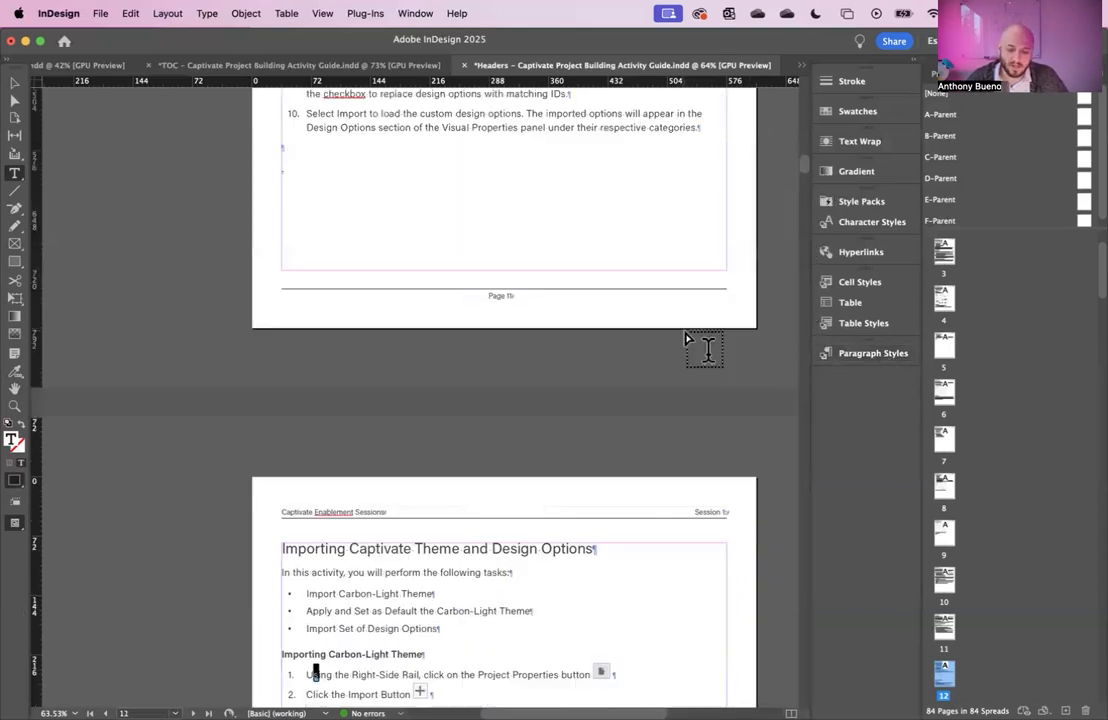
pyautogui.scroll(15, 686, 327)
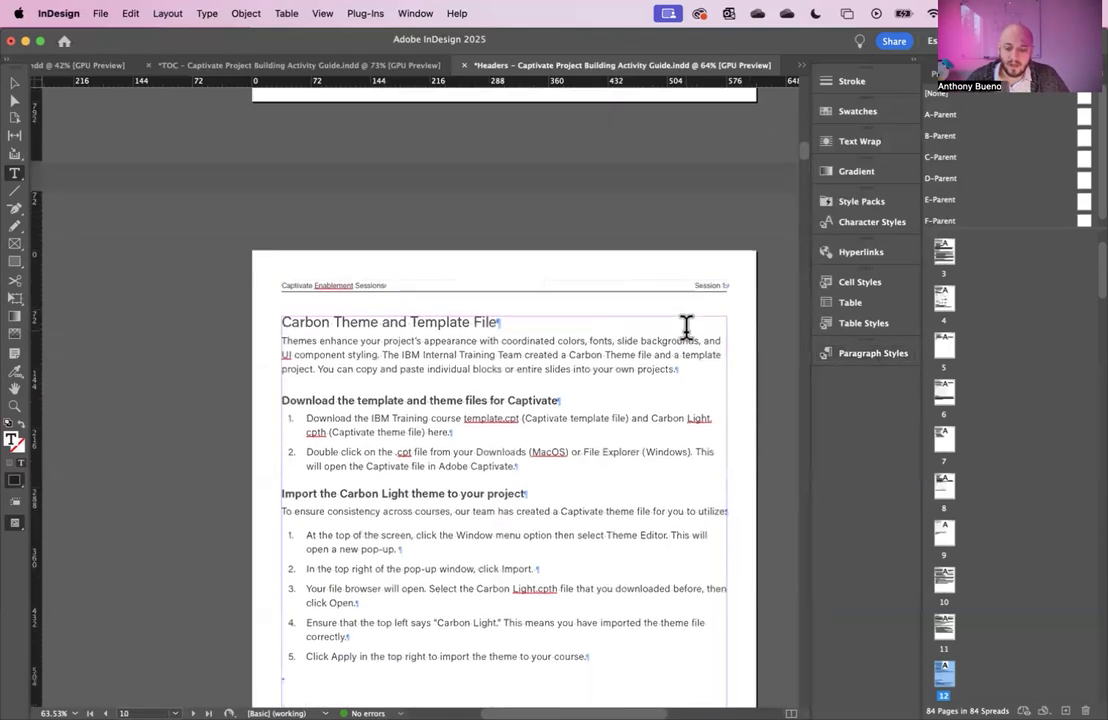
pyautogui.scroll(15, 687, 327)
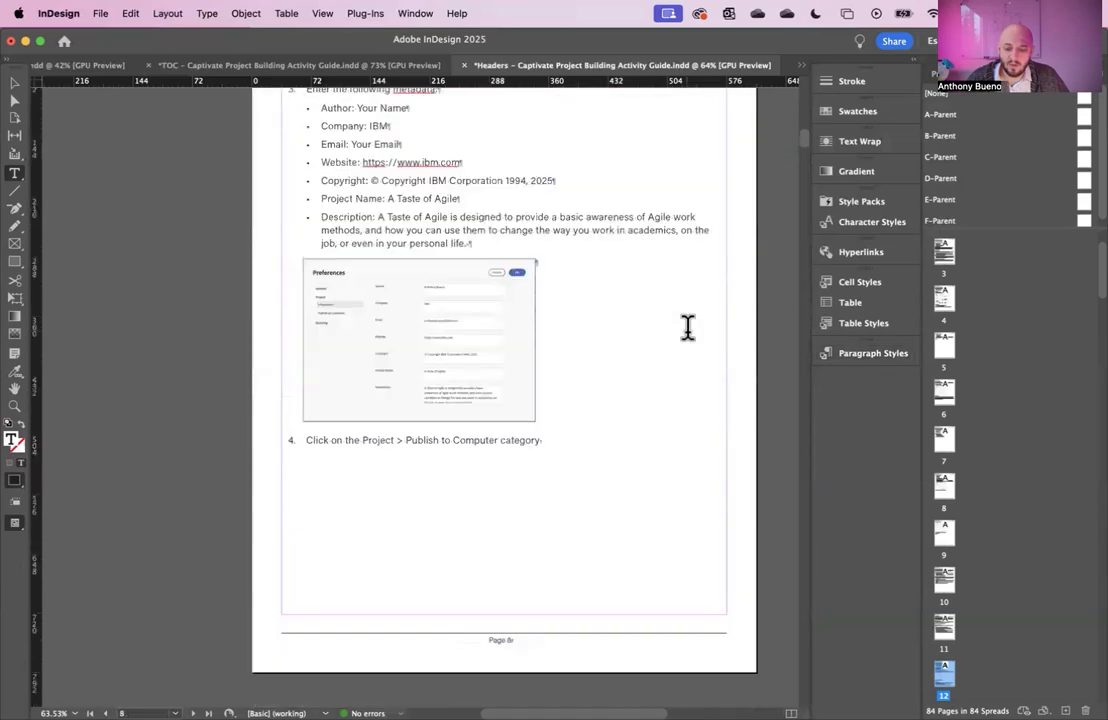
pyautogui.scroll(-8, 687, 327)
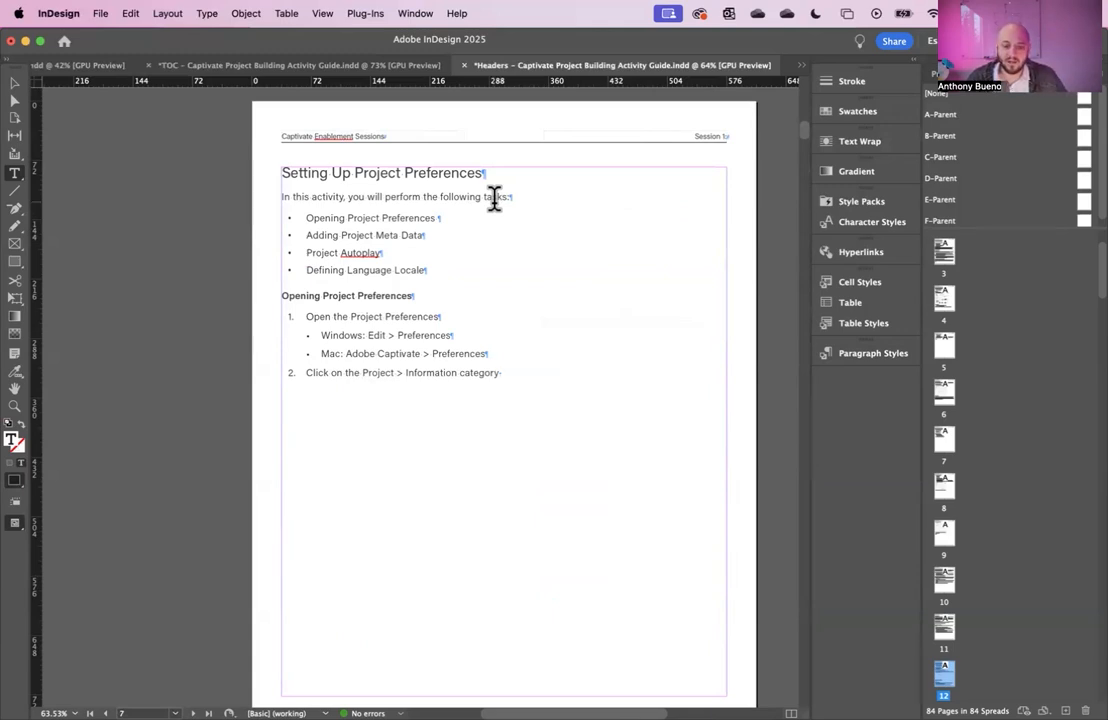
pyautogui.moveTo(490, 172); pyautogui.dragTo(252, 166)
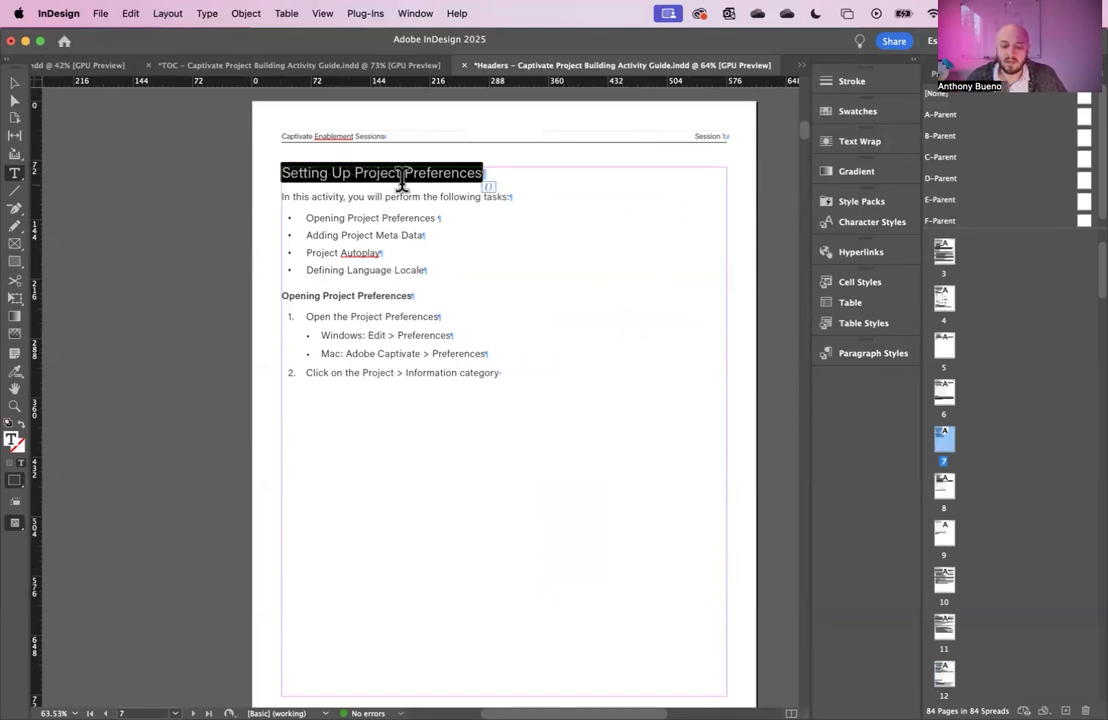
pyautogui.scroll(-20, 528, 377)
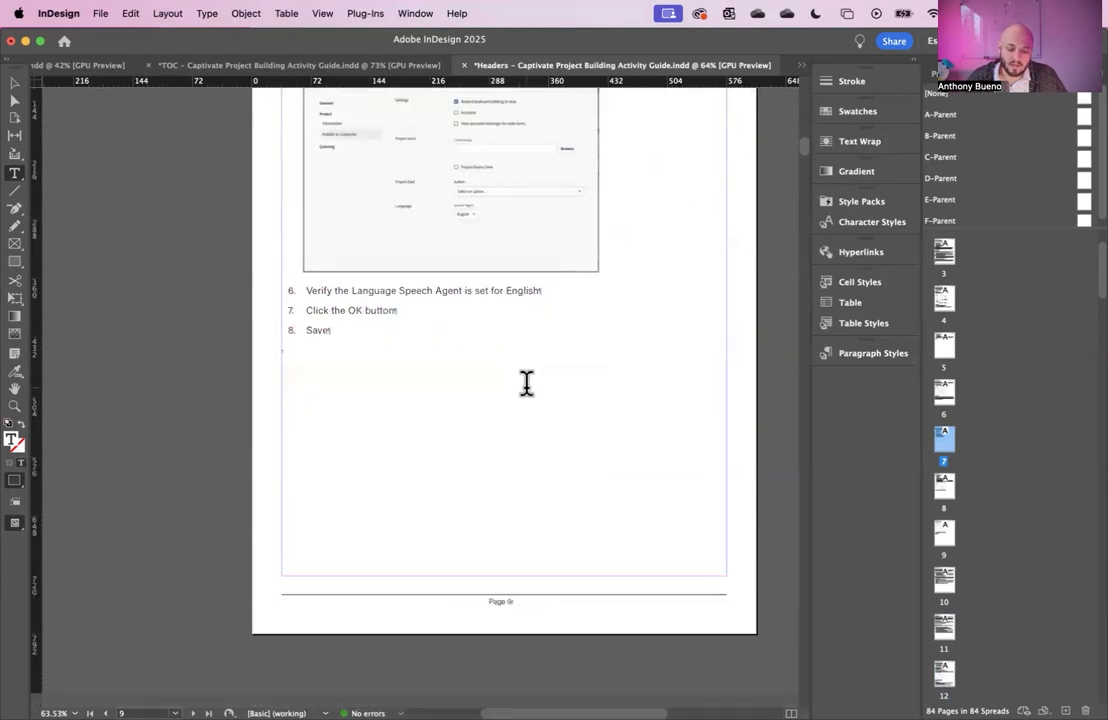
pyautogui.scroll(-10, 528, 395)
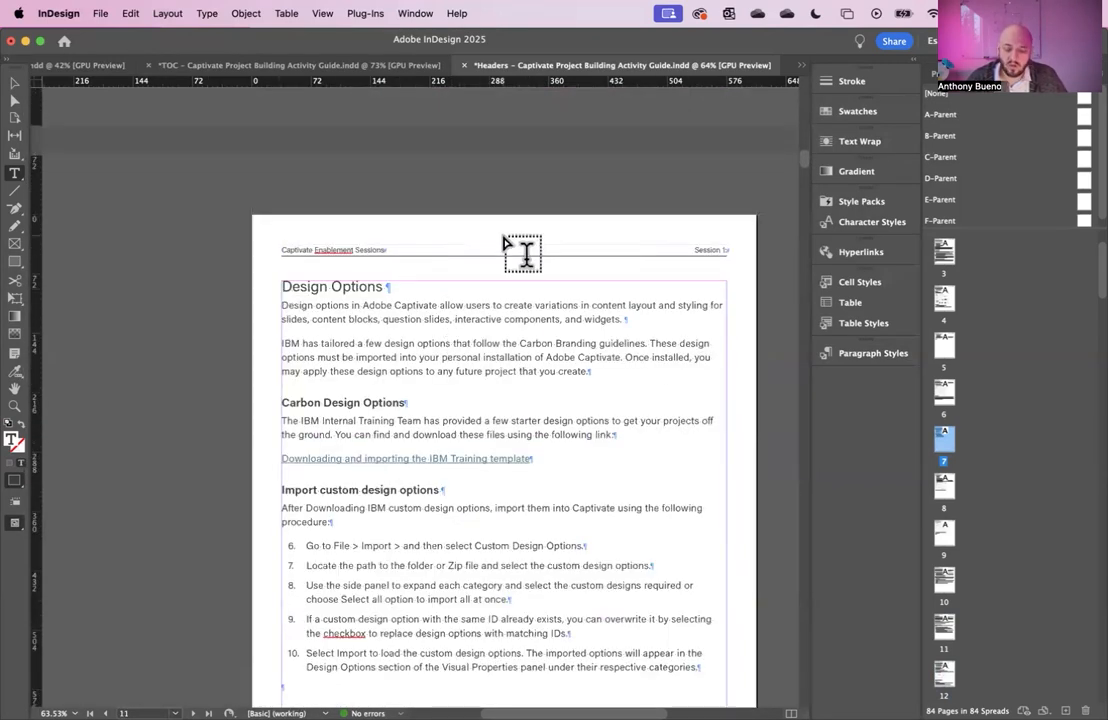
pyautogui.scroll(3, 462, 292)
pyautogui.scroll(12, 455, 290)
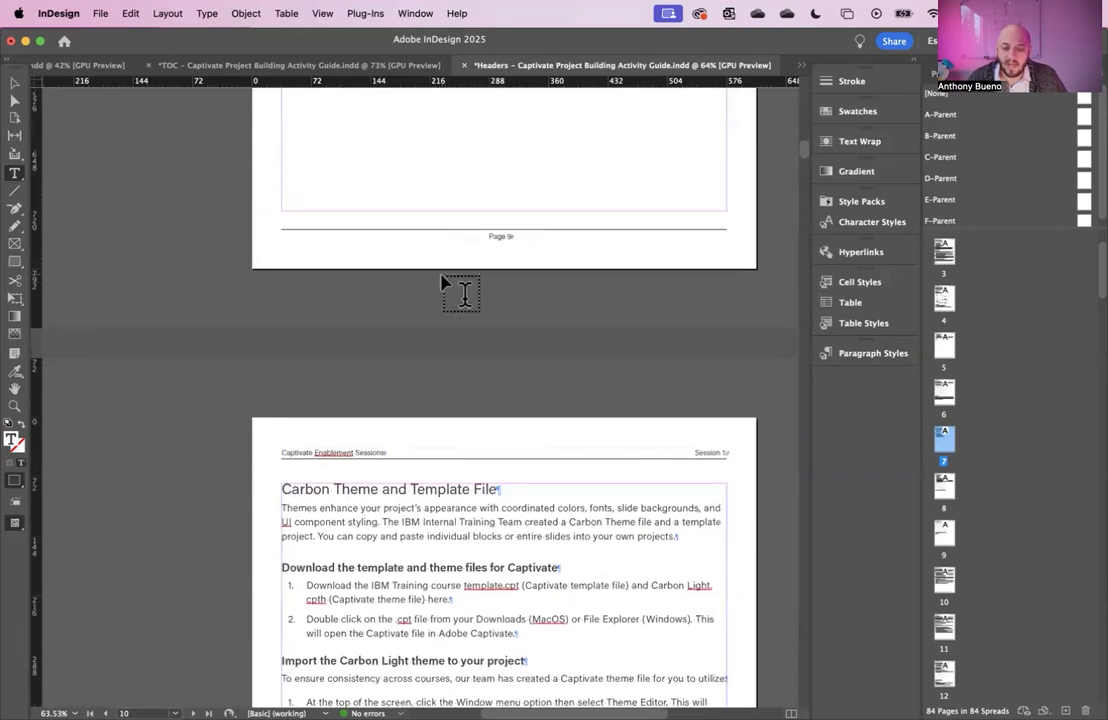
# Select the "Getting Started" heading on page 3 and open the options of its Session Header paragraph style.
pyautogui.doubleClick(945, 262)
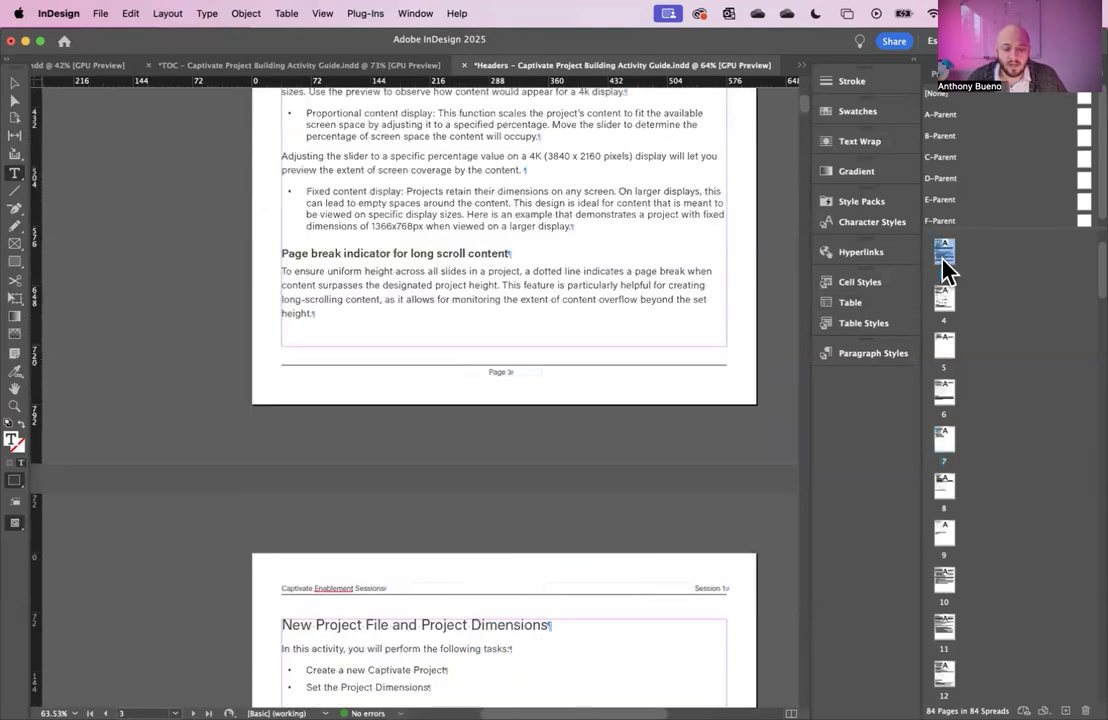
pyautogui.scroll(5, 381, 262)
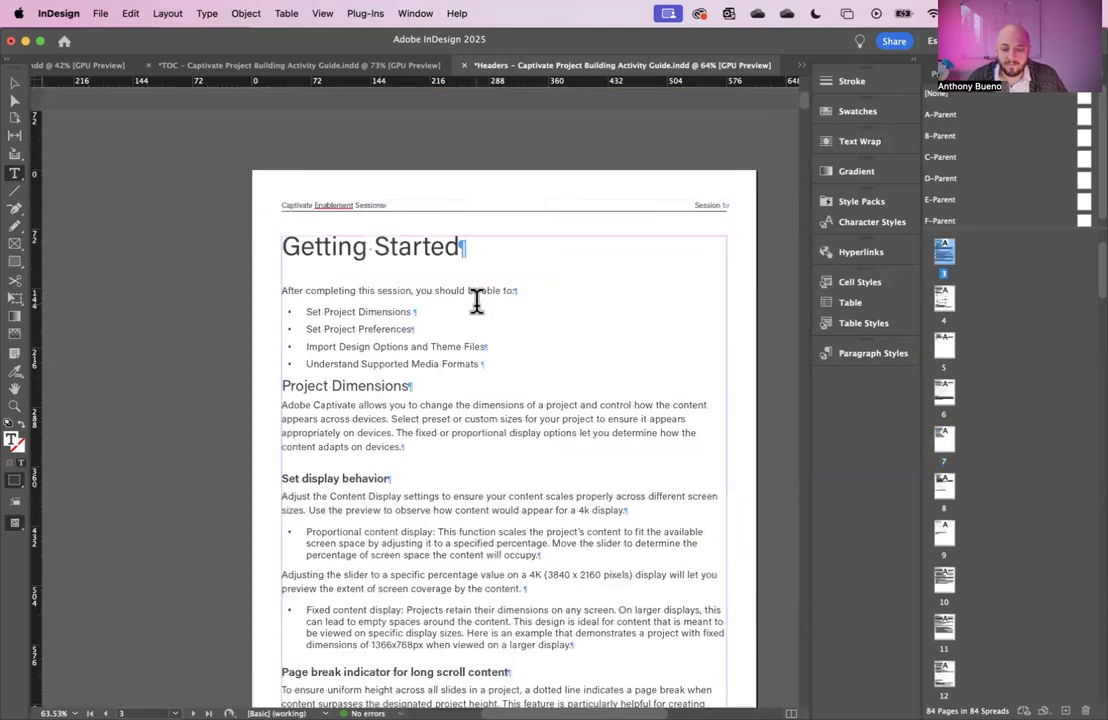
pyautogui.moveTo(495, 240); pyautogui.dragTo(301, 246)
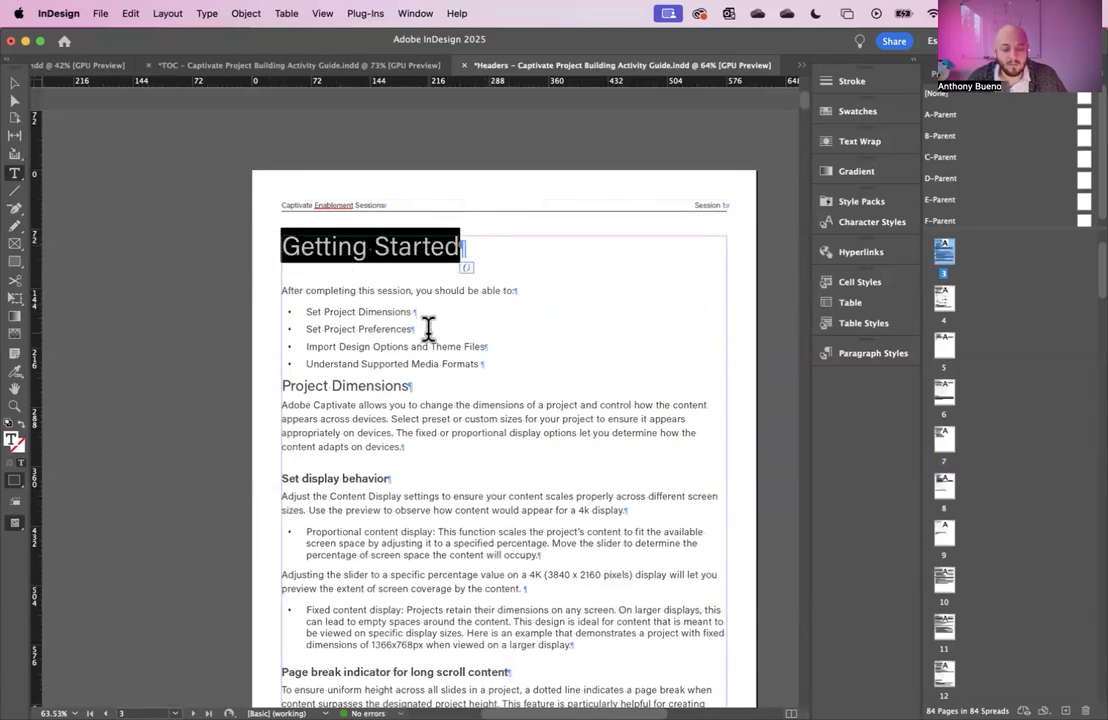
pyautogui.click(880, 355)
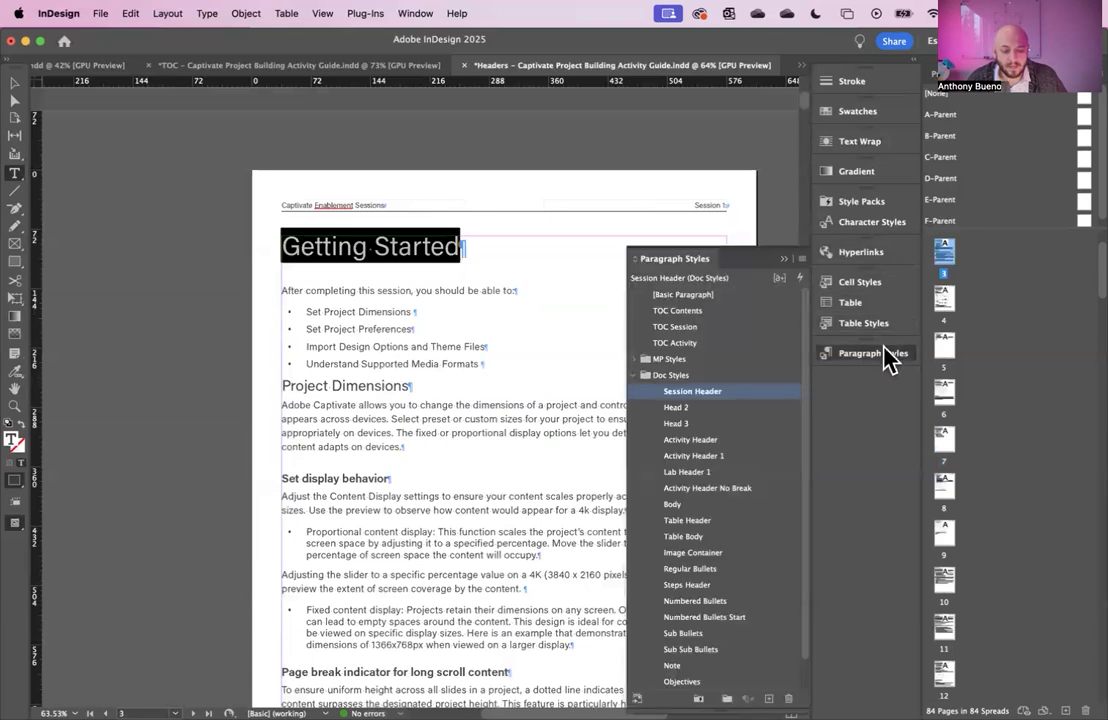
pyautogui.doubleClick(754, 405)
pyautogui.moveTo(282, 90); pyautogui.dragTo(623, 141)
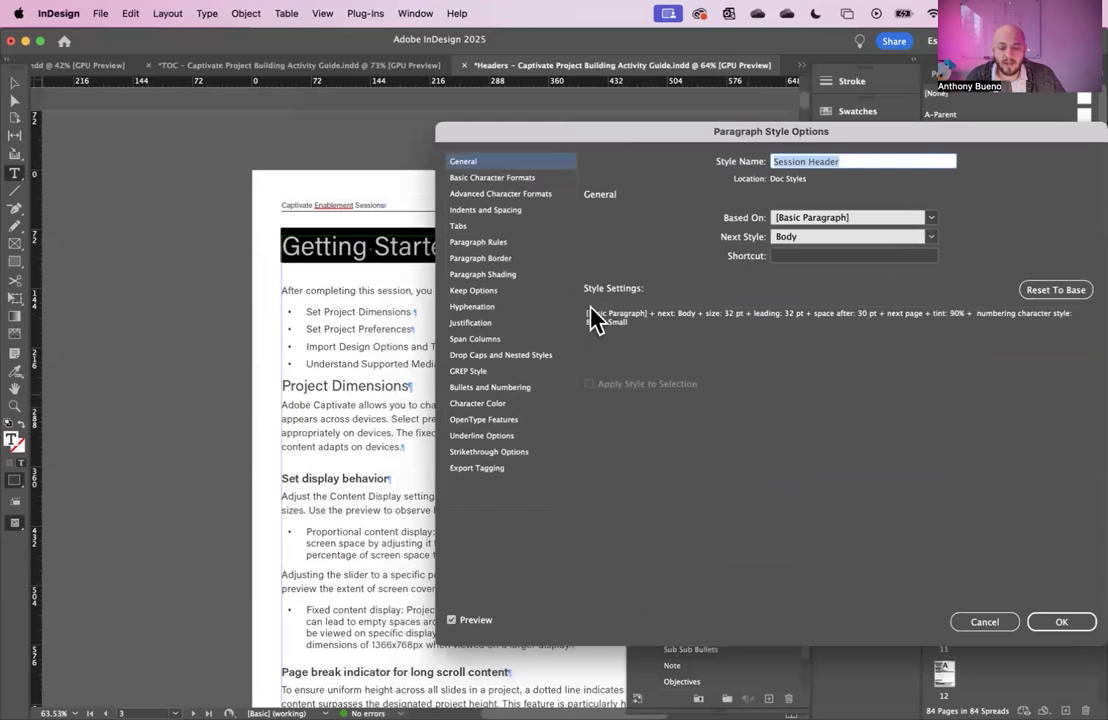
# Make the Session Header style a Numbers list with the number expression "Session ^#", using the current level placeholder, and apply the changes.
pyautogui.click(500, 389)
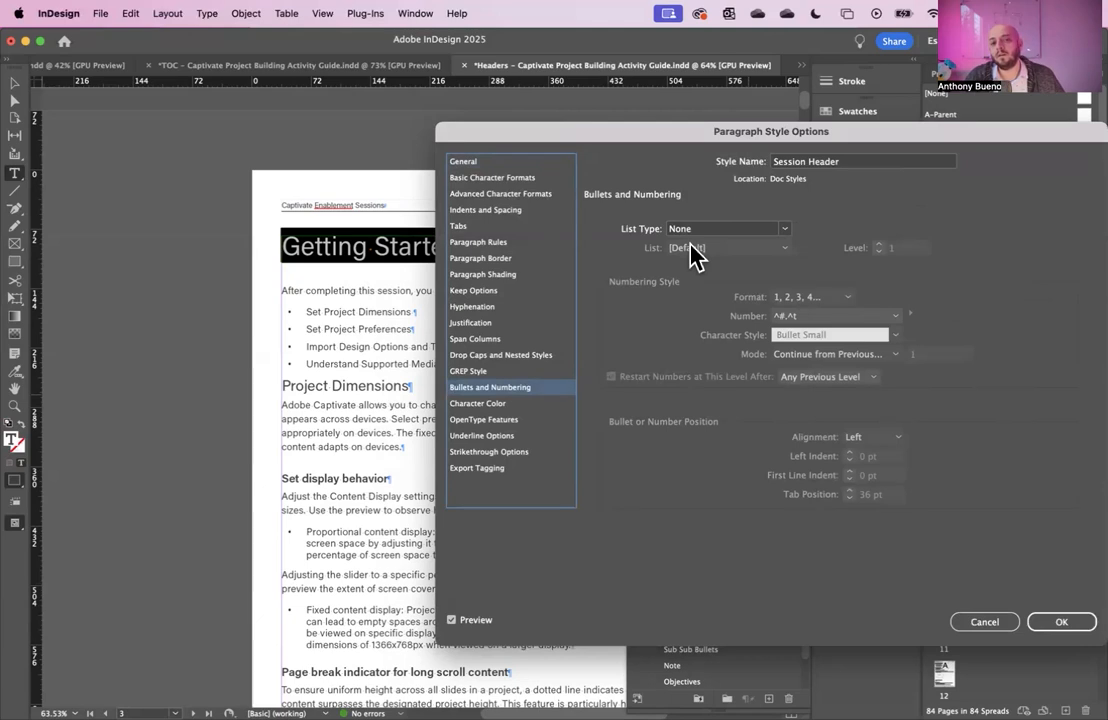
pyautogui.click(780, 232)
pyautogui.click(730, 274)
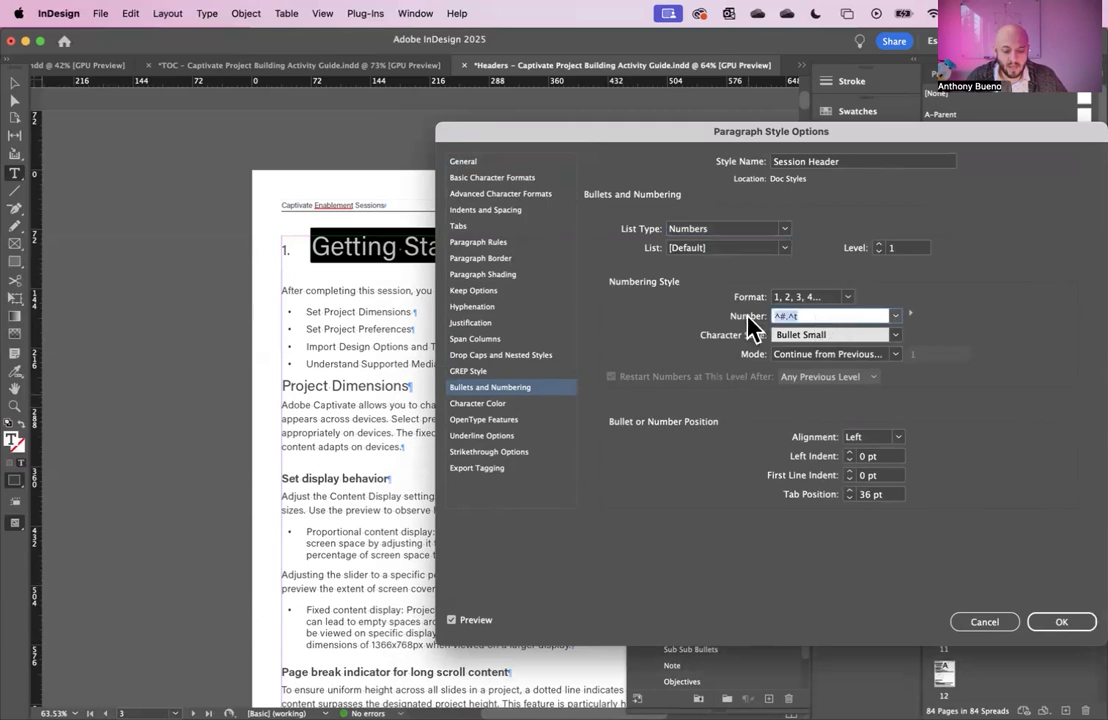
pyautogui.write('Ses')
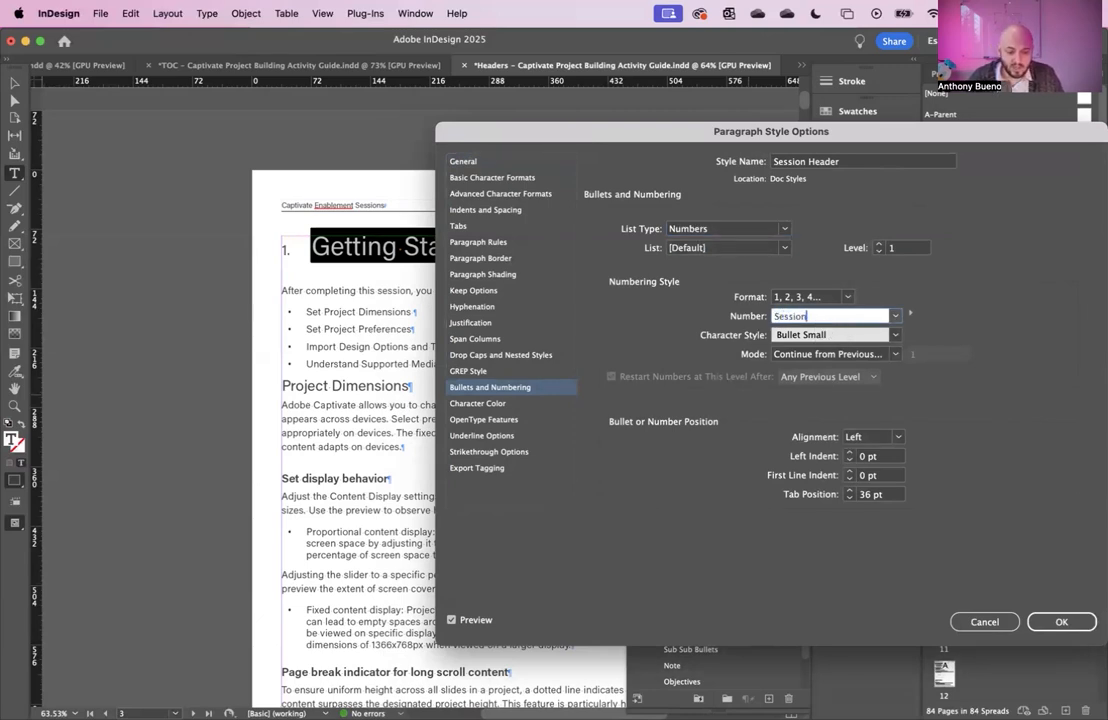
pyautogui.write('sion')
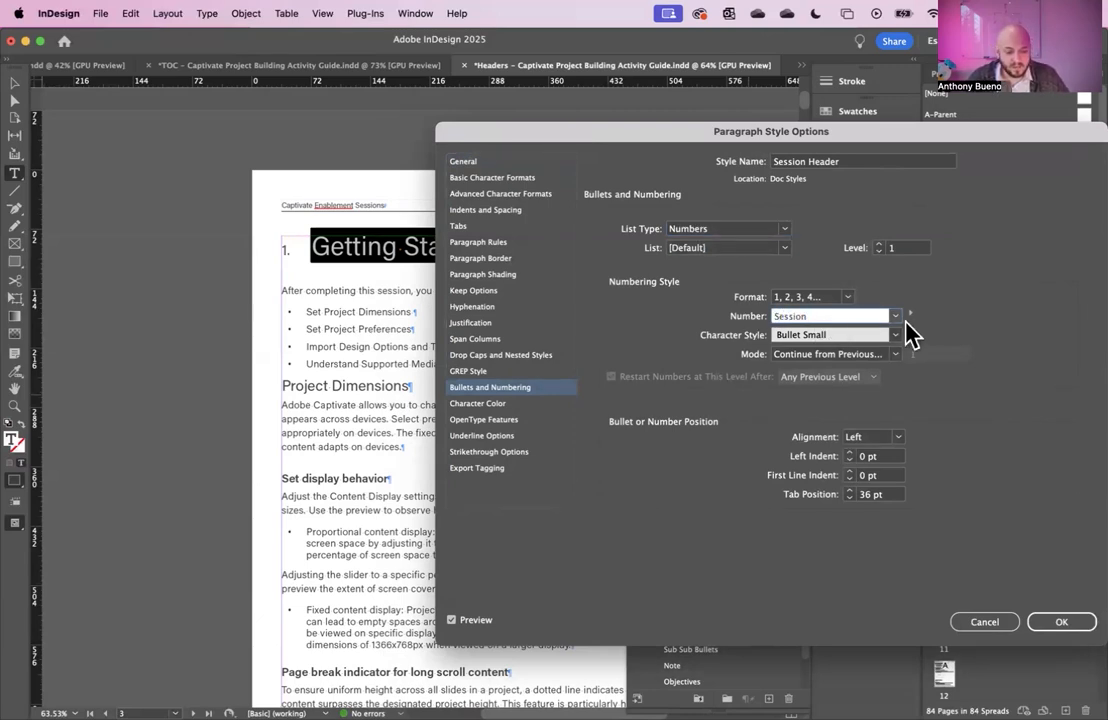
pyautogui.click(910, 314)
pyautogui.moveTo(1013, 340)
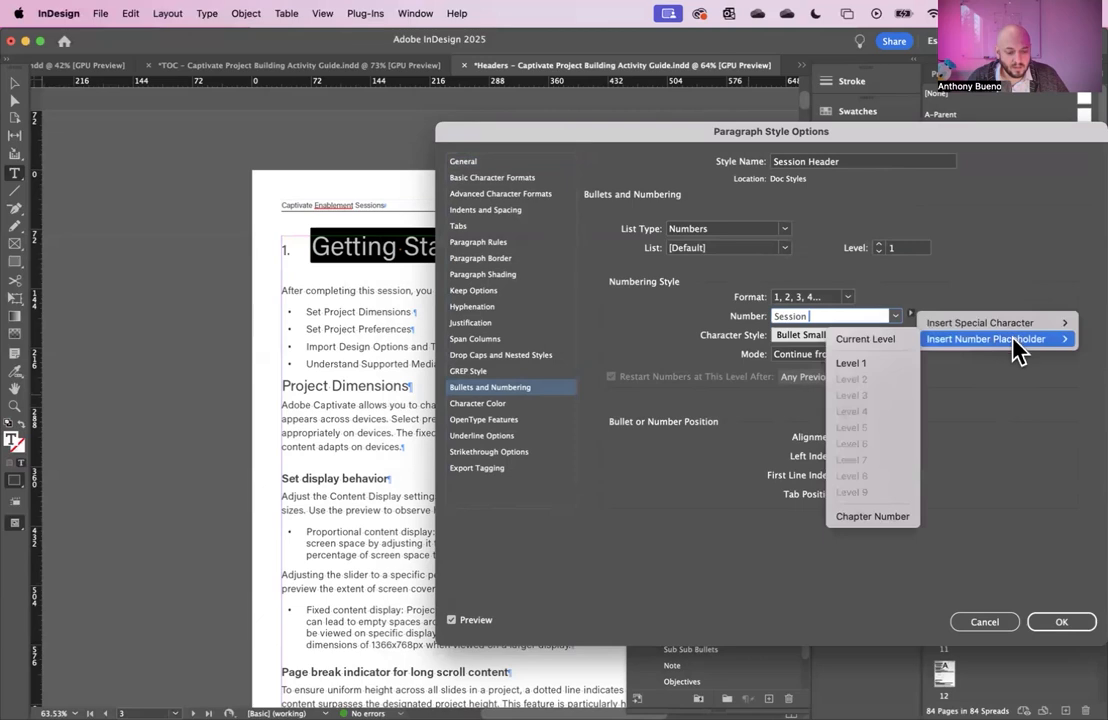
pyautogui.click(889, 341)
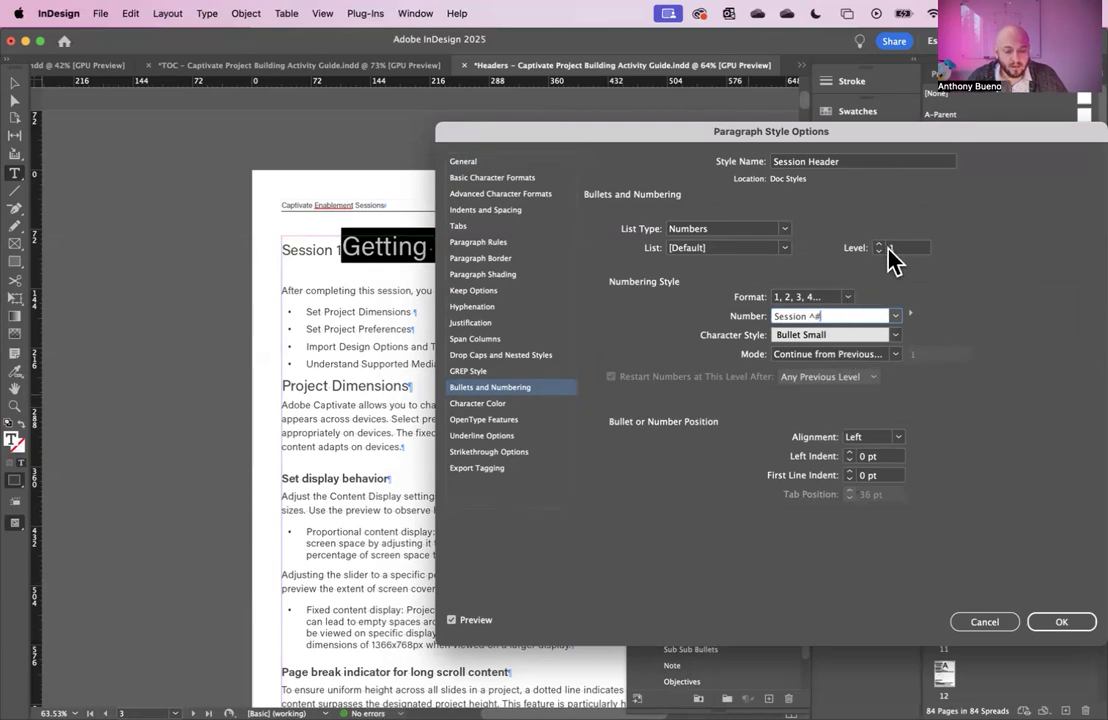
pyautogui.click(1063, 624)
# Insert a forced line break before "Getting Started" so the heading text starts on its own line beneath the session number.
pyautogui.click(358, 252)
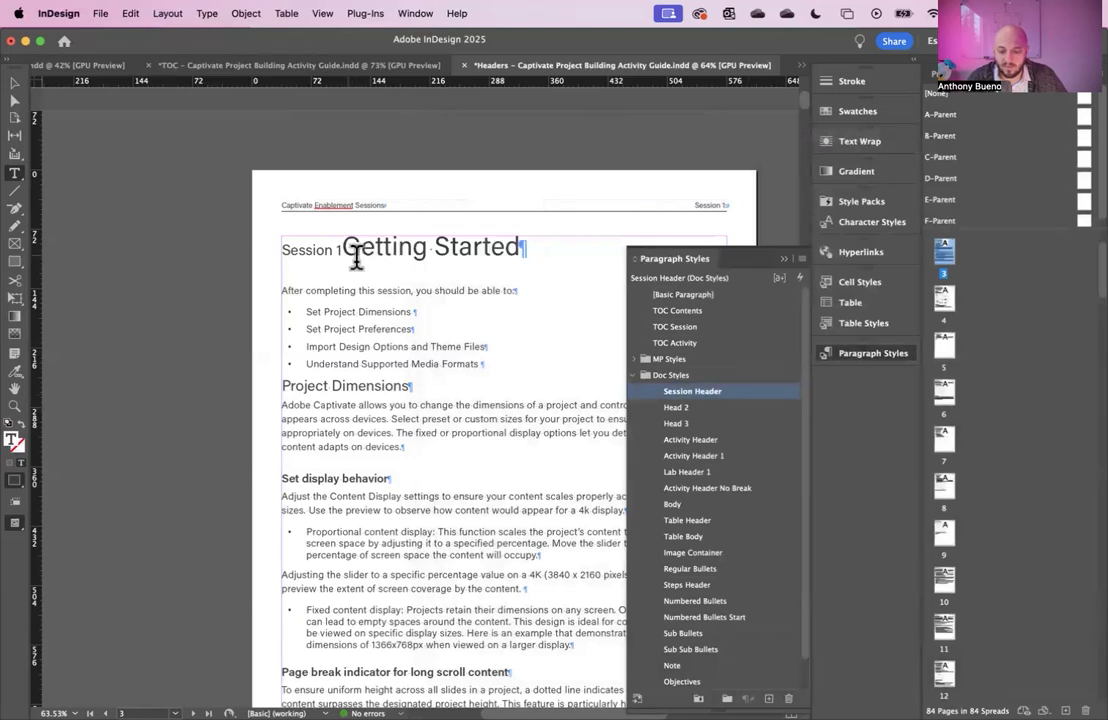
pyautogui.hotkey('shift', 'Return')
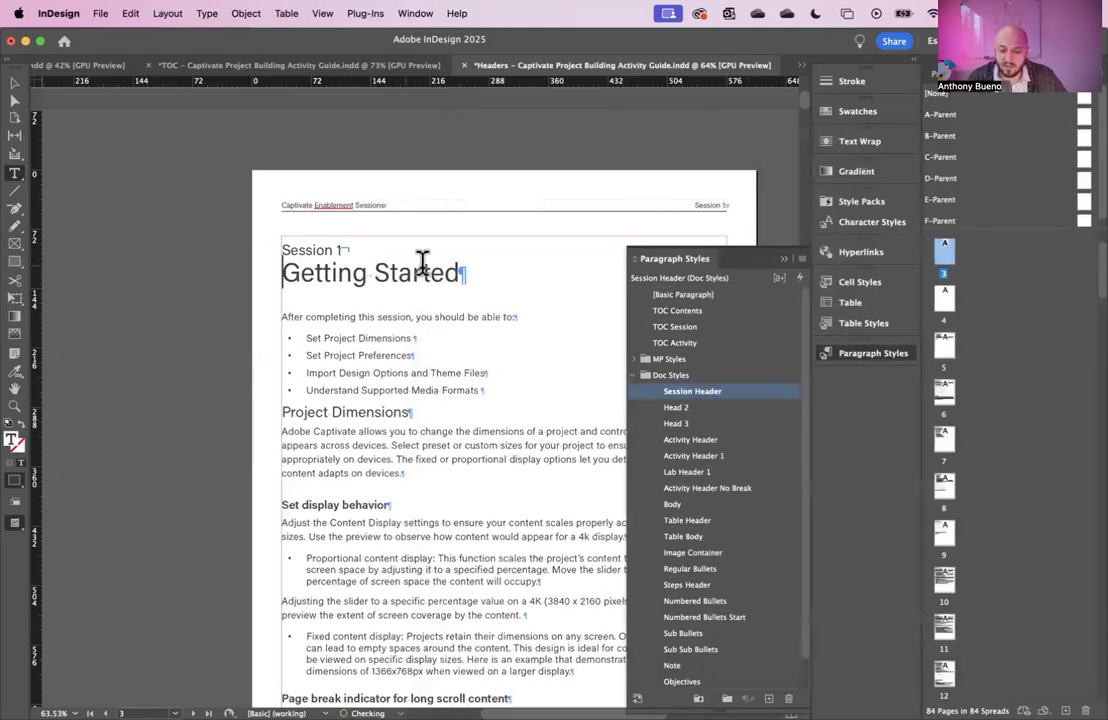
# Check which paragraph style the session heading uses and review the Session Header style's general settings.
pyautogui.click(322, 262)
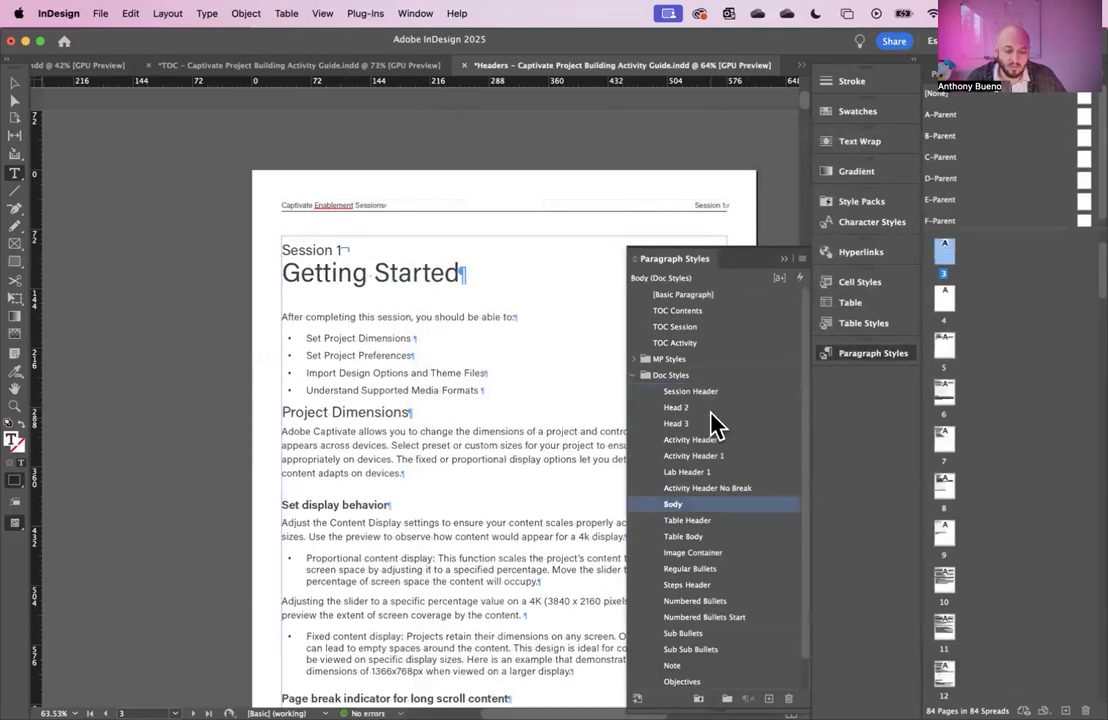
pyautogui.click(365, 282)
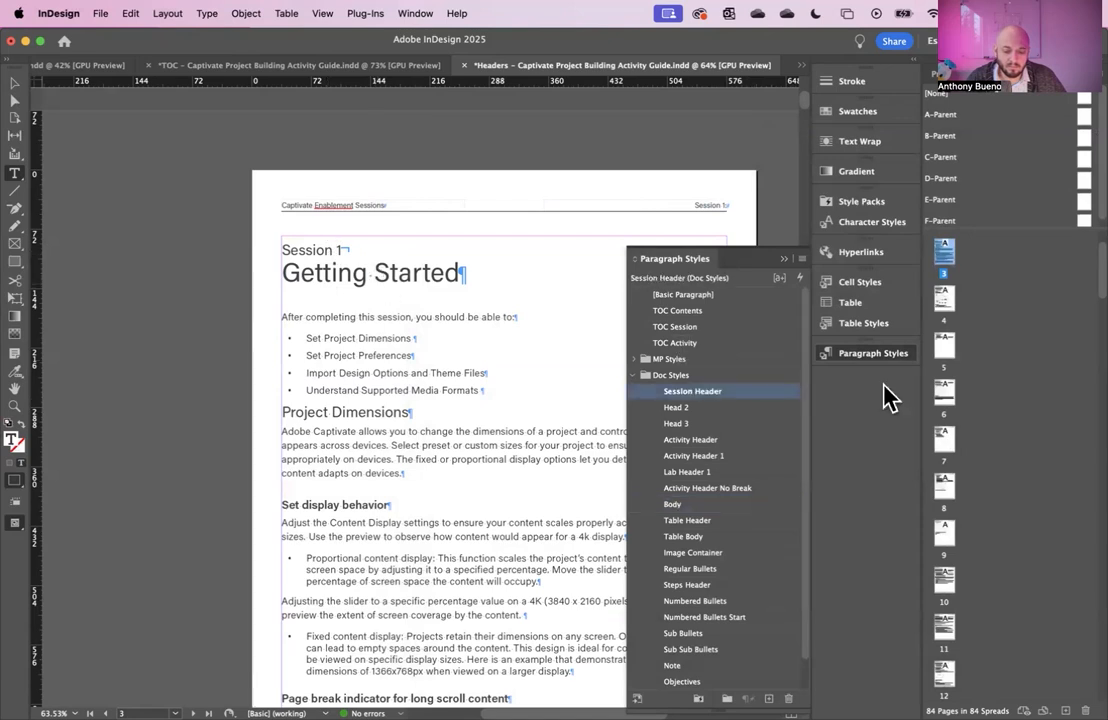
pyautogui.doubleClick(757, 393)
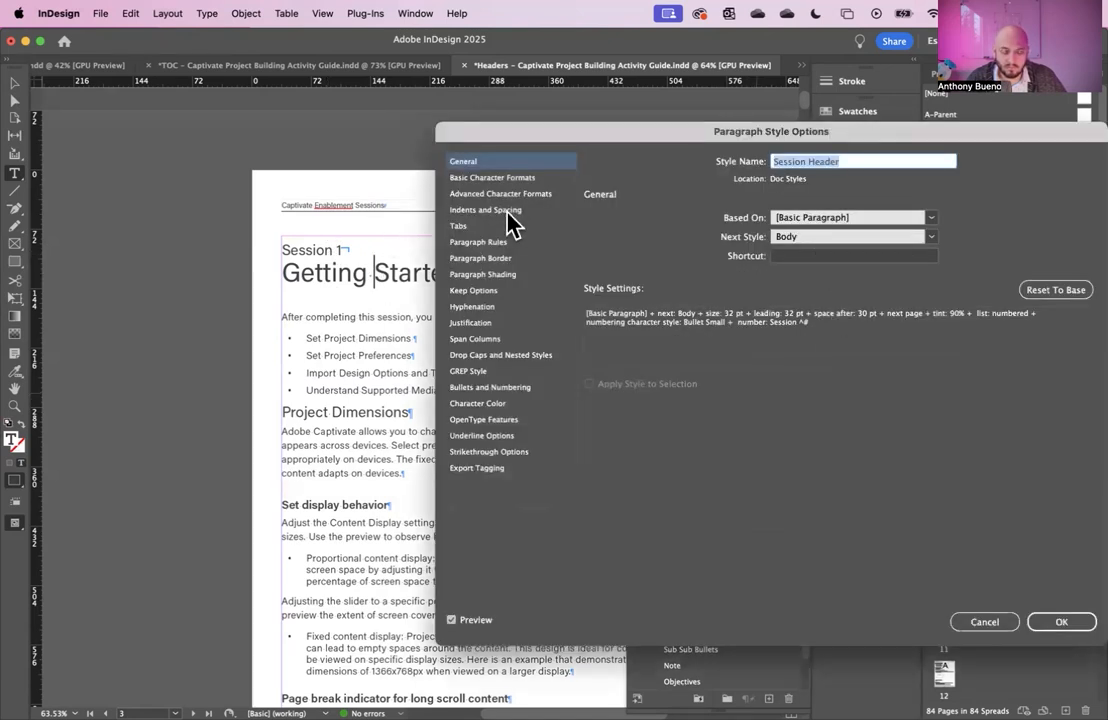
pyautogui.click(1062, 622)
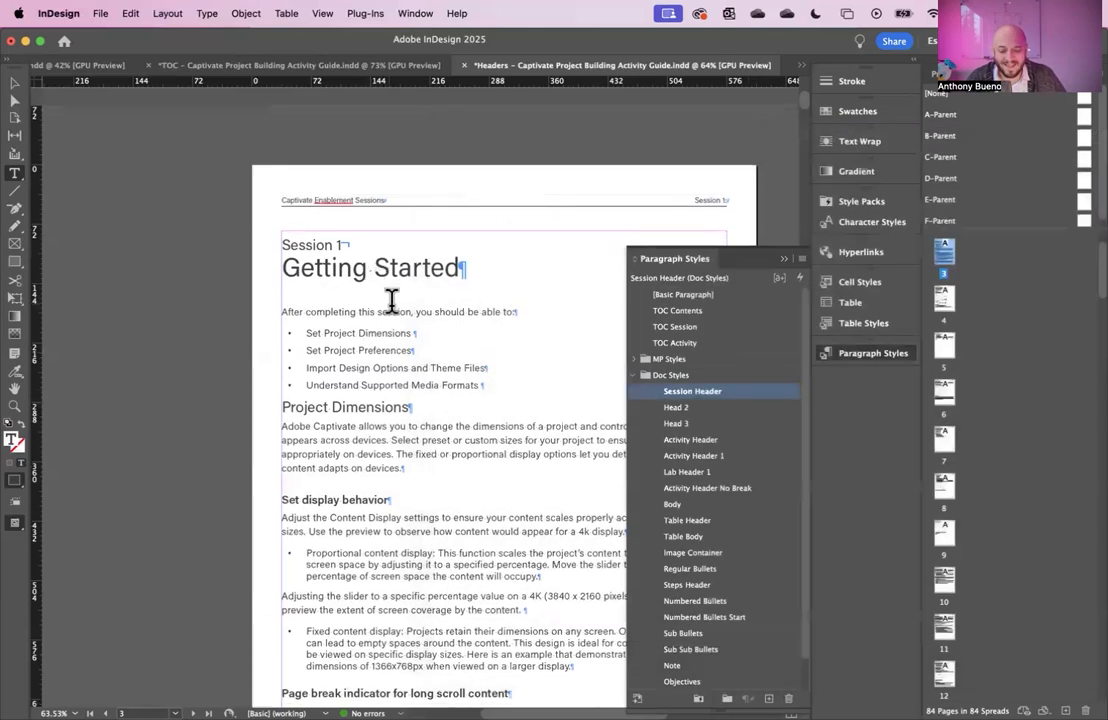
# Make the Activity Header 1 style of the "New Project File and Project Dimensions" heading a Numbers list at level 2.
pyautogui.scroll(-3, 391, 300)
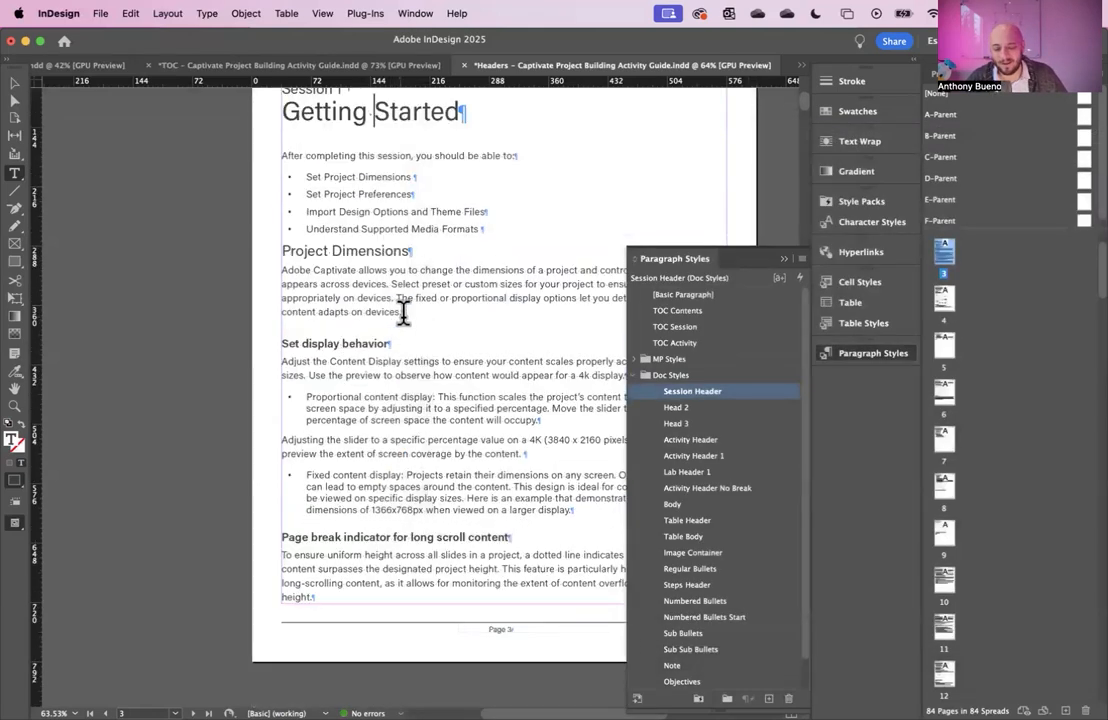
pyautogui.scroll(-12, 403, 313)
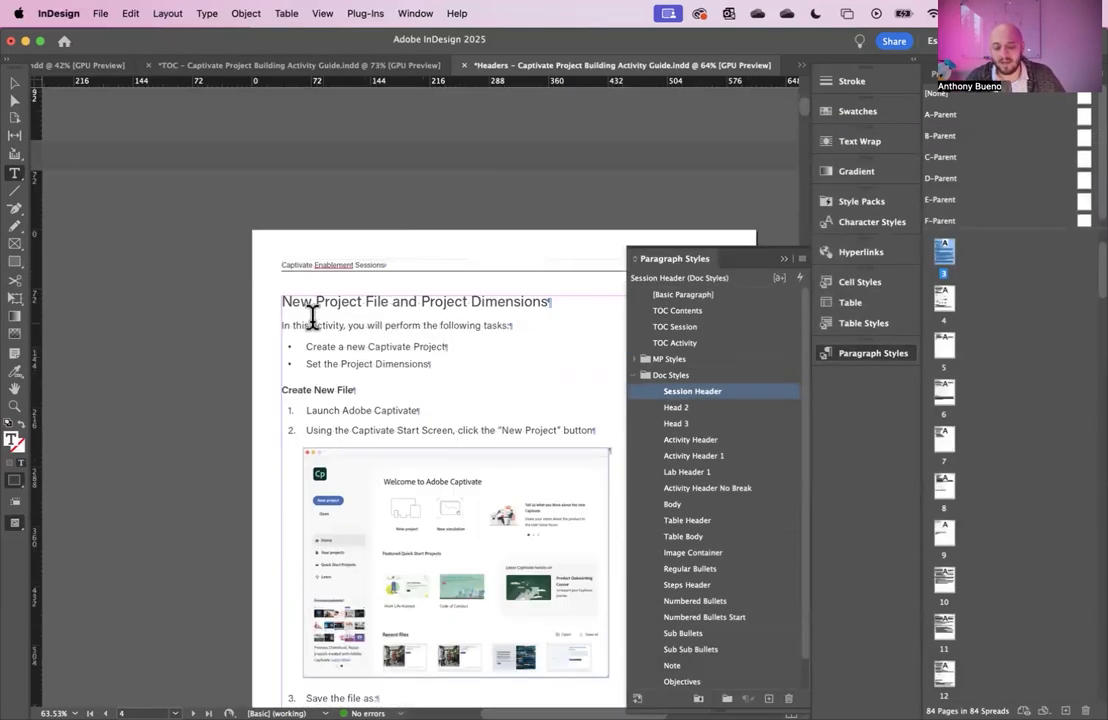
pyautogui.click(287, 302)
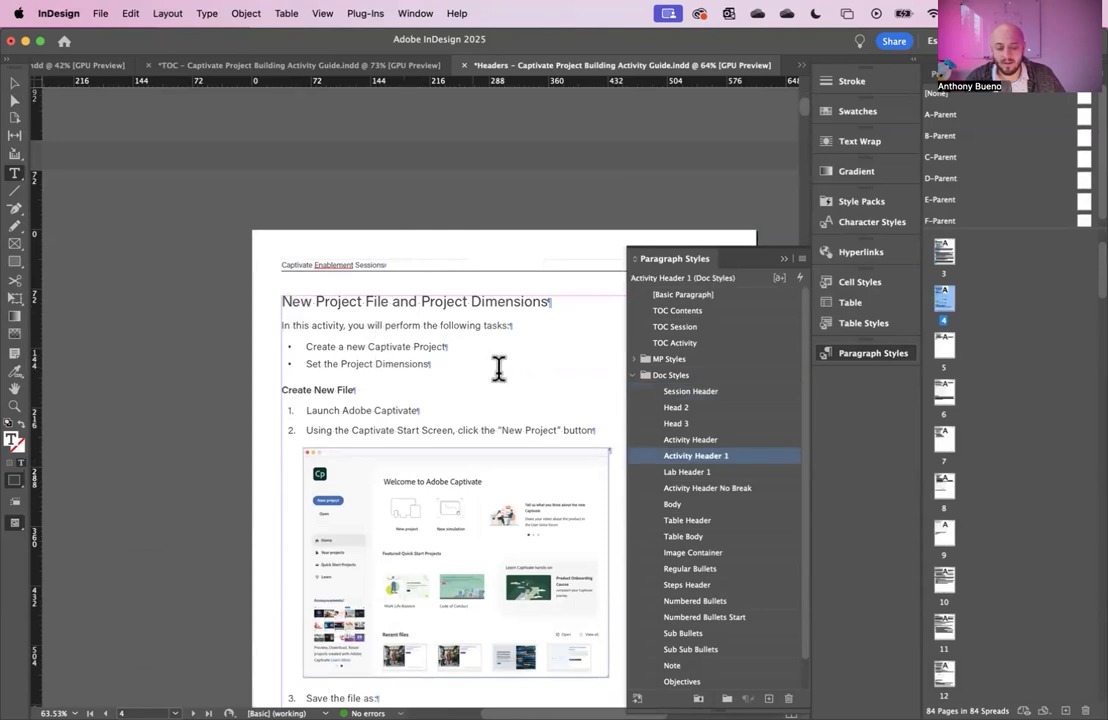
pyautogui.doubleClick(755, 460)
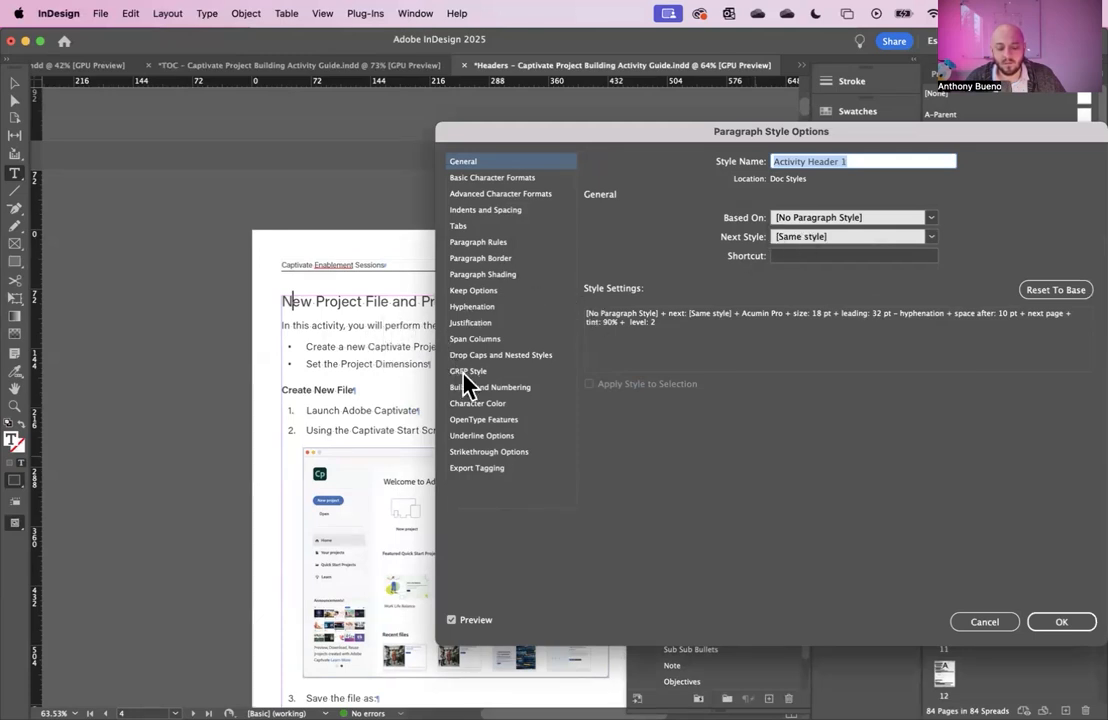
pyautogui.click(490, 388)
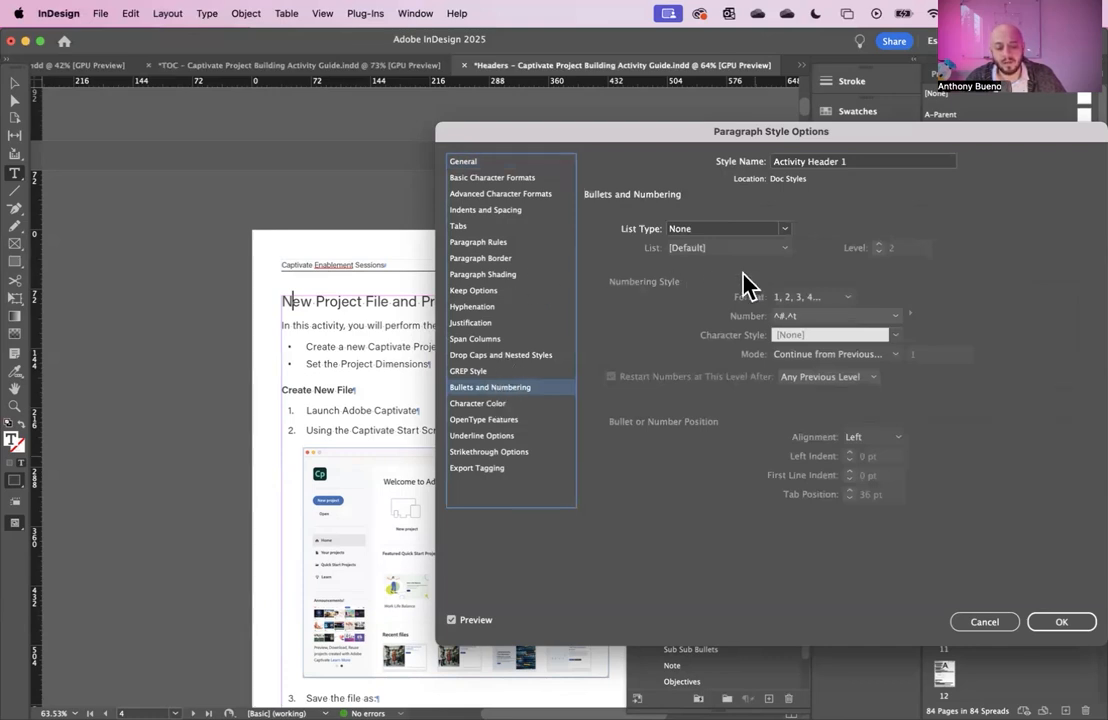
pyautogui.click(784, 229)
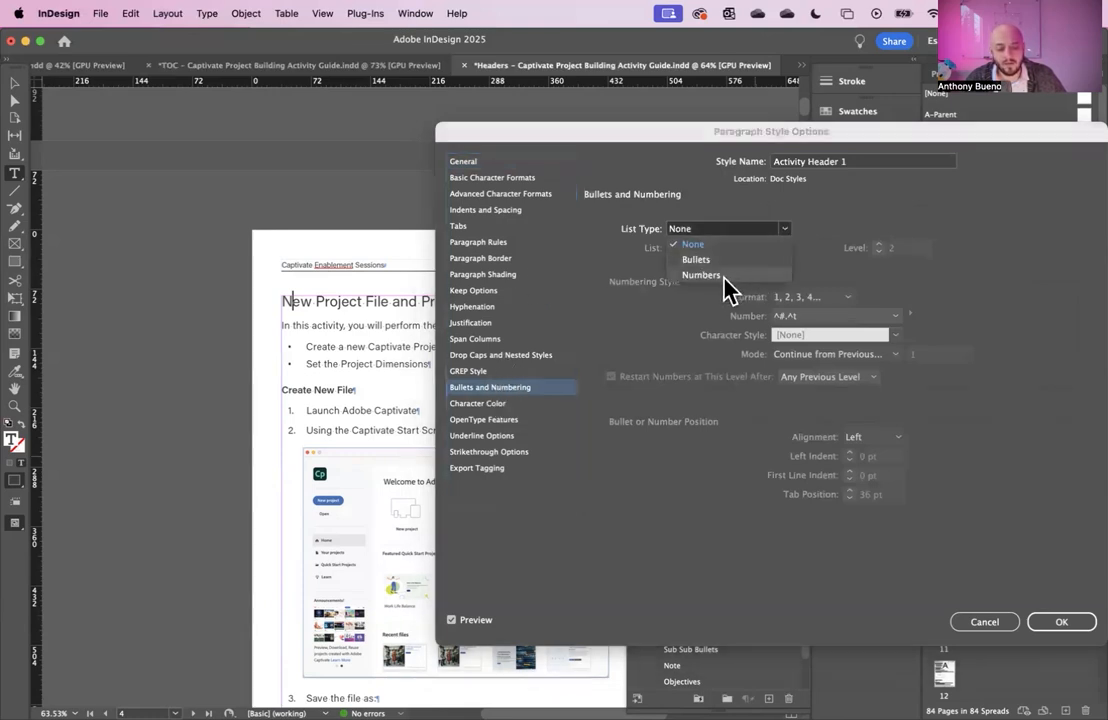
pyautogui.click(703, 275)
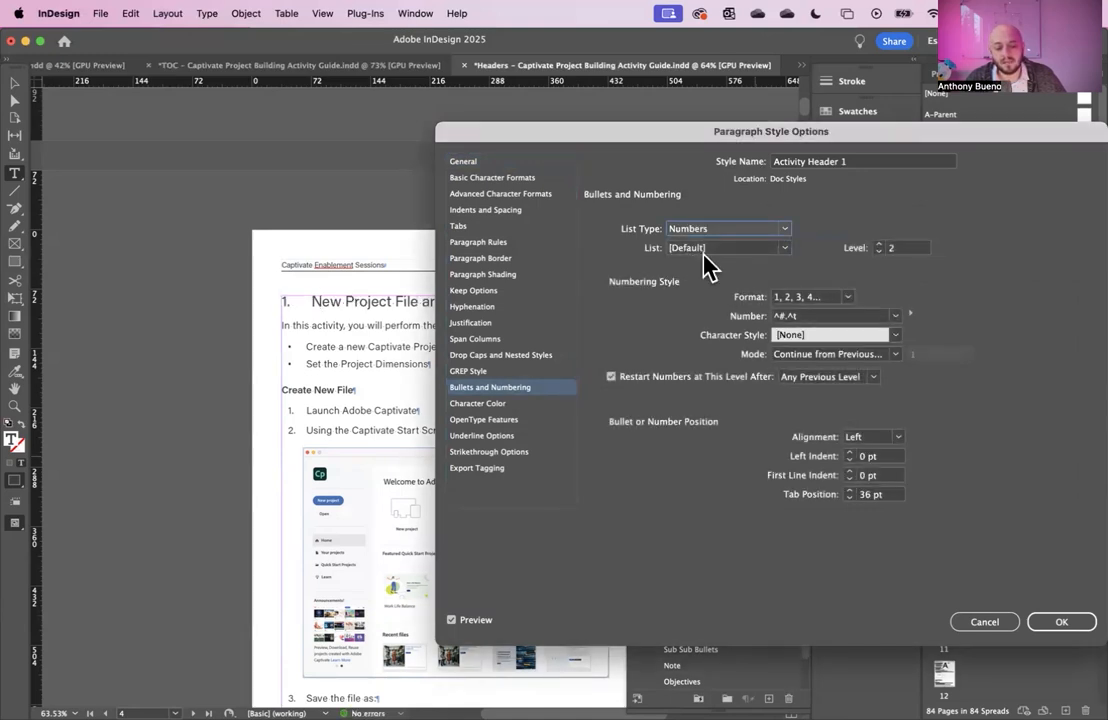
pyautogui.click(878, 253)
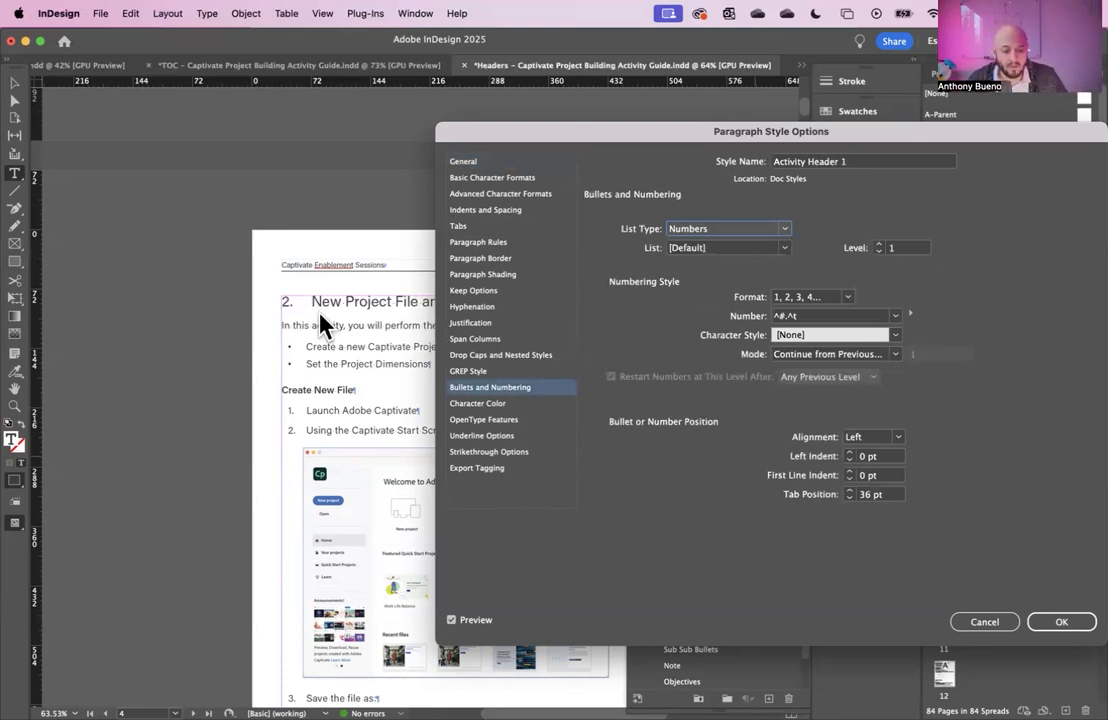
pyautogui.click(879, 245)
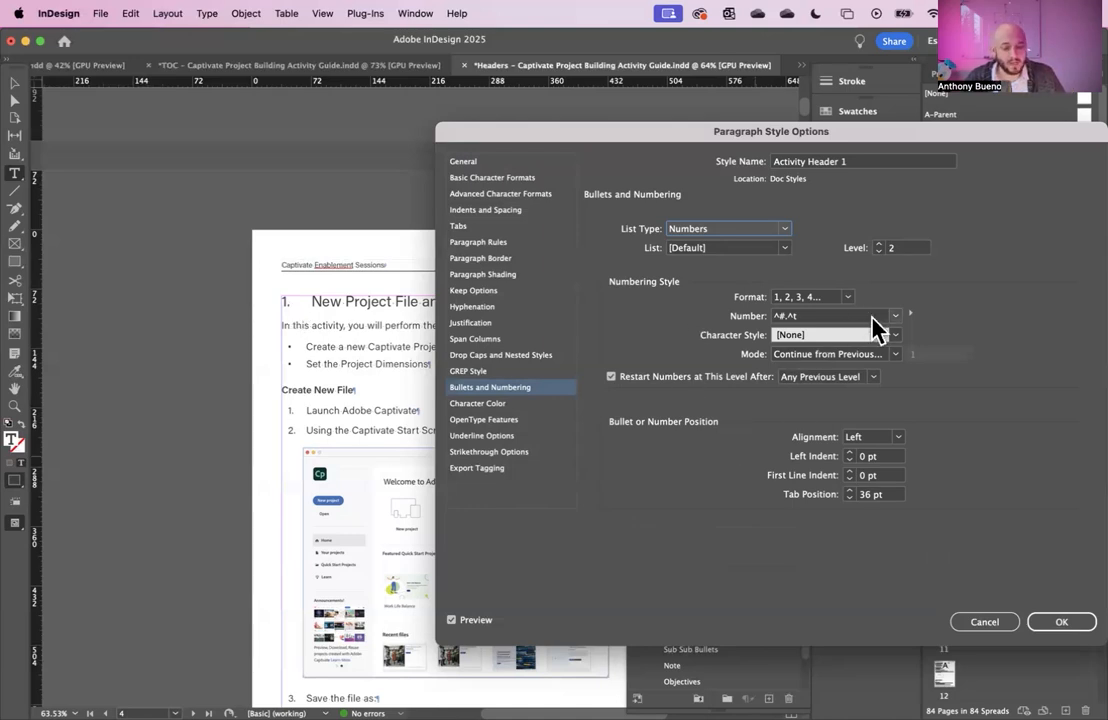
# Replace the style's number expression with "Activity ^1.^#", using the level 1 and current level placeholders separated by a period.
pyautogui.moveTo(878, 316); pyautogui.dragTo(772, 316)
pyautogui.press('BackSpace')
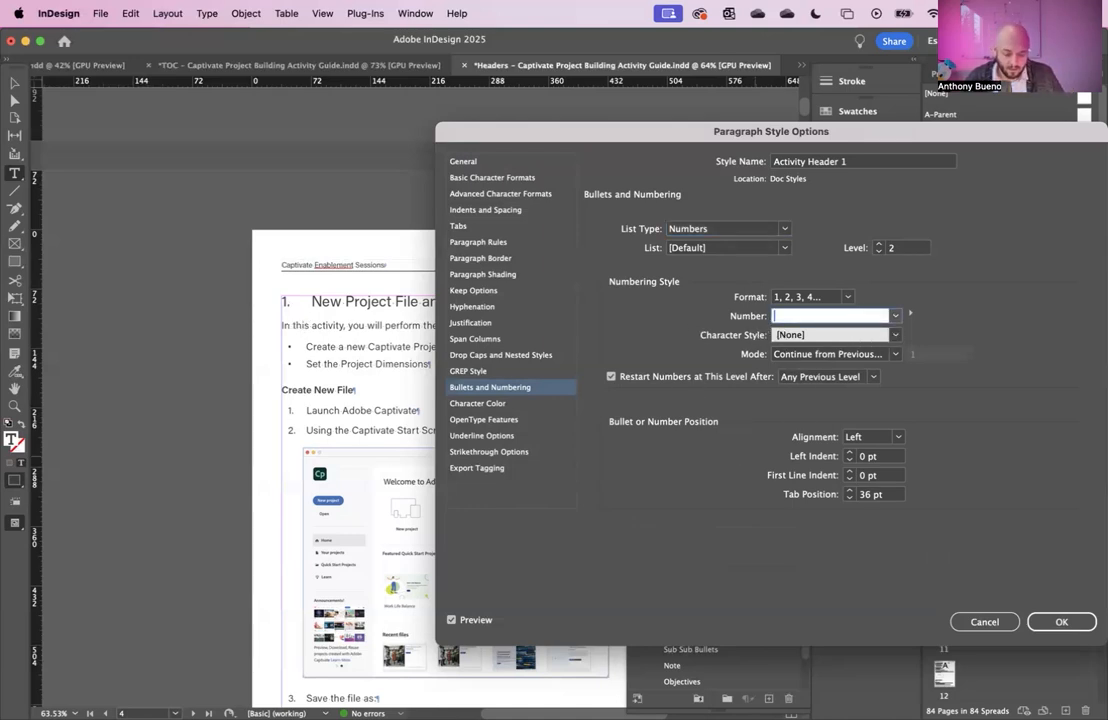
pyautogui.write('Activity')
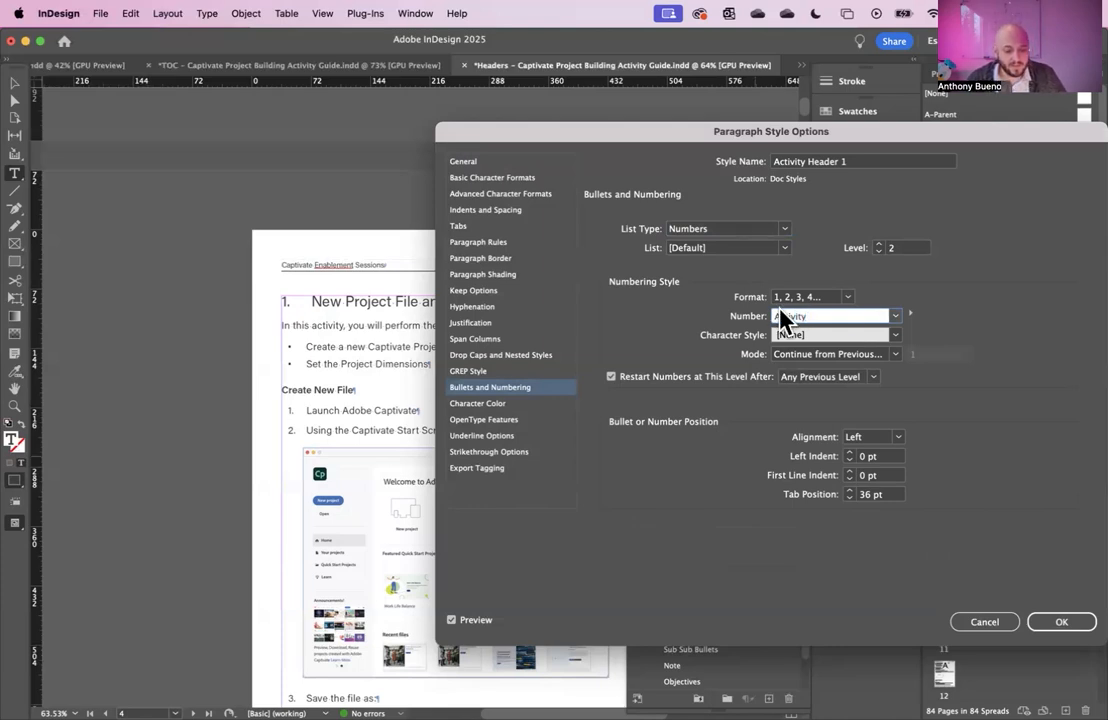
pyautogui.click(912, 314)
pyautogui.moveTo(935, 341)
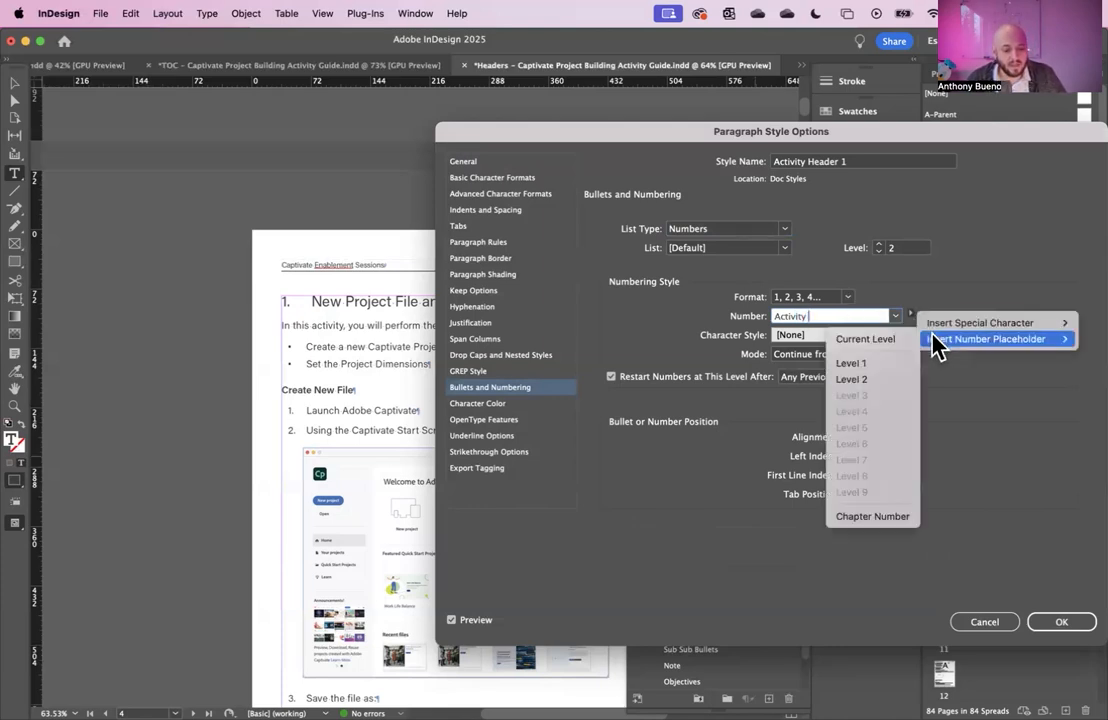
pyautogui.click(884, 375)
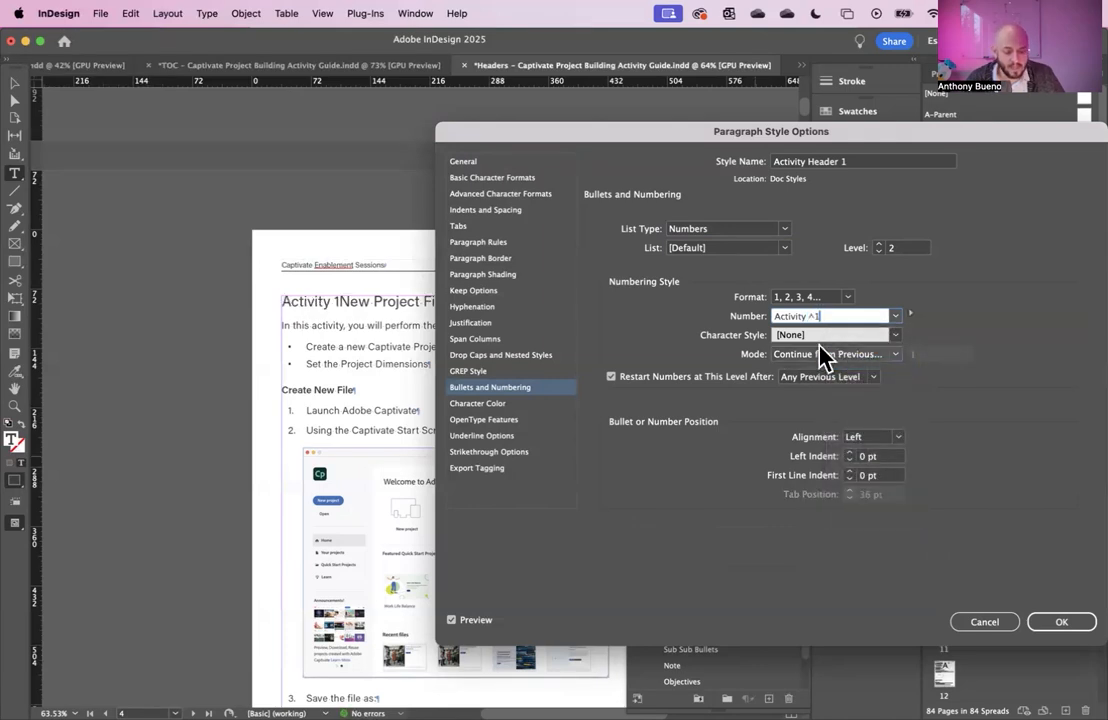
pyautogui.write('.')
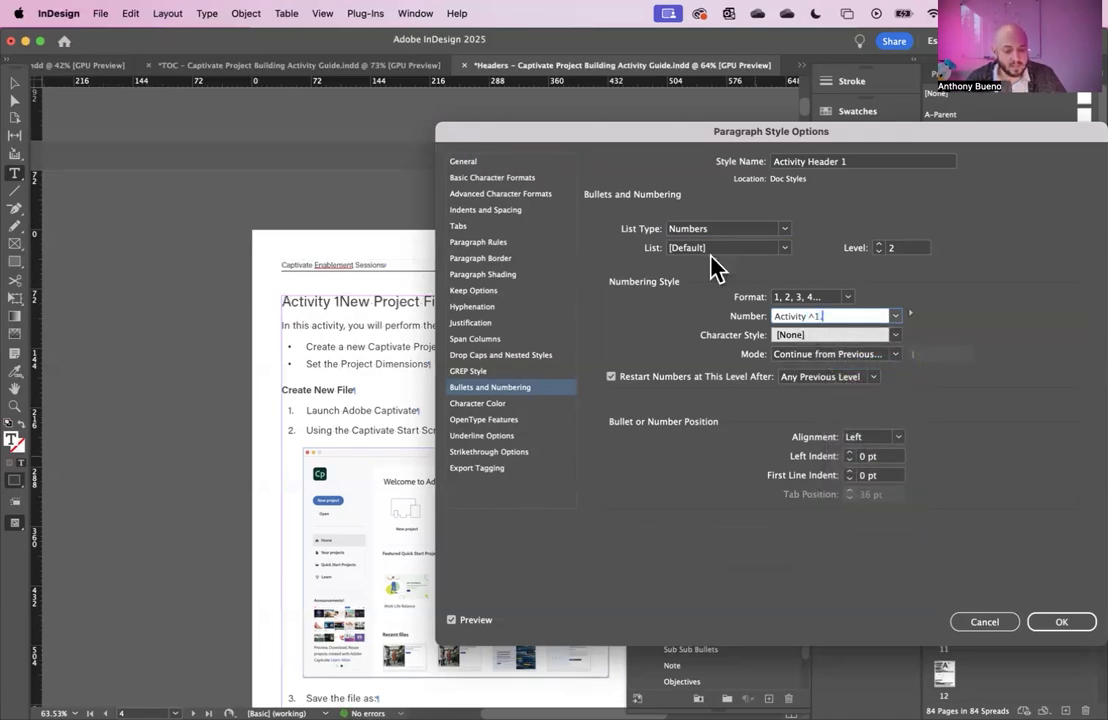
pyautogui.click(910, 320)
pyautogui.moveTo(947, 334)
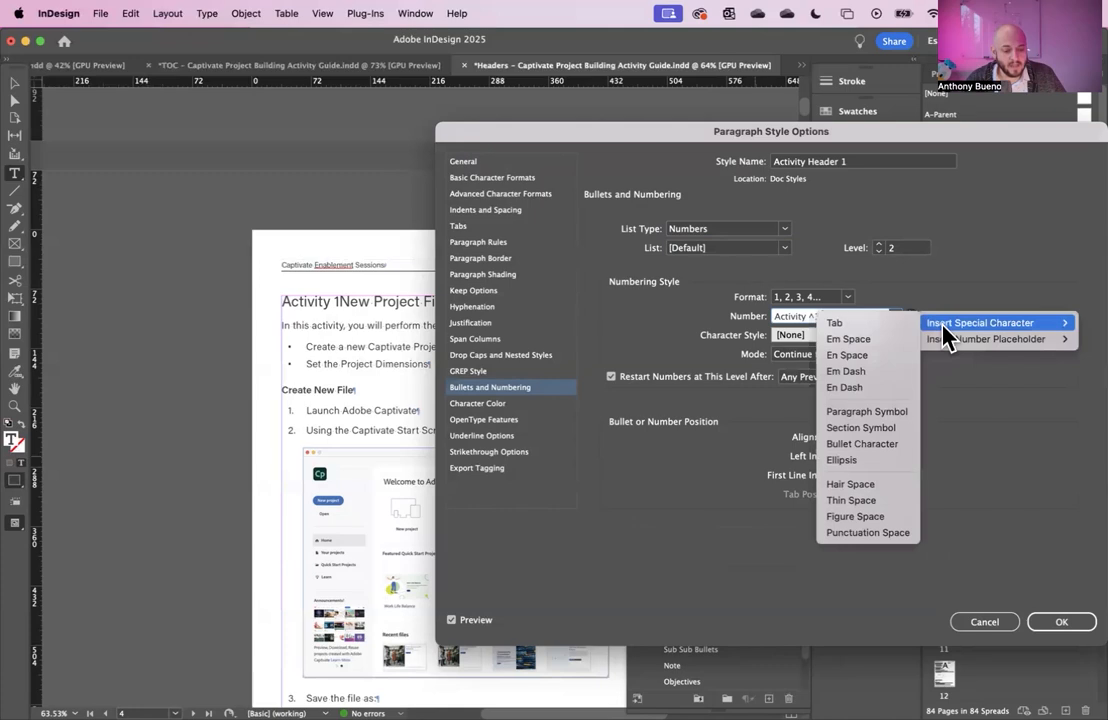
pyautogui.click(908, 345)
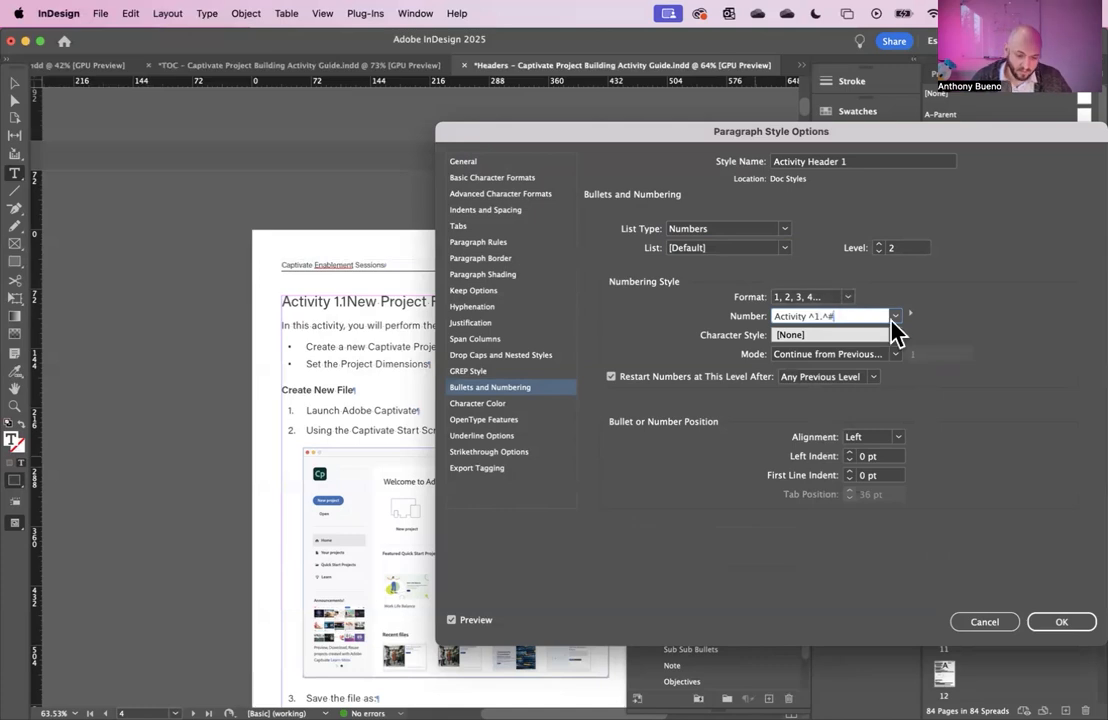
# Append a tab special character to the end of the activity number expression.
pyautogui.click(911, 315)
pyautogui.moveTo(945, 329)
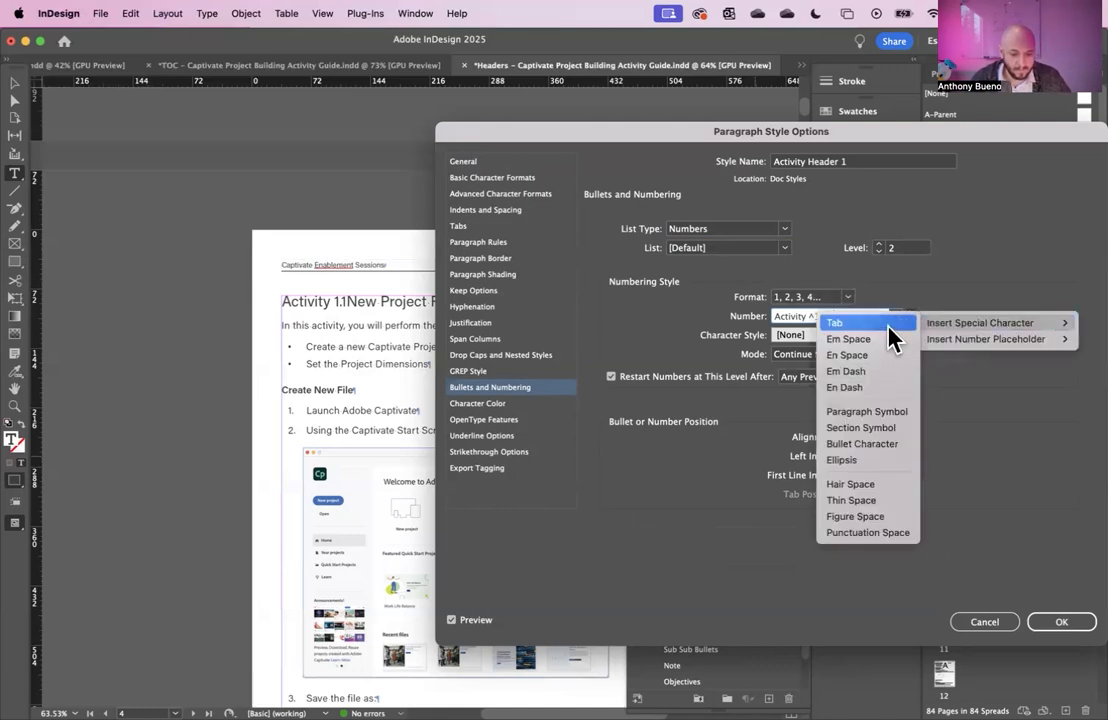
pyautogui.click(831, 322)
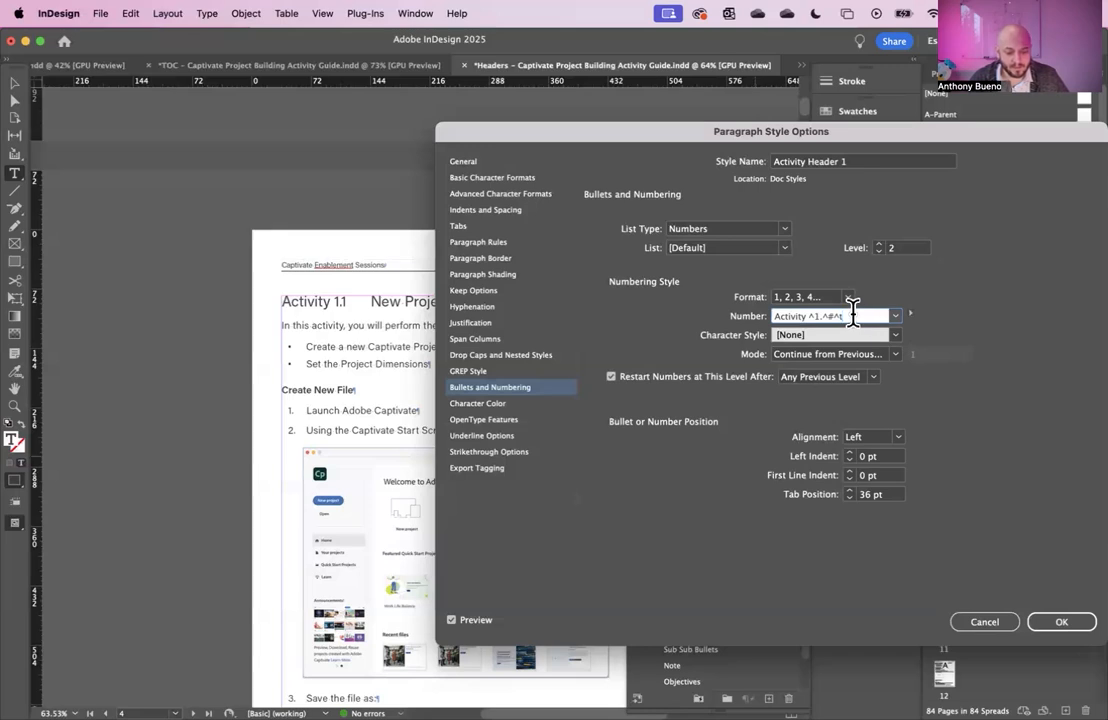
# Replace the ending of the activity number expression with a colon and a space, removing the stray caret to give "Activity ^1.:".
pyautogui.click(1005, 441)
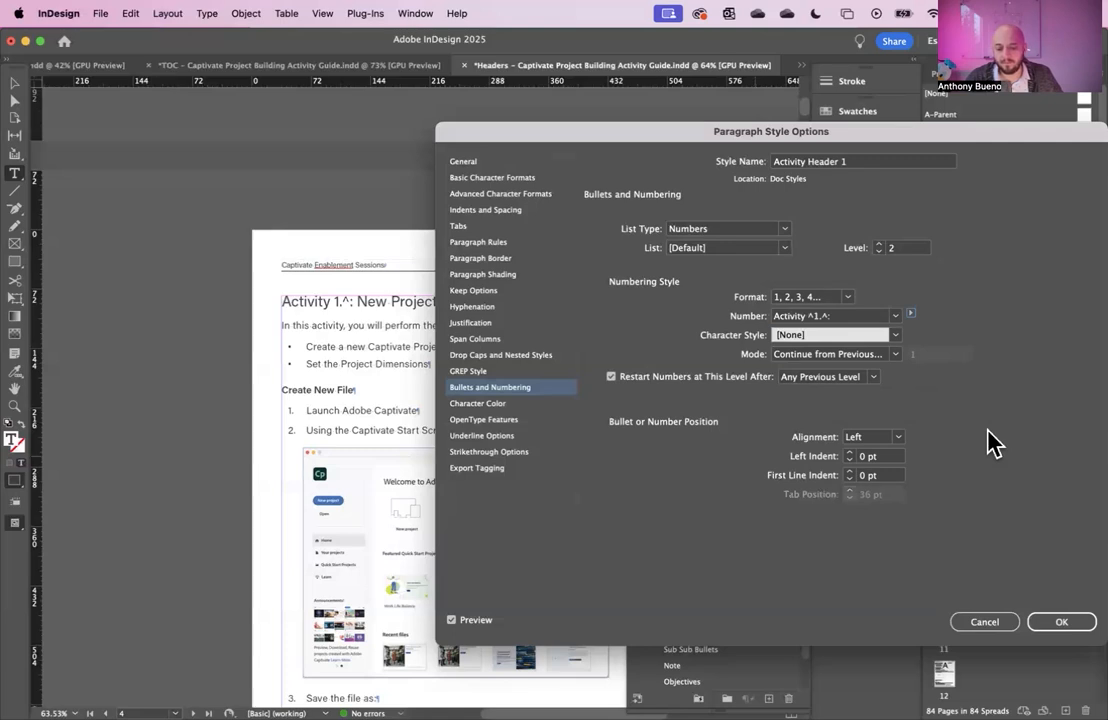
pyautogui.click(831, 318)
pyautogui.press('BackSpace')
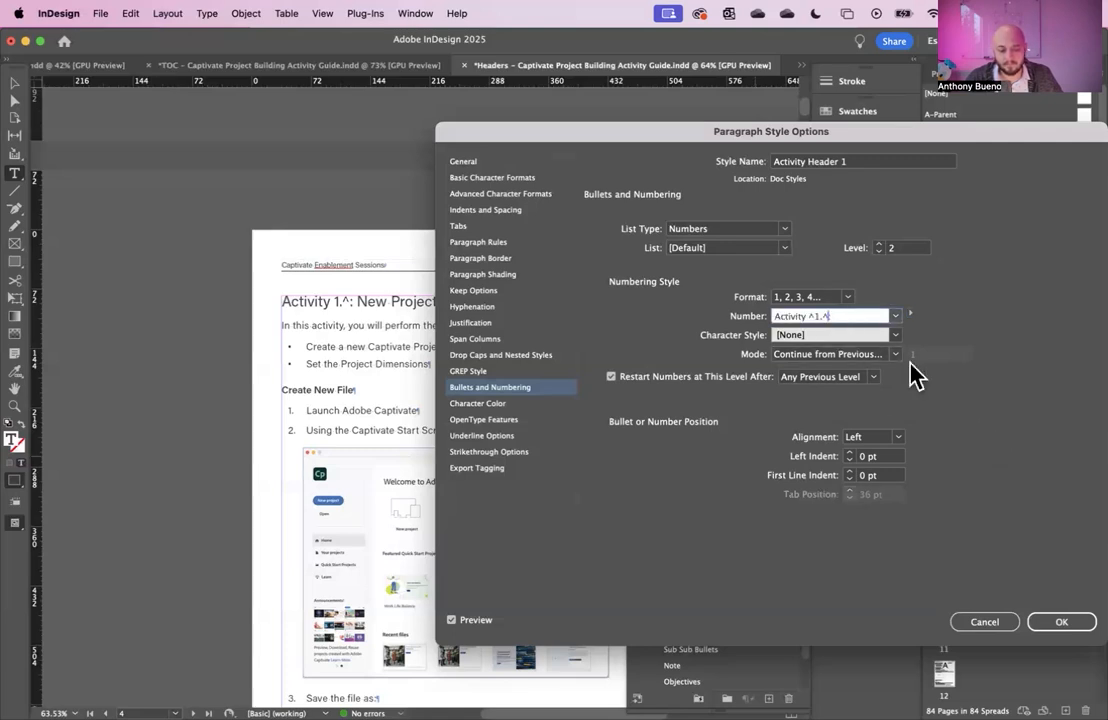
pyautogui.write(':')
pyautogui.click(978, 530)
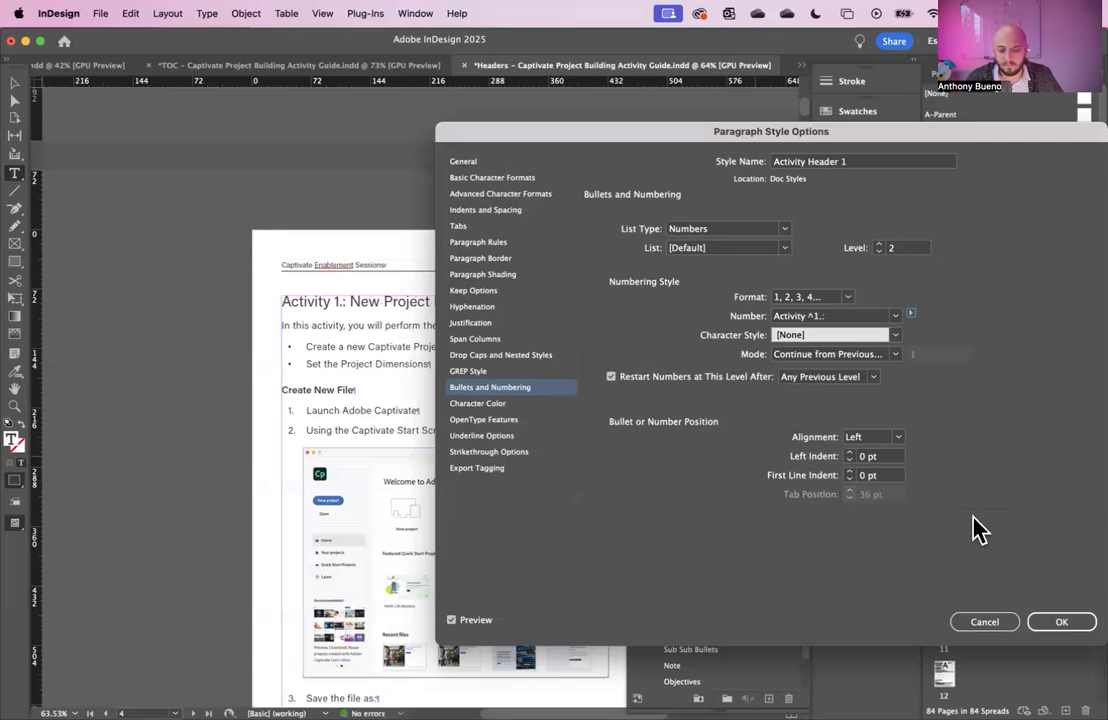
# Insert the current level placeholder before the colon in the Activity Header 1 number expression, making it "Activity ^1.^#:", and apply the style.
pyautogui.click(817, 318)
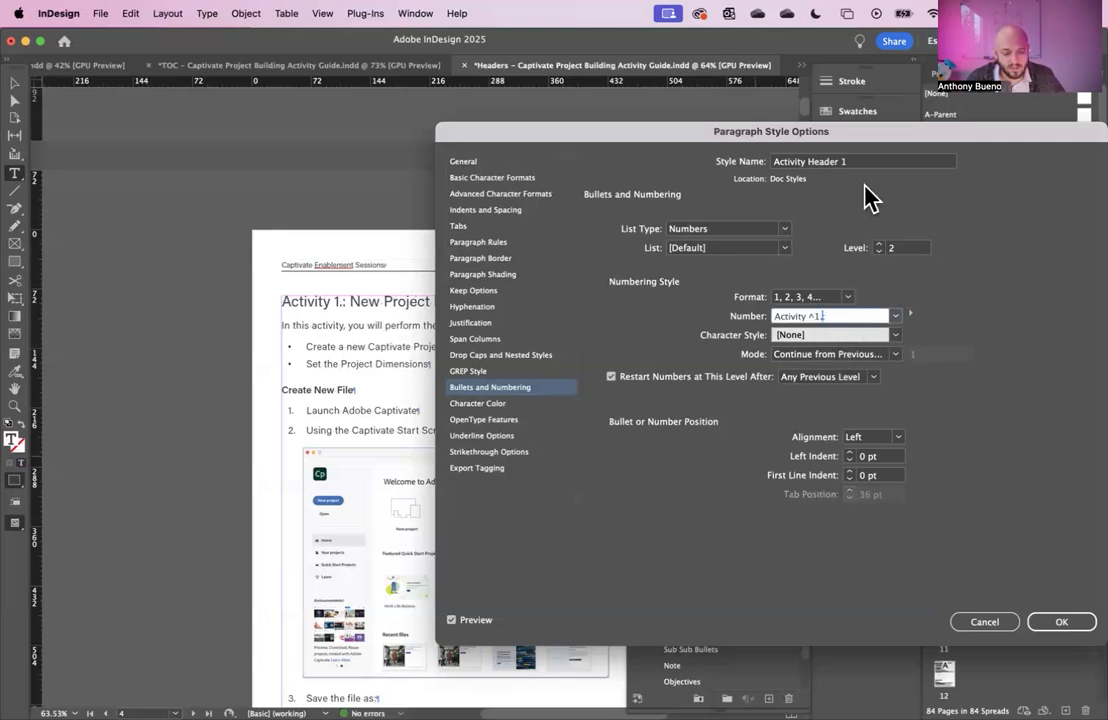
pyautogui.click(910, 316)
pyautogui.moveTo(977, 340)
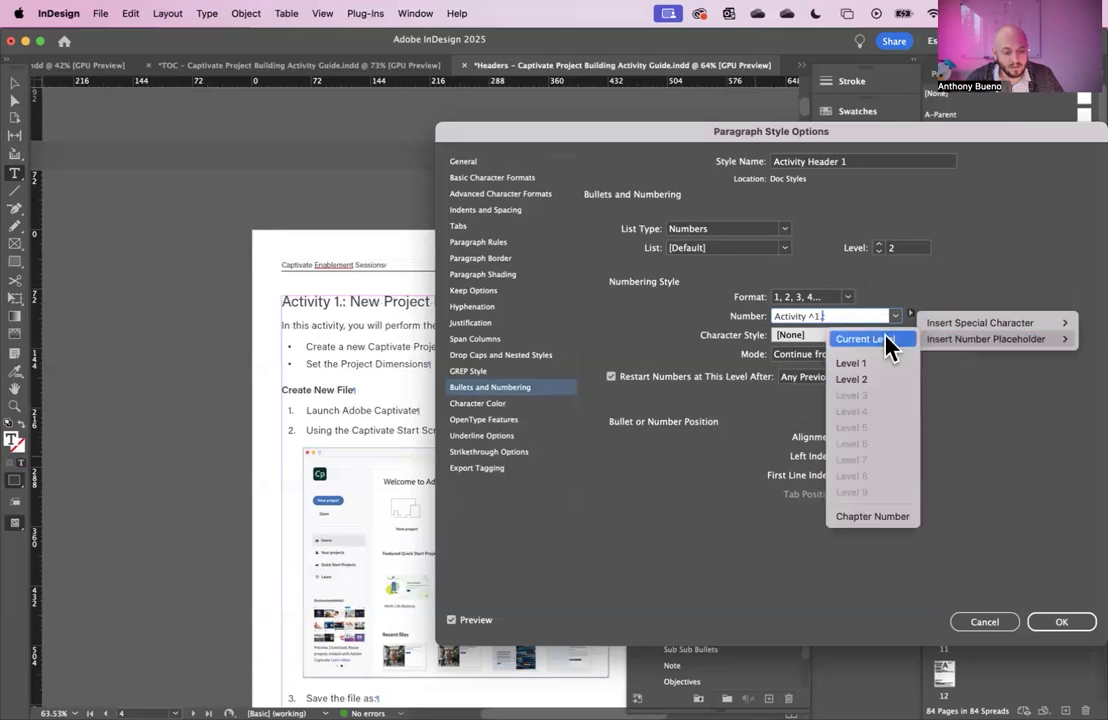
pyautogui.click(893, 339)
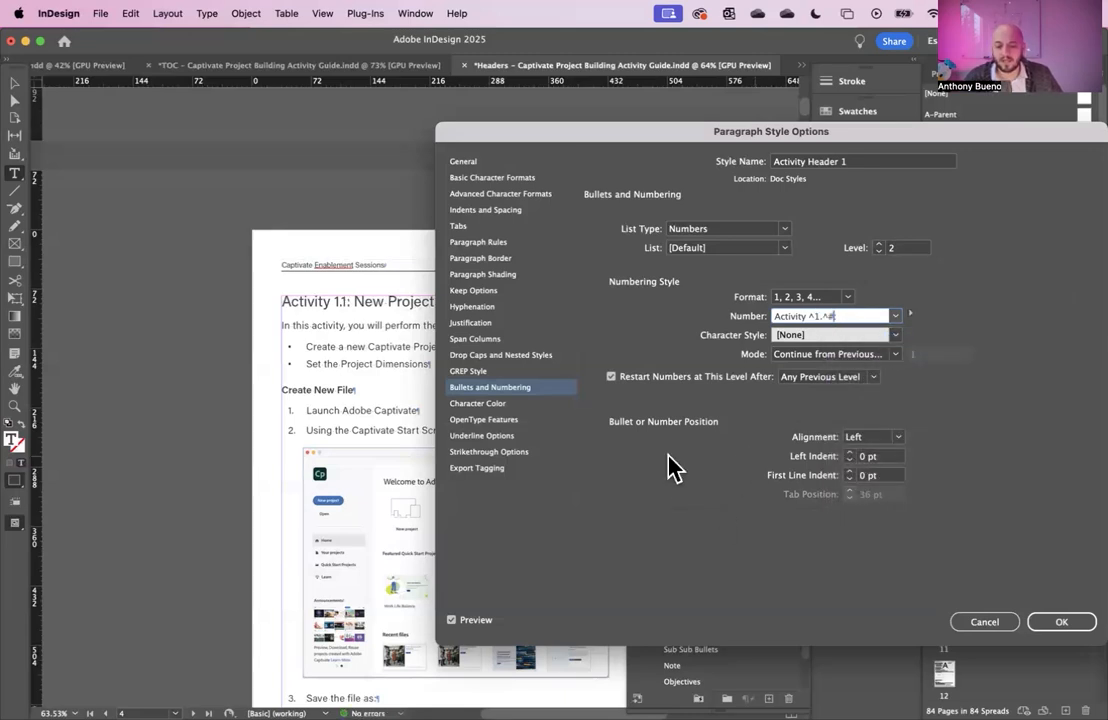
pyautogui.click(1061, 622)
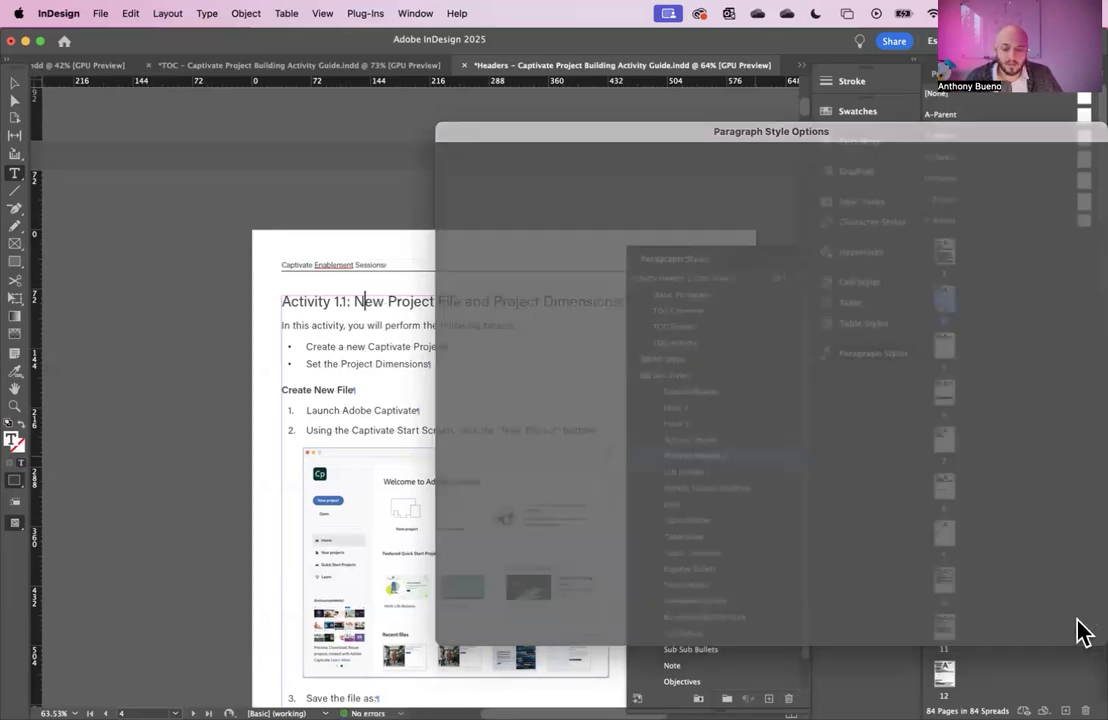
# Examine the numbering of the Session 1 activity headings from page 4 through the Captivate theme import activity on page 12.
pyautogui.scroll(-8, 456, 452)
pyautogui.scroll(-10, 456, 452)
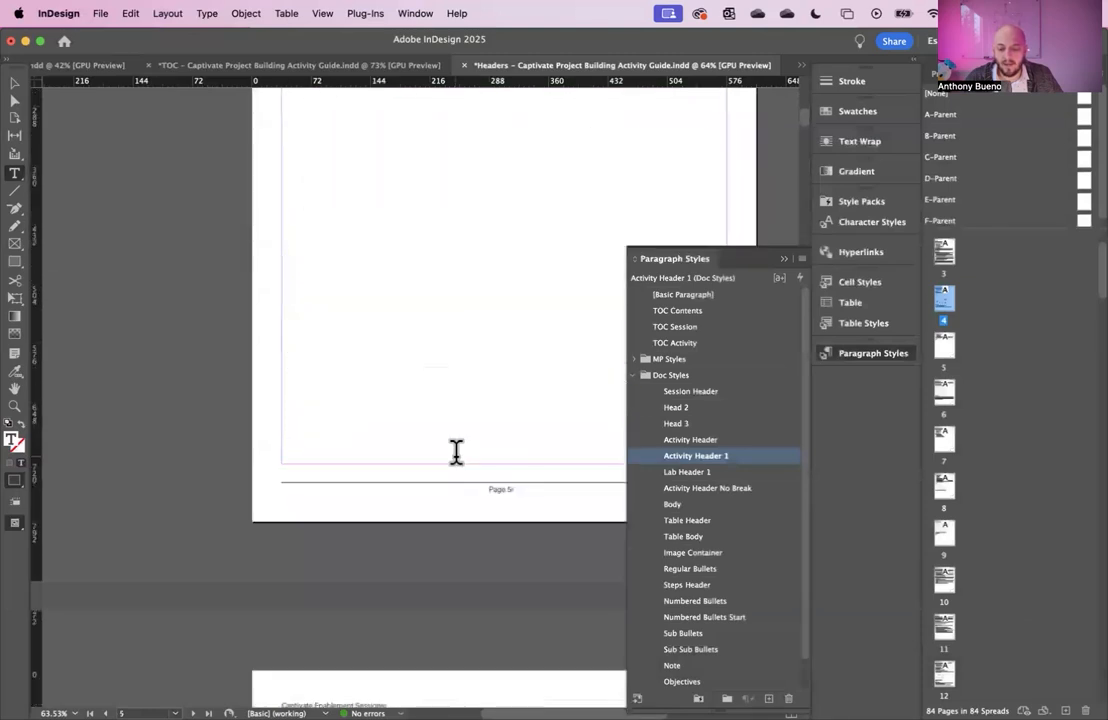
pyautogui.scroll(-6, 456, 452)
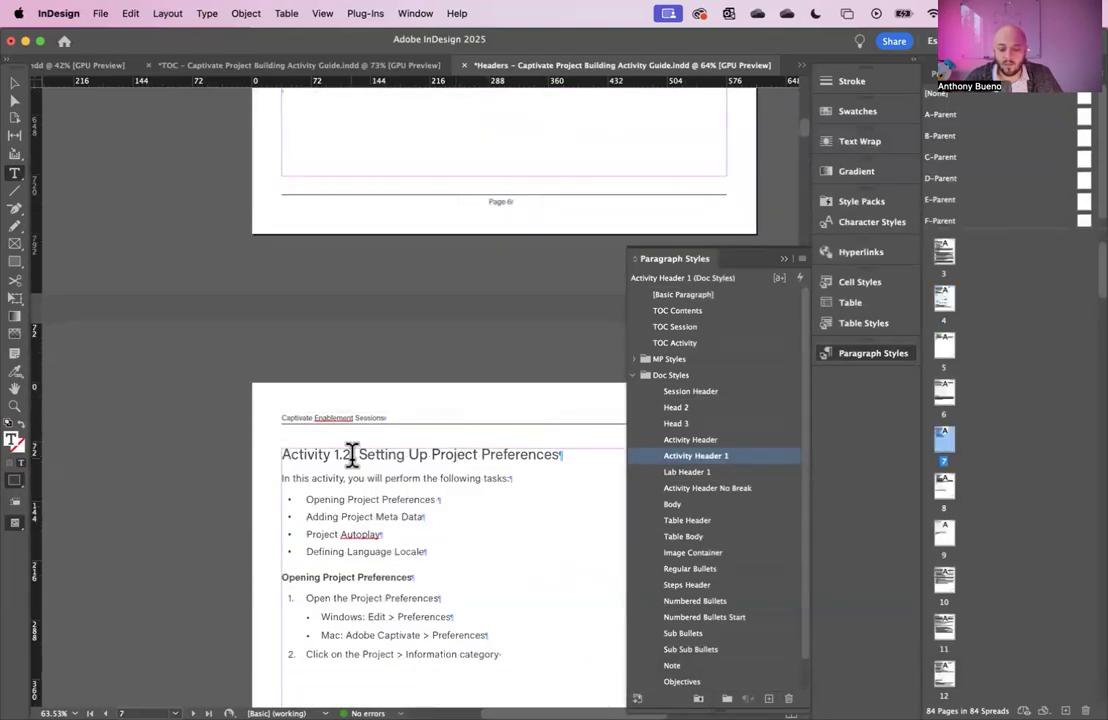
pyautogui.scroll(-5, 452, 455)
pyautogui.scroll(-3, 452, 455)
pyautogui.scroll(-20, 452, 455)
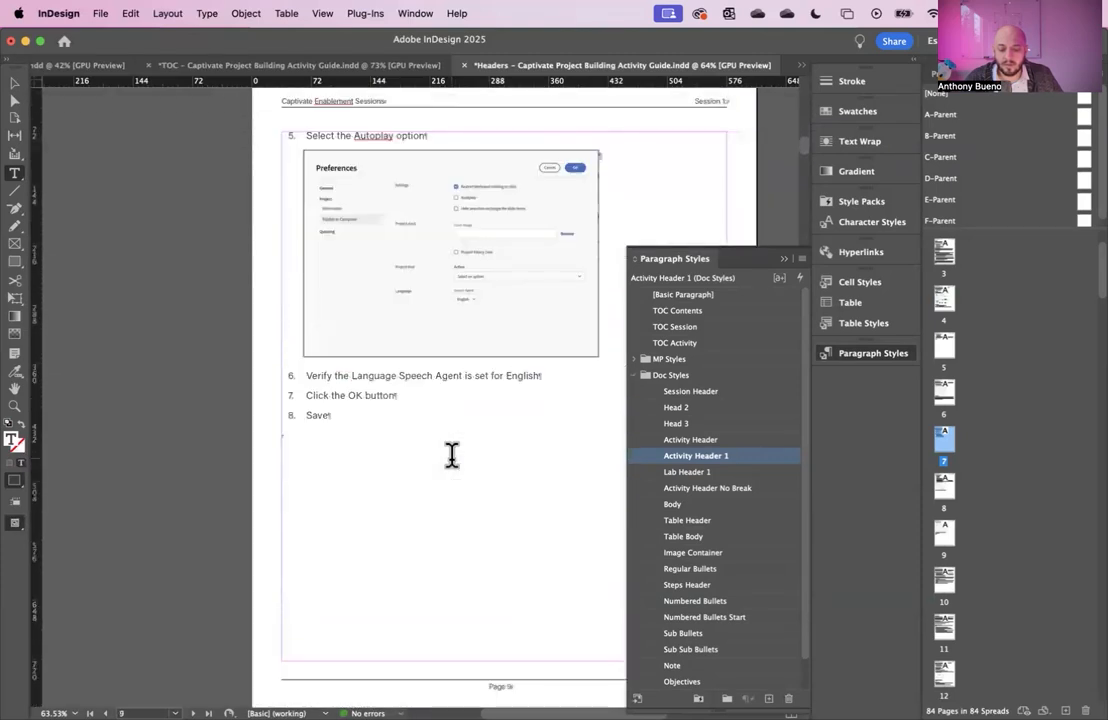
pyautogui.scroll(-20, 452, 455)
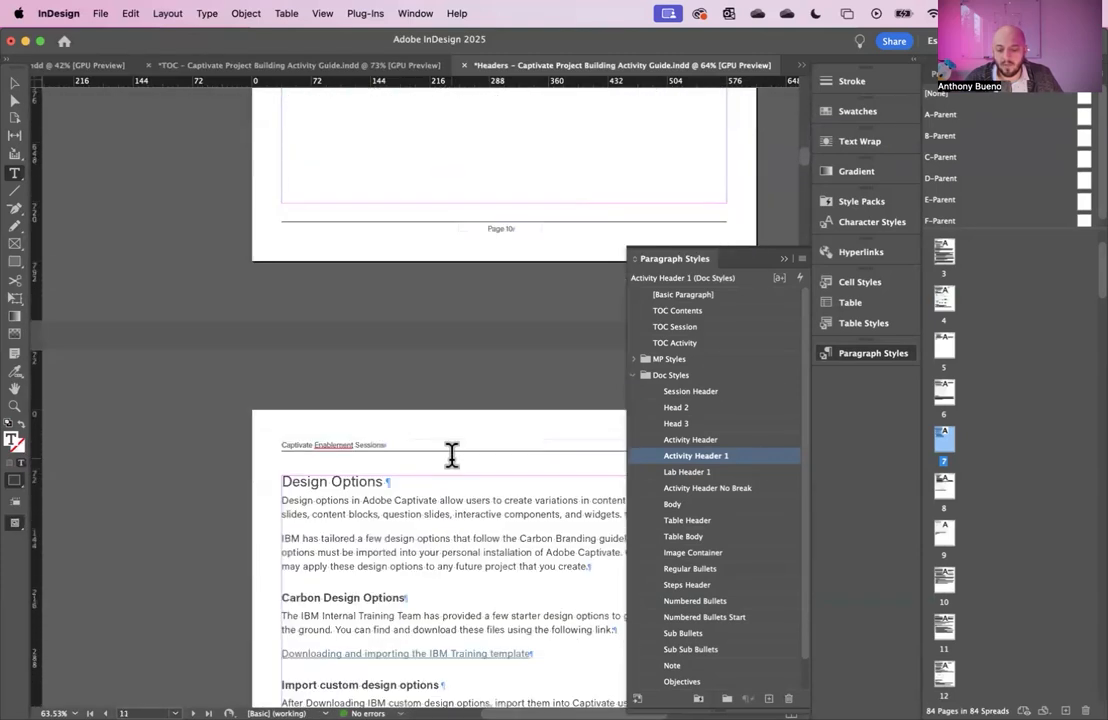
pyautogui.scroll(-2, 452, 455)
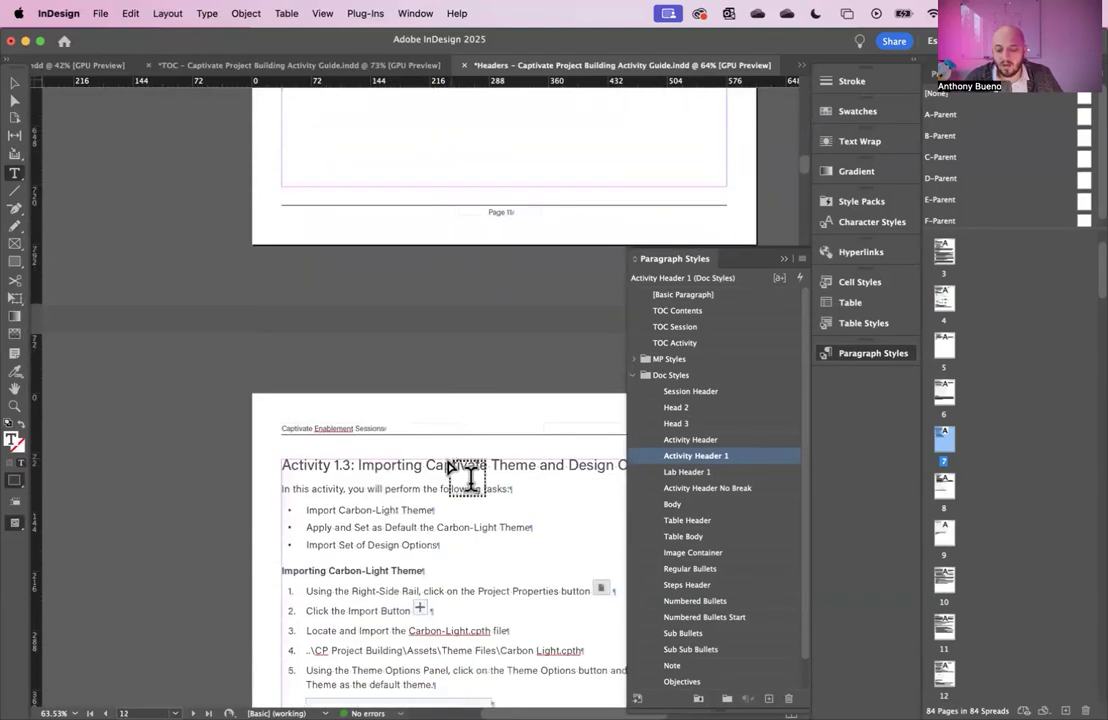
pyautogui.moveTo(357, 465); pyautogui.dragTo(416, 457)
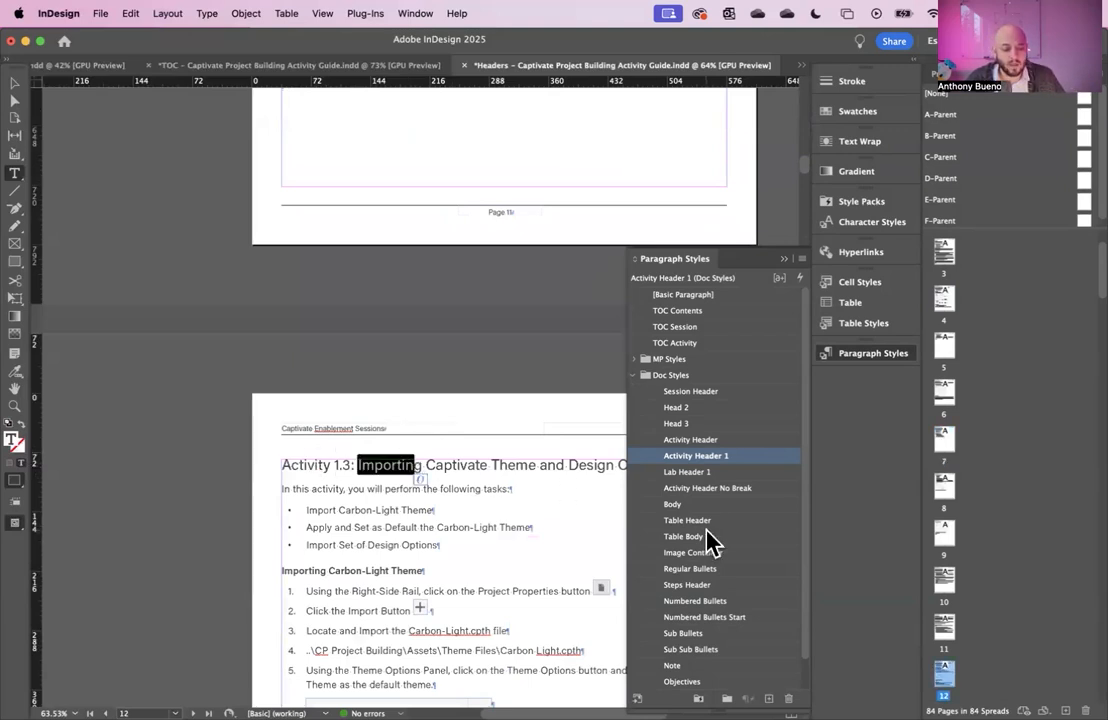
# Go to the "Adding Content" session and examine the numbering of its session heading and first activity heading.
pyautogui.scroll(-5, 951, 655)
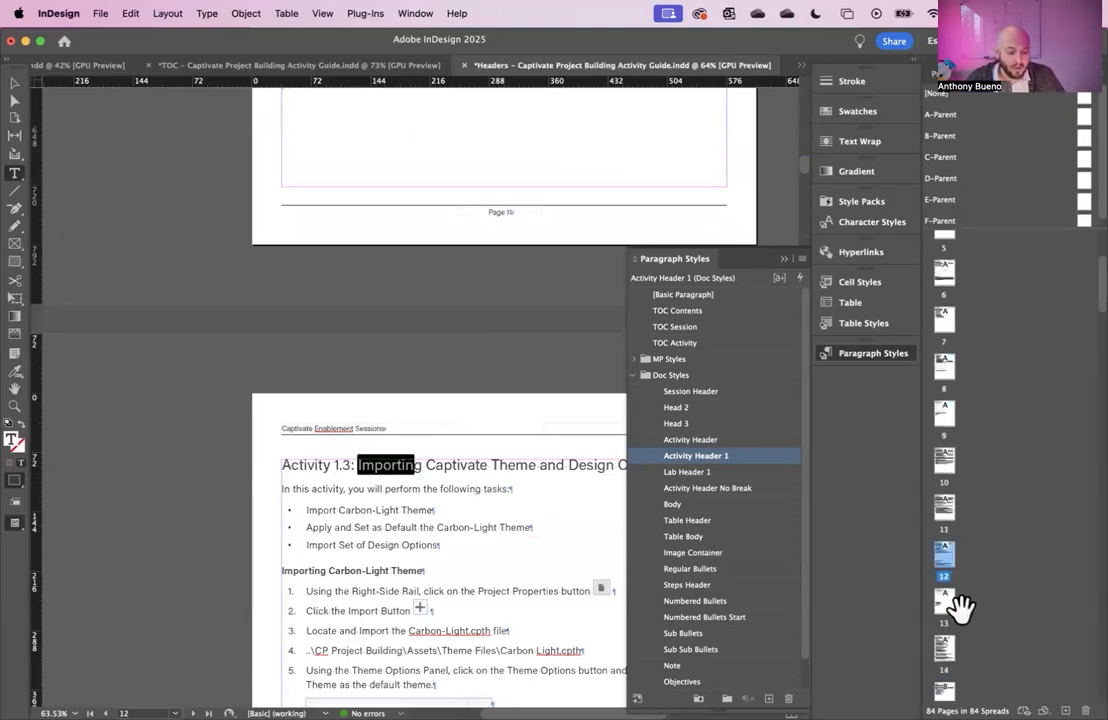
pyautogui.doubleClick(947, 598)
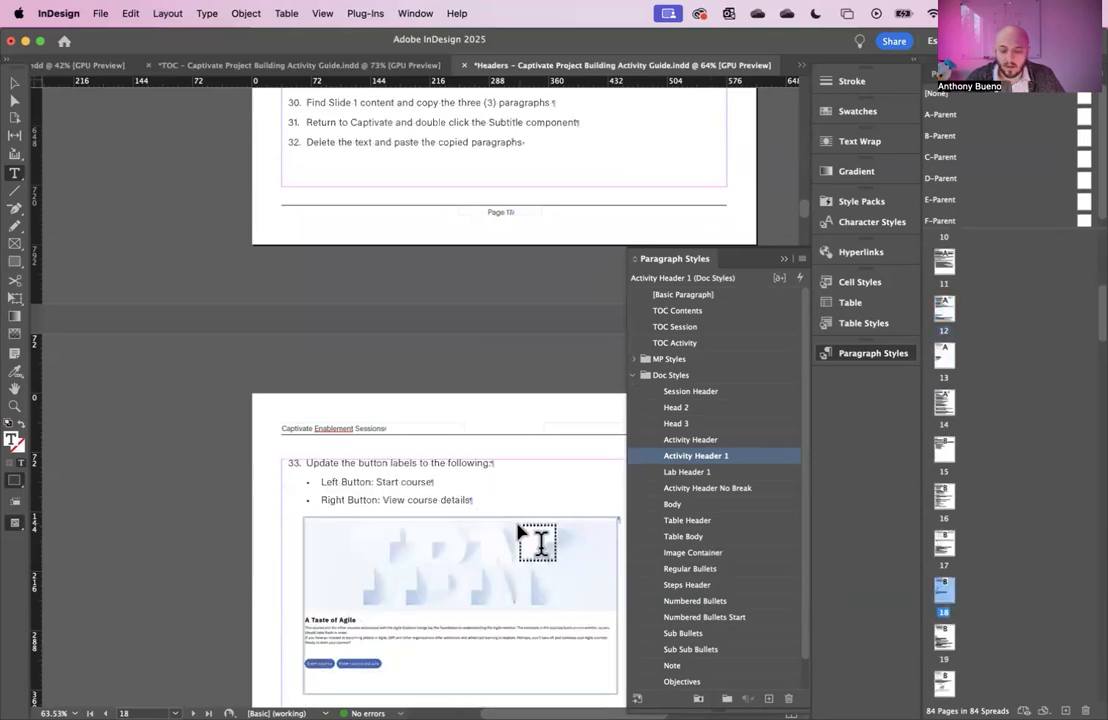
pyautogui.scroll(-10, 403, 519)
pyautogui.scroll(5, 402, 517)
pyautogui.scroll(15, 402, 517)
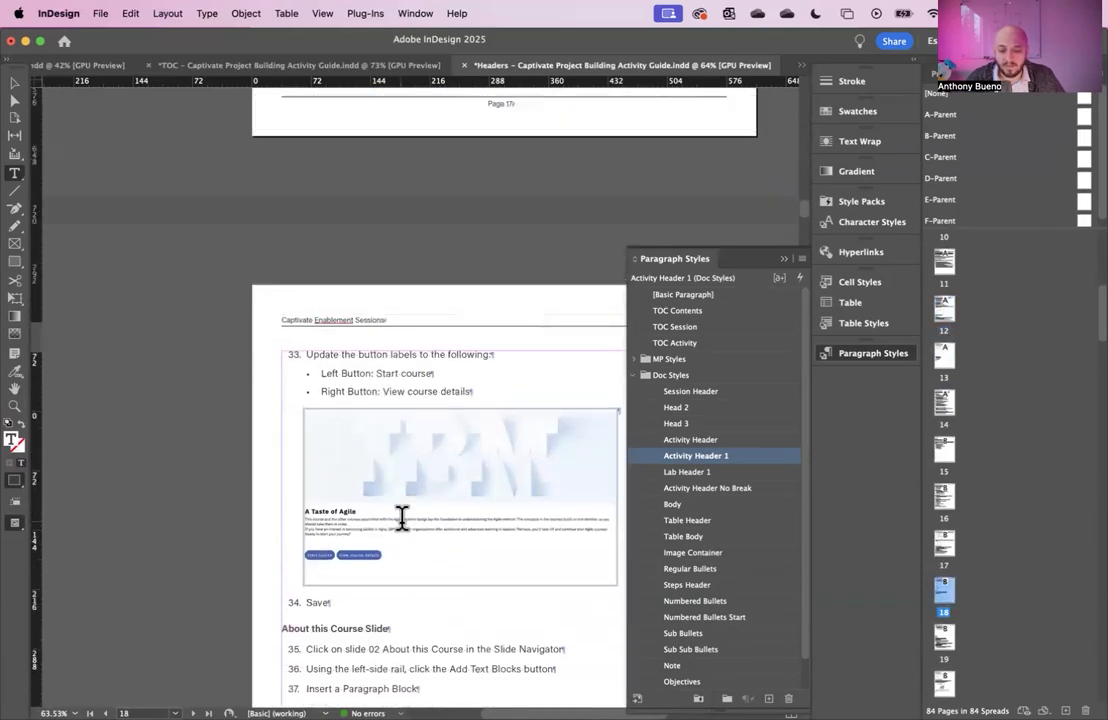
pyautogui.scroll(15, 402, 517)
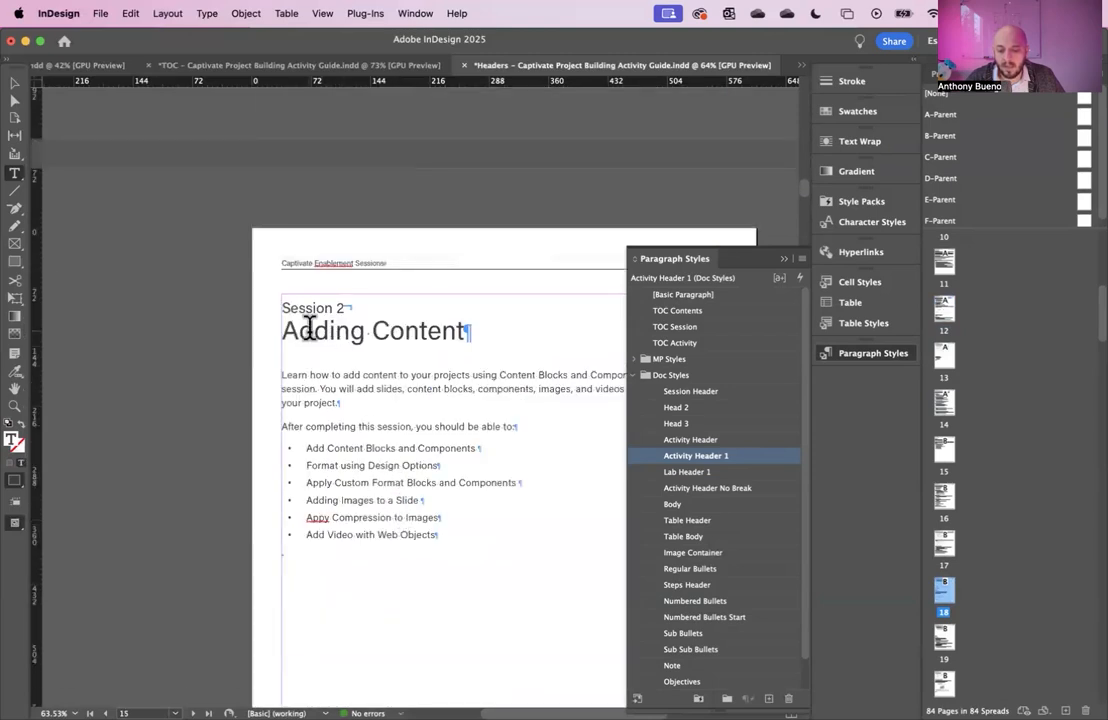
pyautogui.moveTo(299, 331); pyautogui.dragTo(462, 331)
pyautogui.scroll(-10, 366, 349)
pyautogui.moveTo(362, 330); pyautogui.dragTo(329, 420)
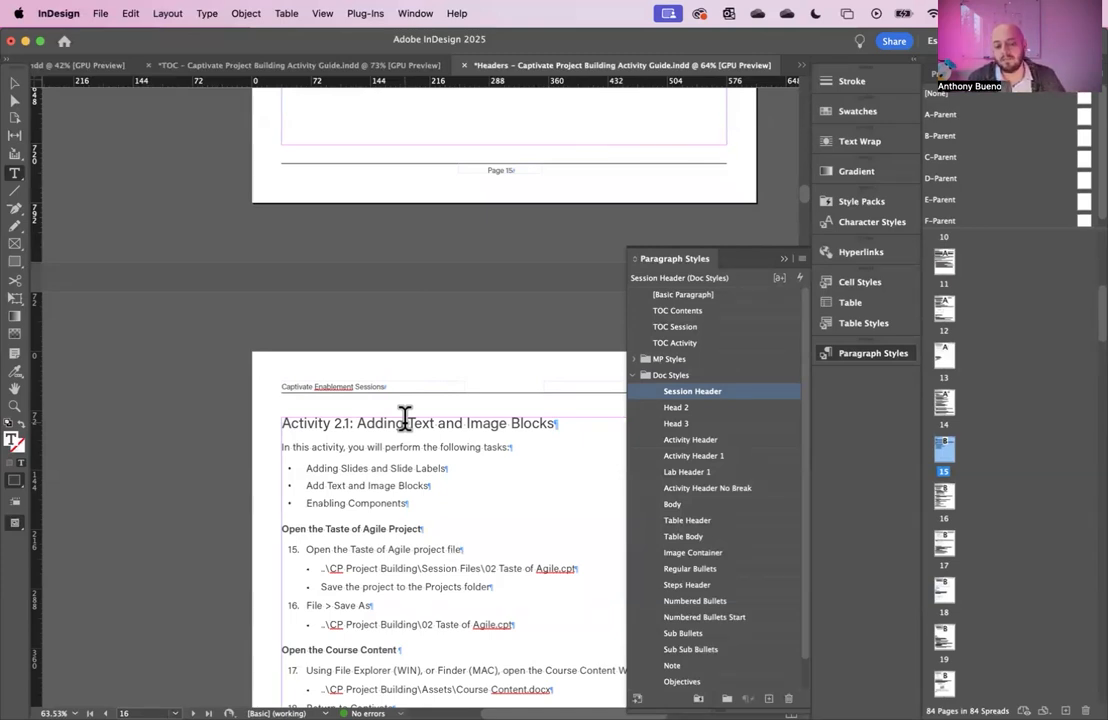
# Review the Bullets and Numbering settings of the Activity Header 1 style used by the "Adding Text and Image Blocks" heading.
pyautogui.click(391, 420)
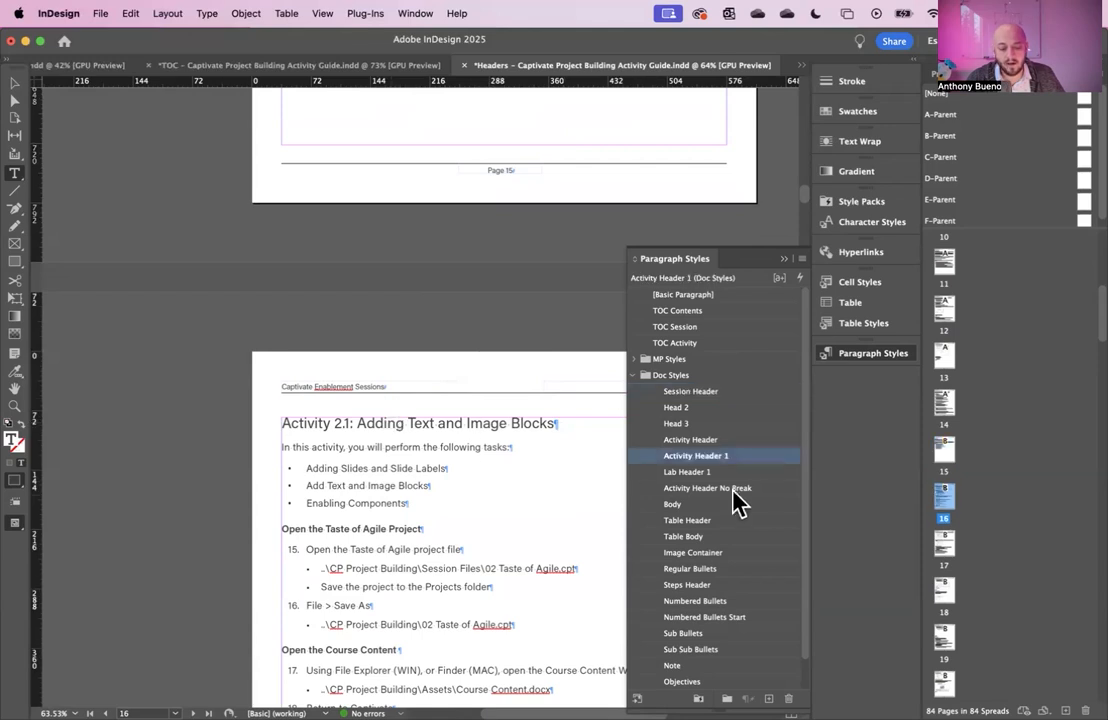
pyautogui.doubleClick(712, 456)
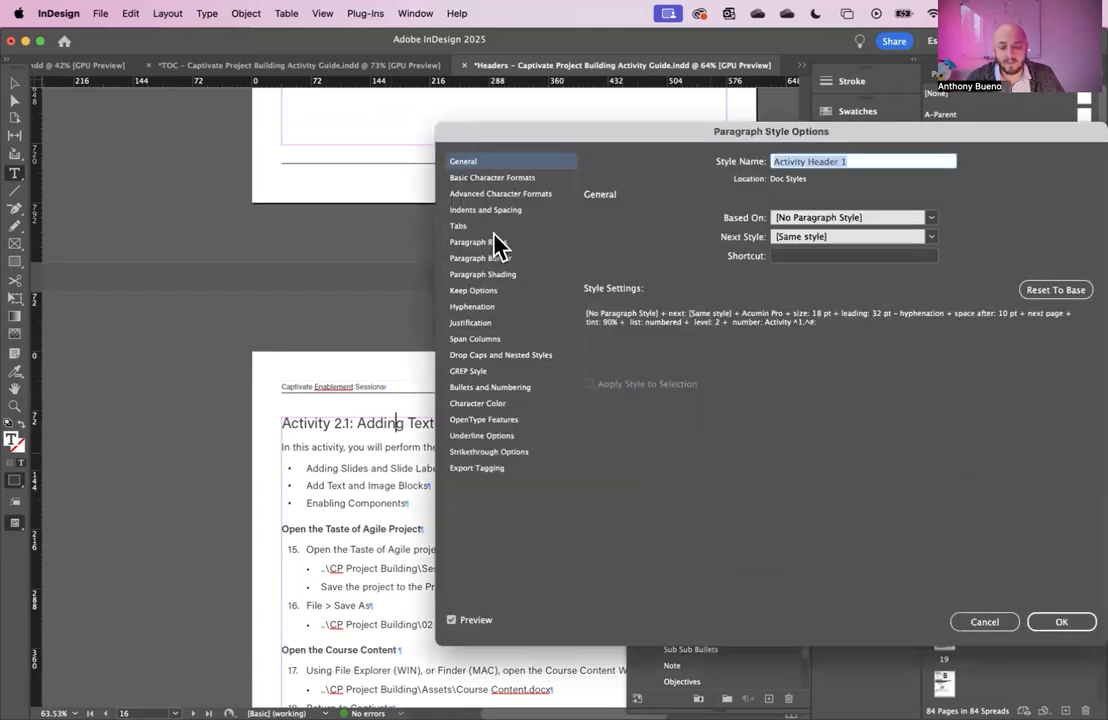
pyautogui.click(510, 357)
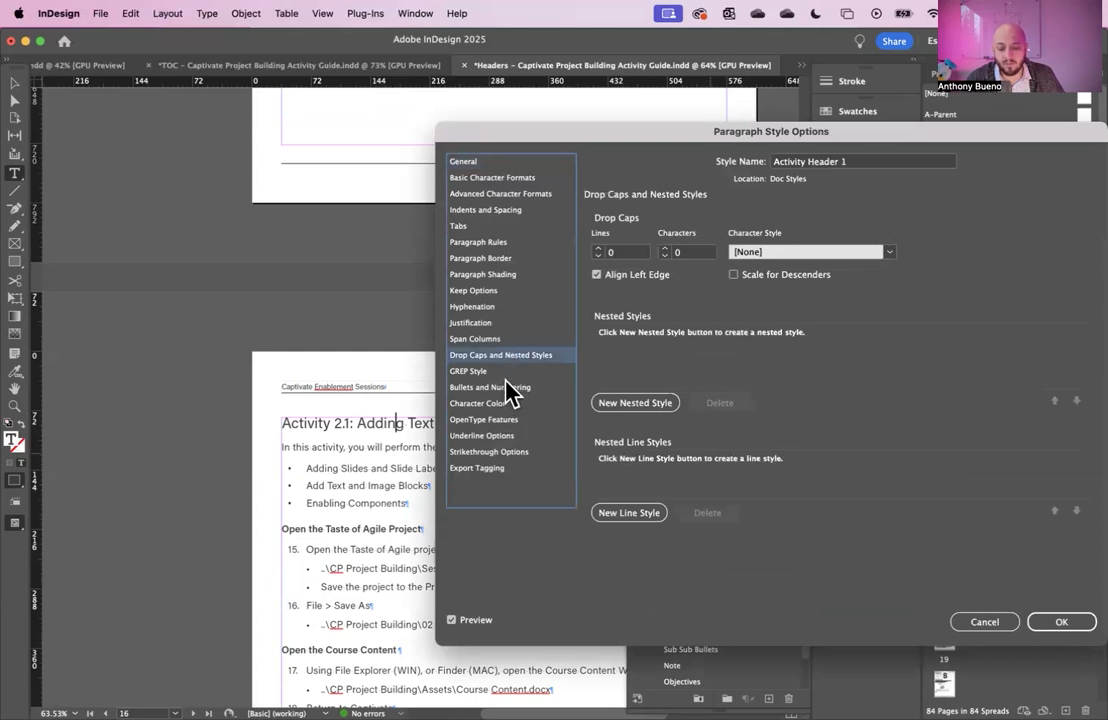
pyautogui.click(513, 389)
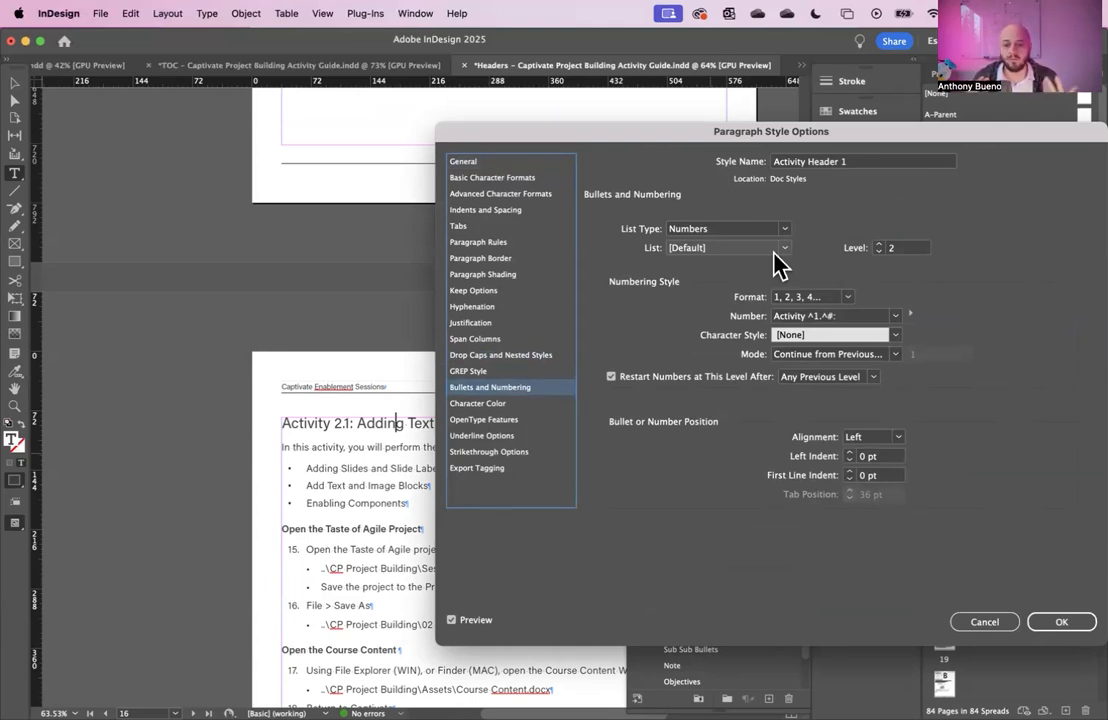
pyautogui.click(1064, 624)
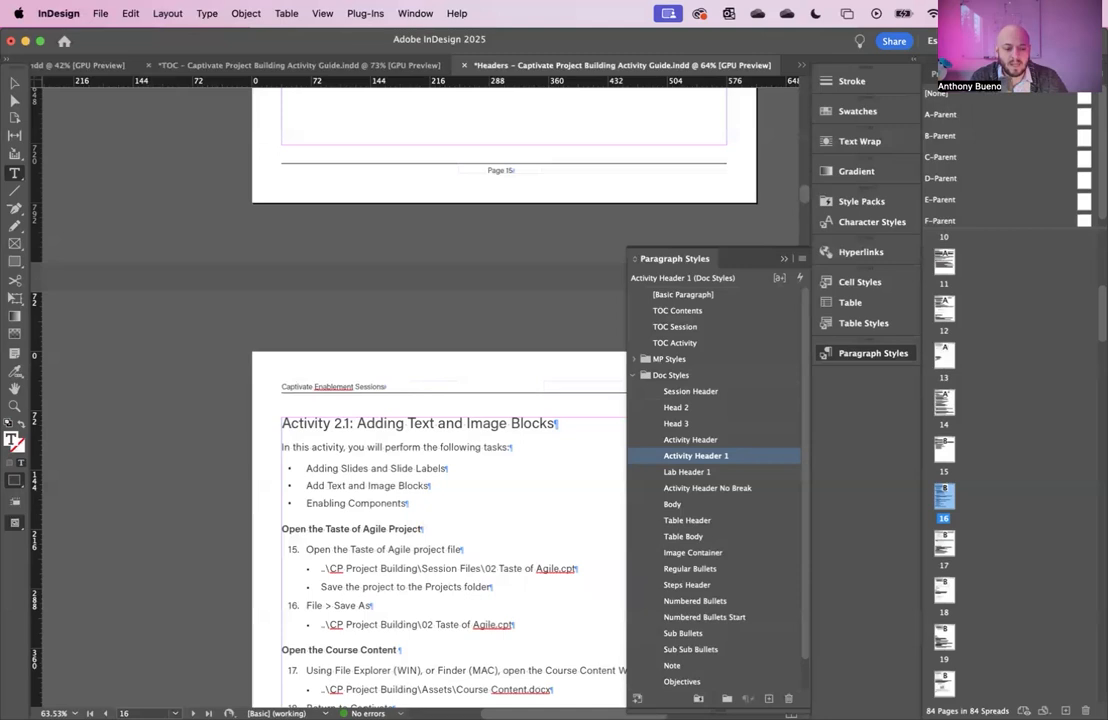
# Change the session text in the A-Parent page header to "Session 1: Getting Started".
pyautogui.click(855, 355)
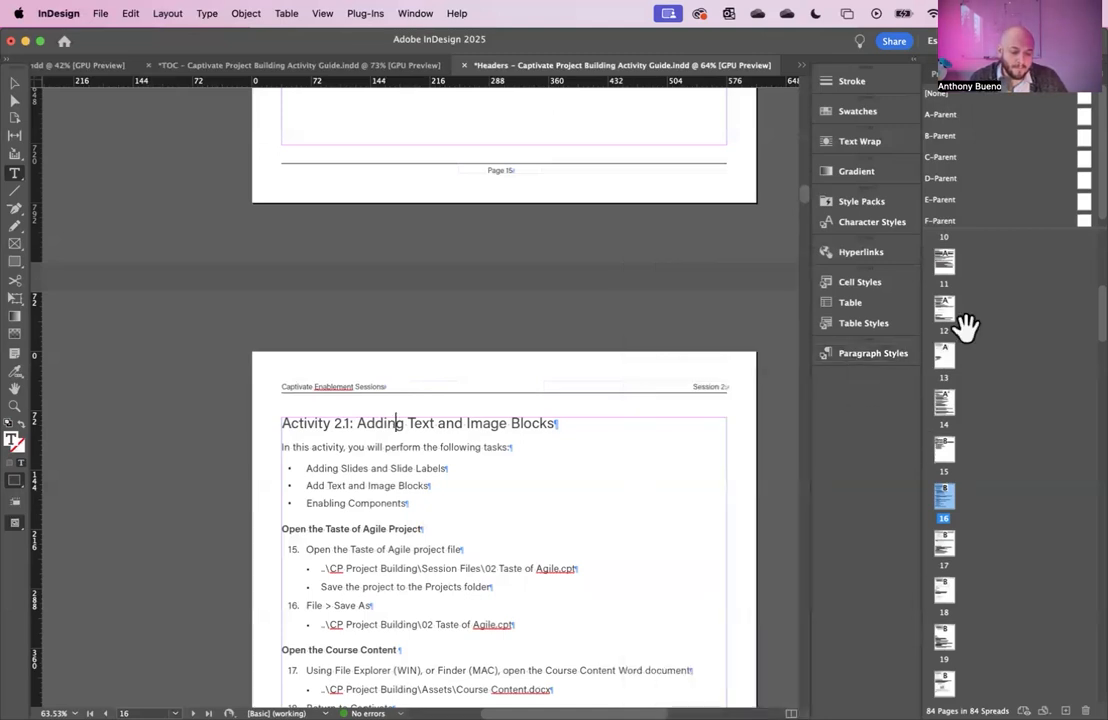
pyautogui.scroll(5, 958, 313)
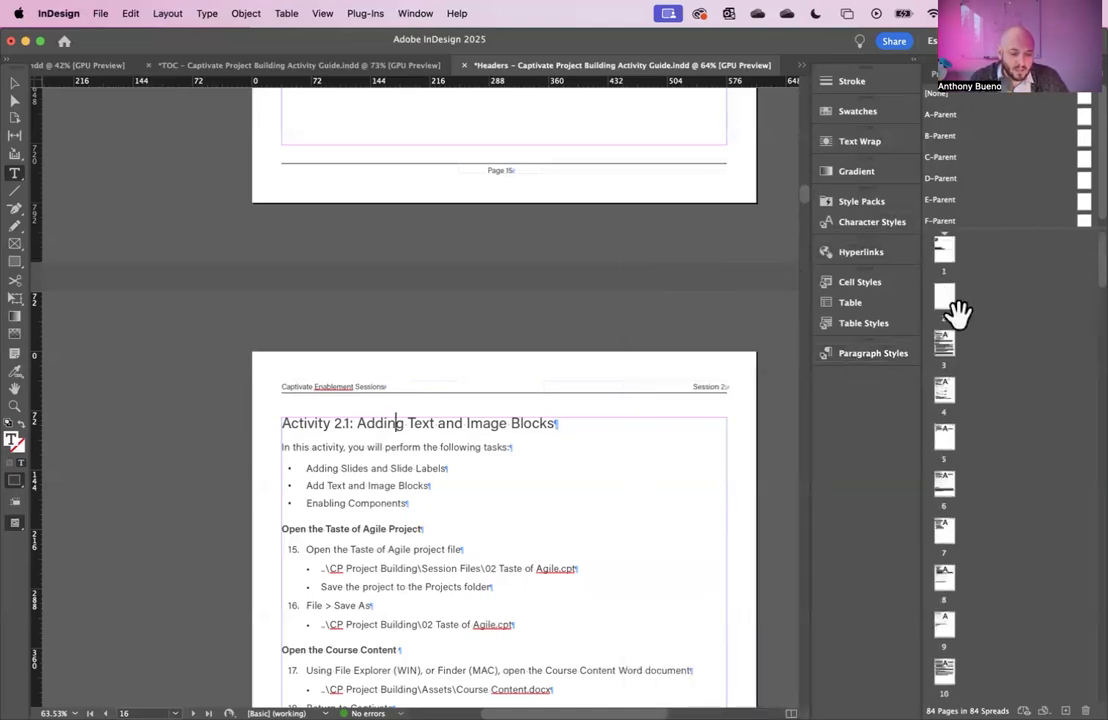
pyautogui.doubleClick(950, 408)
pyautogui.doubleClick(945, 347)
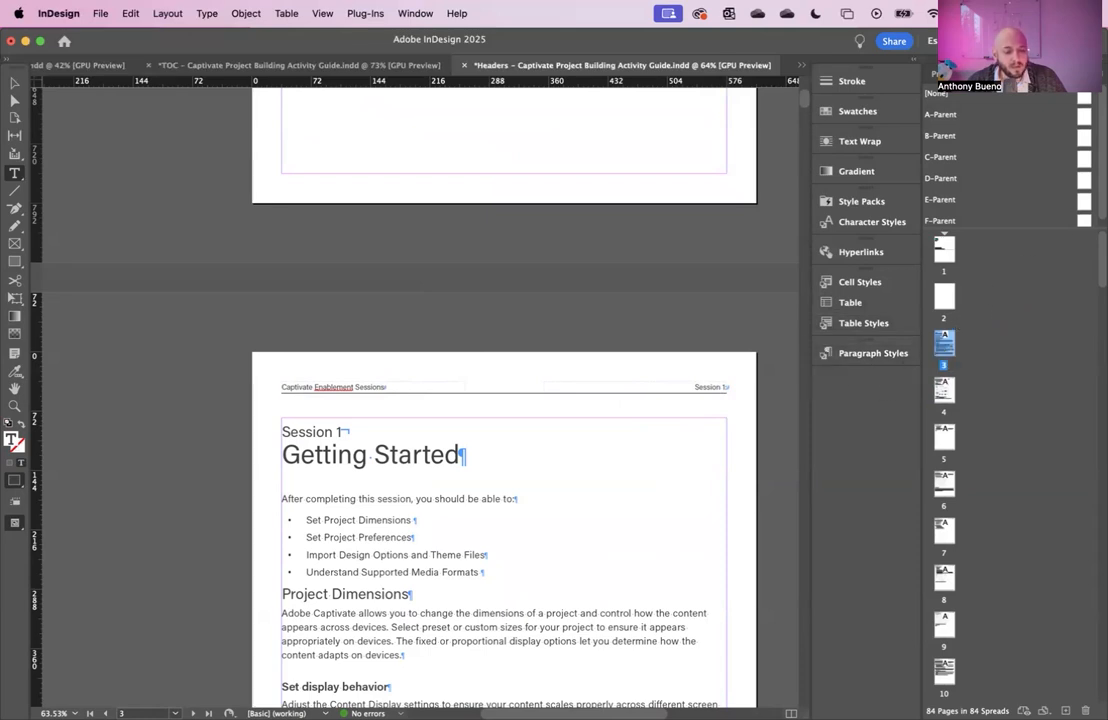
pyautogui.doubleClick(941, 114)
pyautogui.click(724, 207)
pyautogui.press('BackSpace')
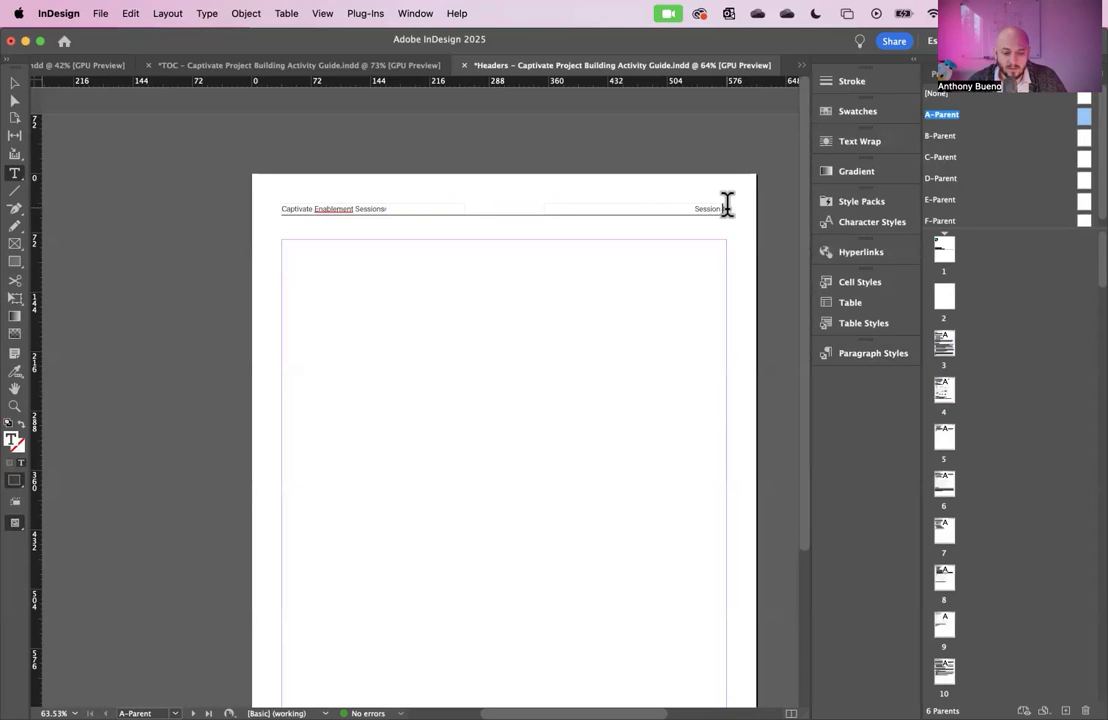
pyautogui.scroll(4, 727, 205)
pyautogui.write('1:')
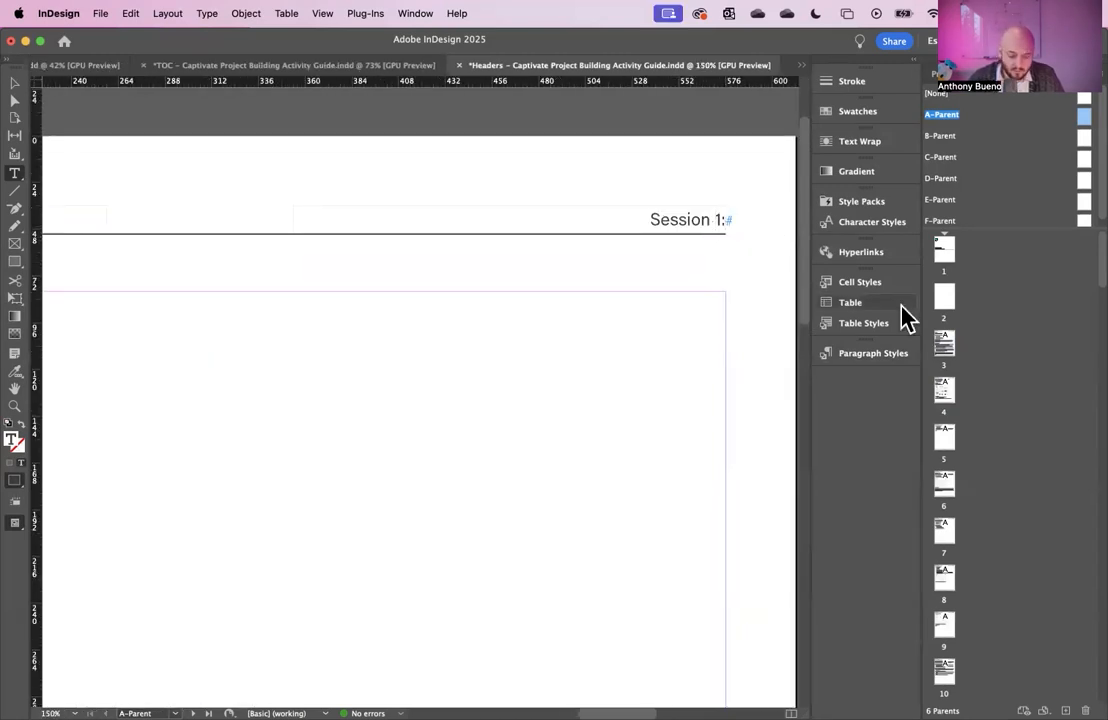
pyautogui.write(' Getting Started')
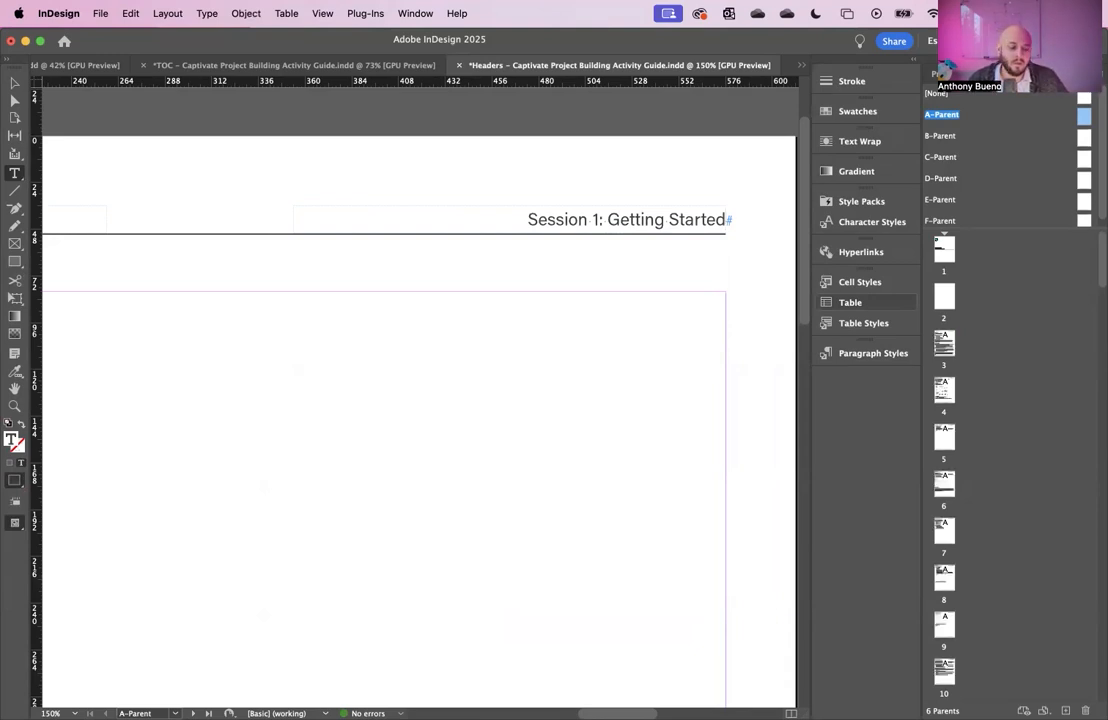
# Extend the session title on page 3 to "Getting Started with Captivate" and compare it with the running header.
pyautogui.doubleClick(945, 357)
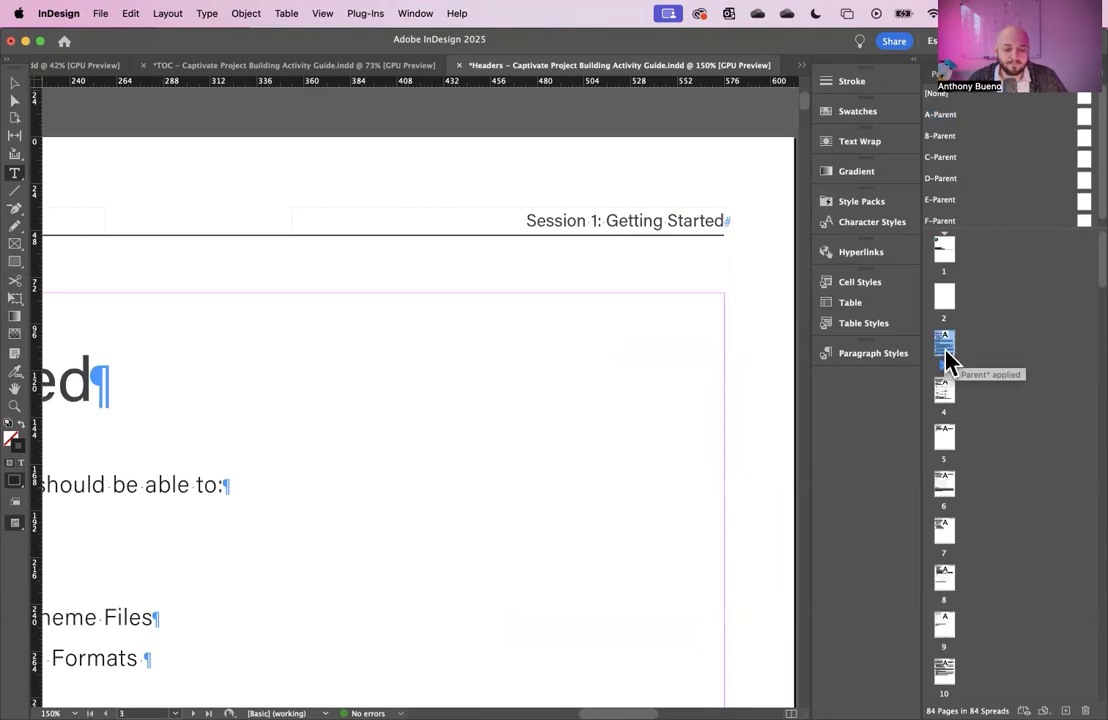
pyautogui.press('super+0')
pyautogui.moveTo(386, 191)
pyautogui.mouseDown()
pyautogui.moveTo(317, 190)
pyautogui.moveTo(389, 191)
pyautogui.mouseUp()
pyautogui.write('with Captivate')
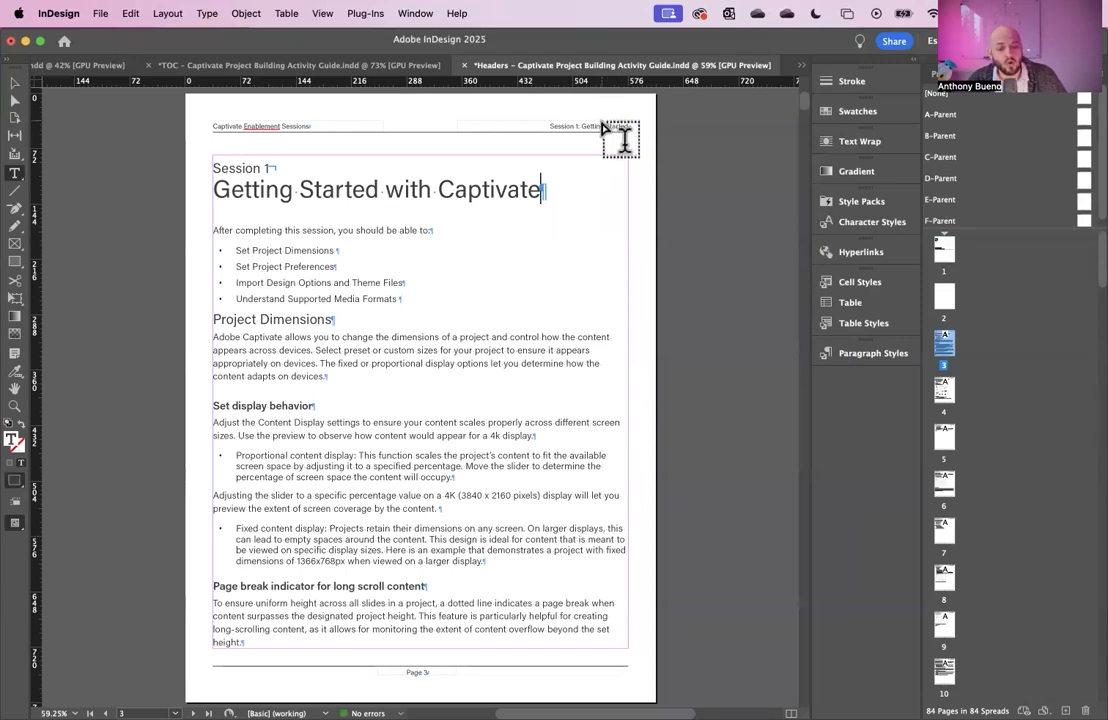
pyautogui.moveTo(260, 188); pyautogui.dragTo(422, 250)
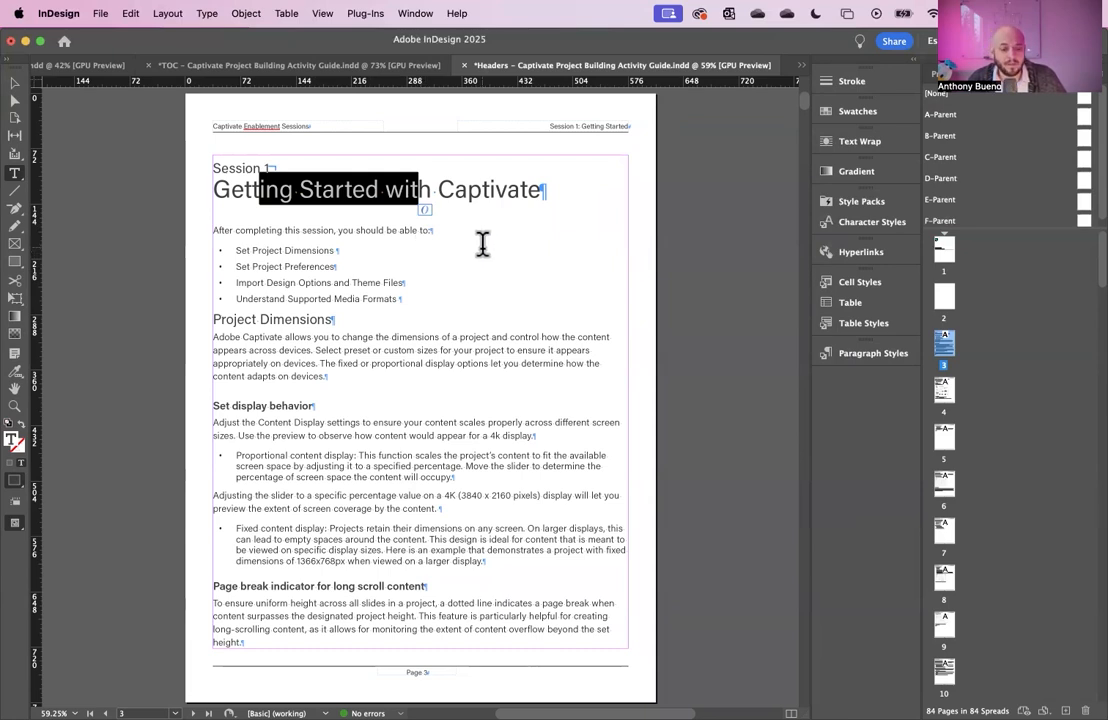
# Delete the typed "Getting Started" from the A-Parent page header, keeping "Session 1:".
pyautogui.doubleClick(941, 114)
pyautogui.press('z')
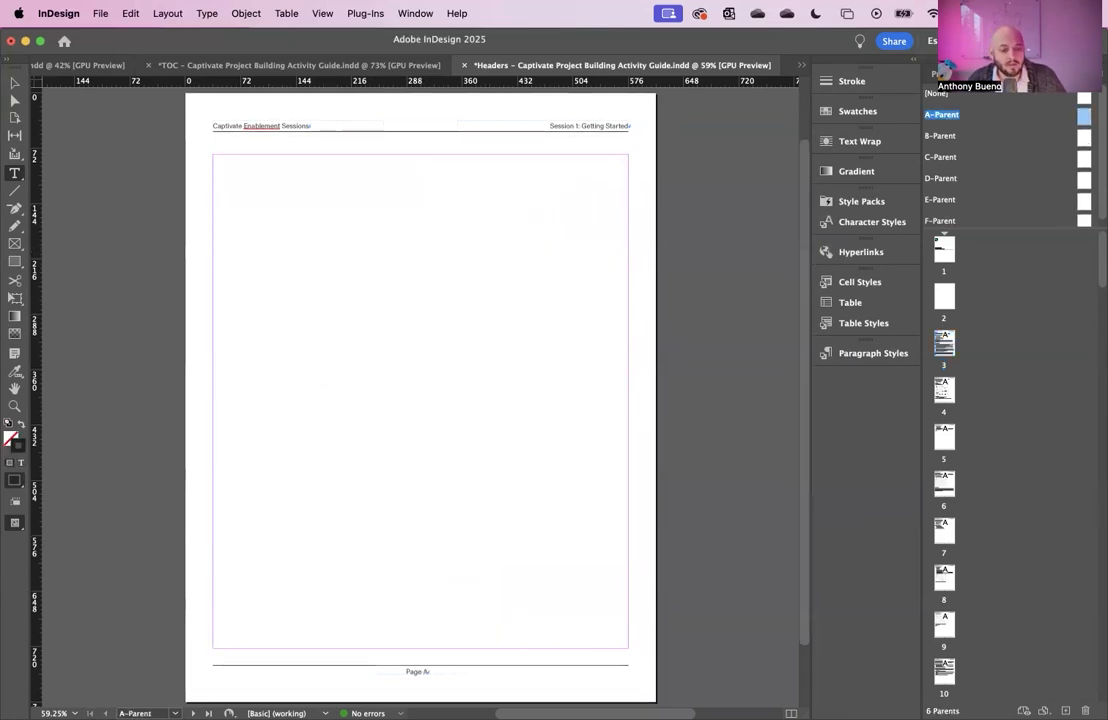
pyautogui.moveTo(442, 119); pyautogui.dragTo(435, 104)
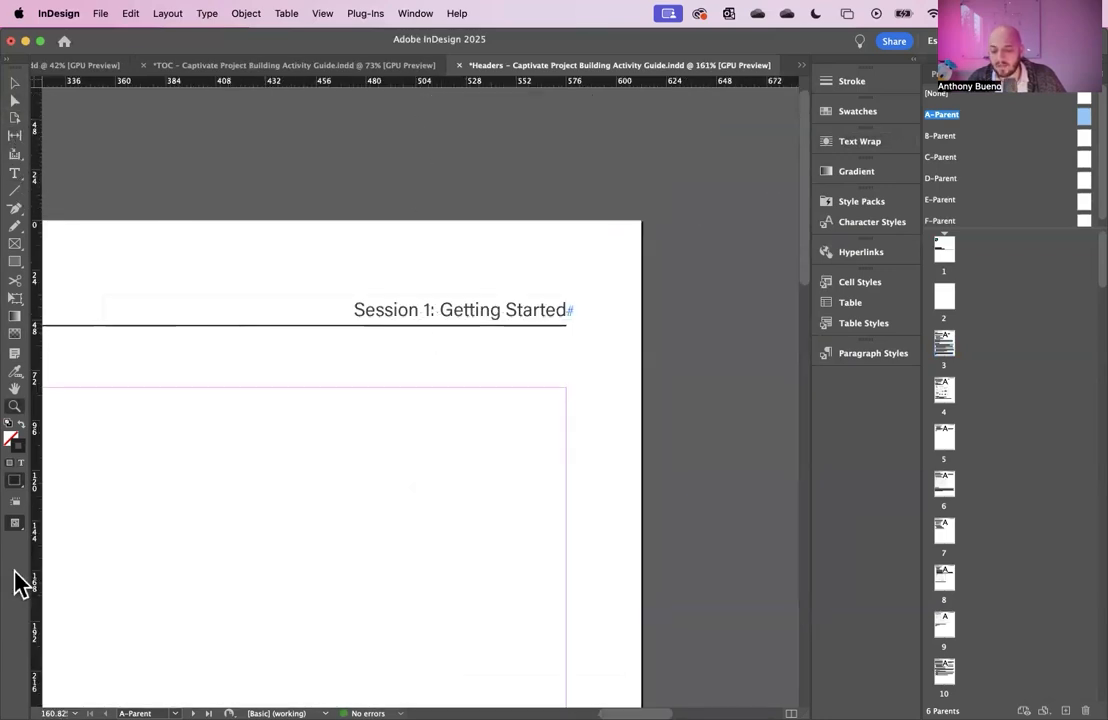
pyautogui.click(18, 175)
pyautogui.moveTo(441, 311); pyautogui.dragTo(574, 316)
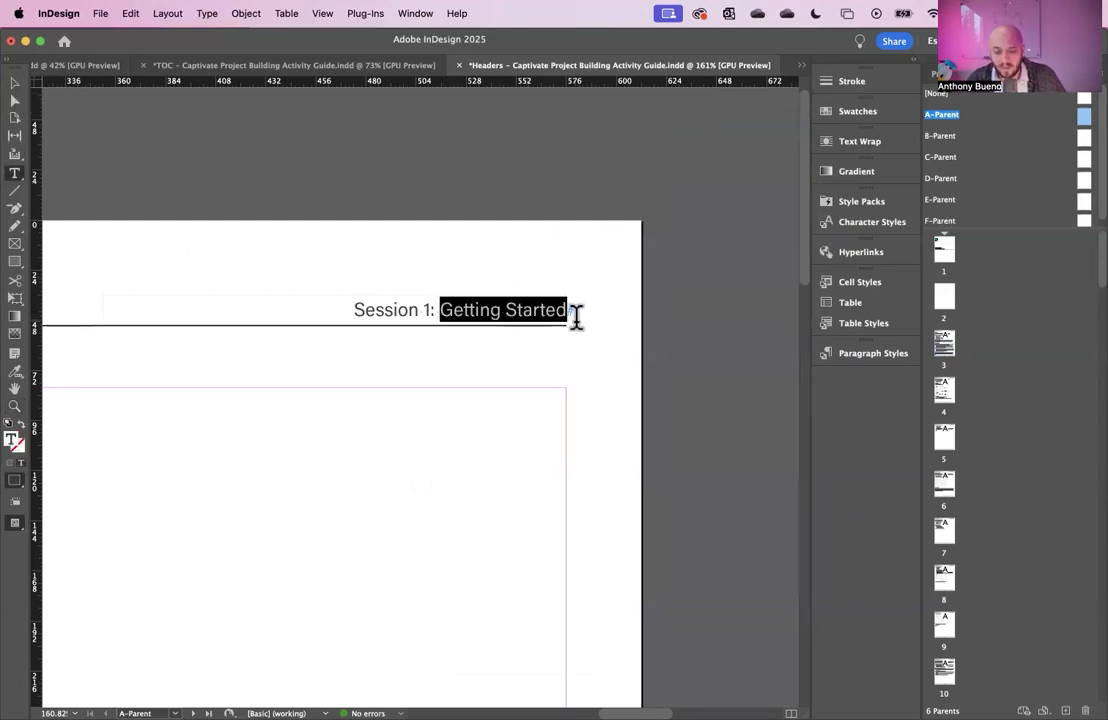
pyautogui.press('BackSpace')
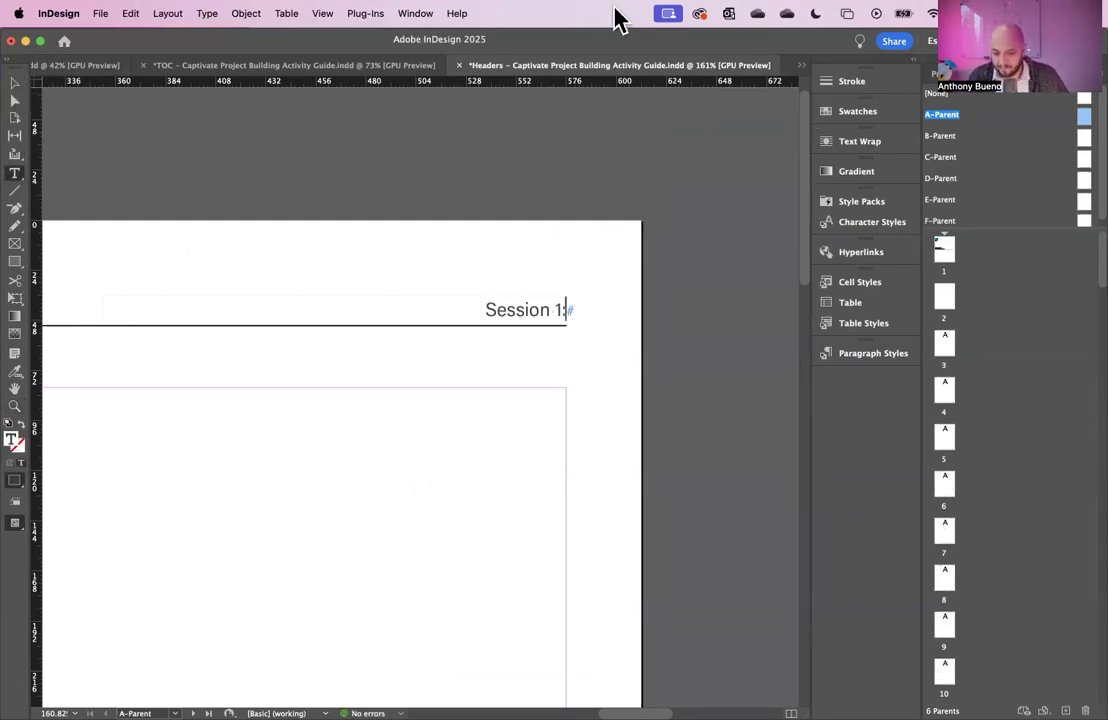
# Start a new text variable for the document and review the available variable types.
pyautogui.click(208, 16)
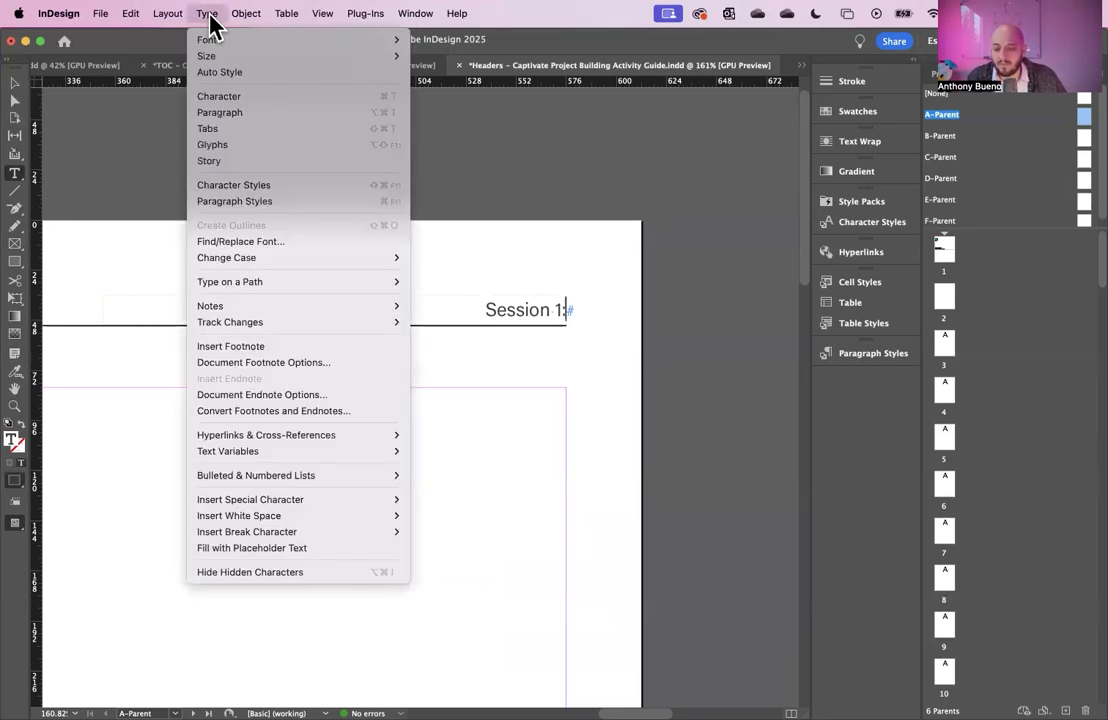
pyautogui.moveTo(232, 458)
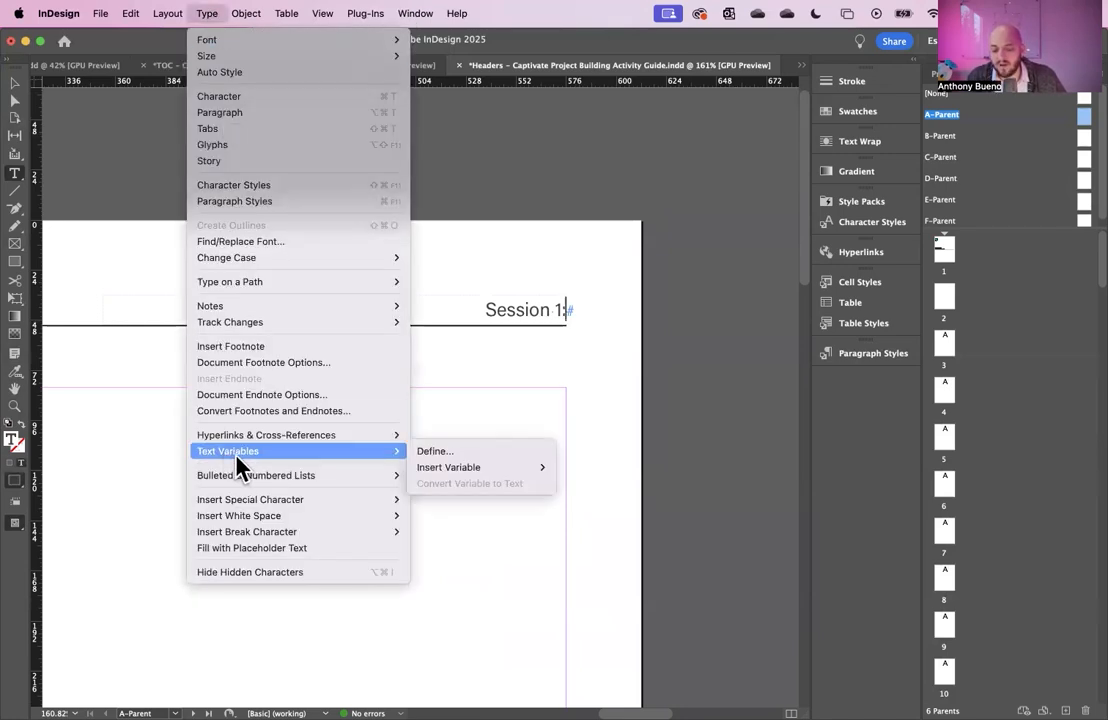
pyautogui.click(427, 455)
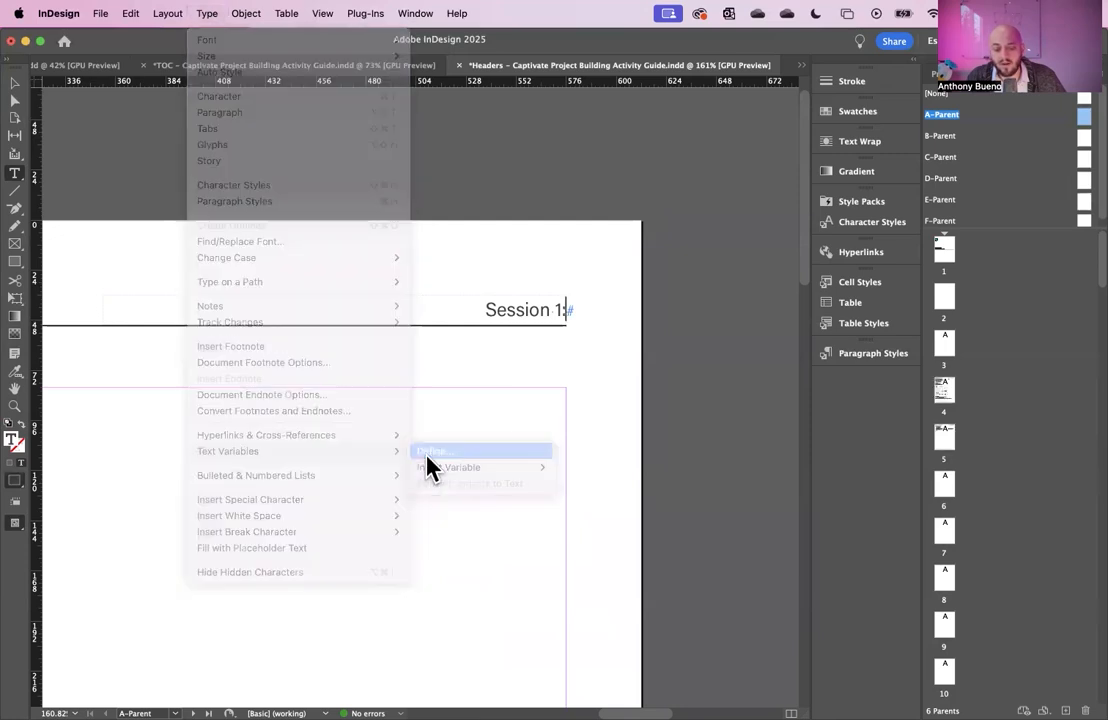
pyautogui.moveTo(533, 250); pyautogui.dragTo(228, 188)
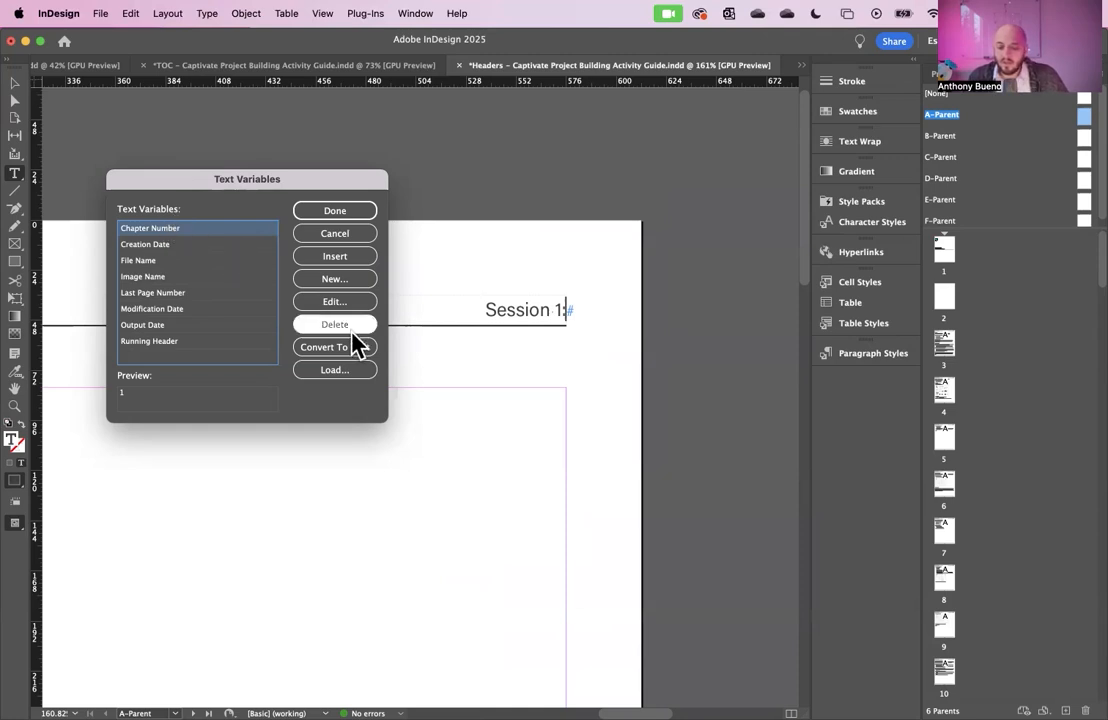
pyautogui.click(349, 285)
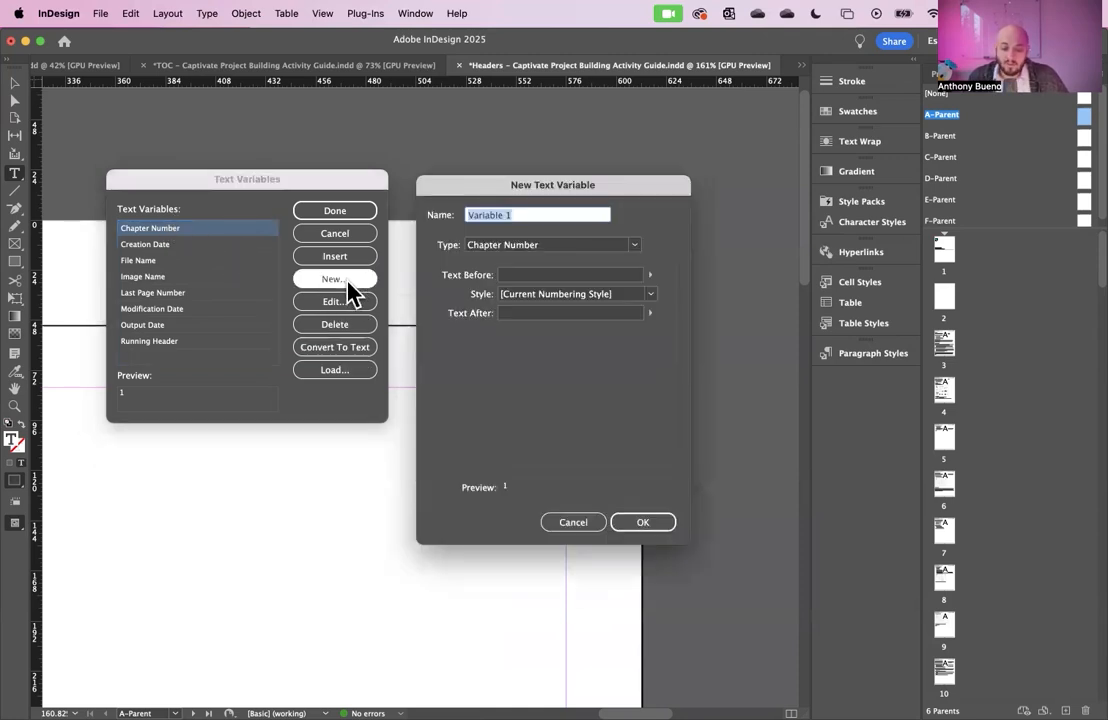
pyautogui.moveTo(626, 197); pyautogui.dragTo(622, 200)
pyautogui.click(633, 250)
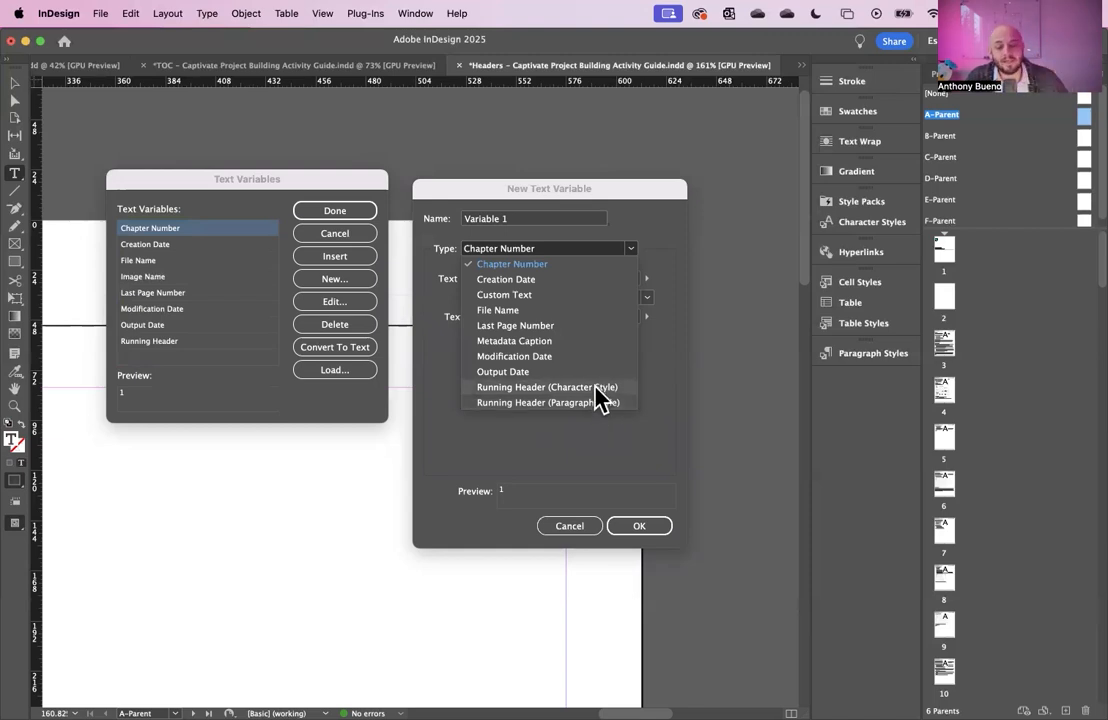
pyautogui.press('Escape')
# Name the new text variable "Session Name".
pyautogui.moveTo(517, 219); pyautogui.dragTo(429, 218)
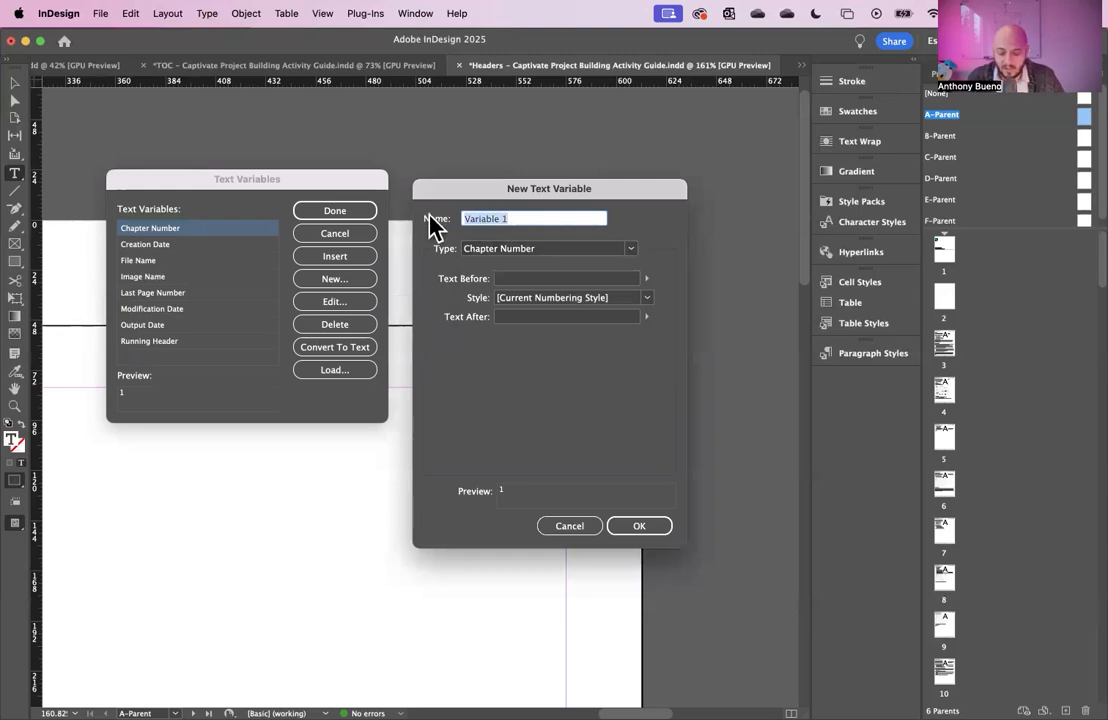
pyautogui.write('Session ')
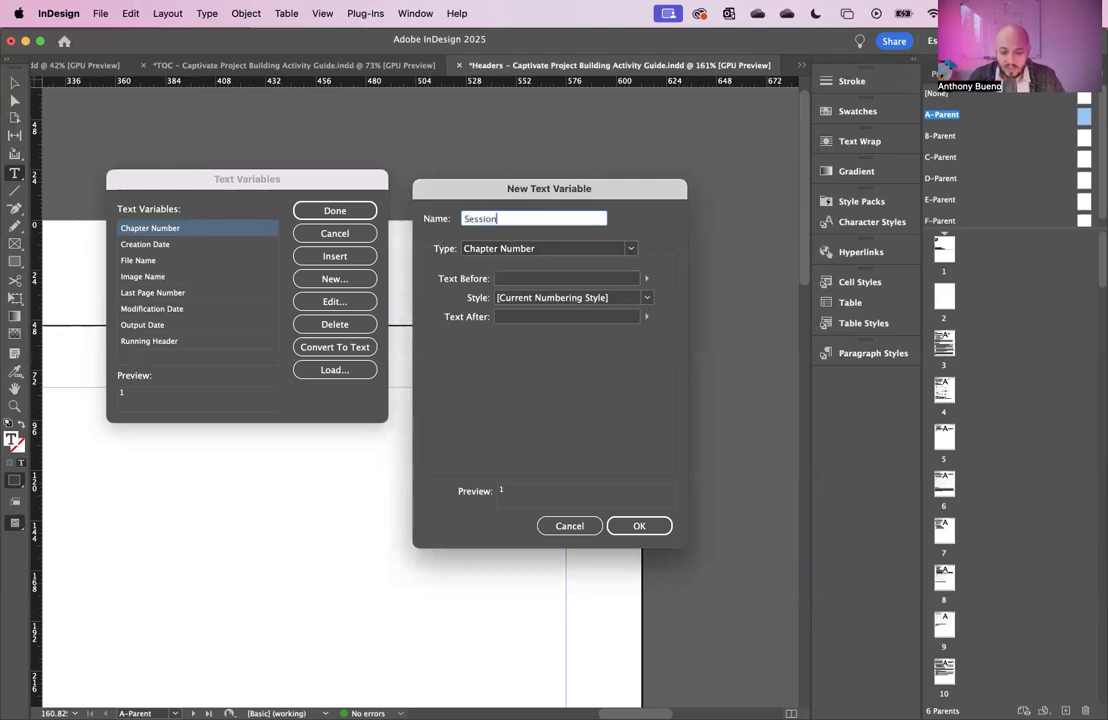
pyautogui.write('Name')
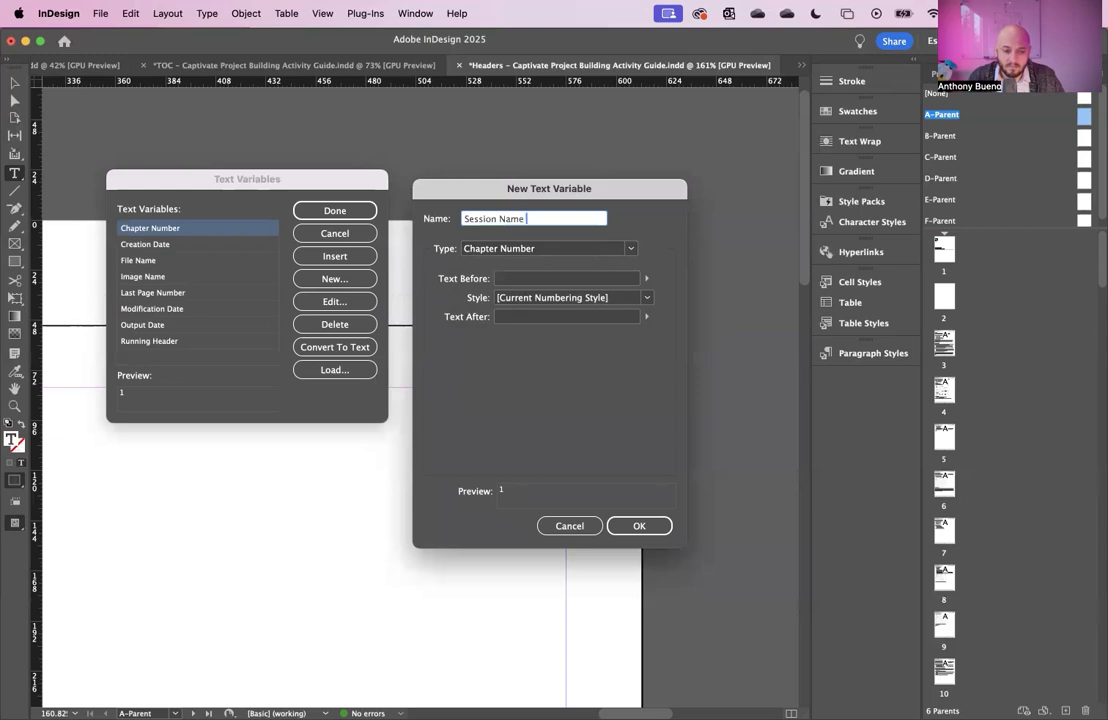
pyautogui.write(' Runner He')
pyautogui.press('BackSpace')
pyautogui.press('BackSpace')
pyautogui.press('BackSpace')
pyautogui.press('BackSpace')
pyautogui.press('BackSpace')
pyautogui.press('BackSpace')
pyautogui.press('BackSpace')
pyautogui.press('BackSpace')
pyautogui.press('BackSpace')
pyautogui.press('BackSpace')
pyautogui.press('BackSpace')
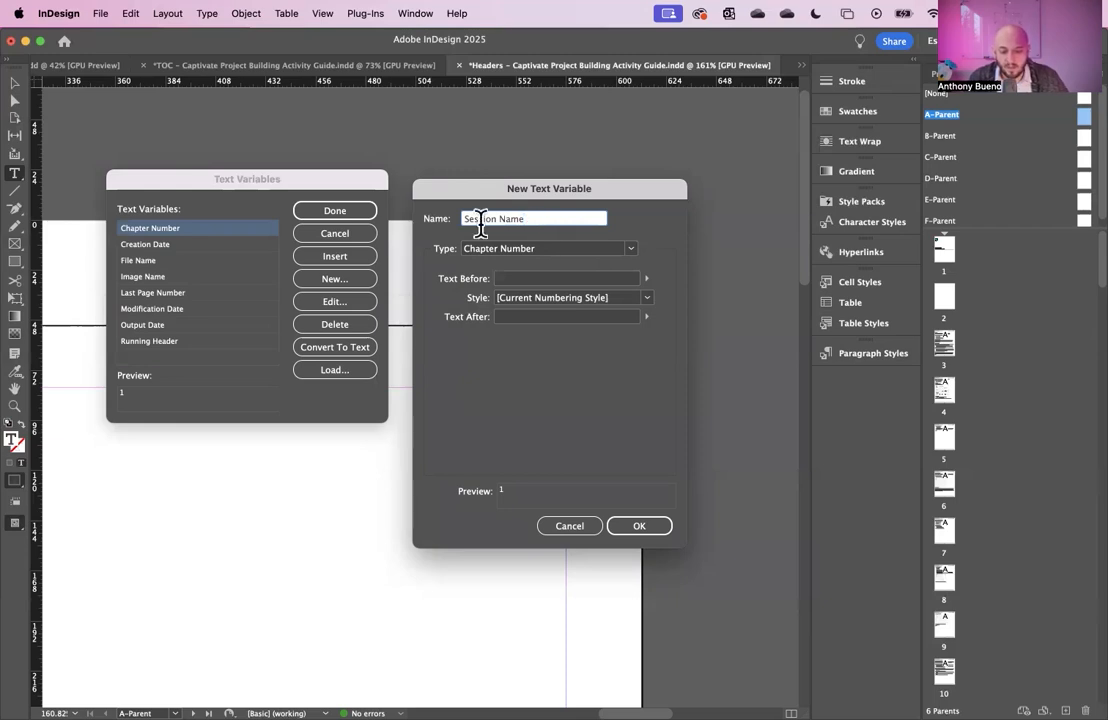
# Define the Session Name variable as Running Header (Paragraph Style) using the Session Header style, first on page, and save it.
pyautogui.click(631, 250)
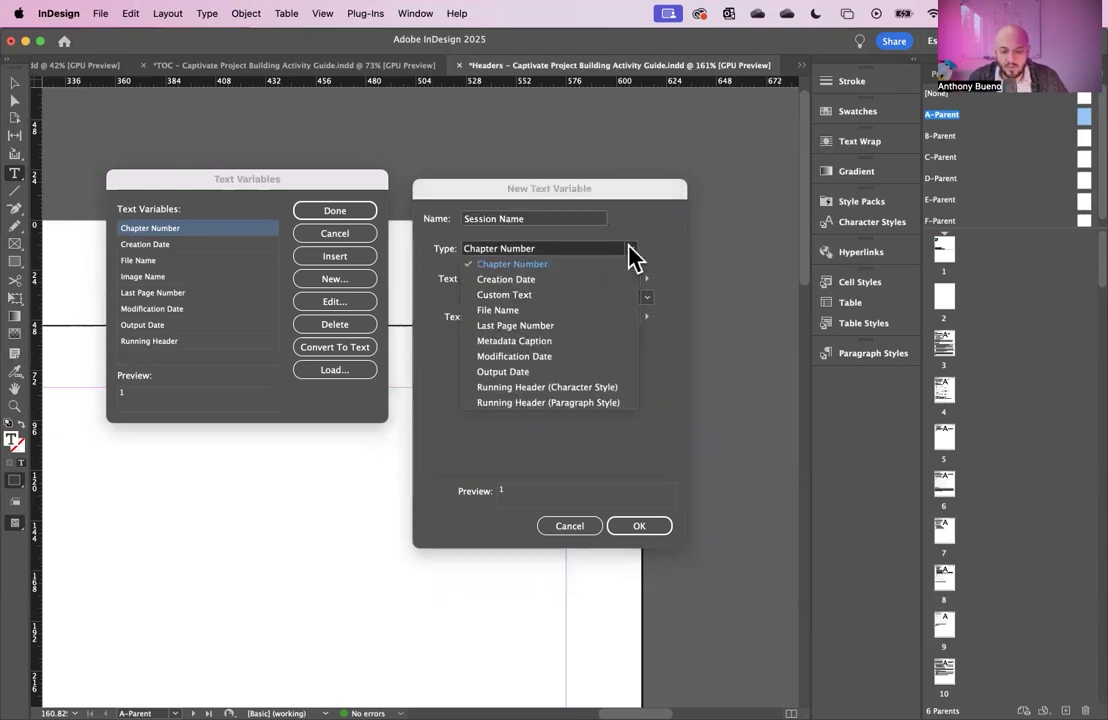
pyautogui.click(522, 403)
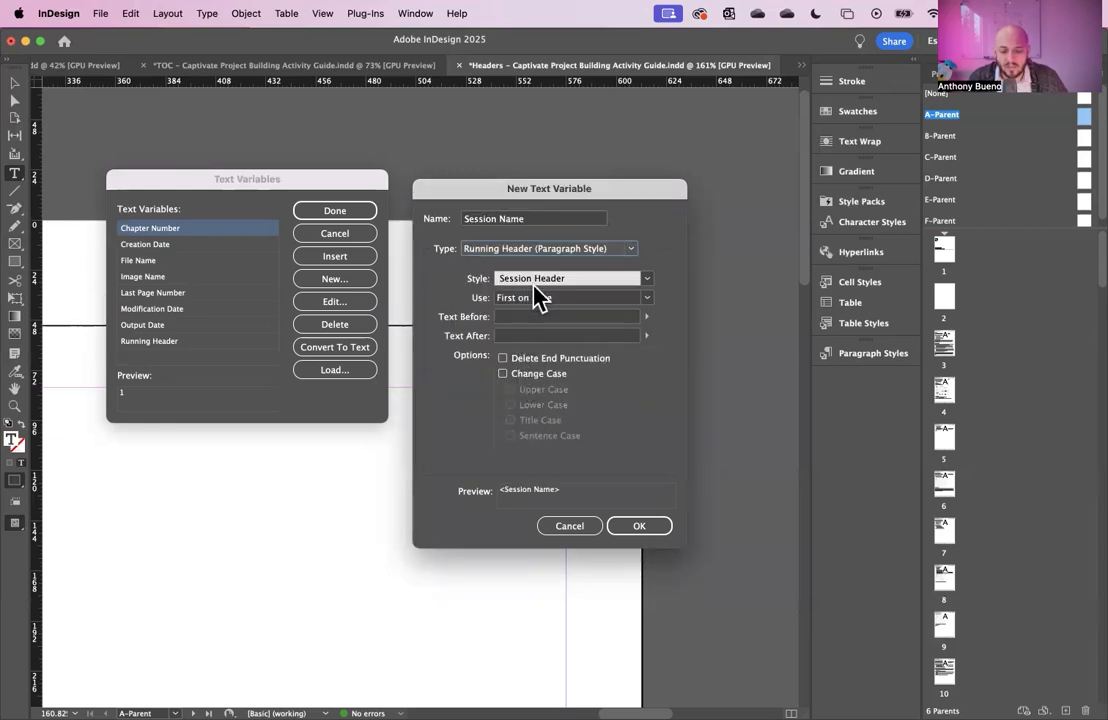
pyautogui.click(647, 279)
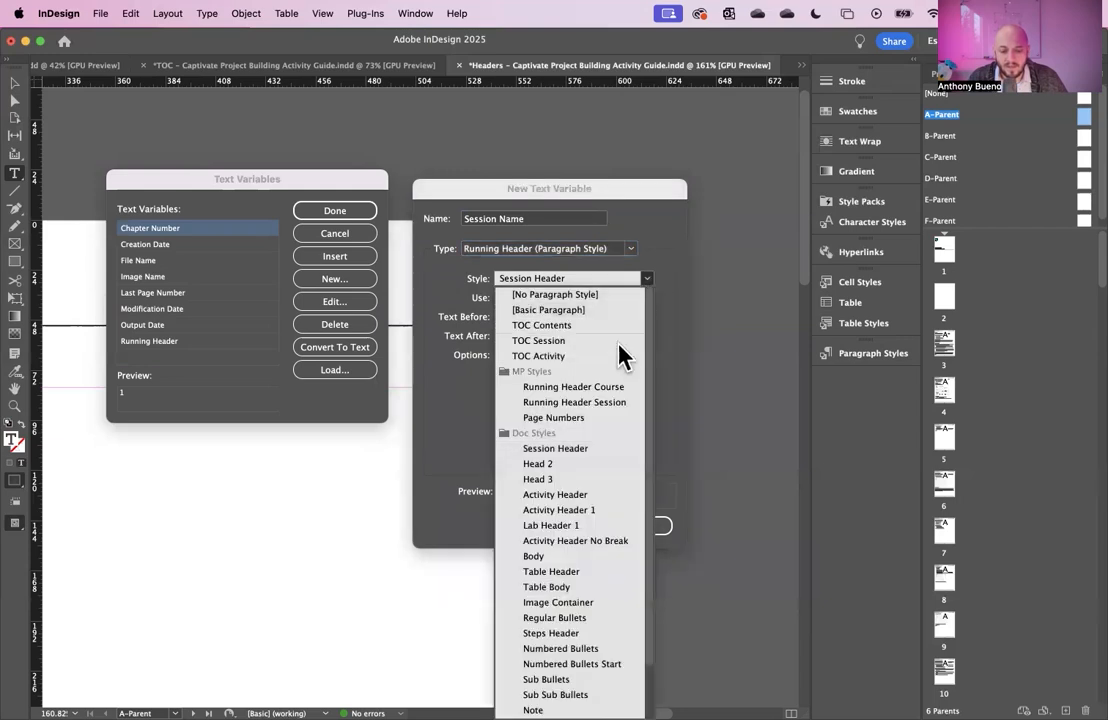
pyautogui.click(580, 452)
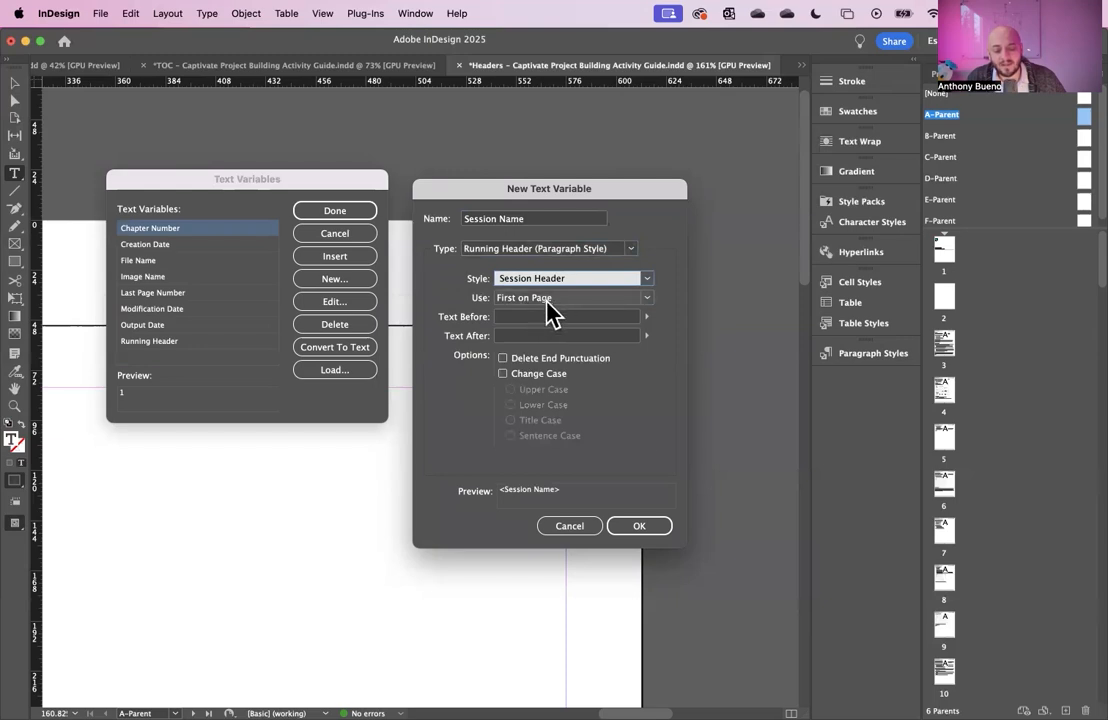
pyautogui.moveTo(588, 190); pyautogui.dragTo(789, 188)
pyautogui.click(727, 312)
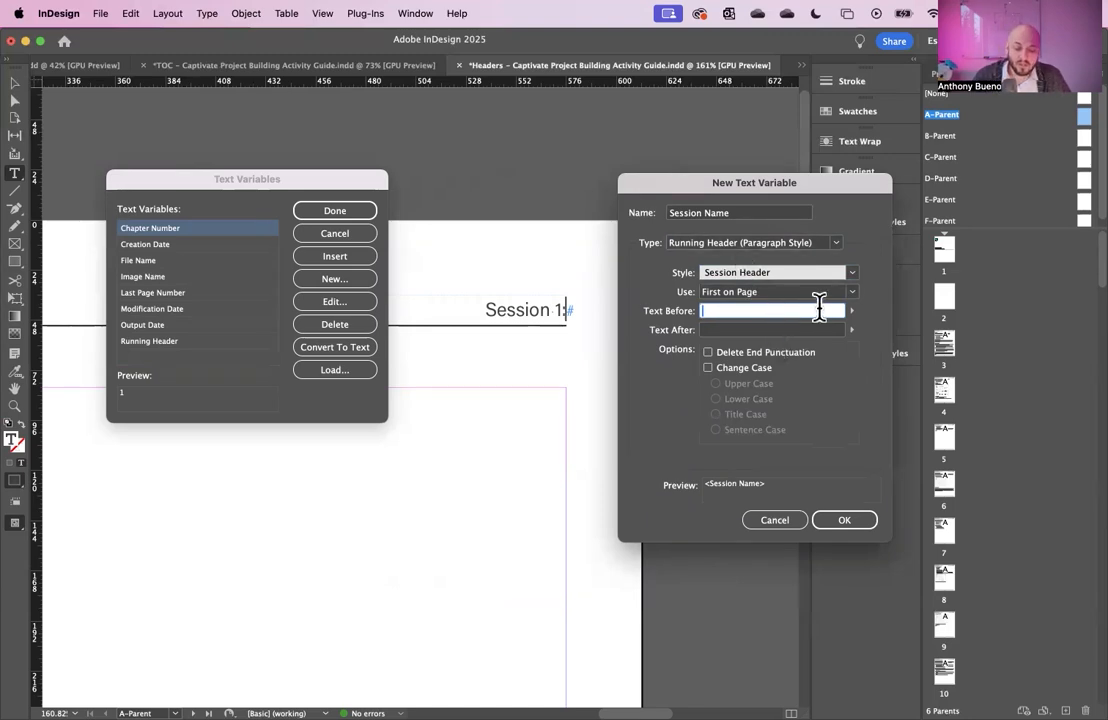
pyautogui.click(866, 527)
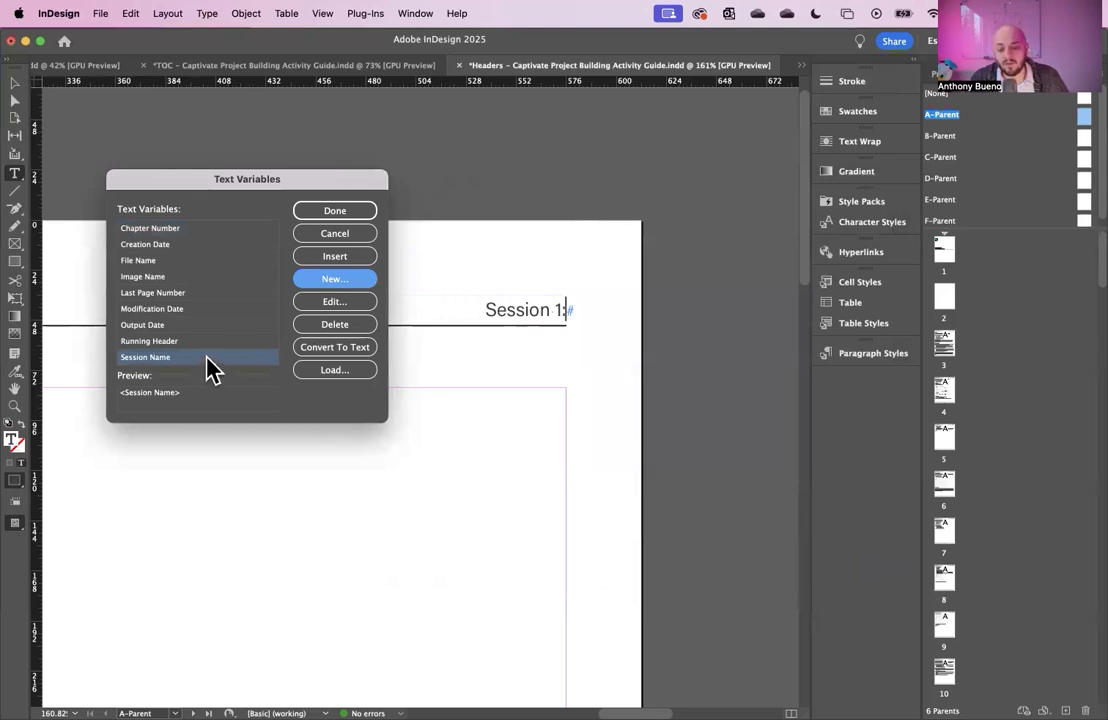
pyautogui.click(343, 212)
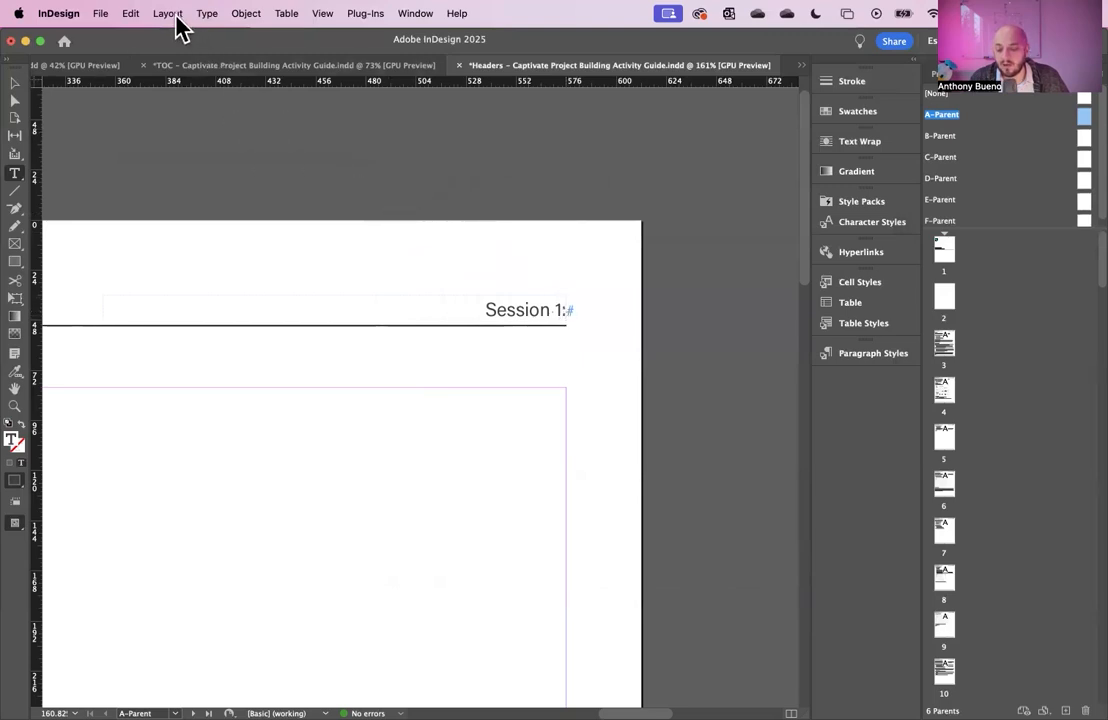
# Insert the Session Name variable after "Session 1:" in the A-Parent page header.
pyautogui.click(207, 13)
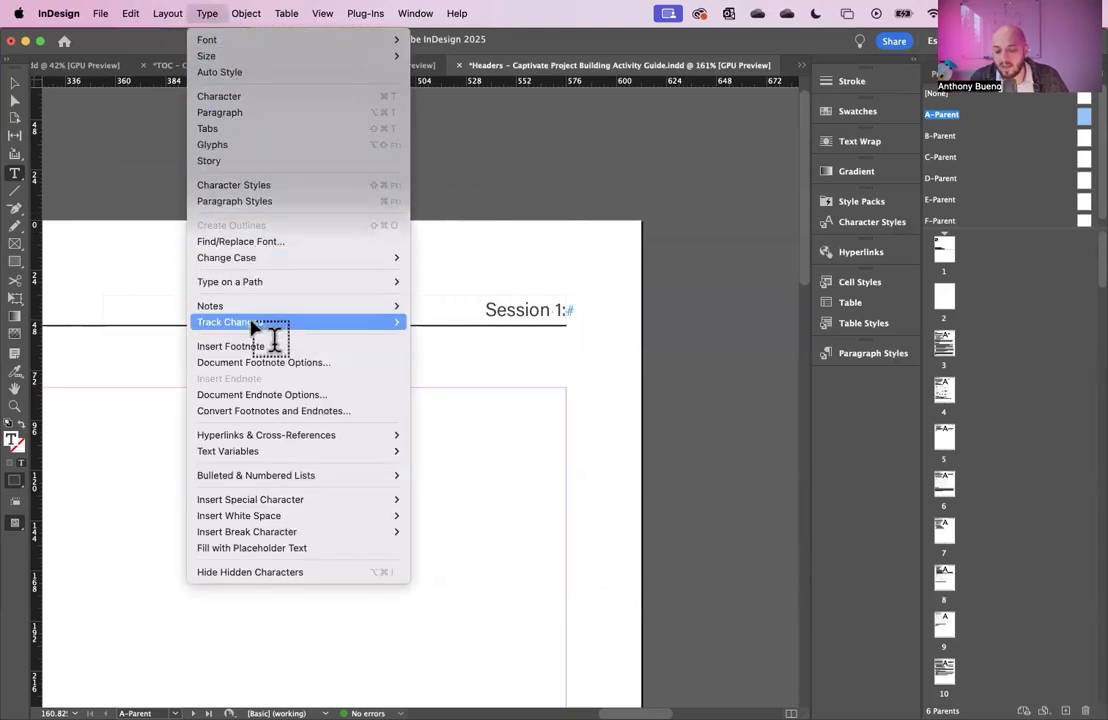
pyautogui.moveTo(252, 455)
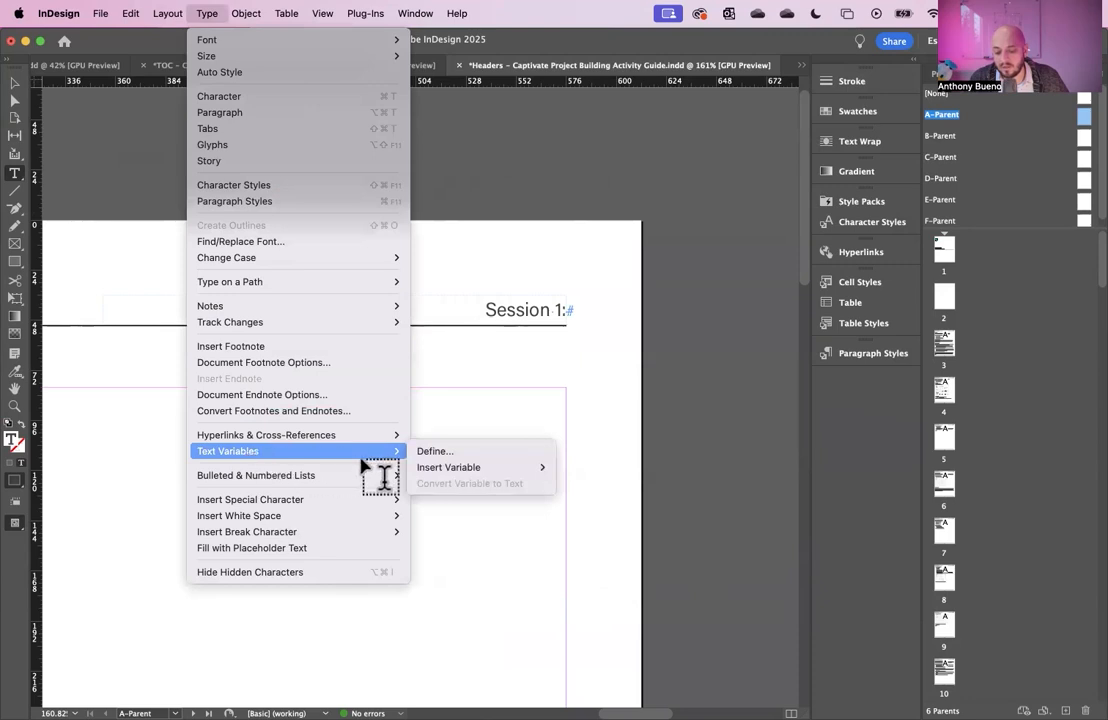
pyautogui.moveTo(440, 467)
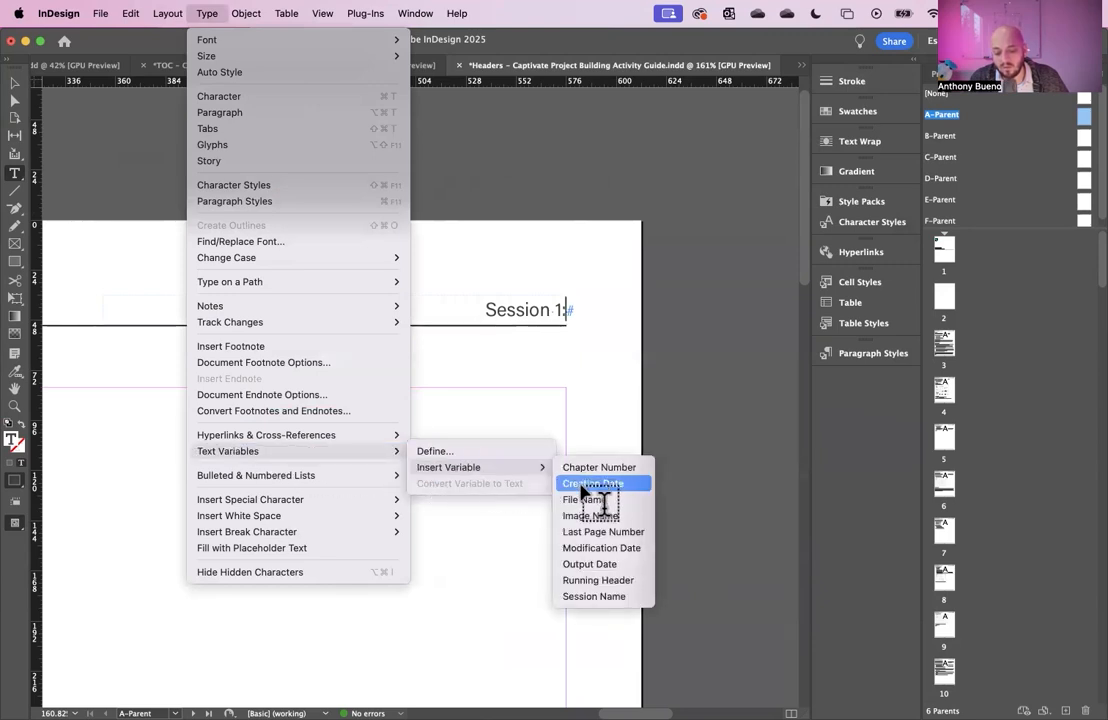
pyautogui.click(612, 598)
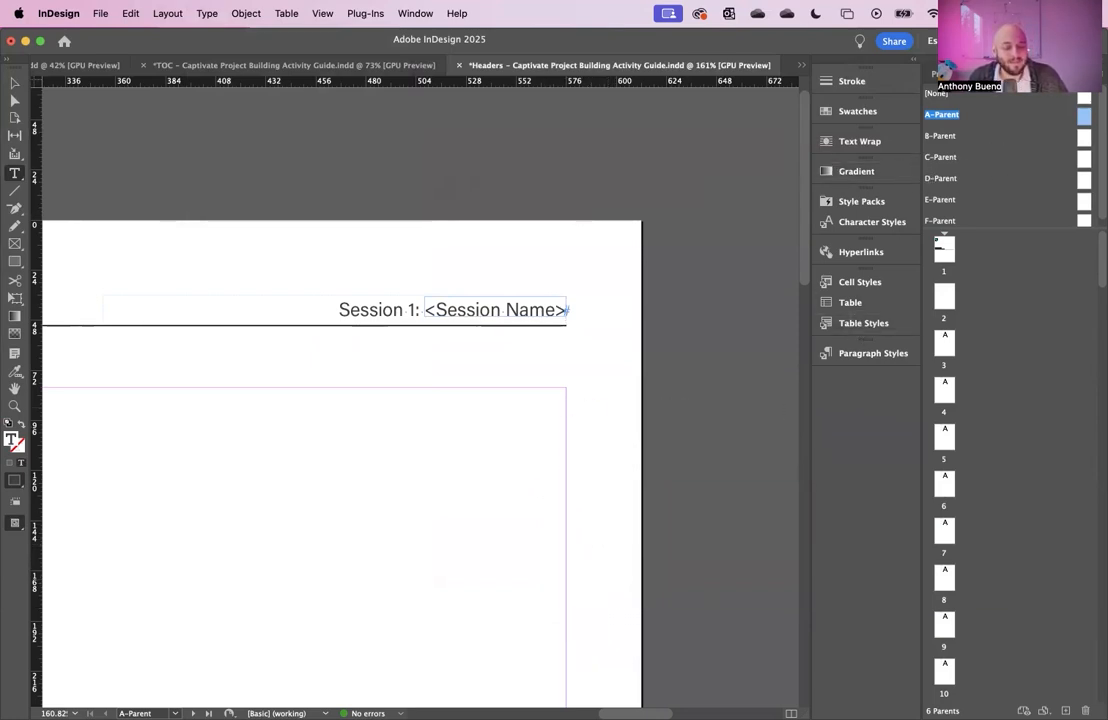
# Insert the Session Name variable after "Session 2:" in the B-Parent page header.
pyautogui.doubleClick(941, 135)
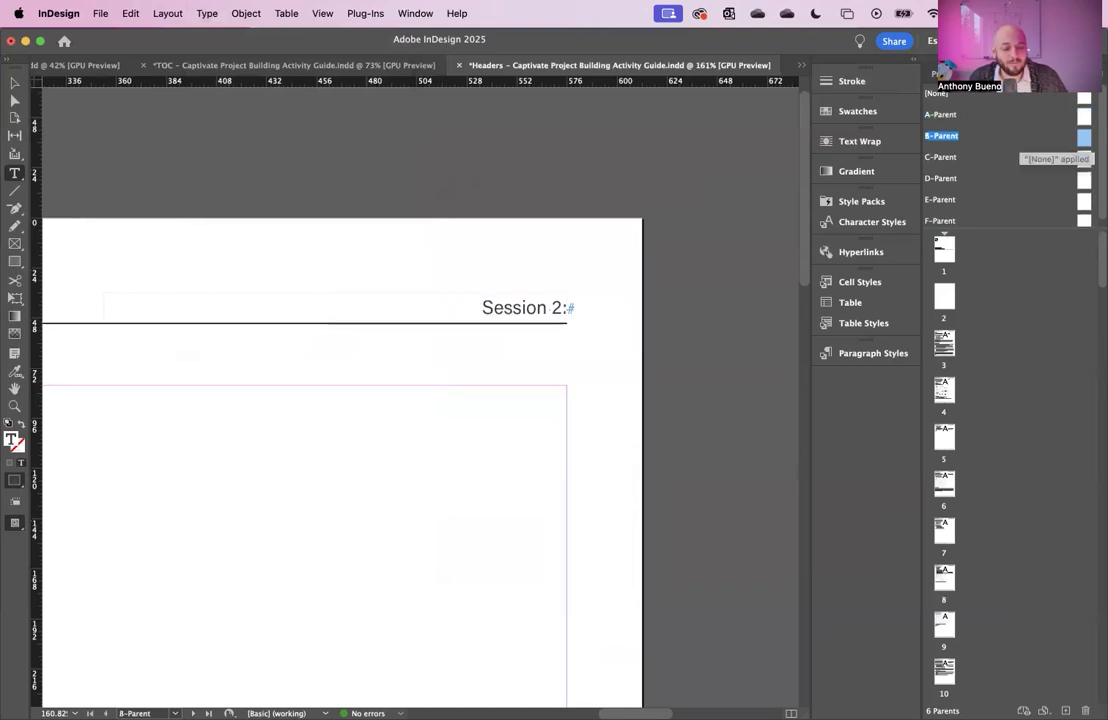
pyautogui.click(566, 307)
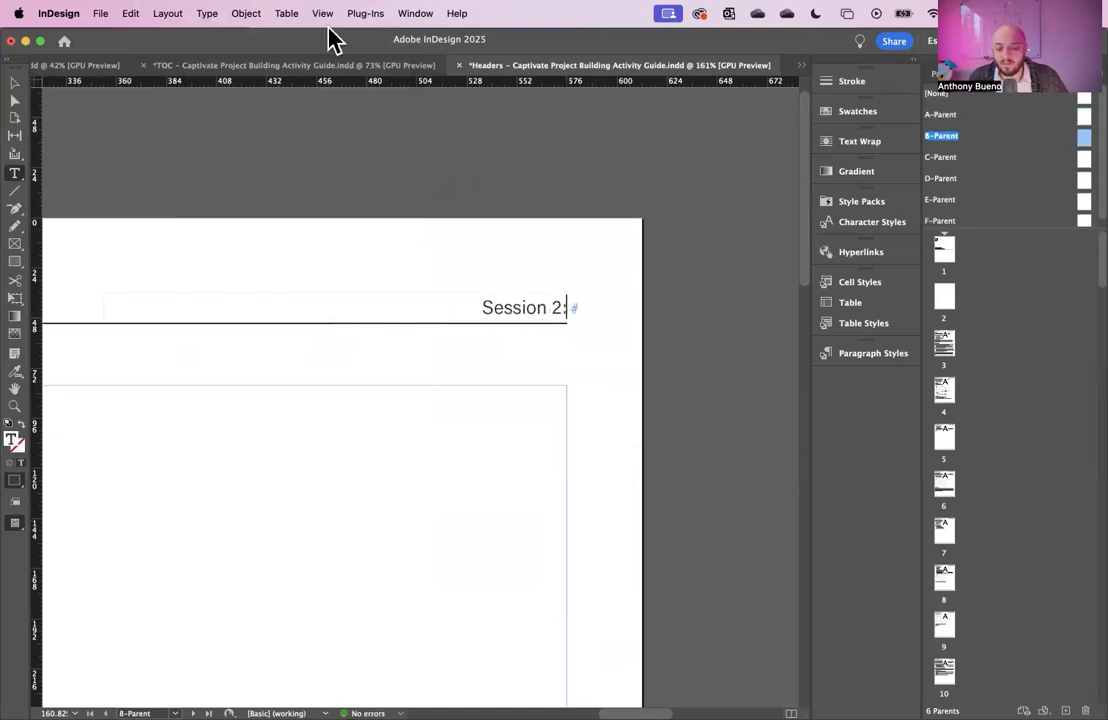
pyautogui.click(170, 12)
pyautogui.moveTo(205, 20)
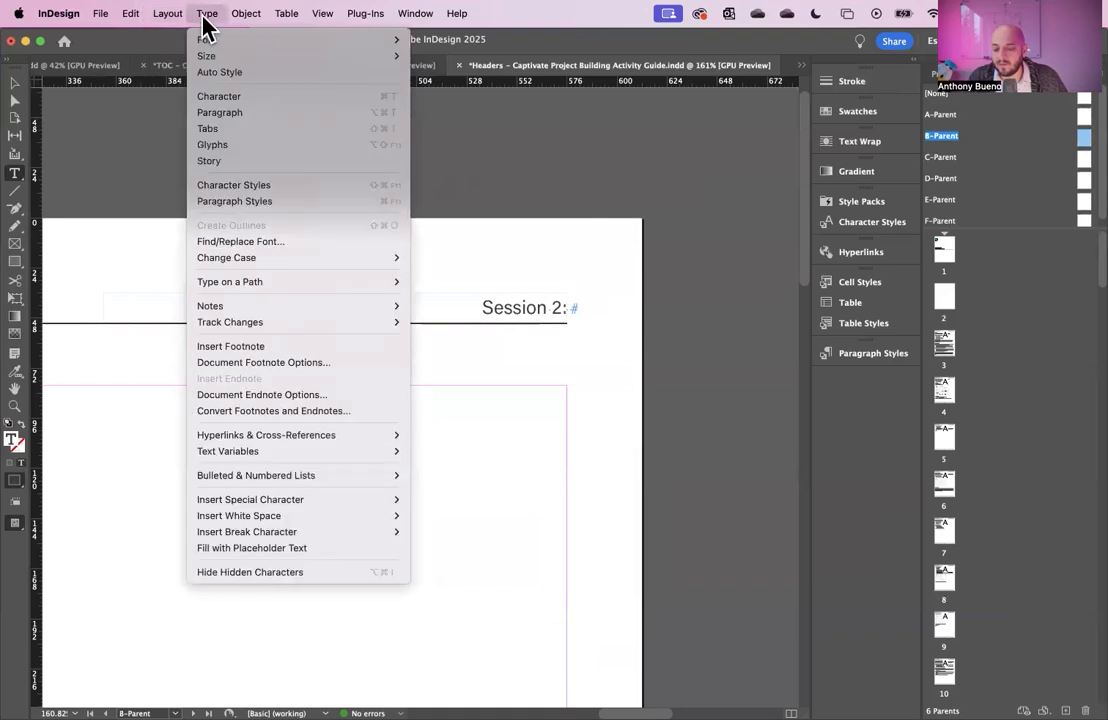
pyautogui.moveTo(300, 451)
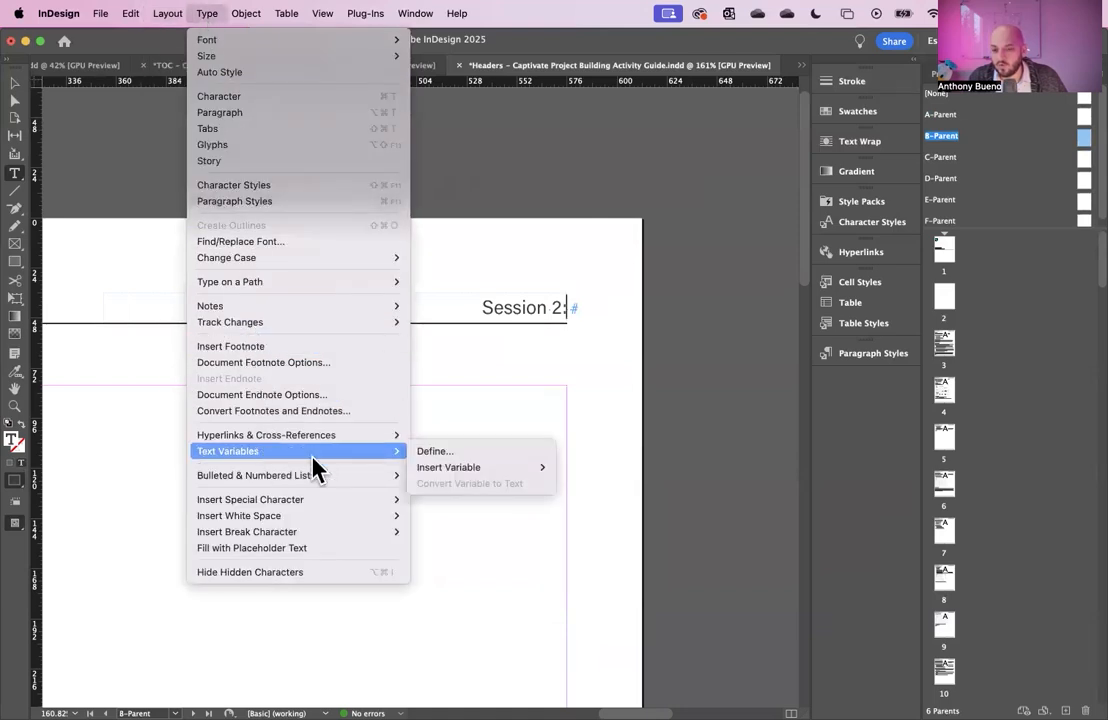
pyautogui.moveTo(450, 467)
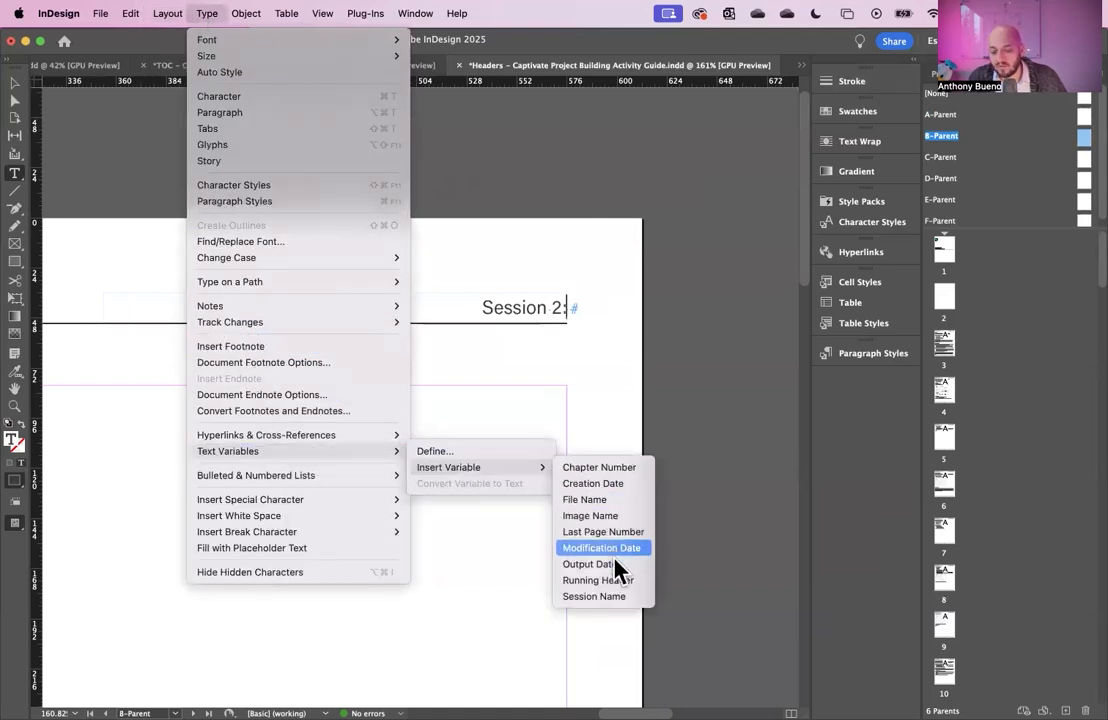
pyautogui.click(619, 598)
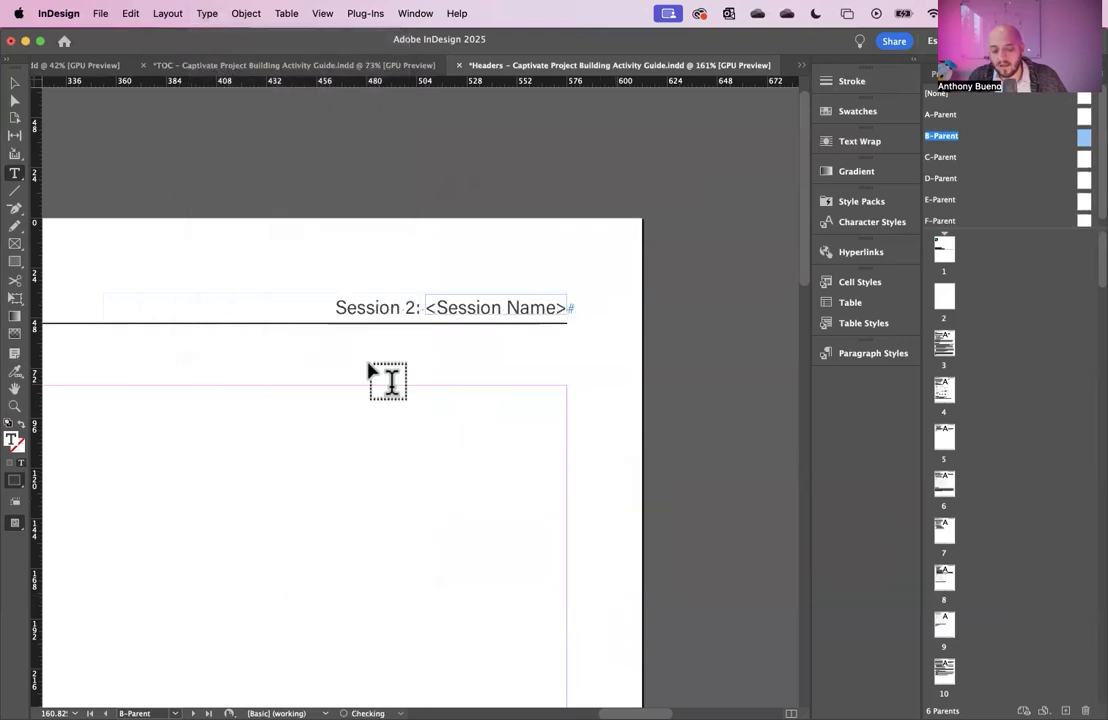
# Remove "with Captivate" from the session title on page 3 to test the running header.
pyautogui.doubleClick(946, 350)
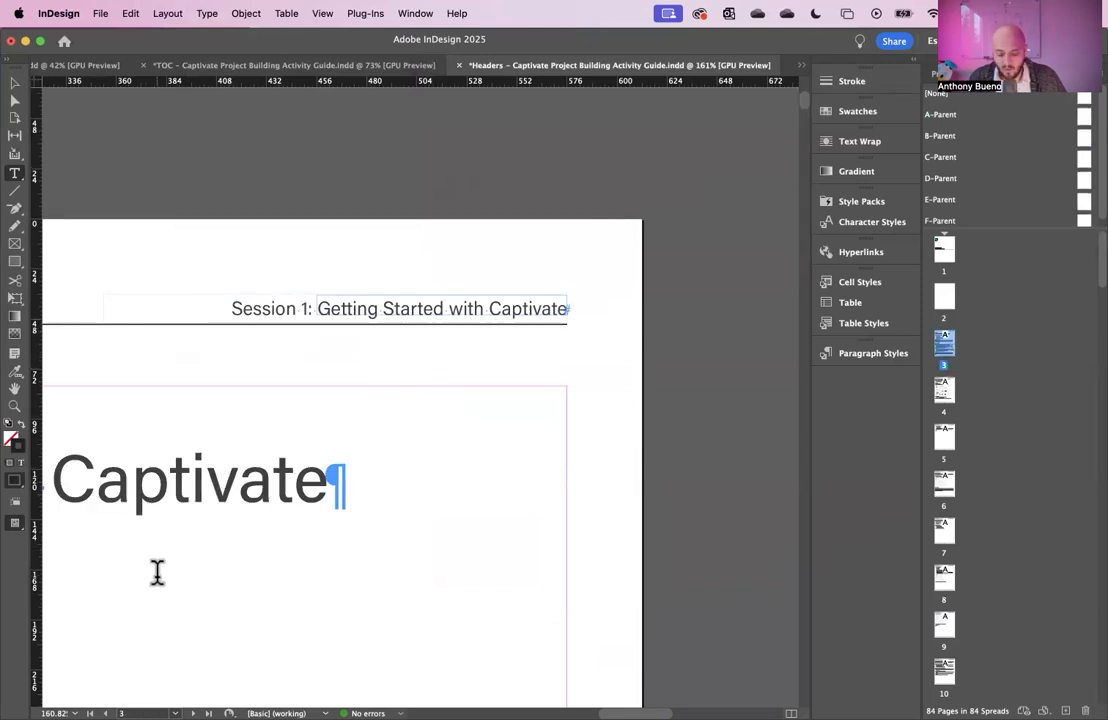
pyautogui.scroll(-5, 177, 565)
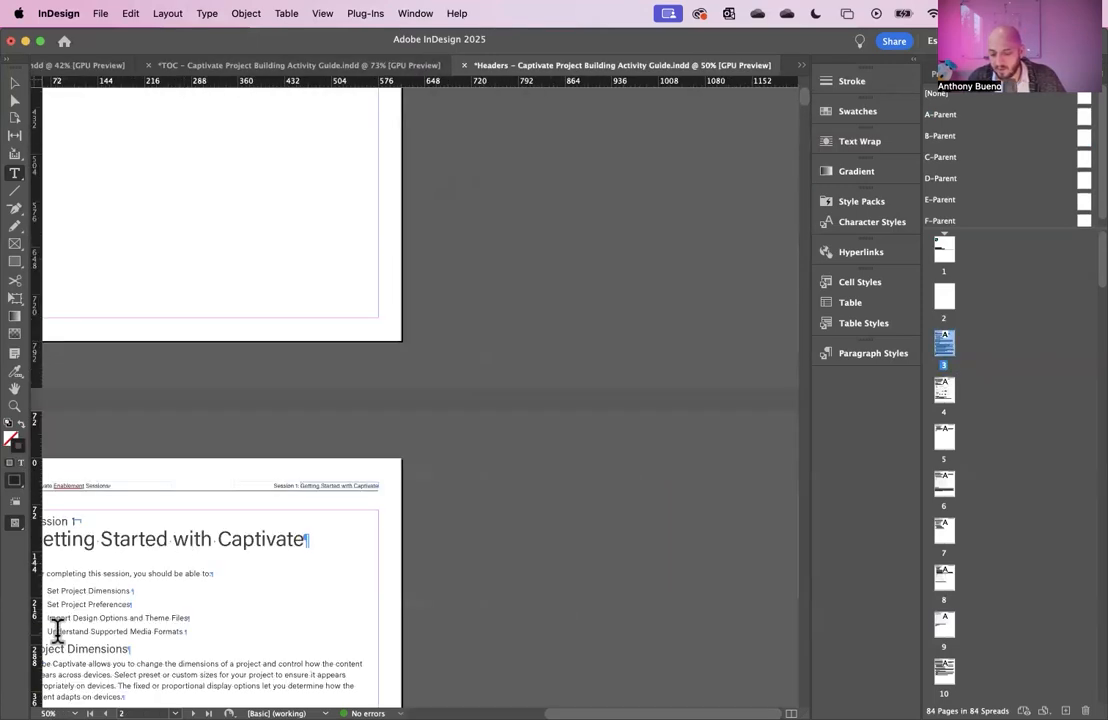
pyautogui.press('super+0')
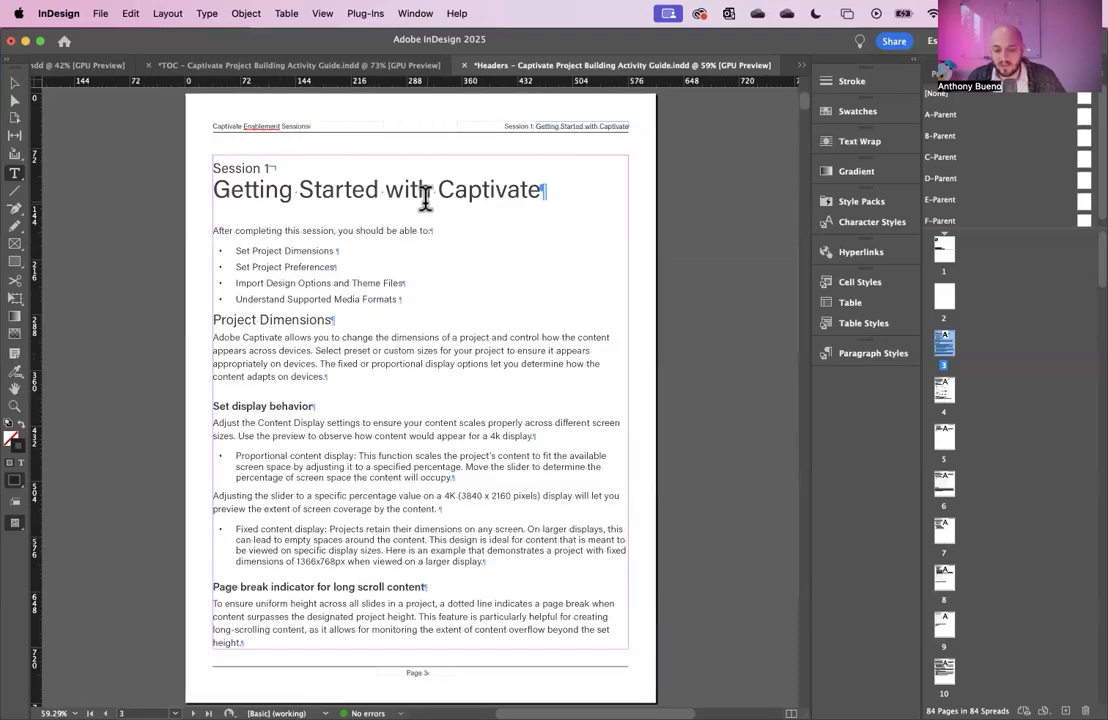
pyautogui.moveTo(389, 183); pyautogui.dragTo(556, 198)
pyautogui.press('BackSpace')
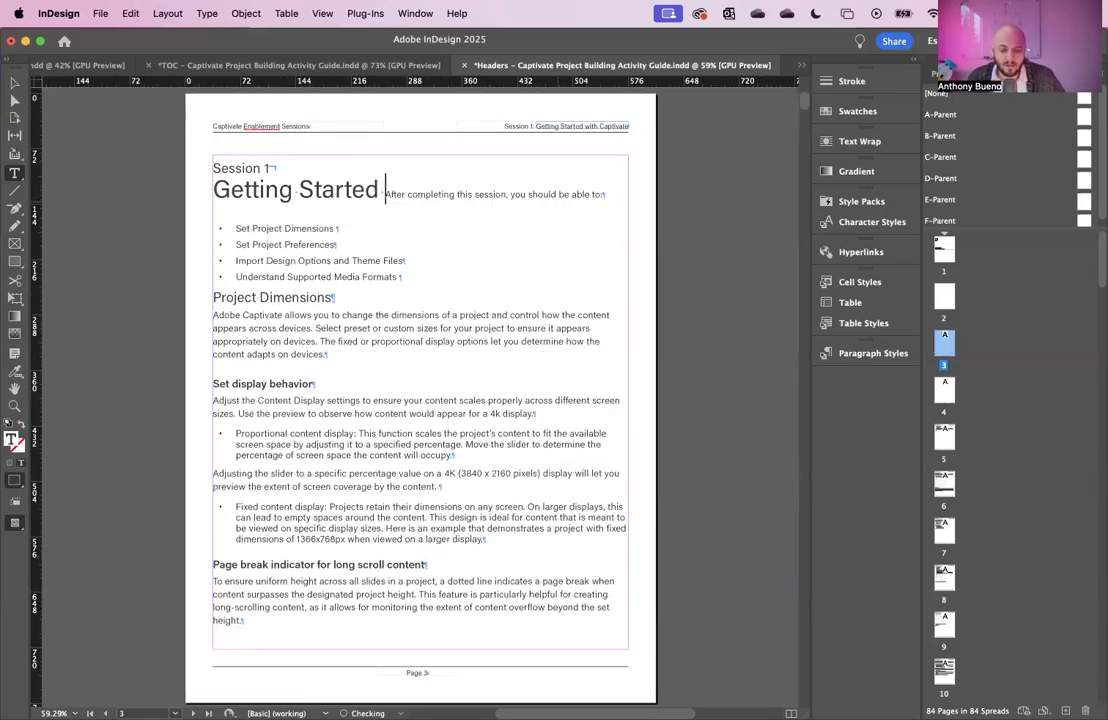
# Undo the edits that joined the session title with the "After completing this session" paragraph, keeping the title "Getting Started".
pyautogui.scroll(-5, 273, 699)
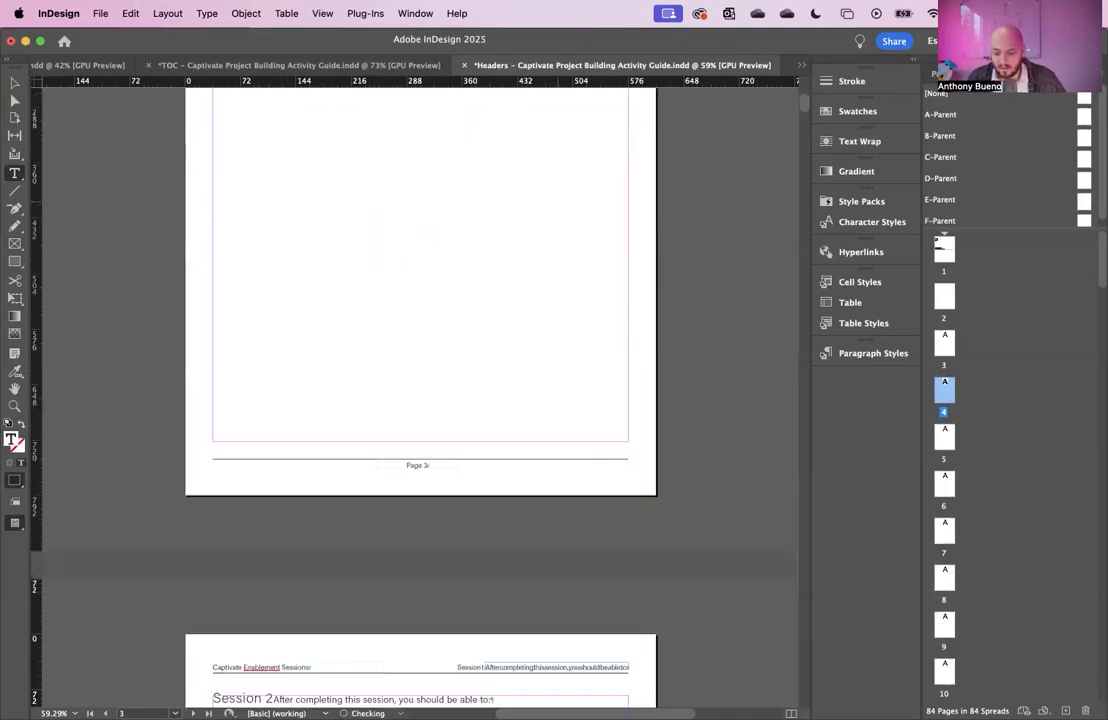
pyautogui.scroll(-5, 557, 200)
pyautogui.scroll(-5, 557, 213)
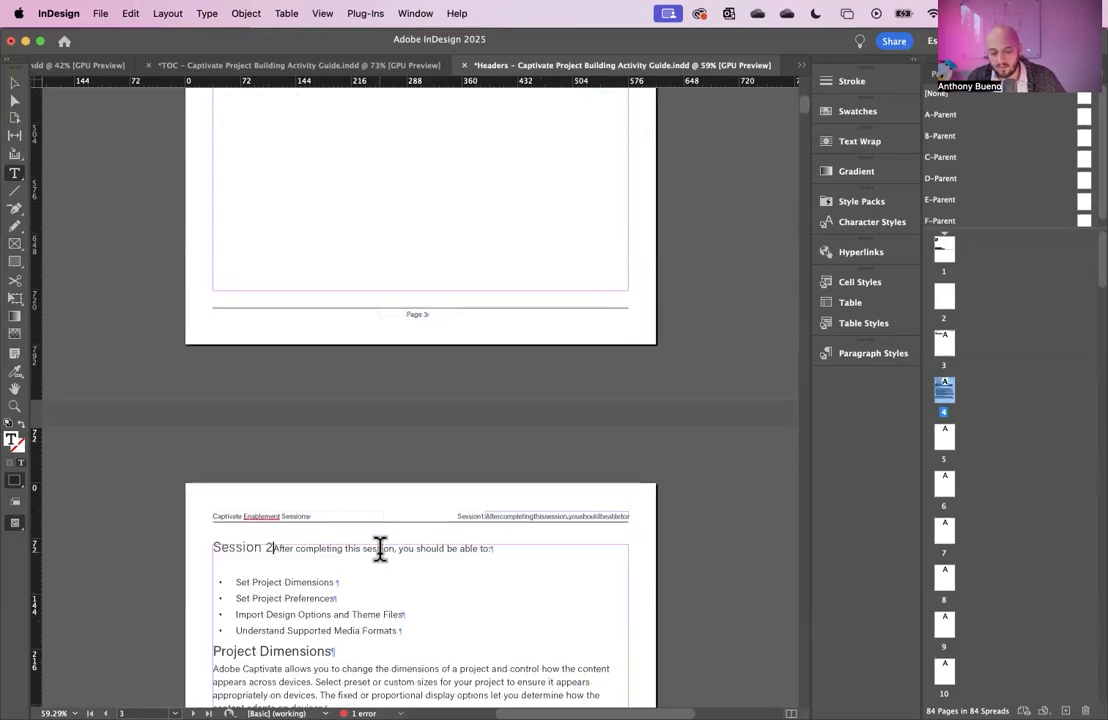
pyautogui.click(380, 549)
pyautogui.click(880, 358)
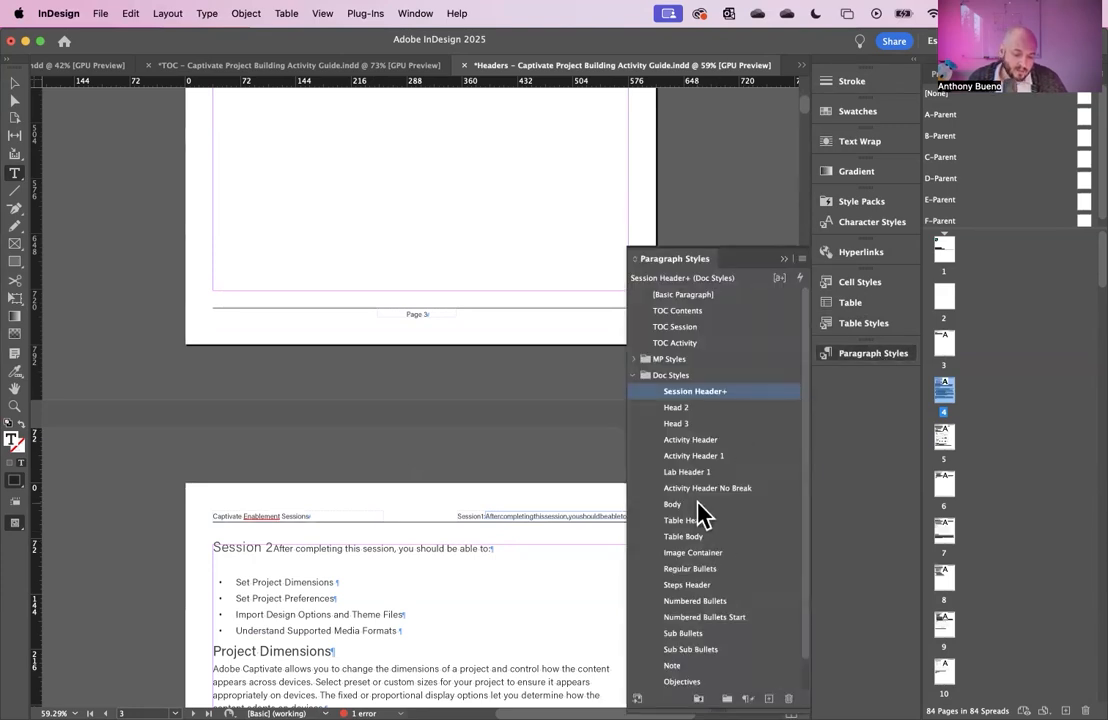
pyautogui.press('super+z')
pyautogui.press('super+z')
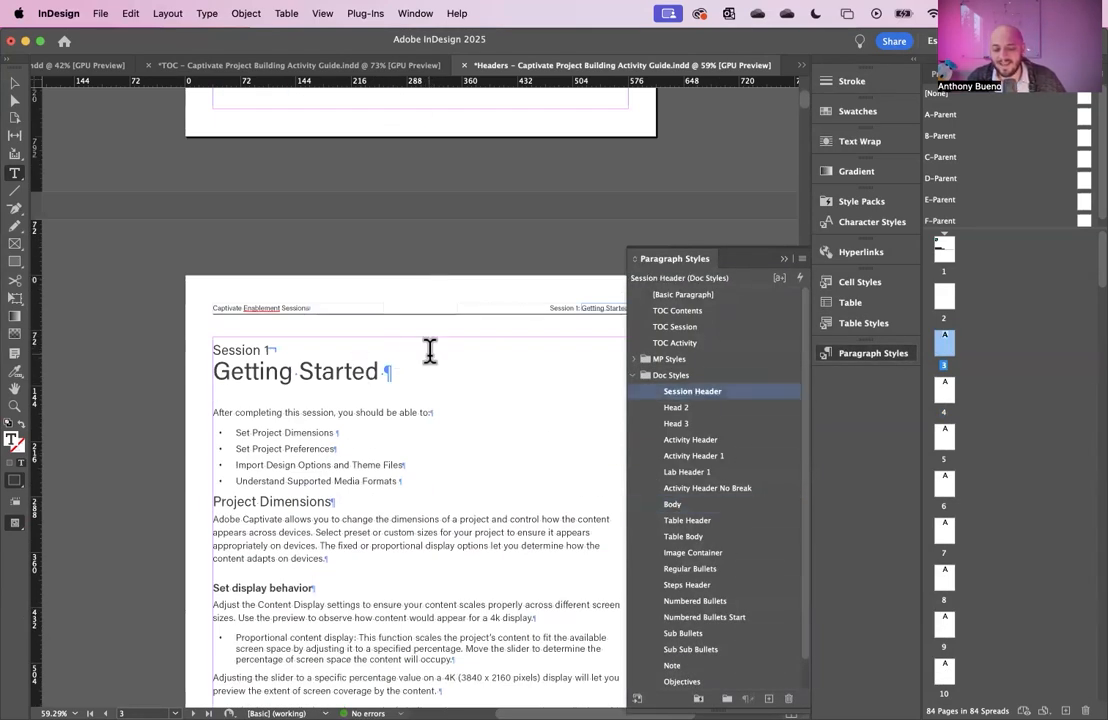
# Check the Session 1 running header on pages 3 to 5, and go to page 15, where Session 2 begins.
pyautogui.click(900, 356)
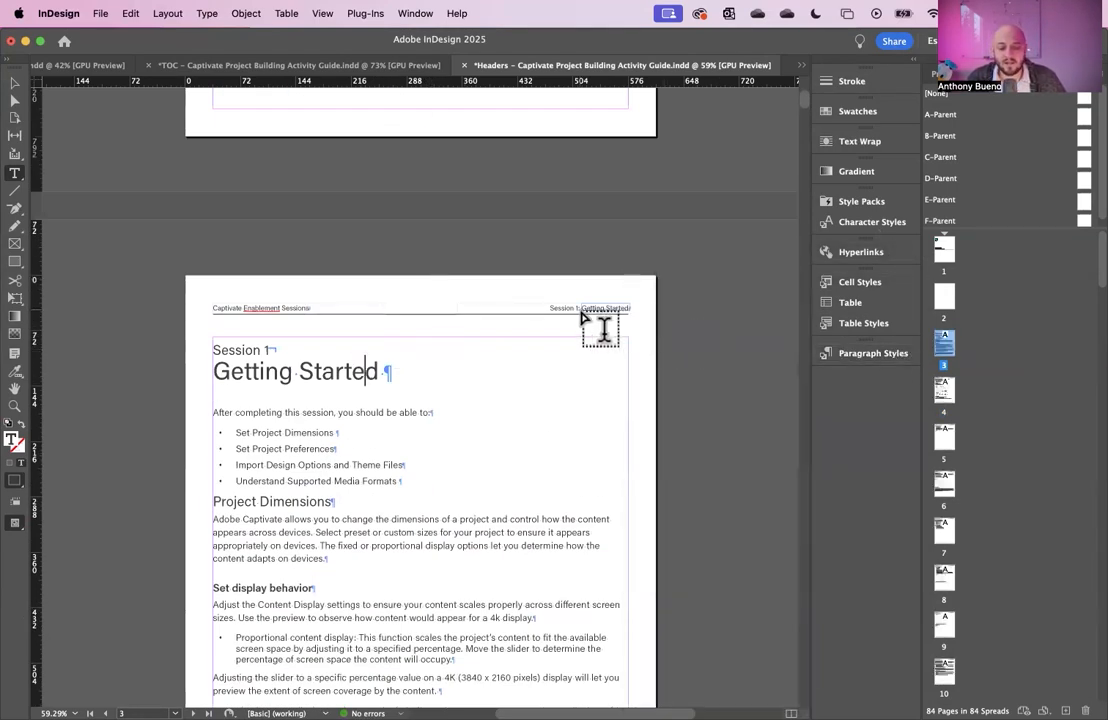
pyautogui.scroll(-15, 612, 314)
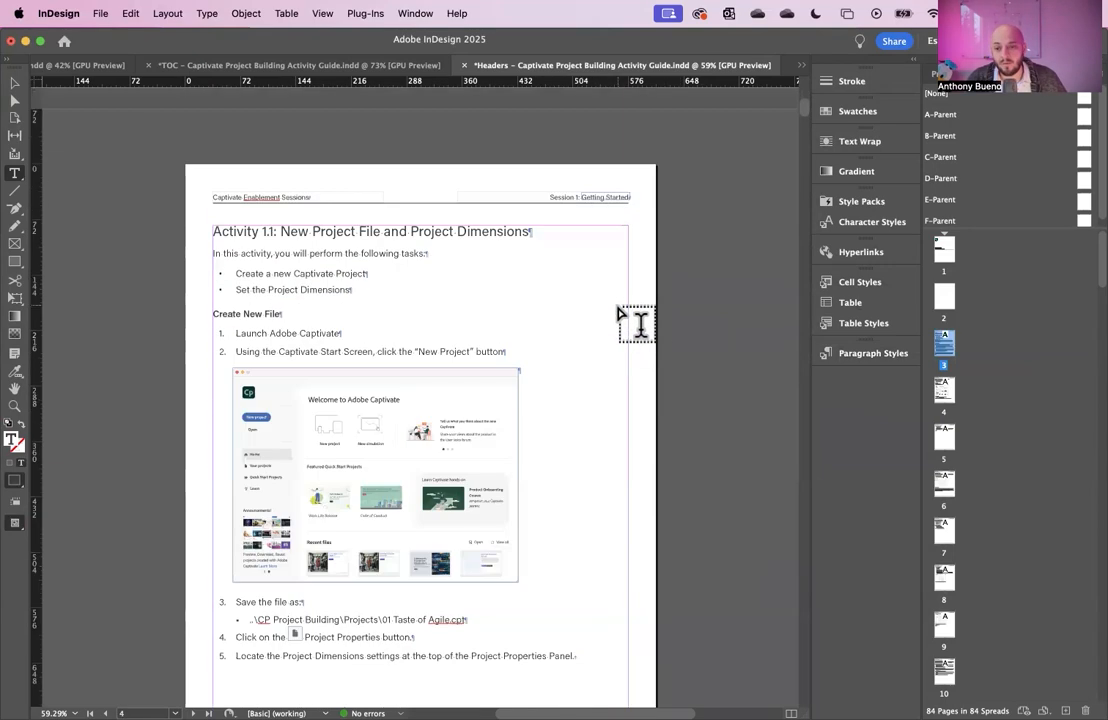
pyautogui.scroll(-8, 620, 315)
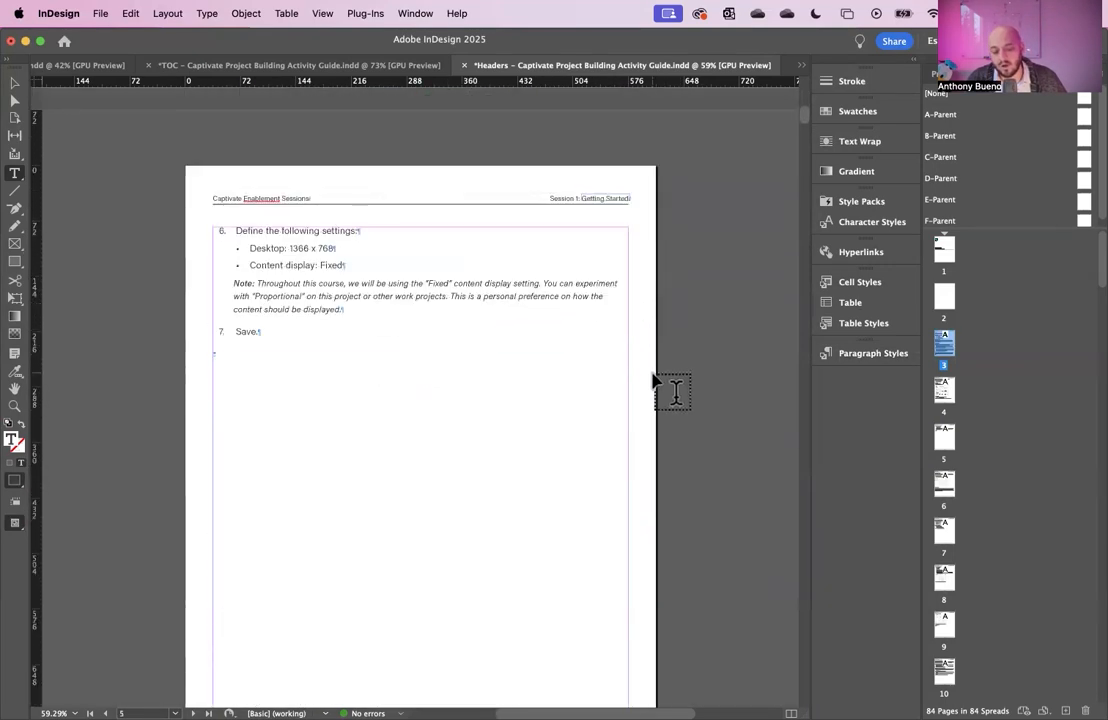
pyautogui.scroll(-5, 1052, 462)
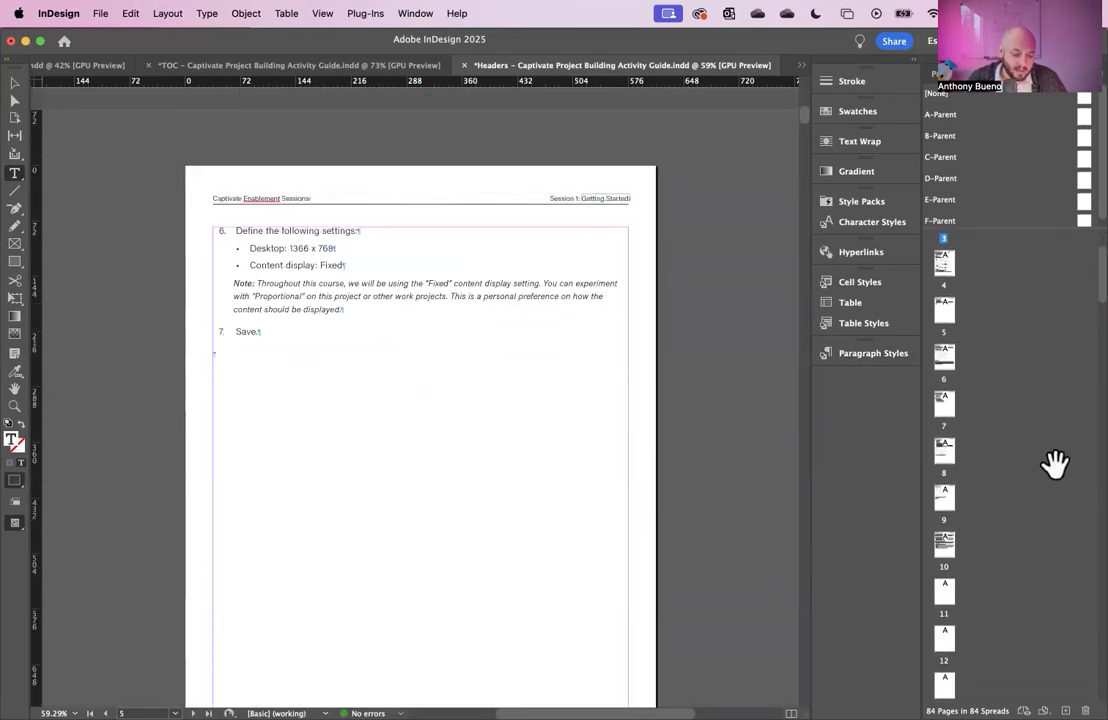
pyautogui.scroll(-3, 1056, 460)
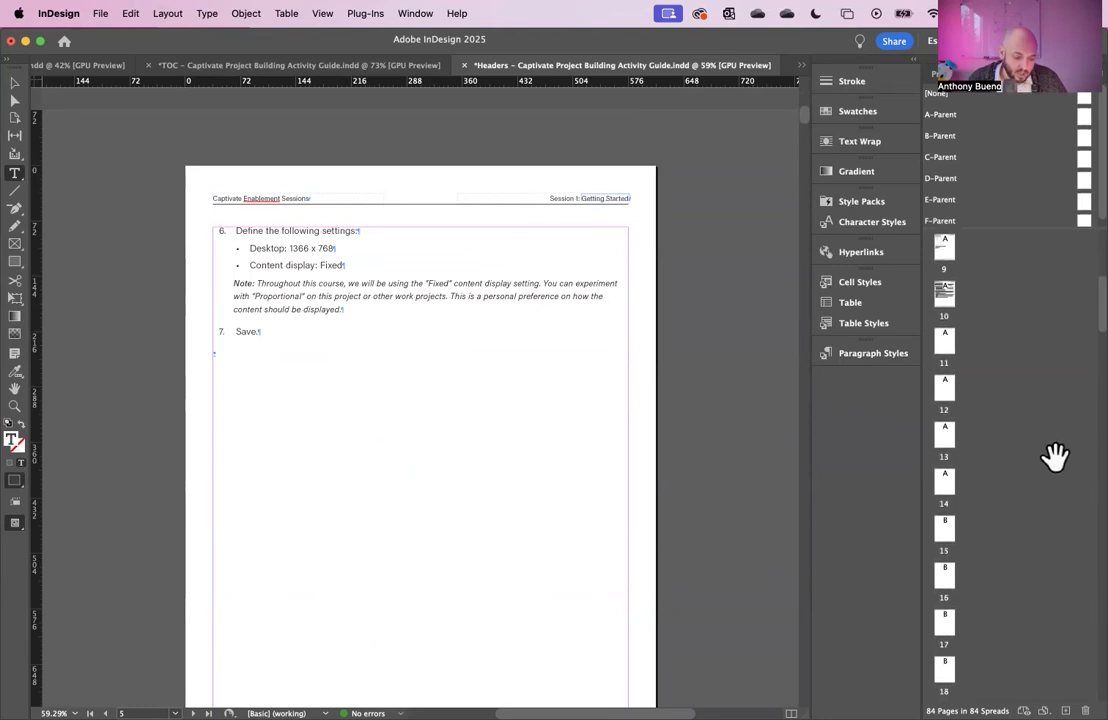
pyautogui.doubleClick(944, 528)
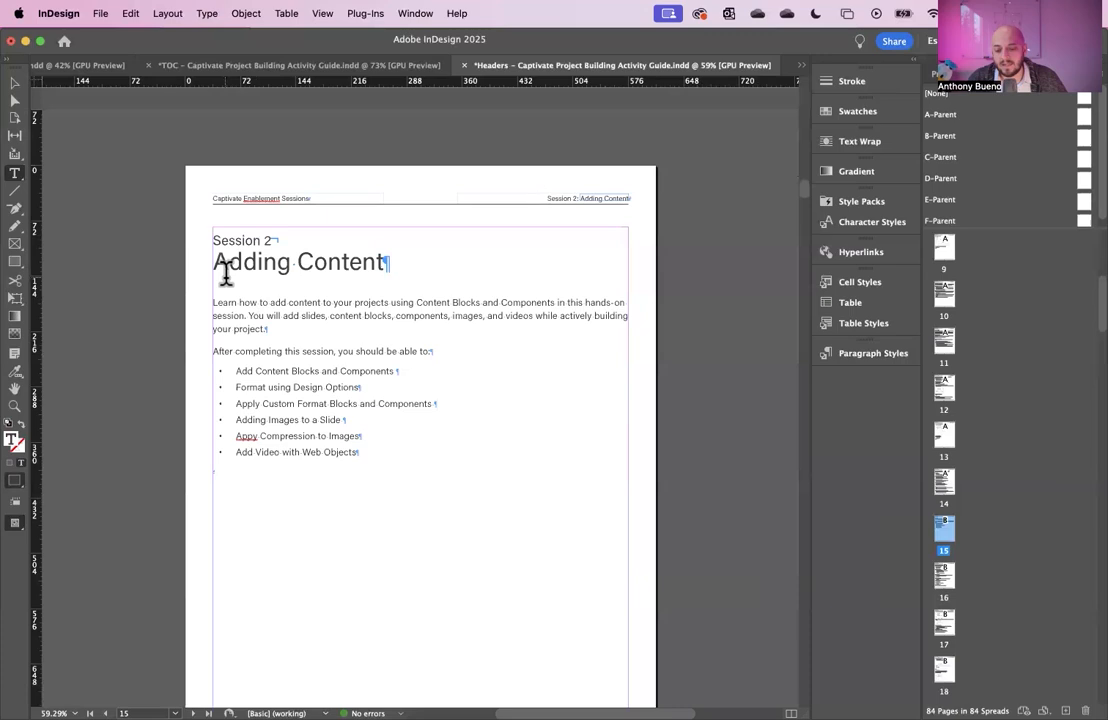
# Extend the Session 2 title on page 15 to "Adding Content to Your Project" to test the running header.
pyautogui.moveTo(229, 262); pyautogui.dragTo(377, 264)
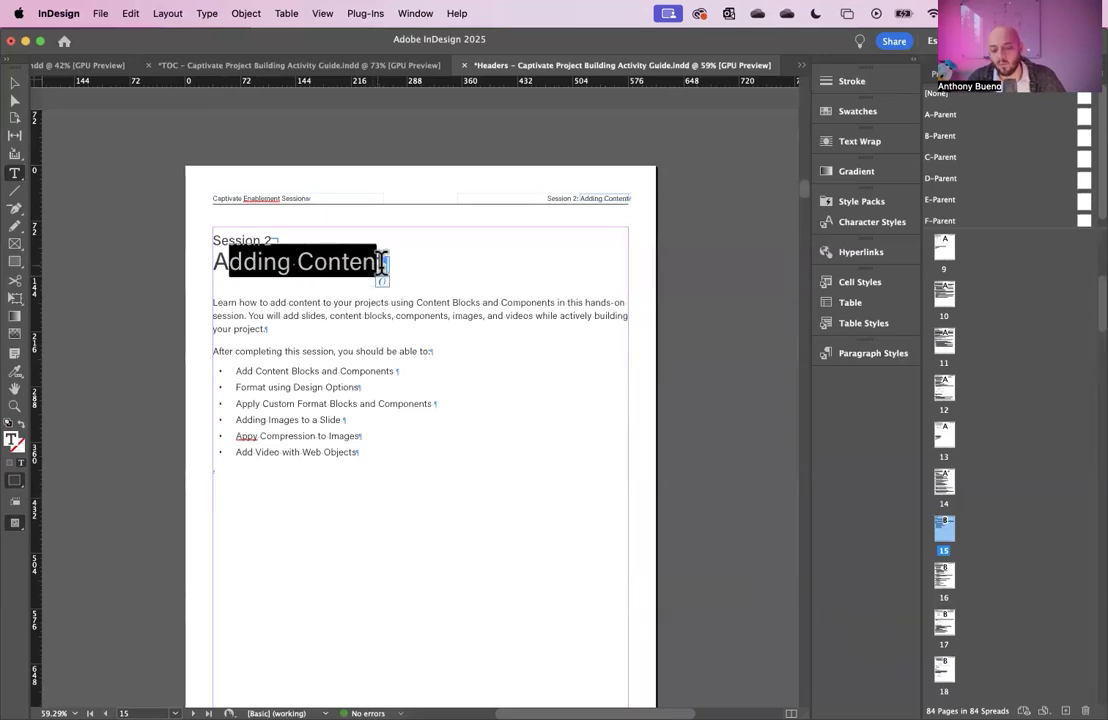
pyautogui.click(396, 271)
pyautogui.write('To')
pyautogui.press('BackSpace')
pyautogui.press('BackSpace')
pyautogui.press('BackSpace')
pyautogui.write('to Your Project')
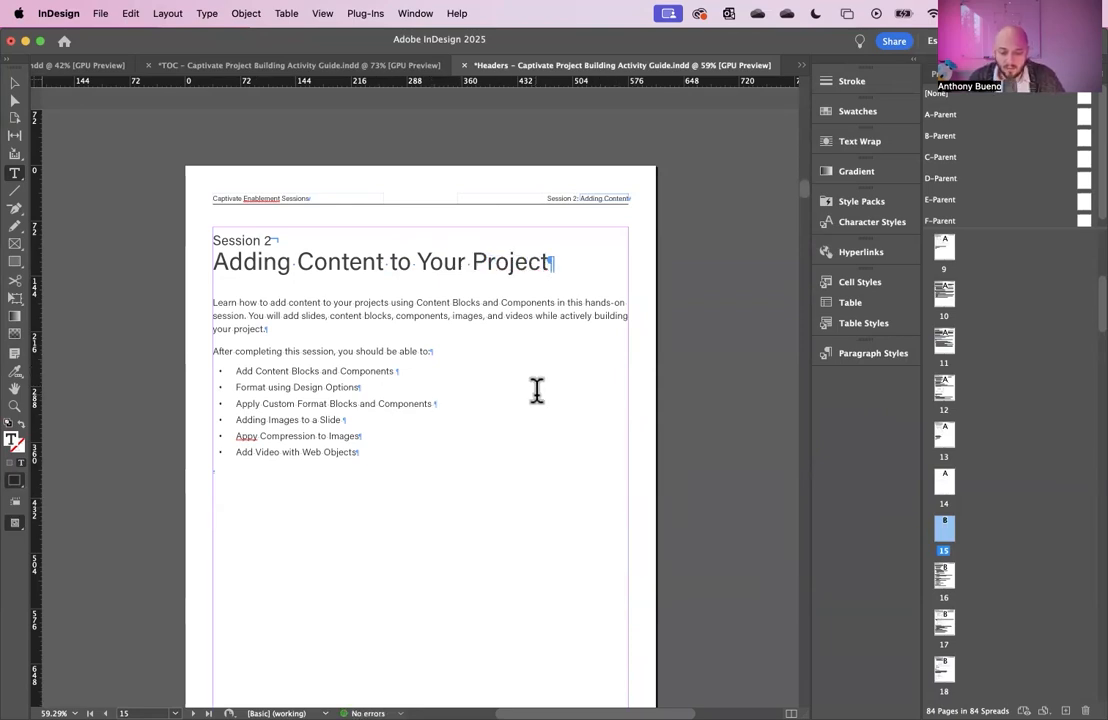
pyautogui.scroll(-2, 537, 390)
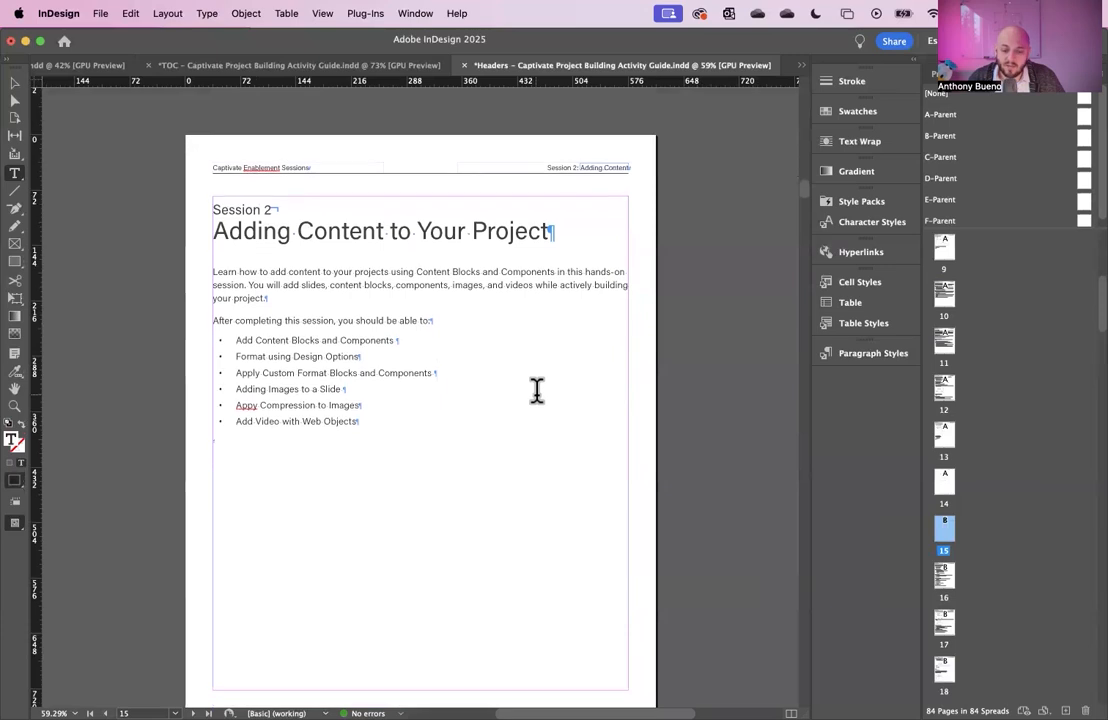
pyautogui.scroll(-15, 537, 390)
pyautogui.scroll(12, 537, 390)
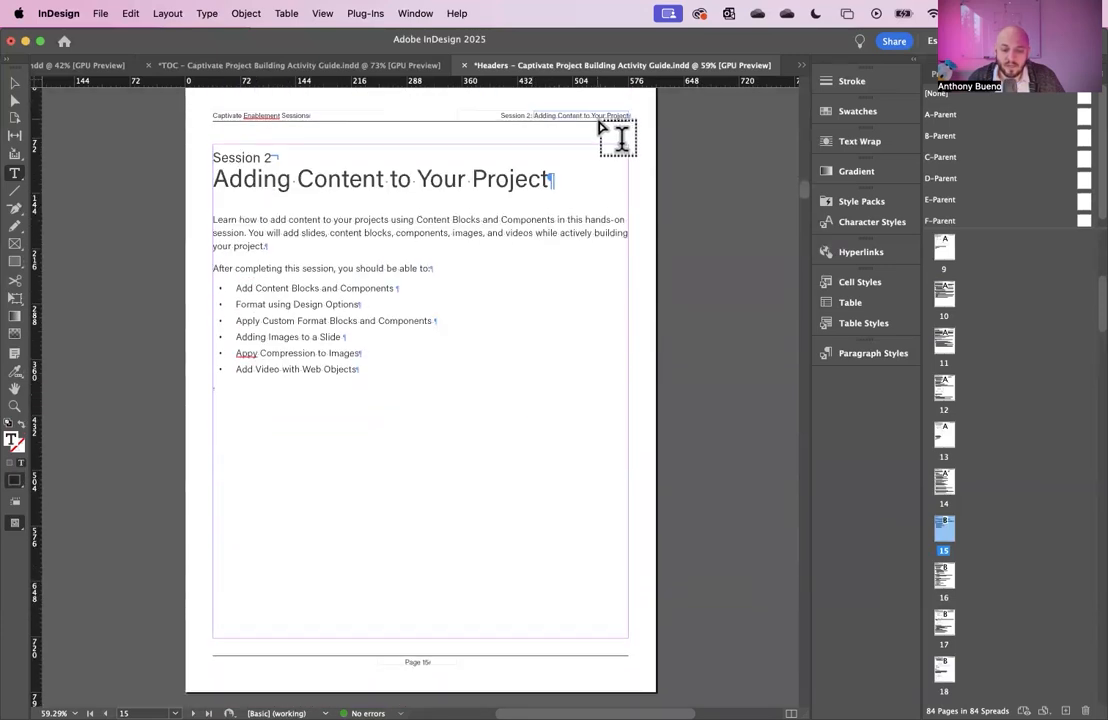
# Remove "to Your Project" from the Session 2 title and correct "Appy" to "Apply" in the objectives list.
pyautogui.moveTo(397, 179); pyautogui.dragTo(552, 176)
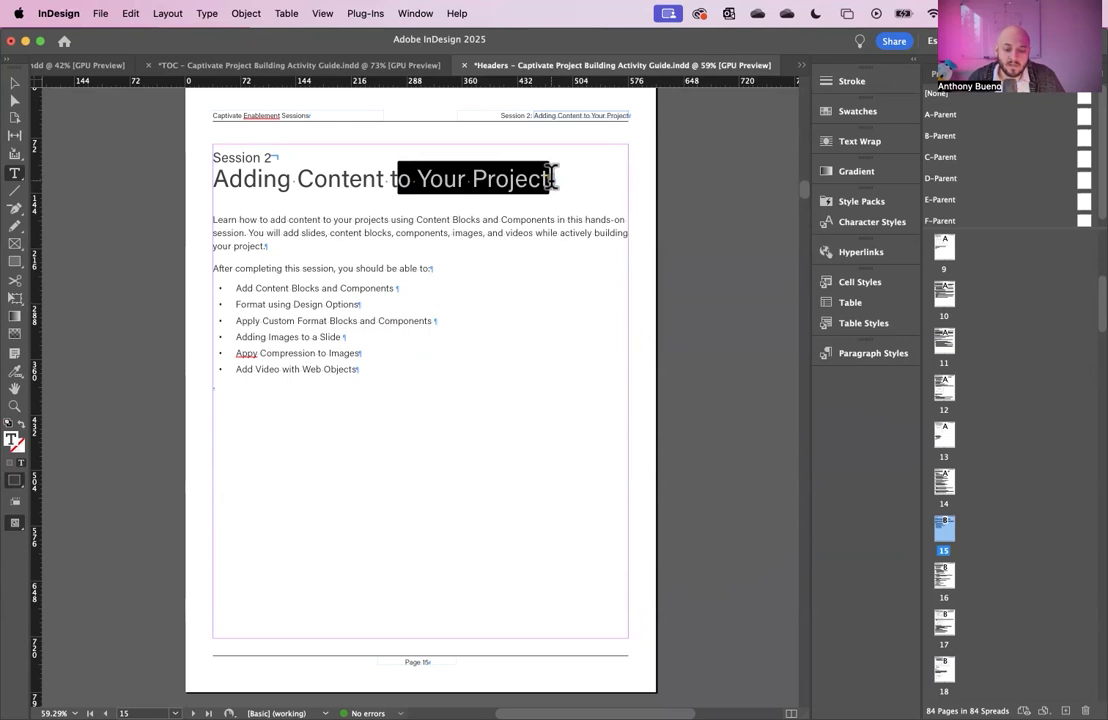
pyautogui.press('BackSpace')
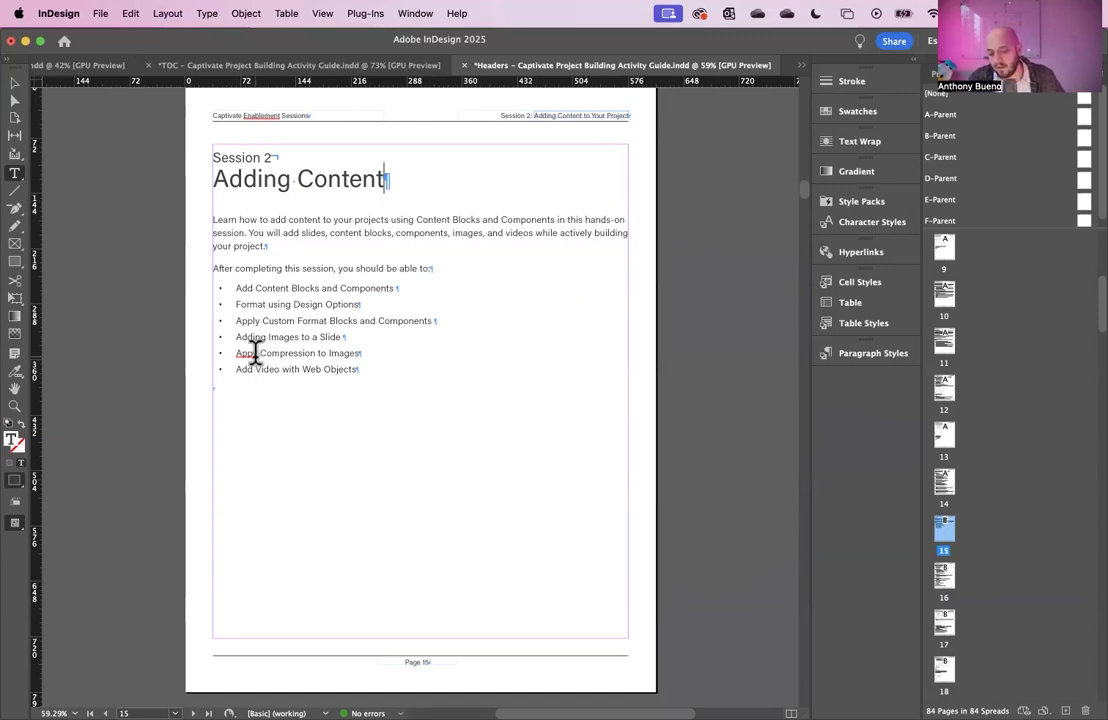
pyautogui.write('y')
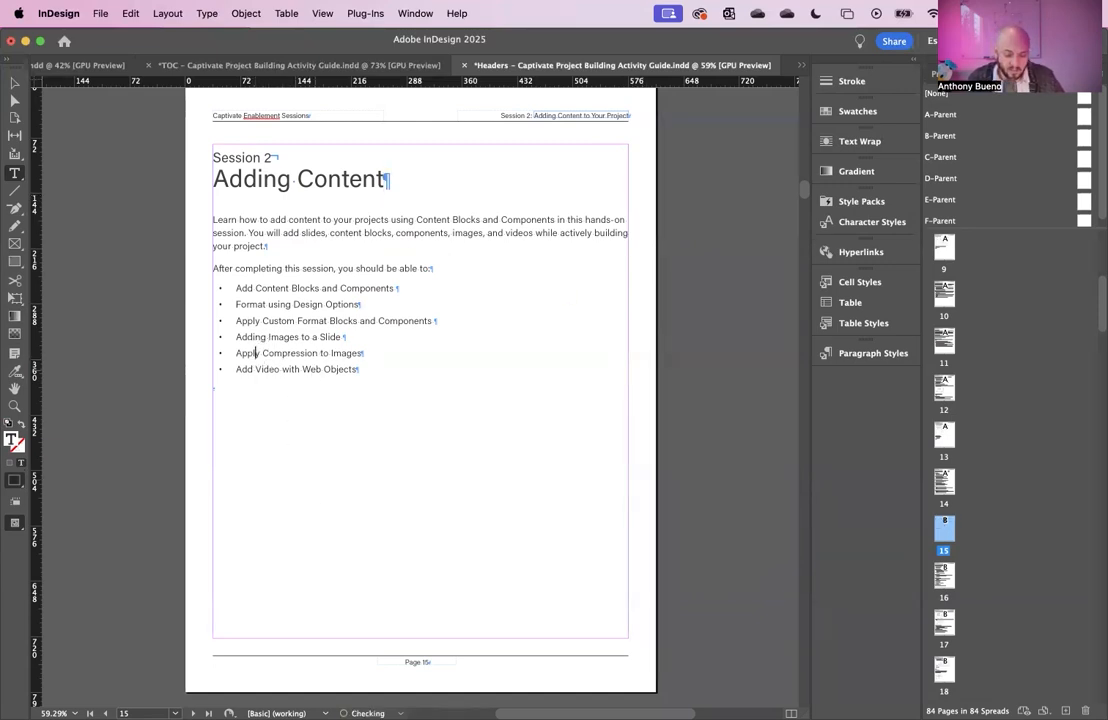
pyautogui.click(381, 188)
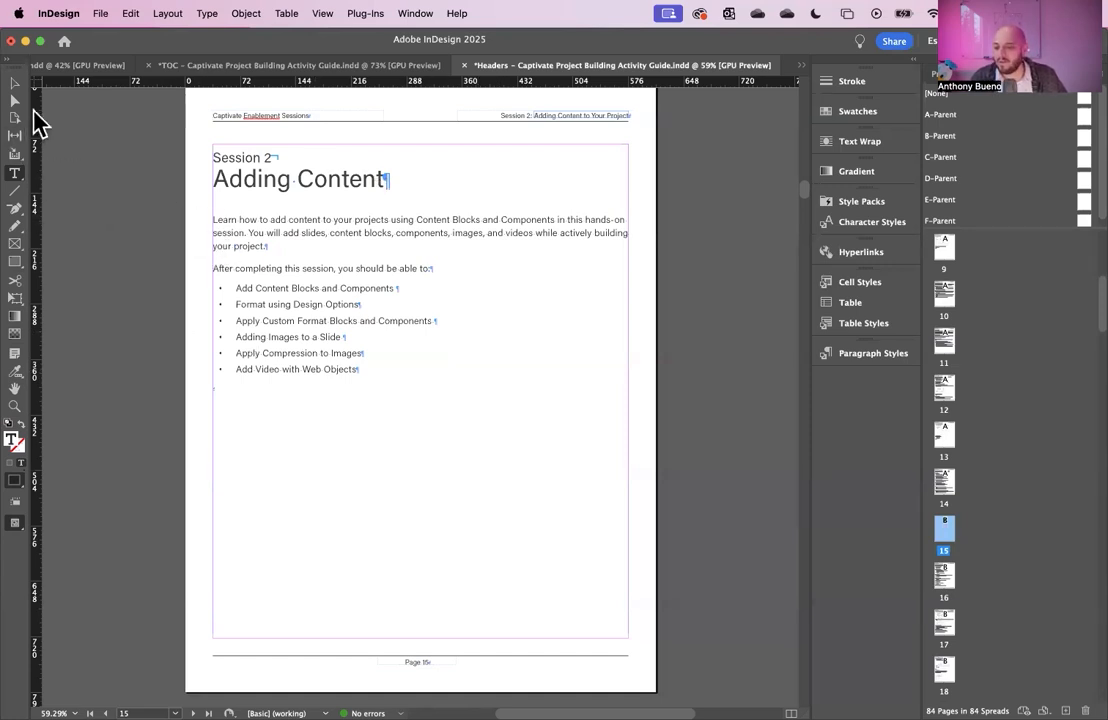
pyautogui.click(16, 84)
pyautogui.scroll(15, 457, 278)
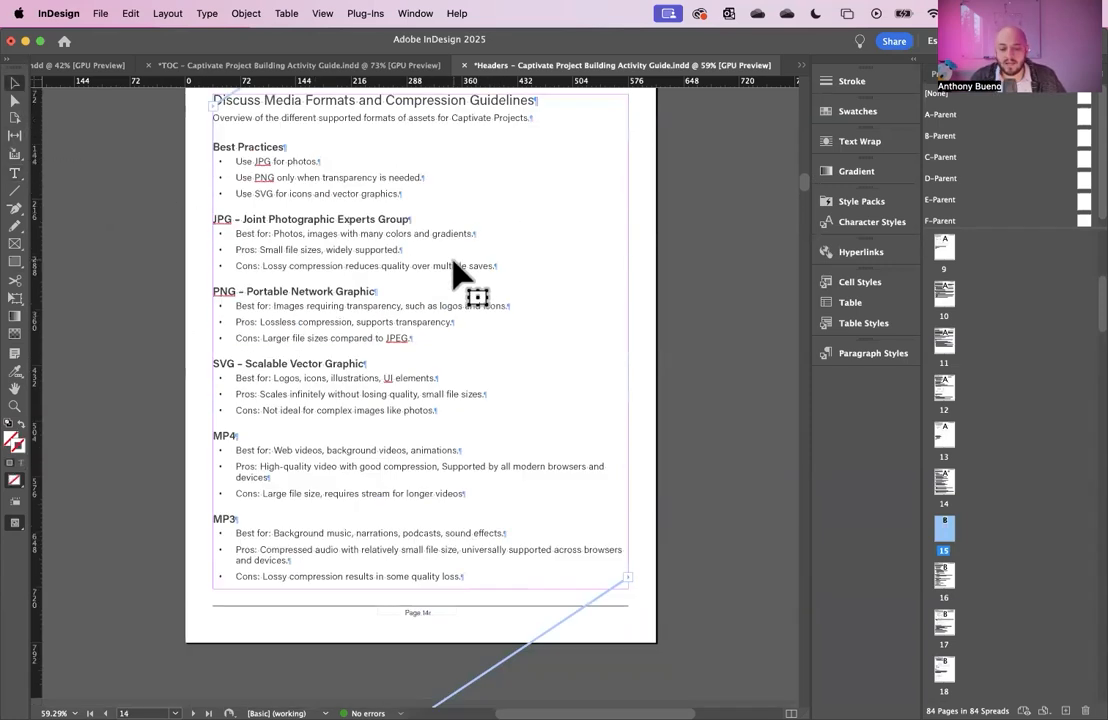
pyautogui.scroll(20, 461, 272)
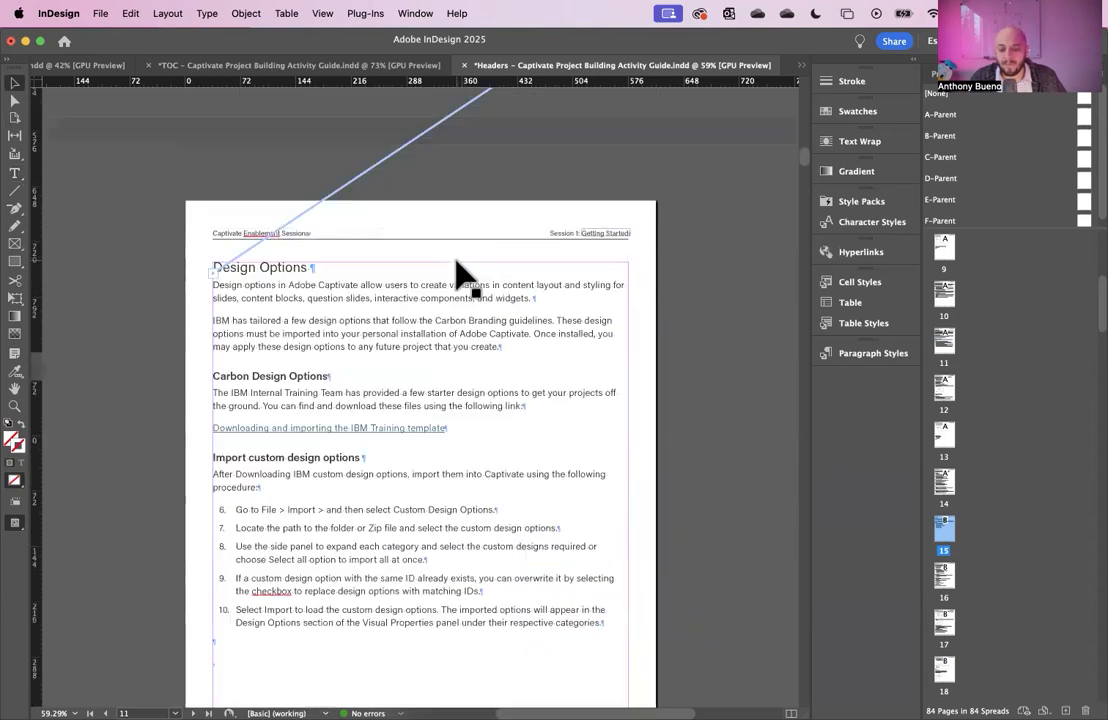
pyautogui.scroll(2, 463, 278)
pyautogui.scroll(1, 944, 293)
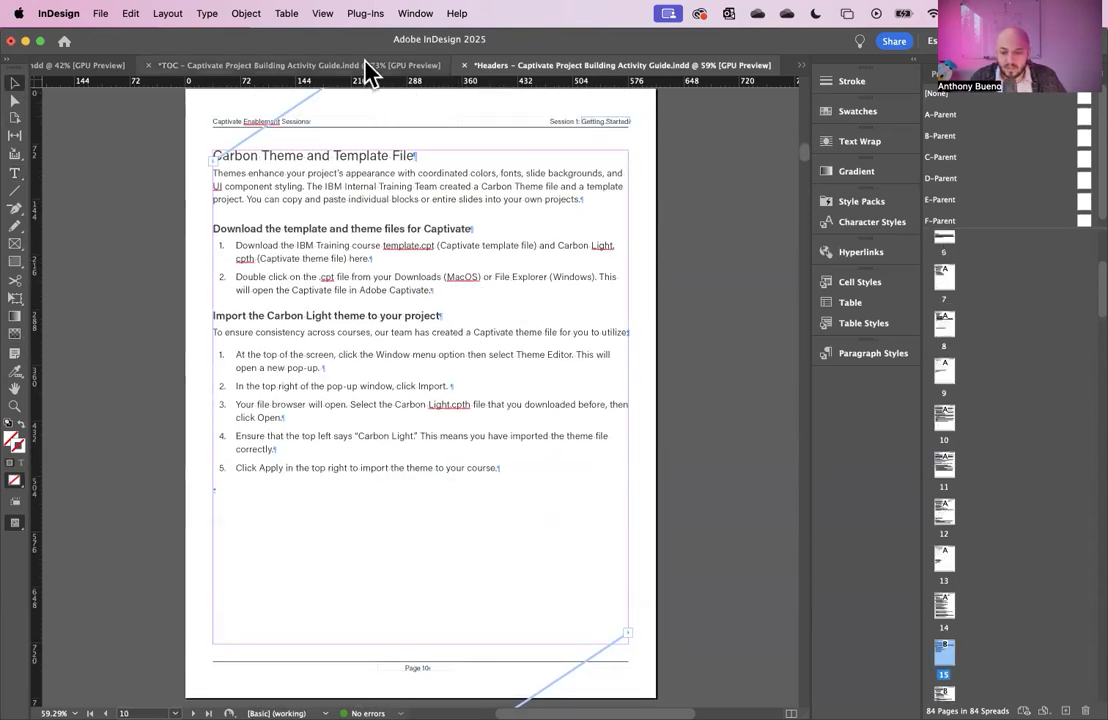
# Switch to the TOC version of the Captivate Project Building Activity Guide and show its whole Table of Contents page.
pyautogui.click(330, 65)
pyautogui.scroll(2, 615, 312)
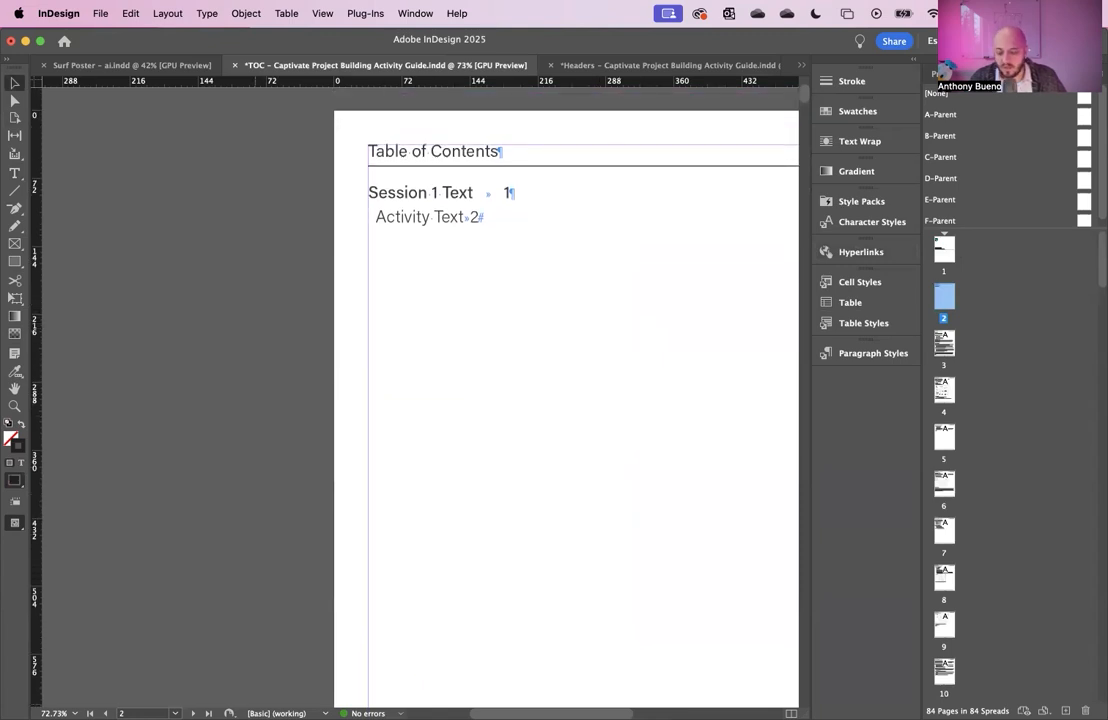
pyautogui.hscroll(3, 560, 400)
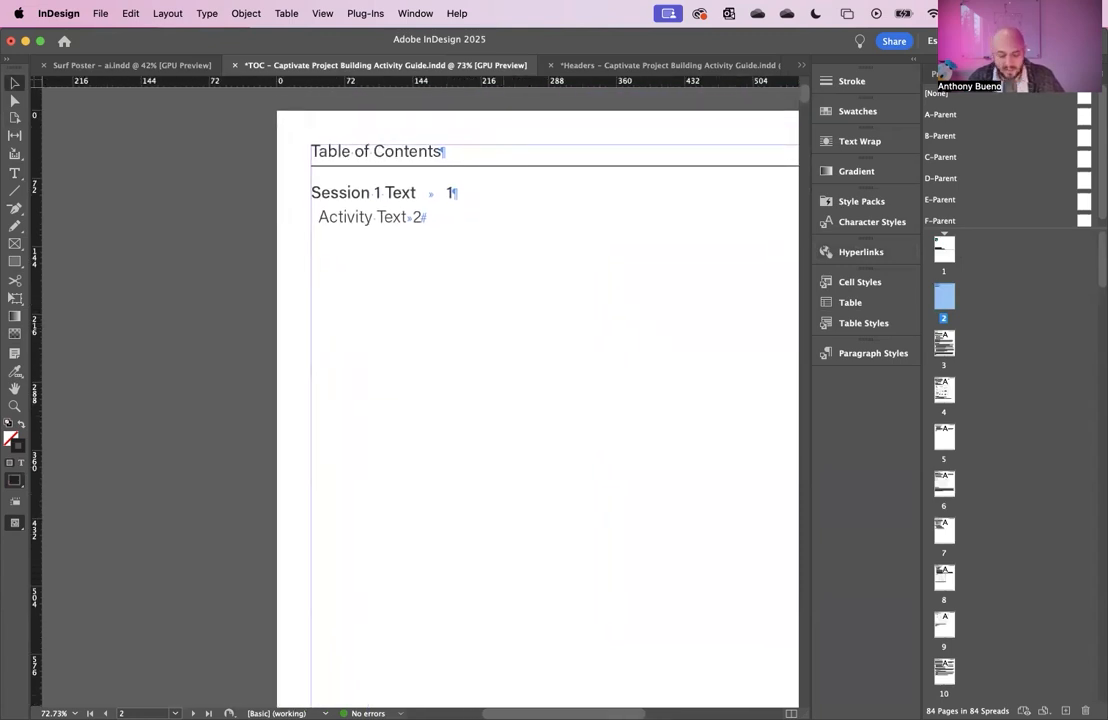
pyautogui.scroll(-2, 420, 400)
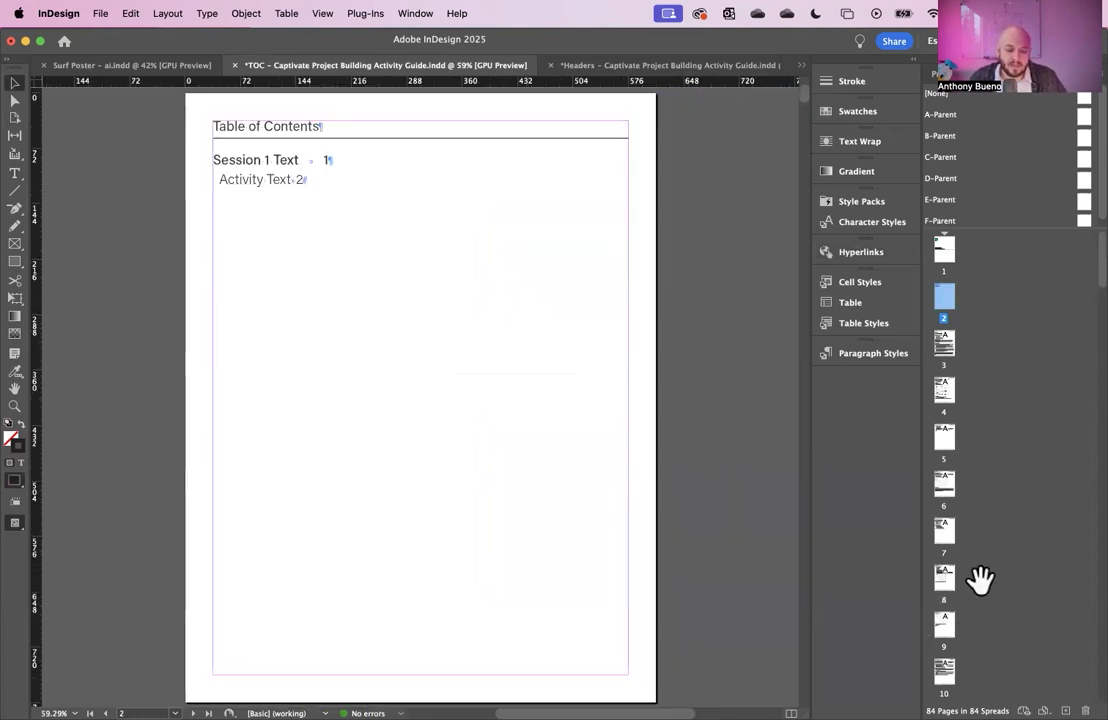
pyautogui.click(947, 352)
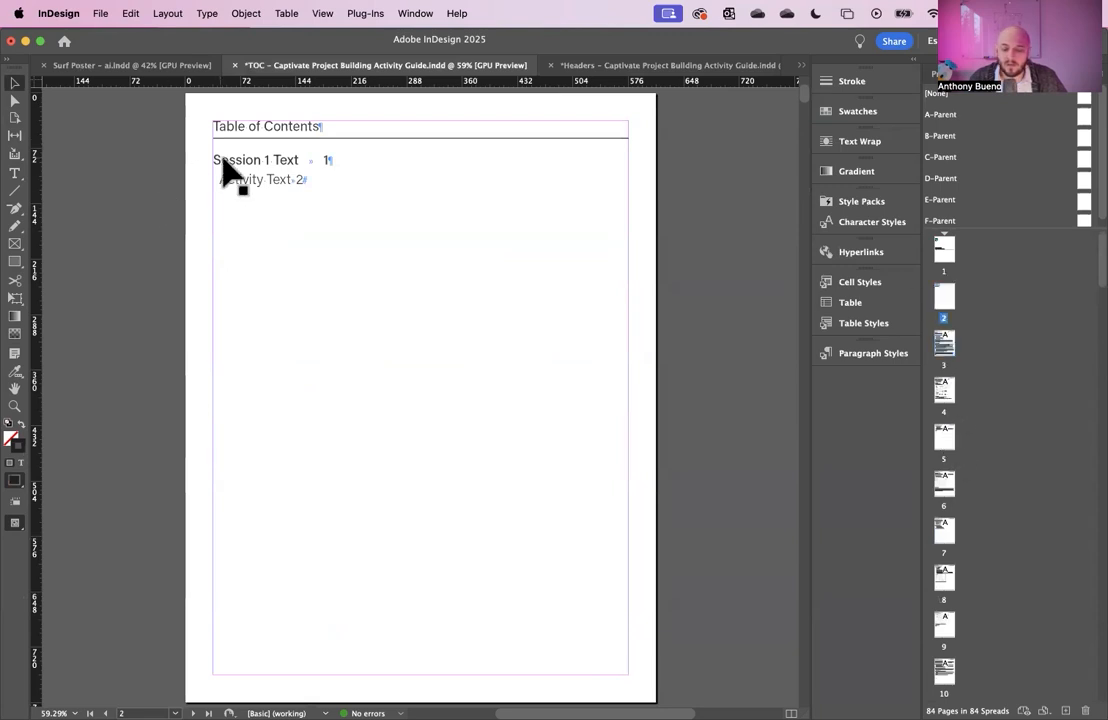
# Add a right-aligned tab stop at 539 pt to the TOC Session paragraph style used by the "Session 1 Text" line.
pyautogui.press('t')
pyautogui.click(263, 160)
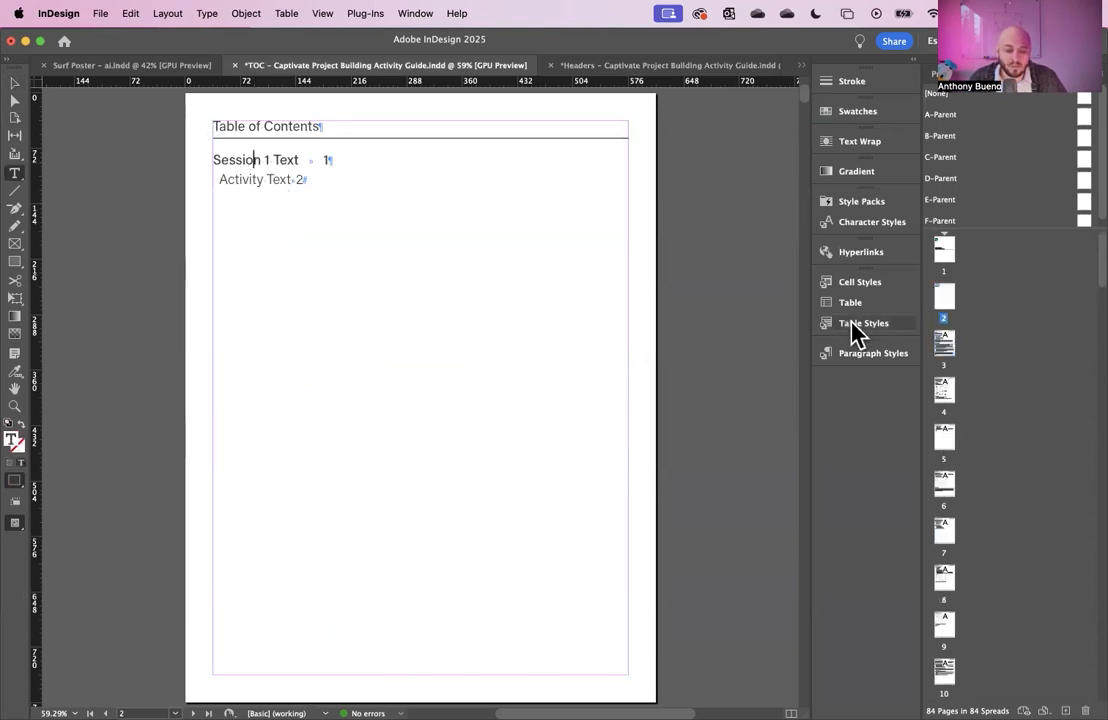
pyautogui.click(868, 355)
pyautogui.moveTo(755, 268); pyautogui.dragTo(695, 181)
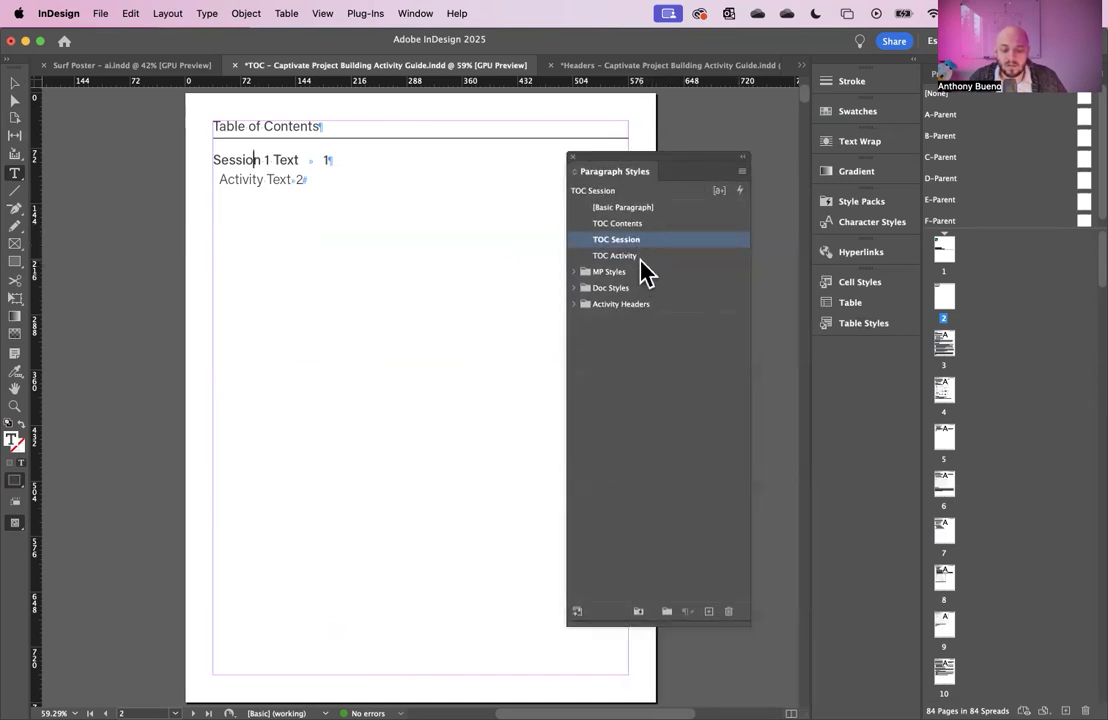
pyautogui.moveTo(660, 181); pyautogui.dragTo(716, 221)
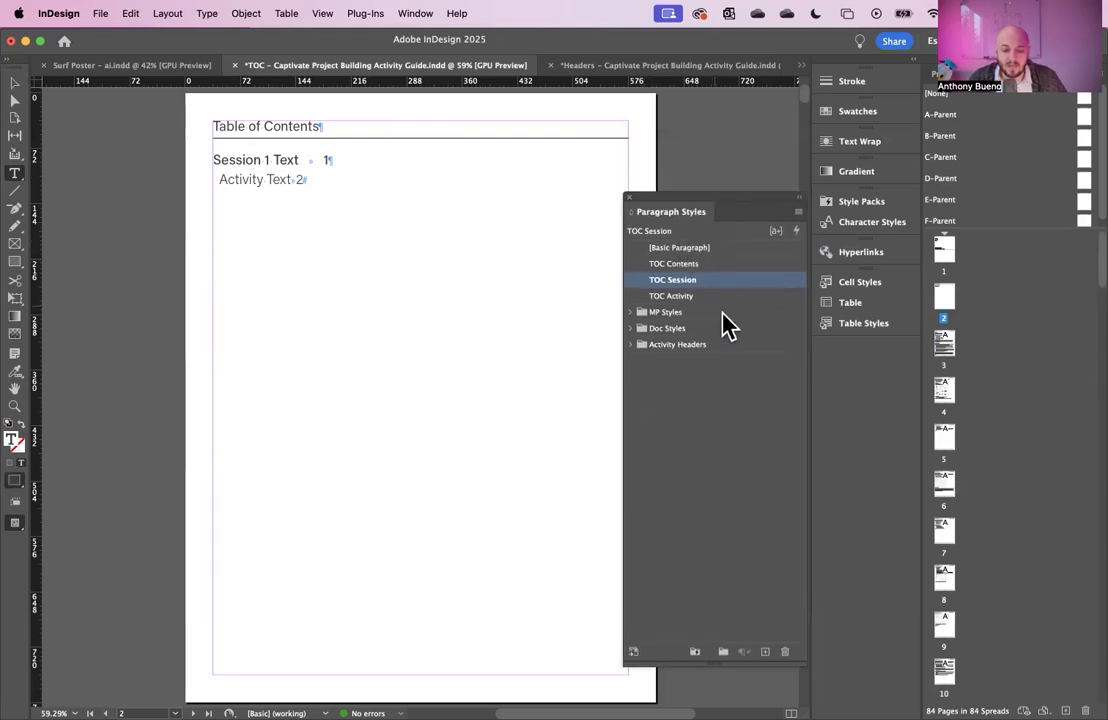
pyautogui.doubleClick(742, 282)
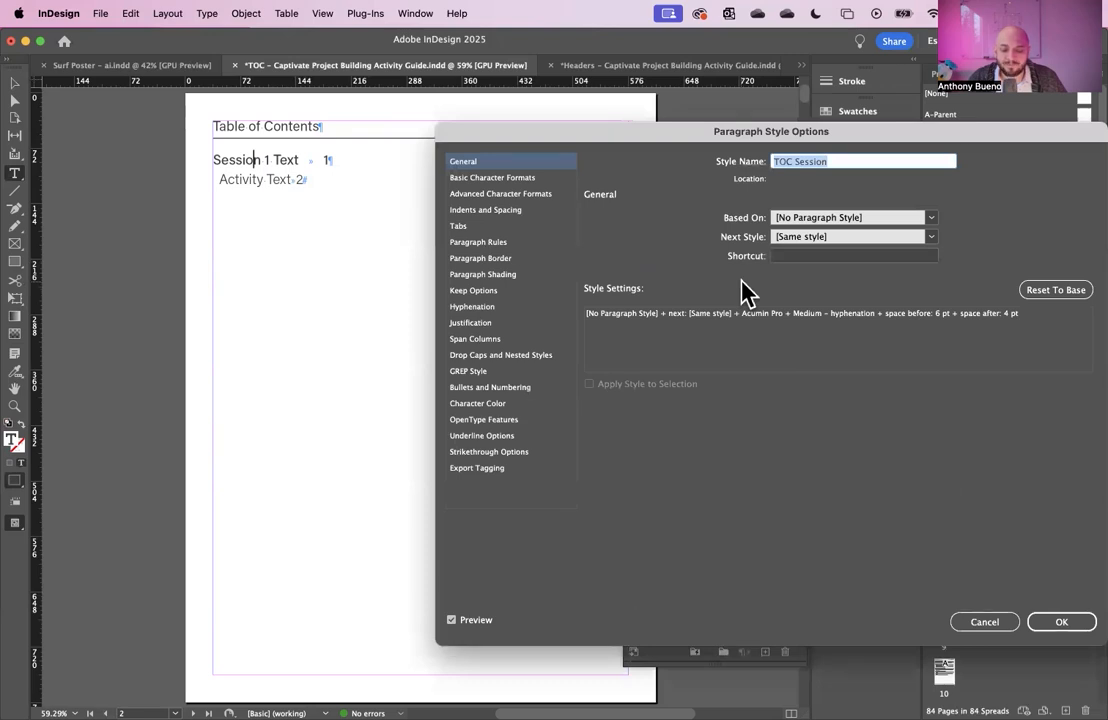
pyautogui.click(459, 226)
pyautogui.moveTo(705, 145); pyautogui.dragTo(390, 256)
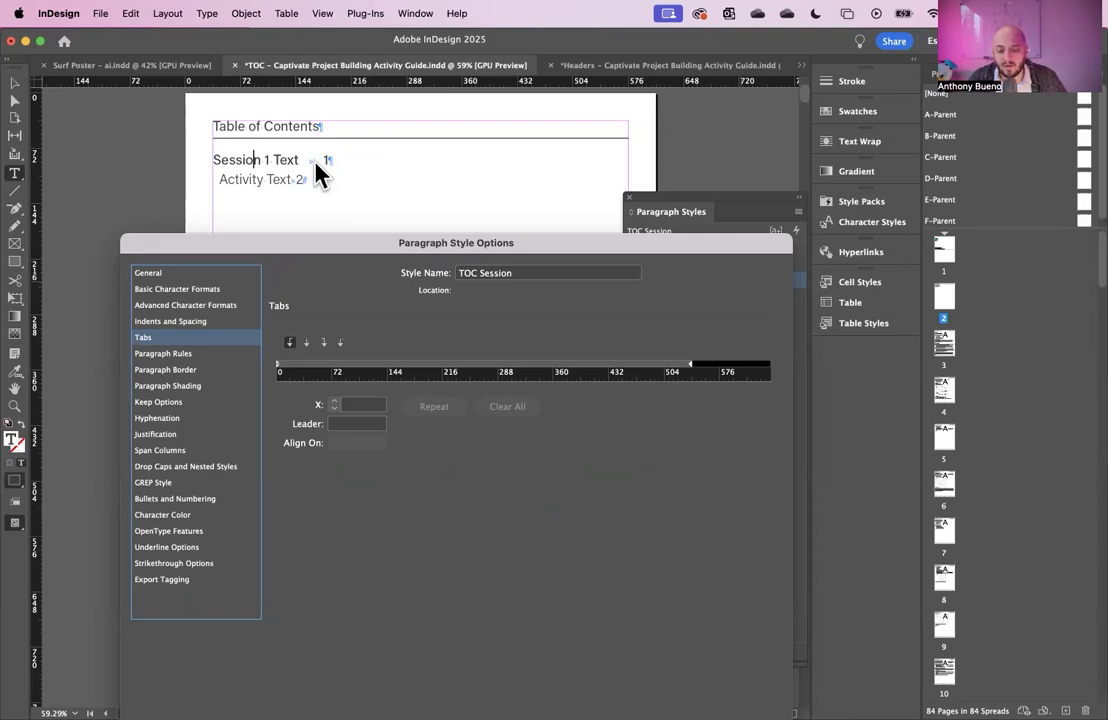
pyautogui.click(327, 346)
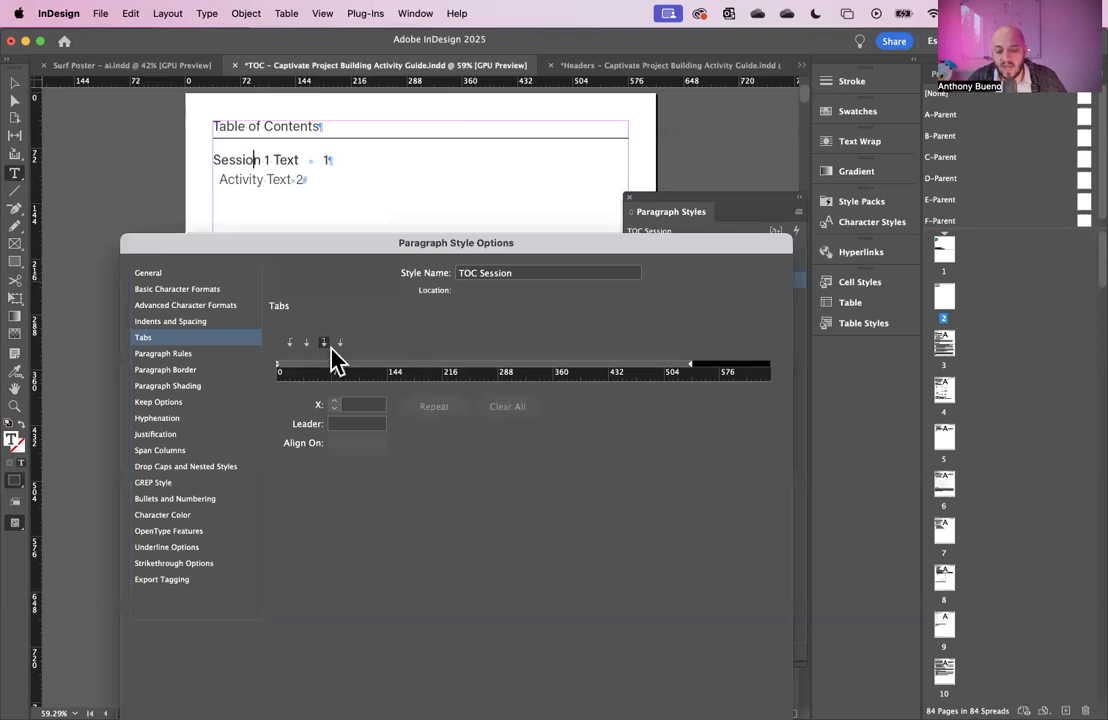
pyautogui.moveTo(370, 366); pyautogui.dragTo(697, 377)
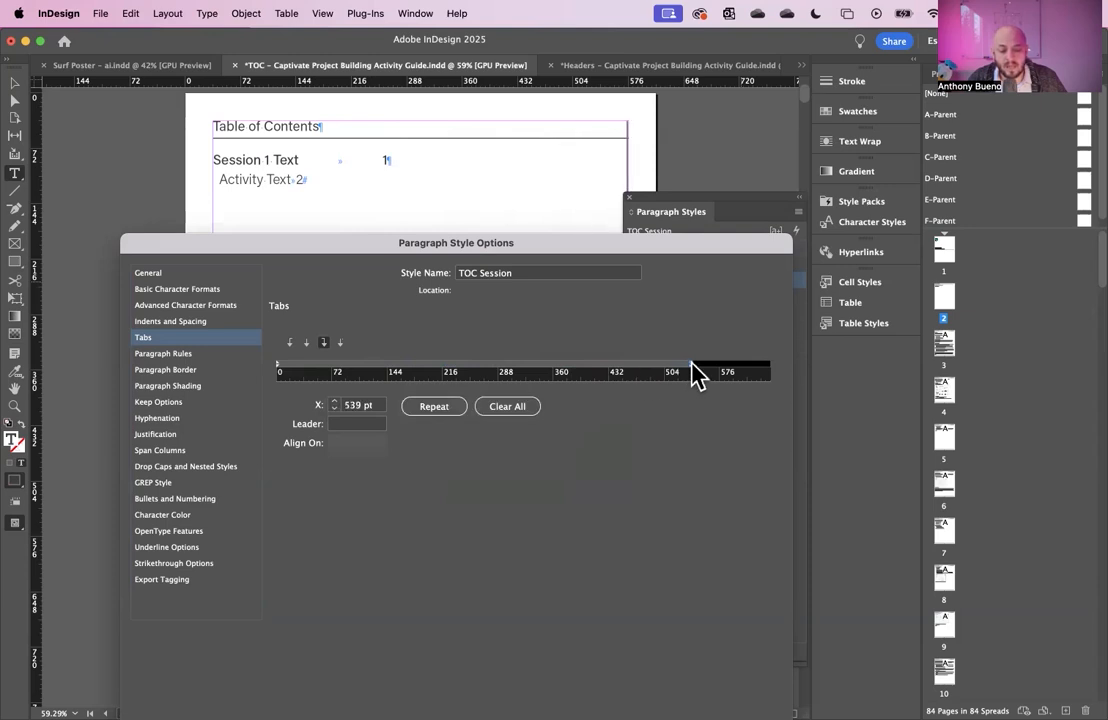
# Set a period as the leader for the TOC Session style's tab stop and save the style.
pyautogui.click(341, 424)
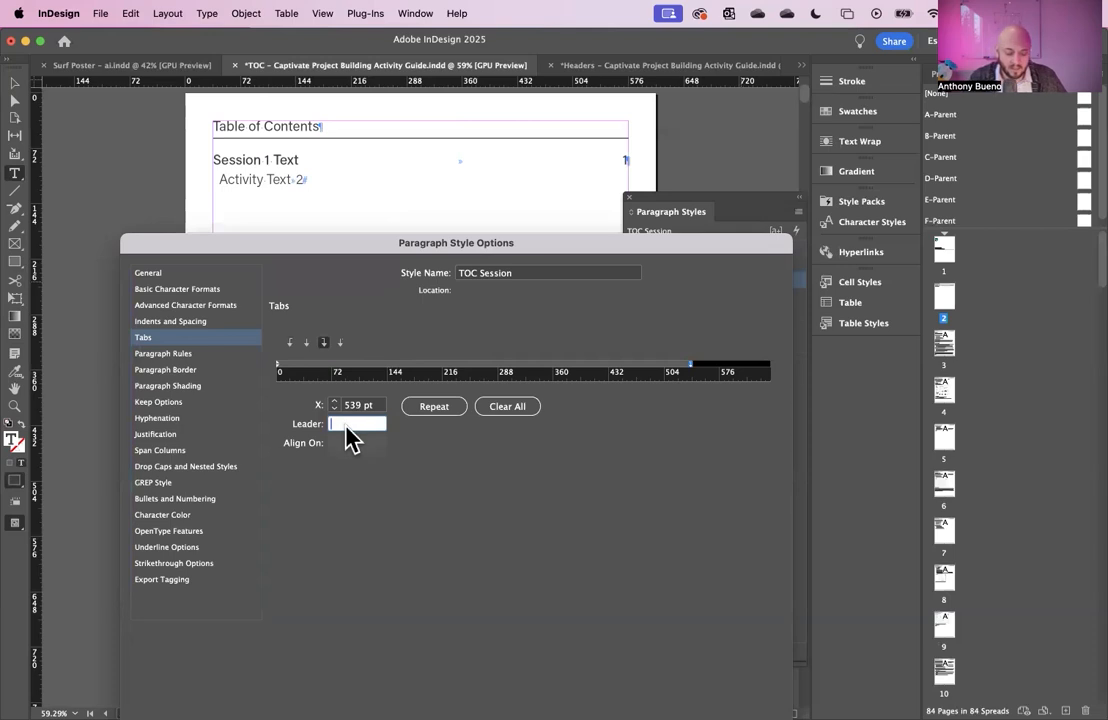
pyautogui.write('.')
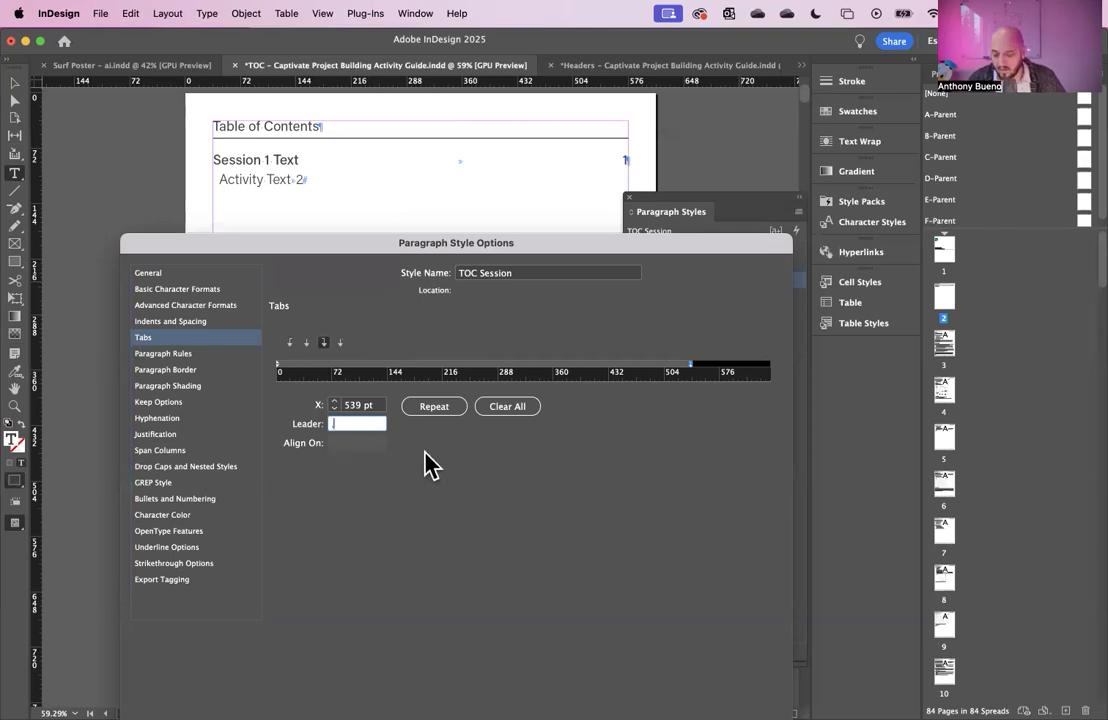
pyautogui.press('Tab')
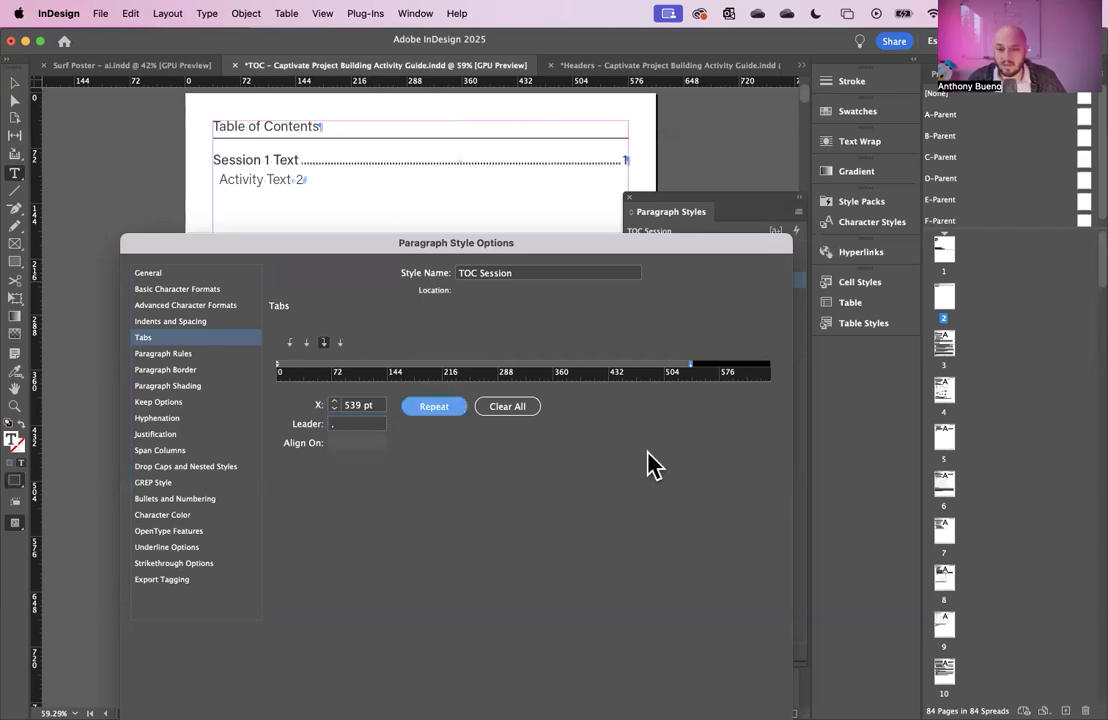
pyautogui.moveTo(660, 252); pyautogui.dragTo(637, 157)
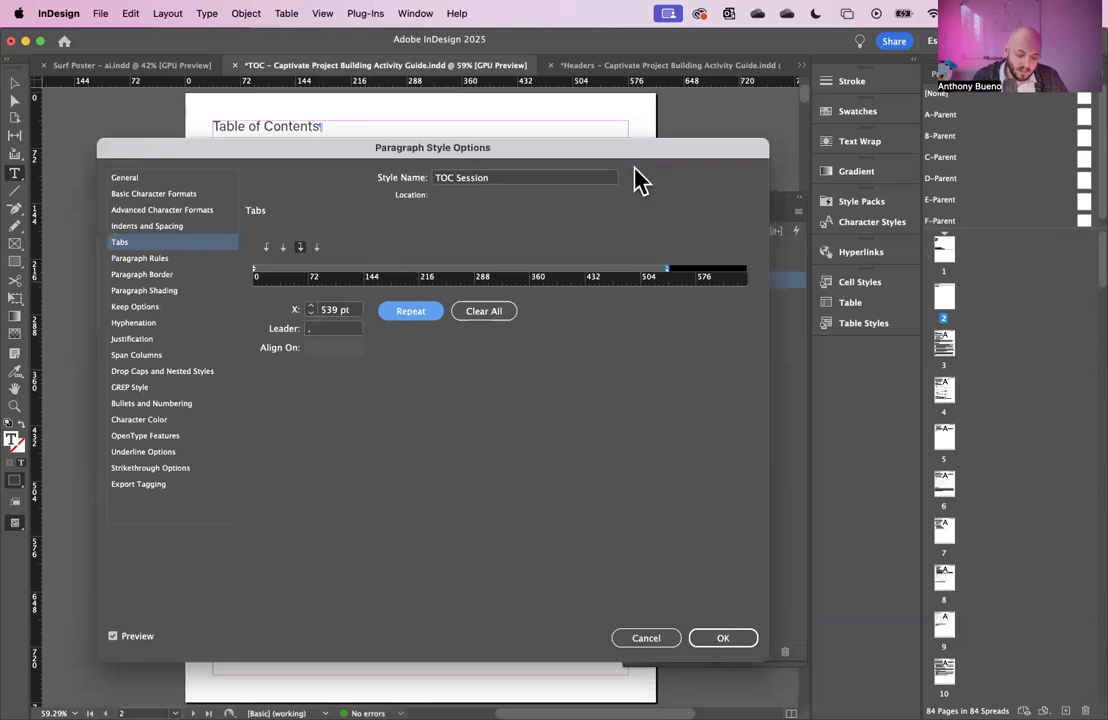
pyautogui.press('Return')
# Give the TOC Activity paragraph style used by the "Activity Text" line a right-aligned tab stop at 536 pt with a period leader.
pyautogui.click(250, 181)
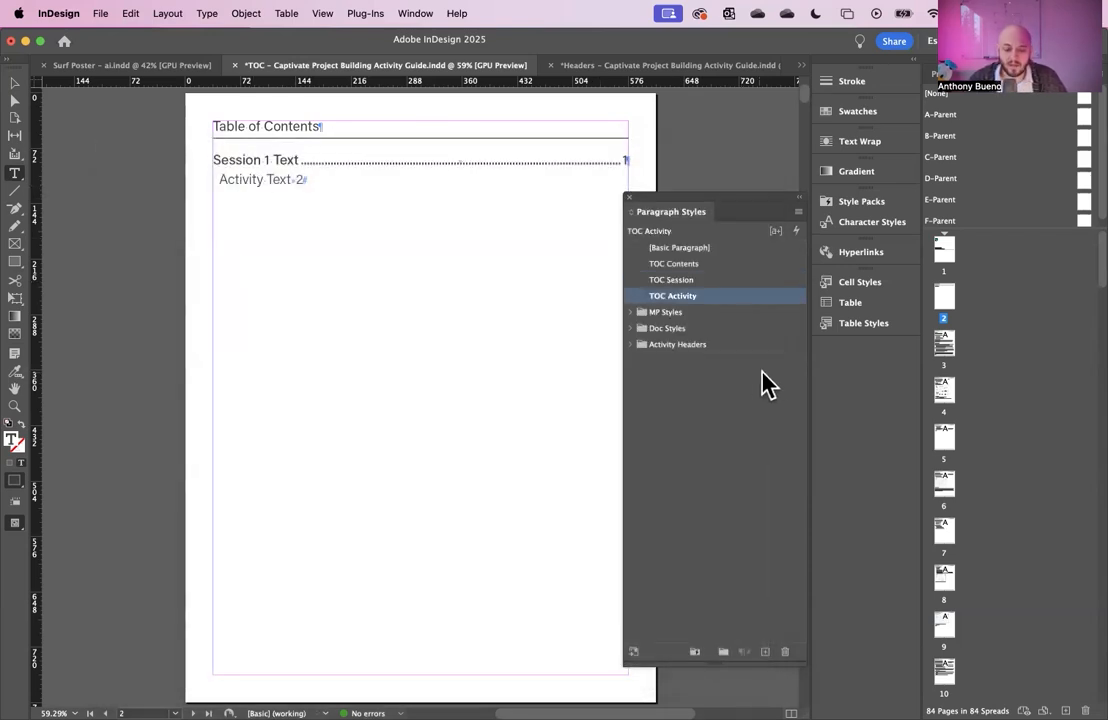
pyautogui.doubleClick(725, 298)
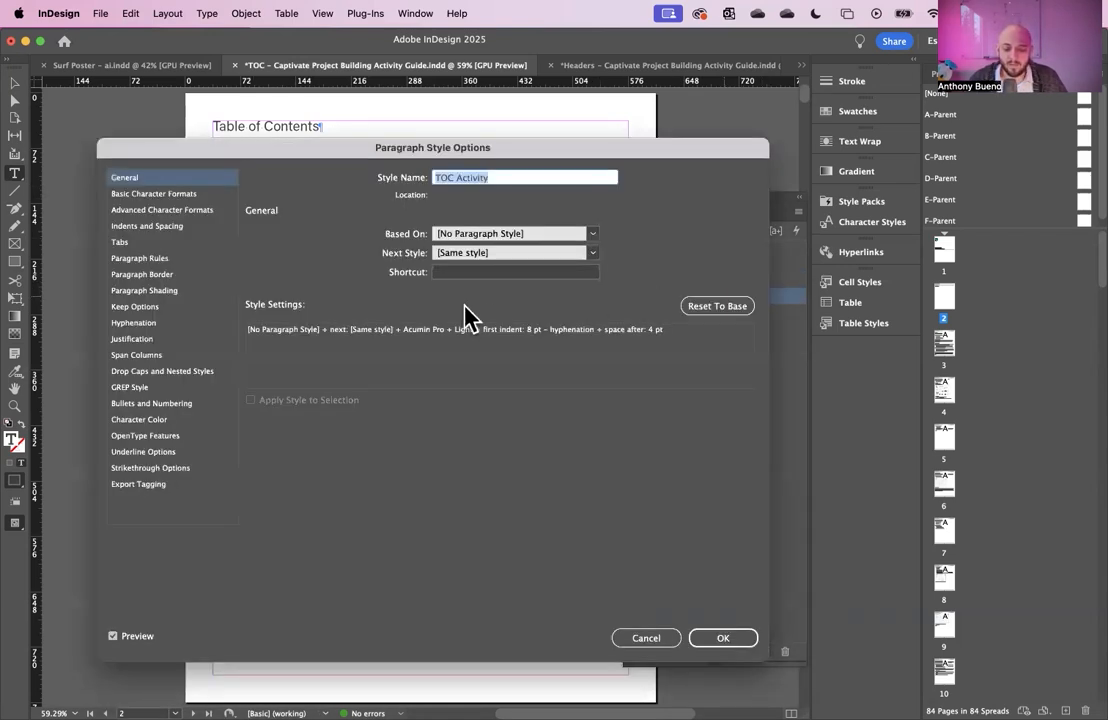
pyautogui.click(141, 243)
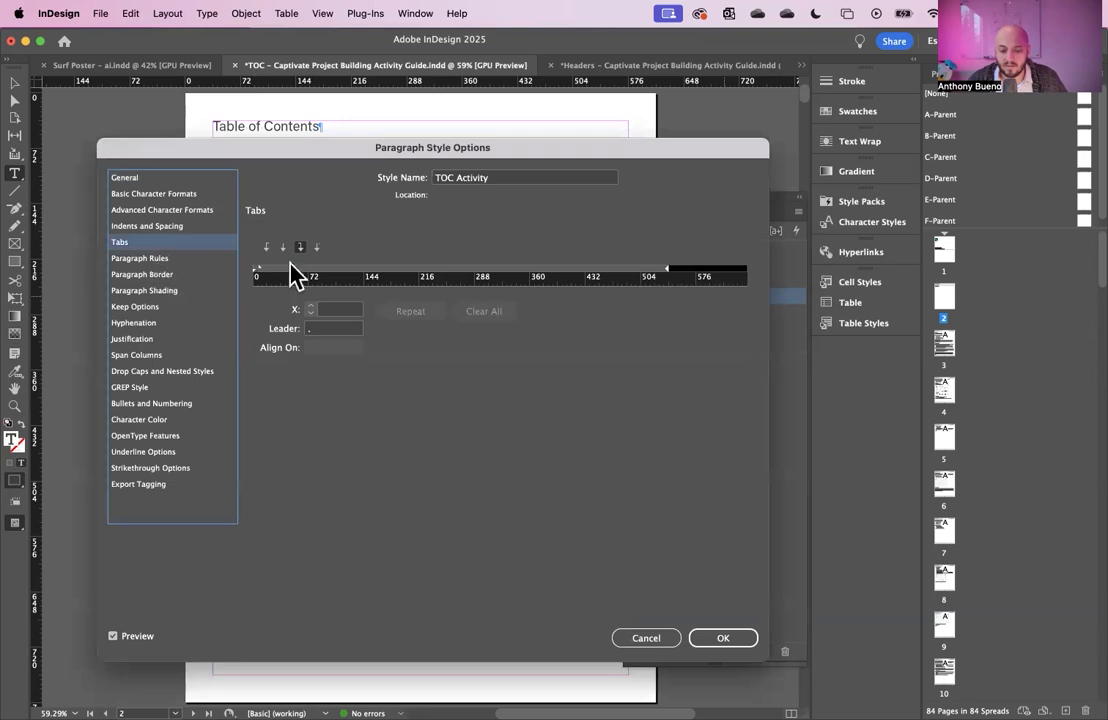
pyautogui.moveTo(664, 270); pyautogui.dragTo(667, 270)
pyautogui.click(316, 330)
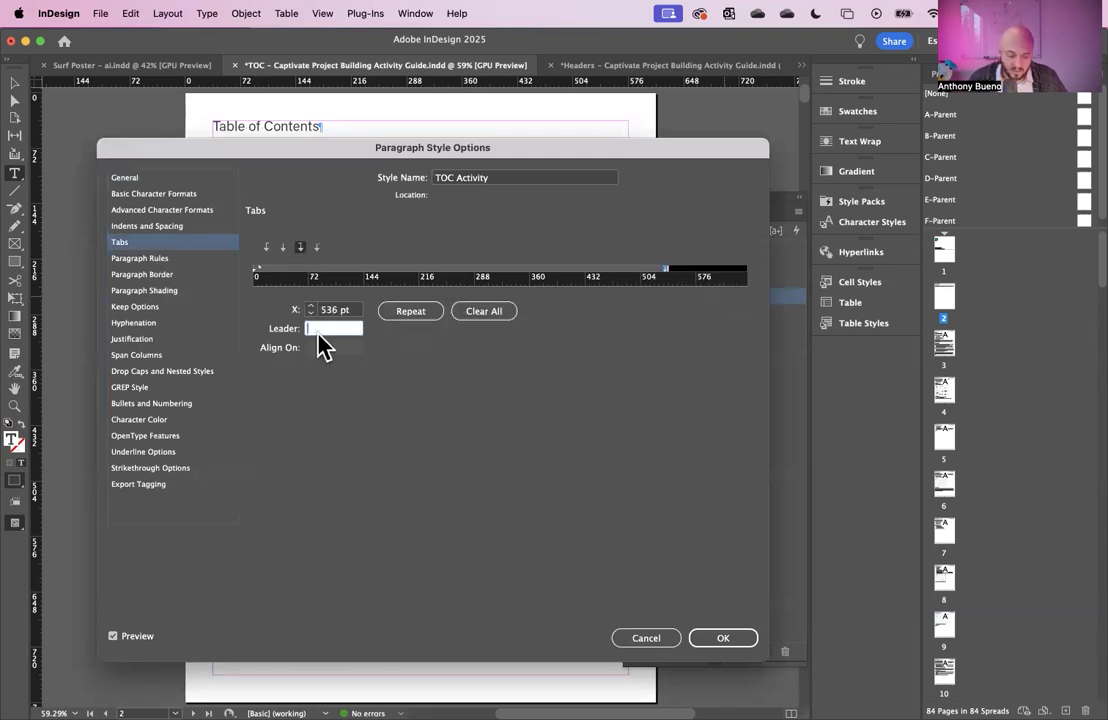
pyautogui.click(720, 640)
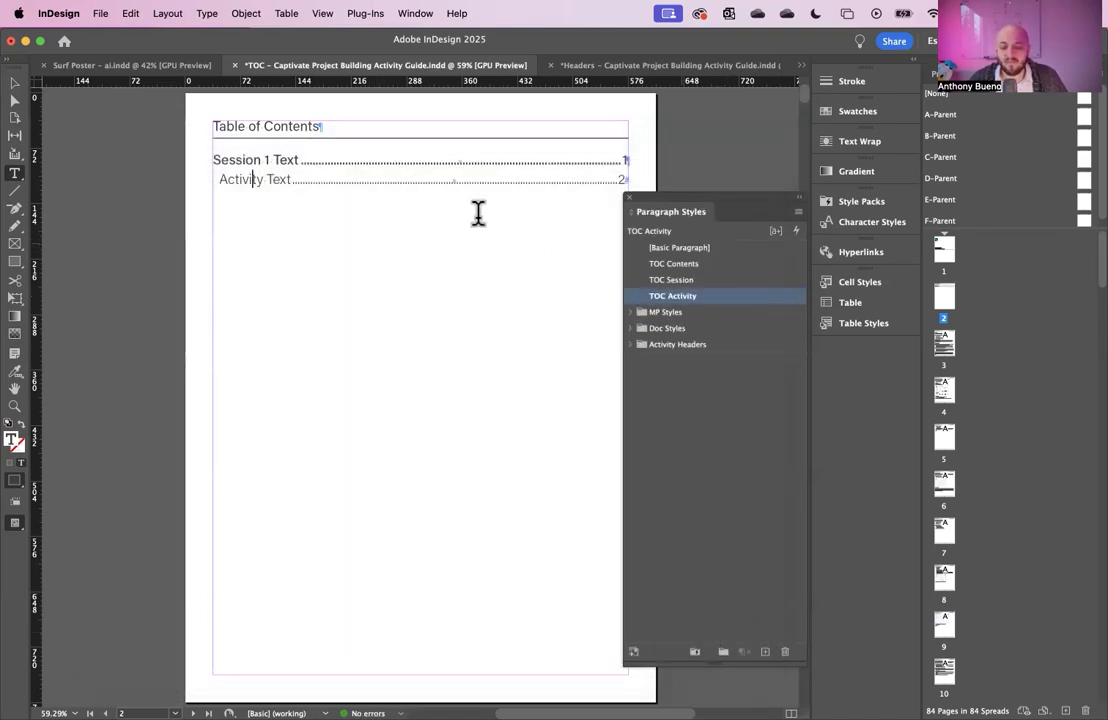
# Delete the sample Table of Contents text frame from page 2.
pyautogui.moveTo(336, 223); pyautogui.dragTo(172, 113)
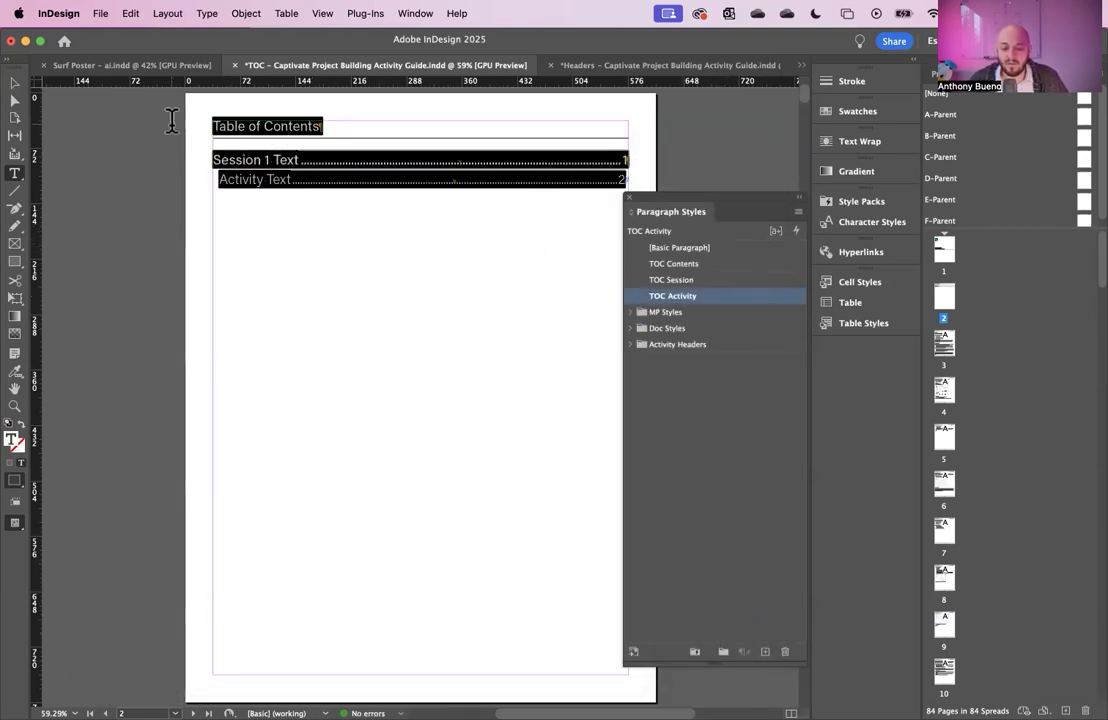
pyautogui.click(235, 185)
pyautogui.click(16, 84)
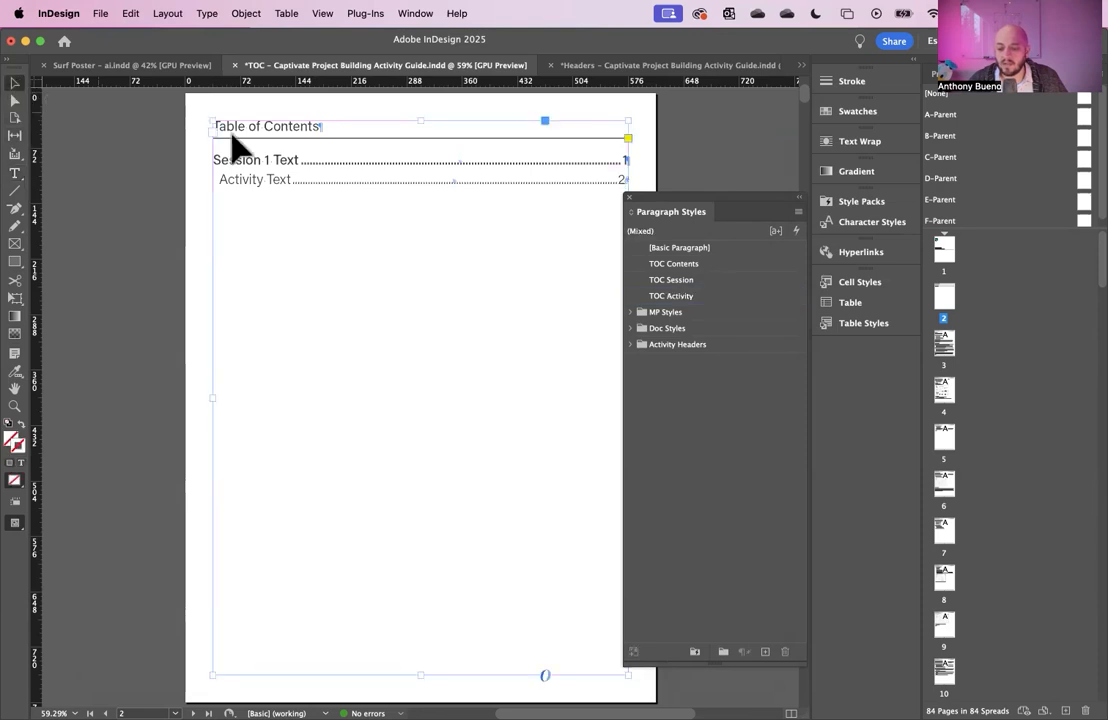
pyautogui.press('Delete')
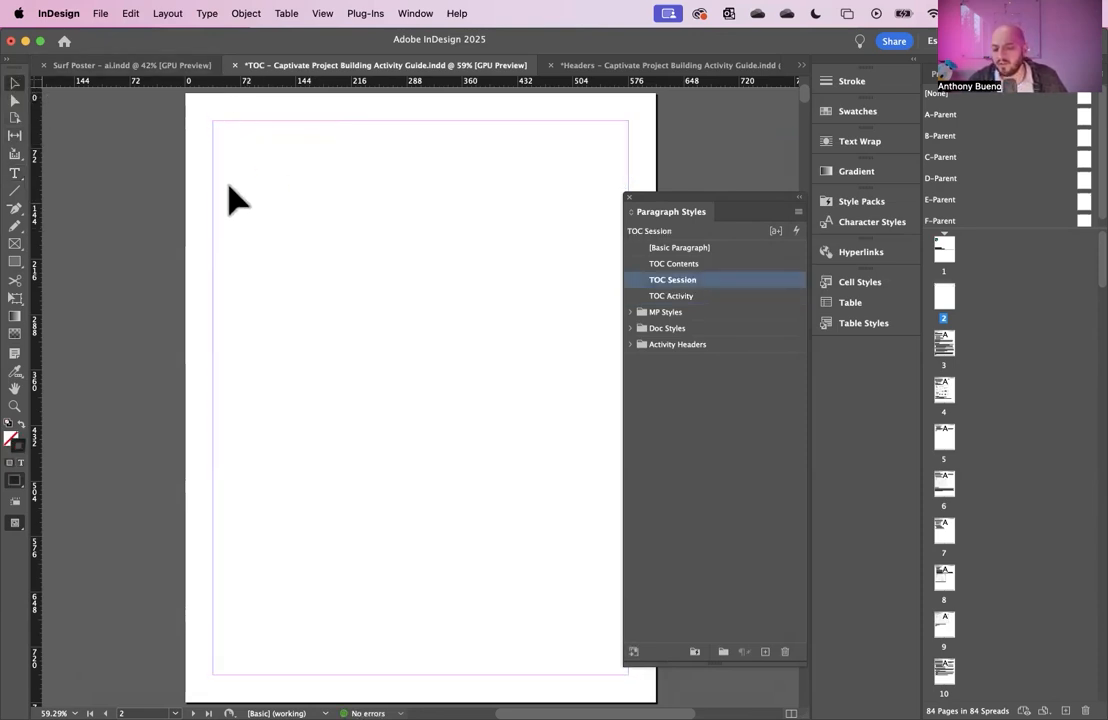
# Create a new table of contents style, TOC Style 1, that includes the Session Header paragraph style.
pyautogui.click(167, 14)
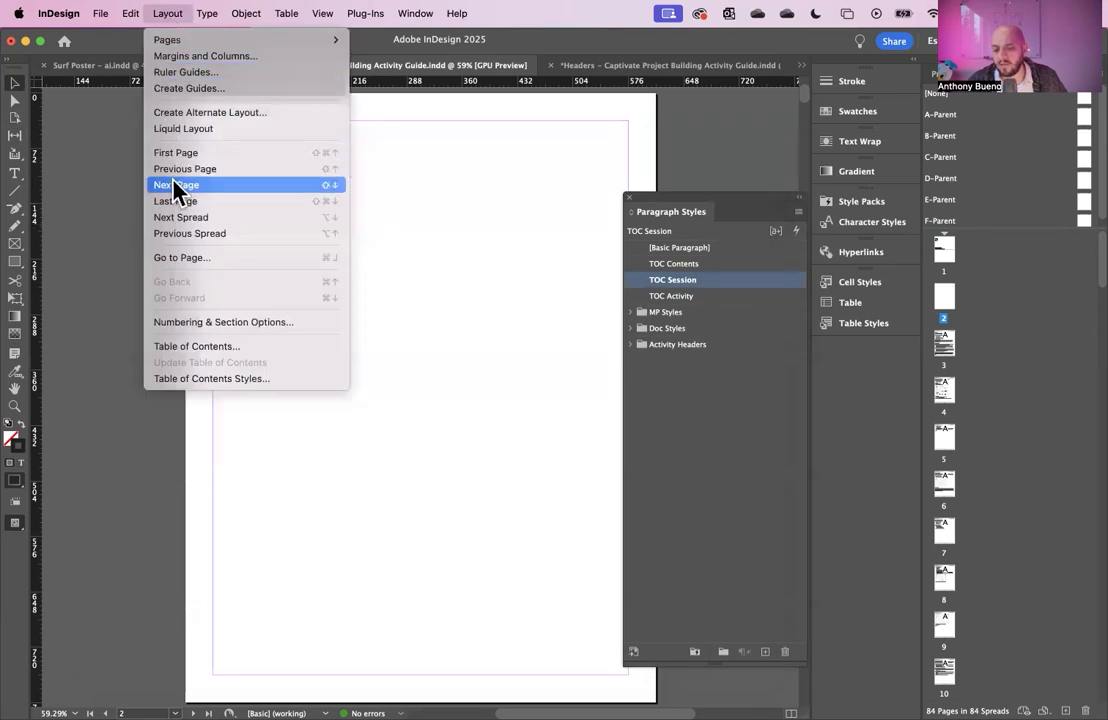
pyautogui.click(234, 383)
pyautogui.moveTo(510, 255); pyautogui.dragTo(385, 240)
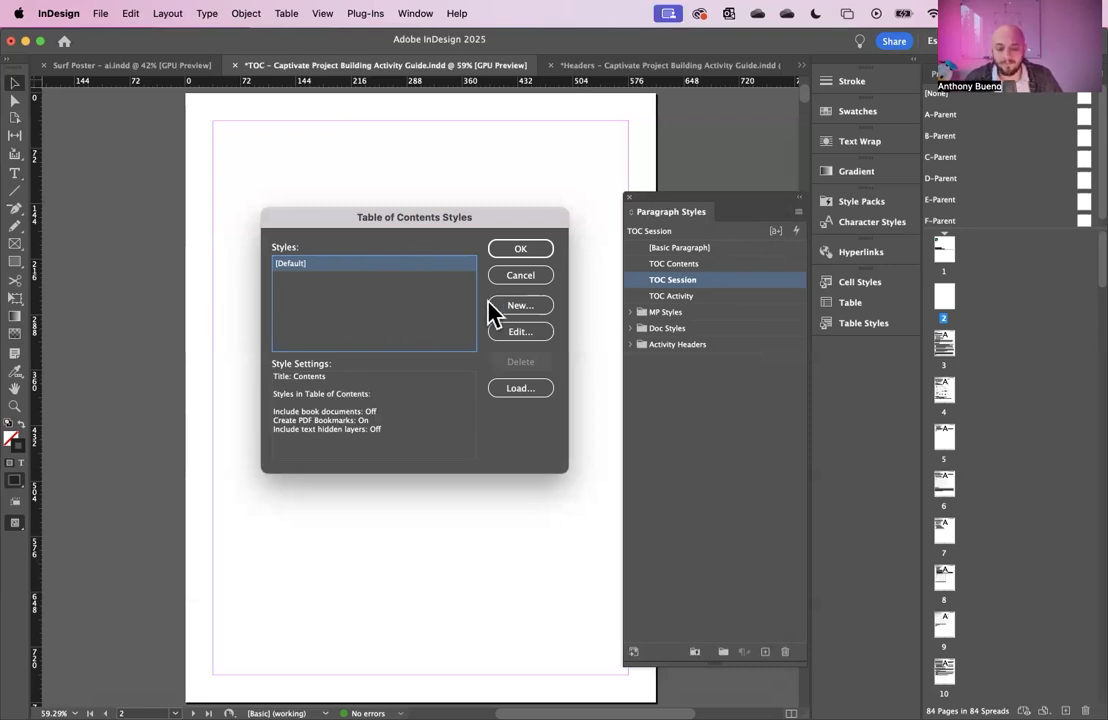
pyautogui.click(540, 306)
pyautogui.moveTo(695, 378); pyautogui.dragTo(511, 134)
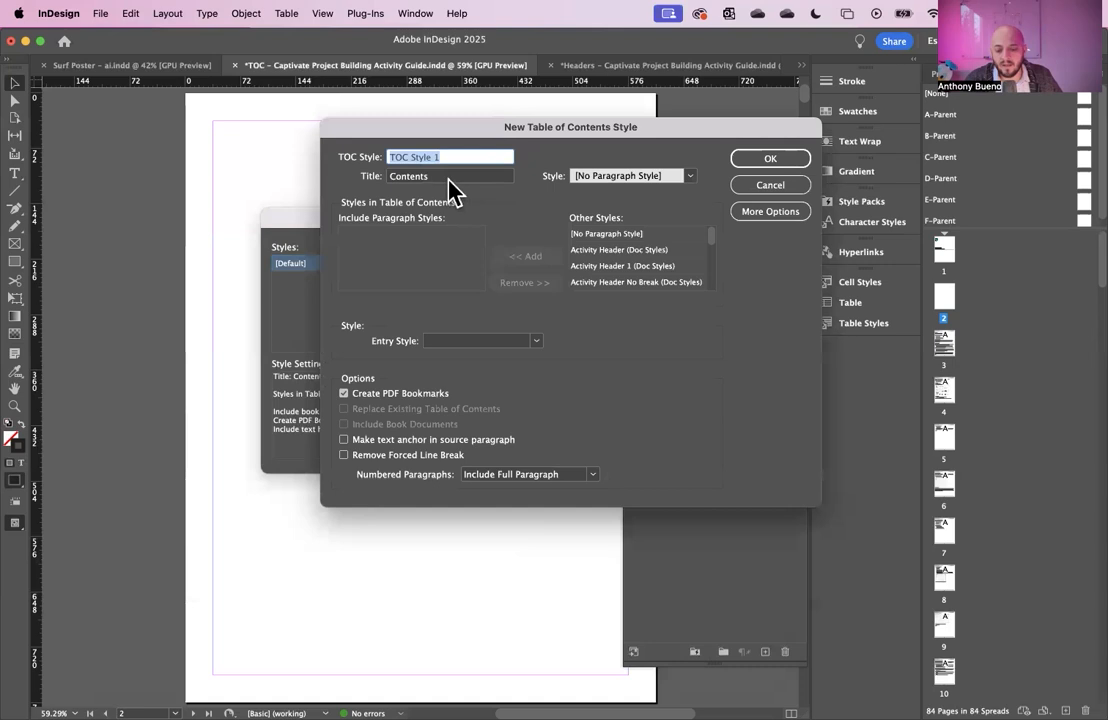
pyautogui.scroll(-8, 697, 258)
pyautogui.scroll(8, 710, 257)
pyautogui.scroll(-8, 668, 275)
pyautogui.scroll(2, 662, 268)
pyautogui.click(628, 250)
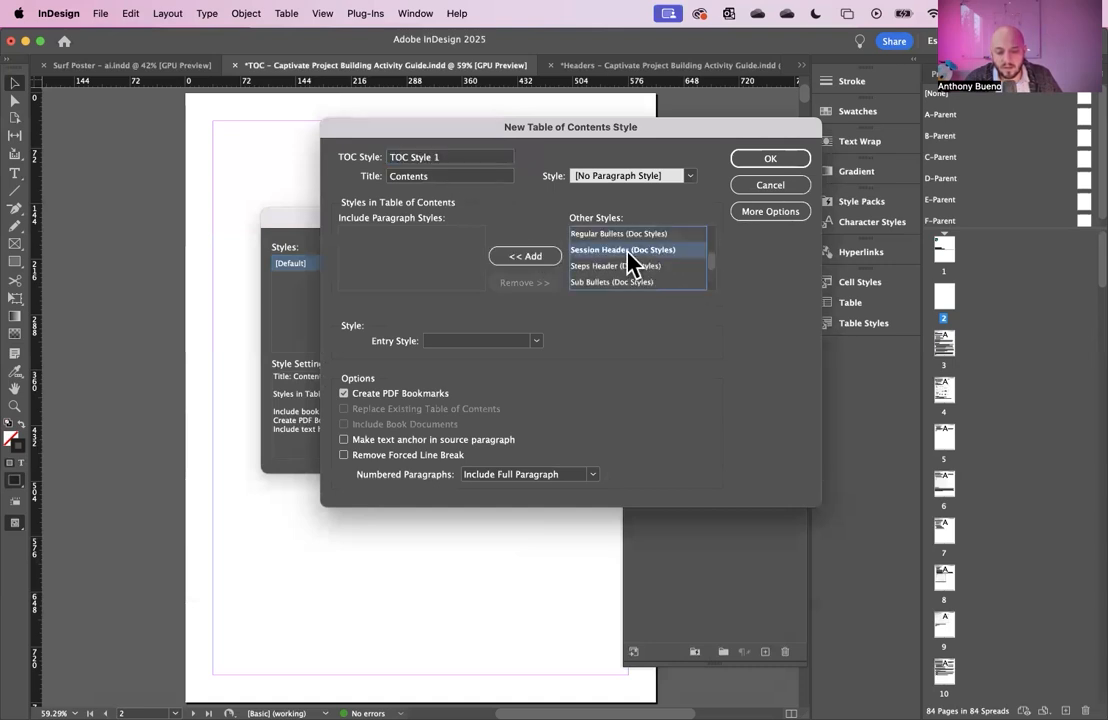
pyautogui.click(505, 256)
# Include the Activity Header 1 paragraph style in the table of contents style below Session Header.
pyautogui.scroll(-3, 651, 265)
pyautogui.scroll(15, 651, 265)
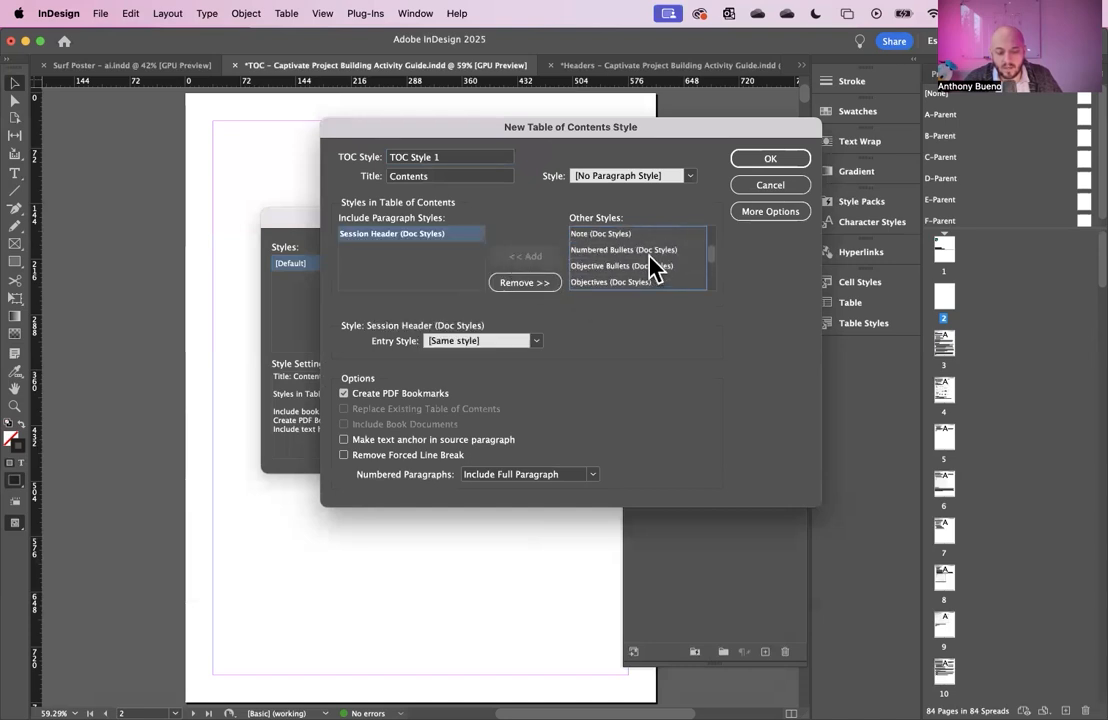
pyautogui.click(615, 266)
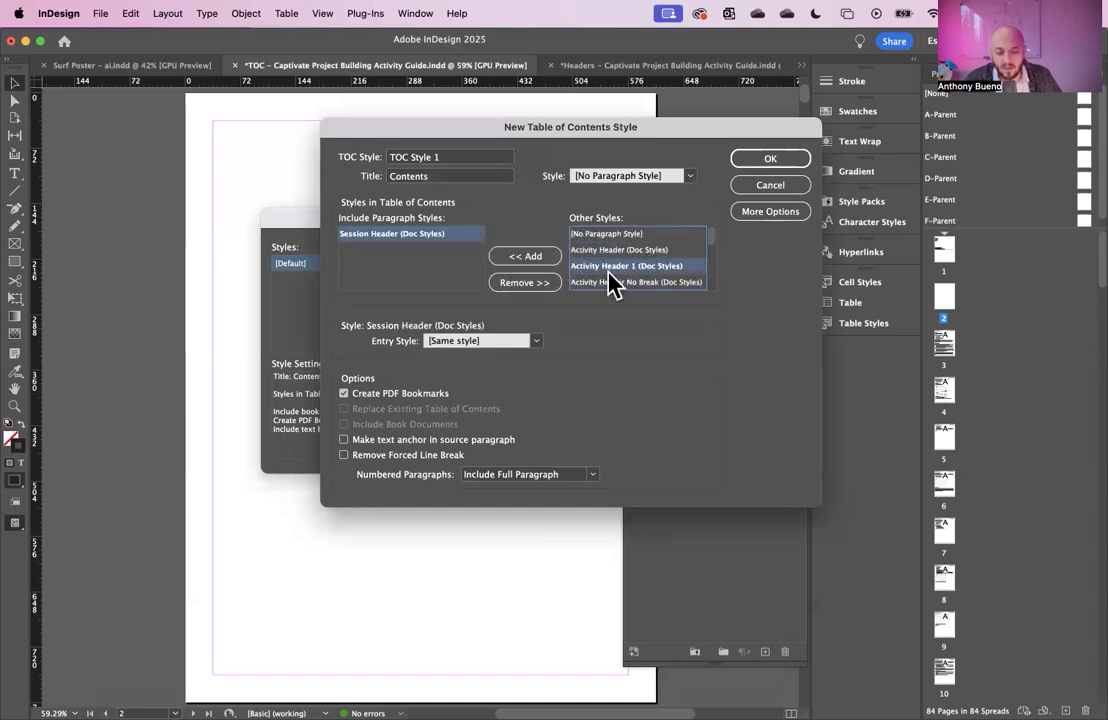
pyautogui.click(515, 257)
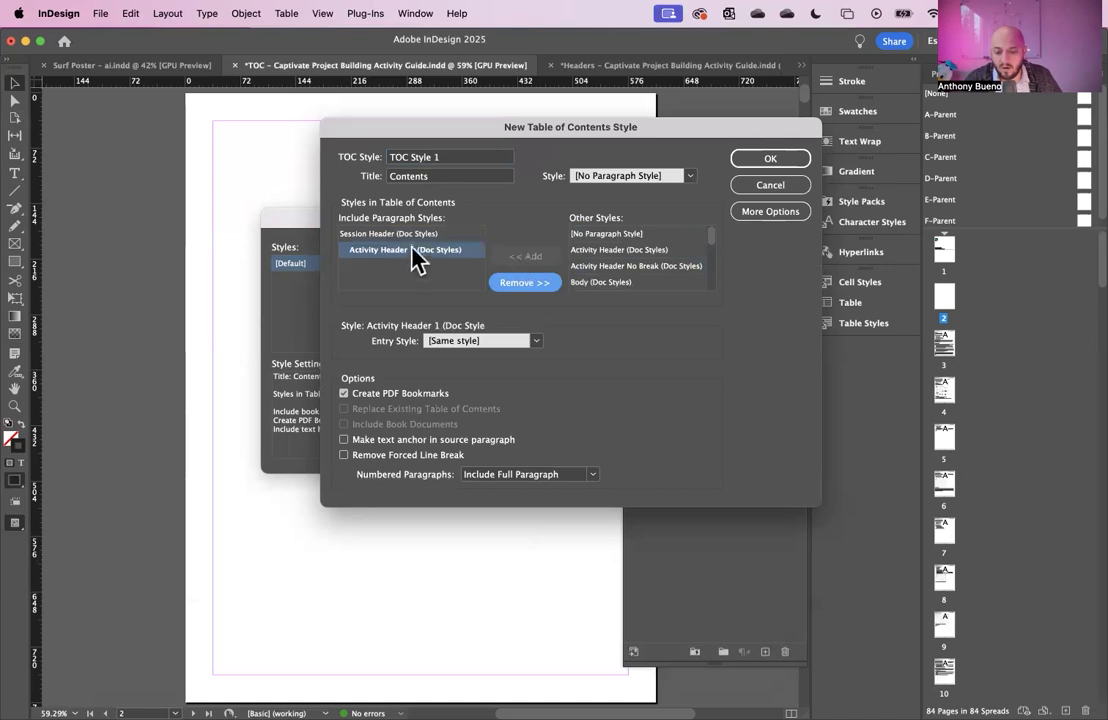
# Set the entry style to TOC Session for Session Header and to TOC Activity for Activity Header 1.
pyautogui.click(415, 234)
pyautogui.click(528, 340)
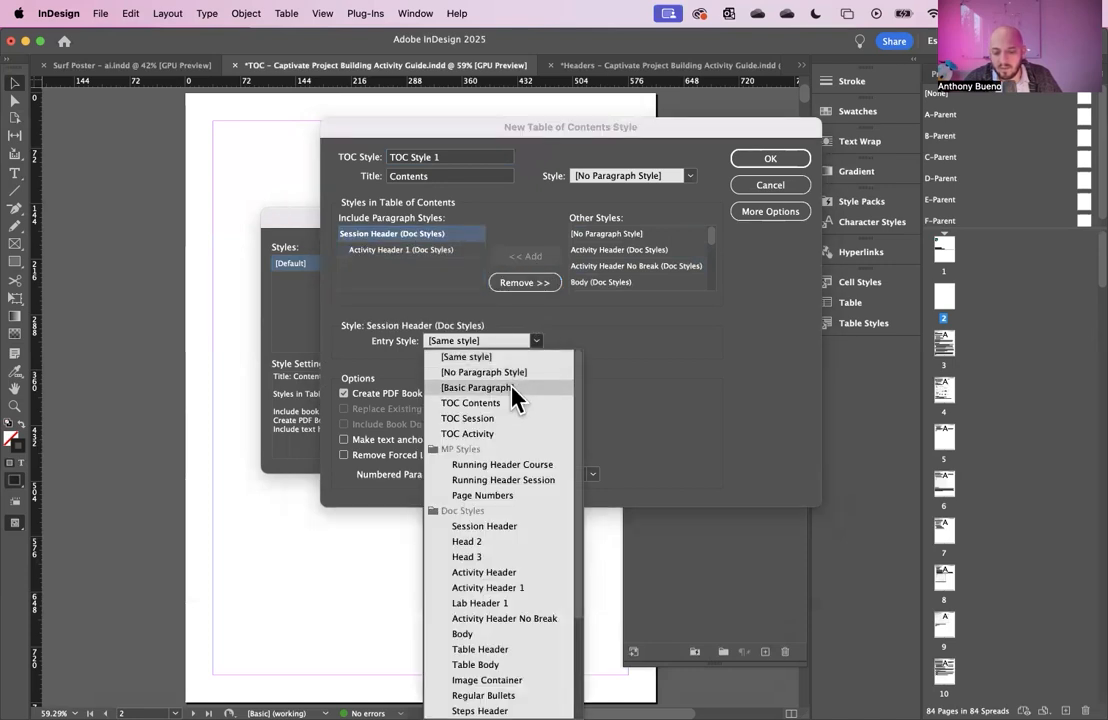
pyautogui.click(492, 423)
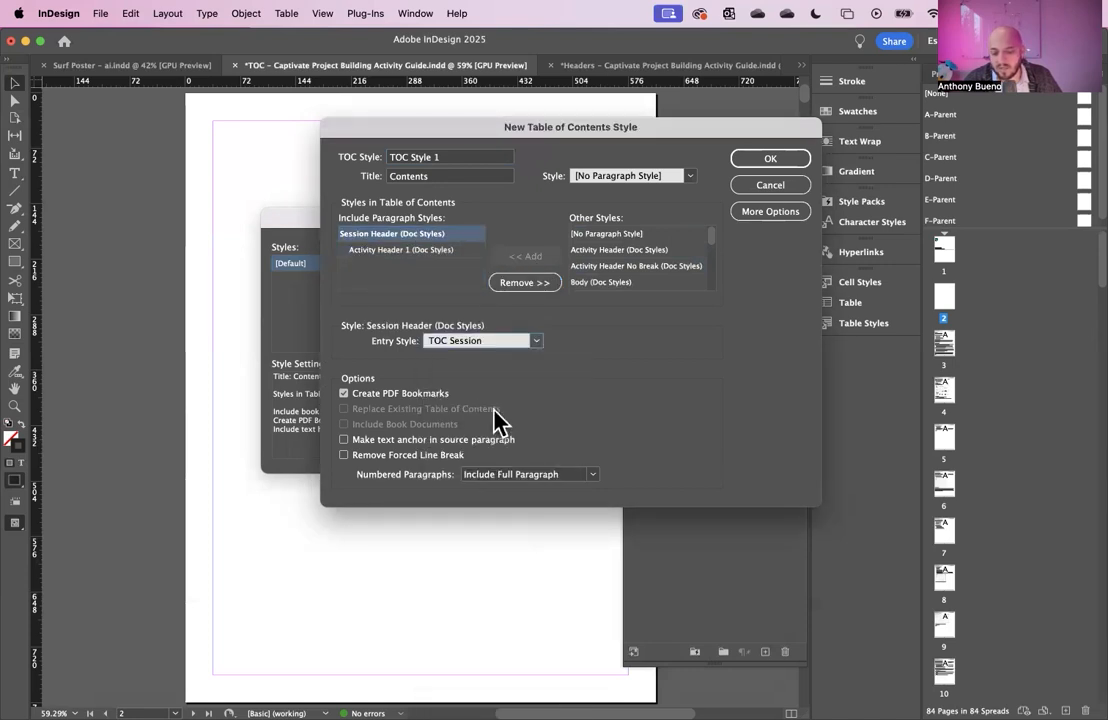
pyautogui.click(415, 250)
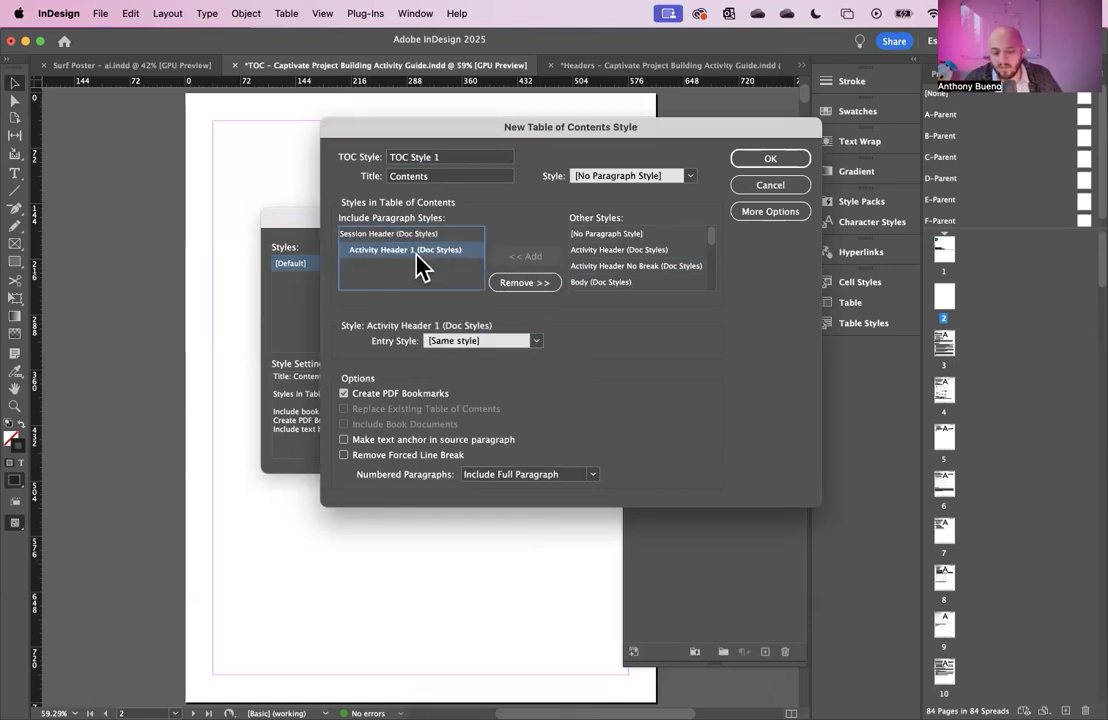
pyautogui.click(532, 340)
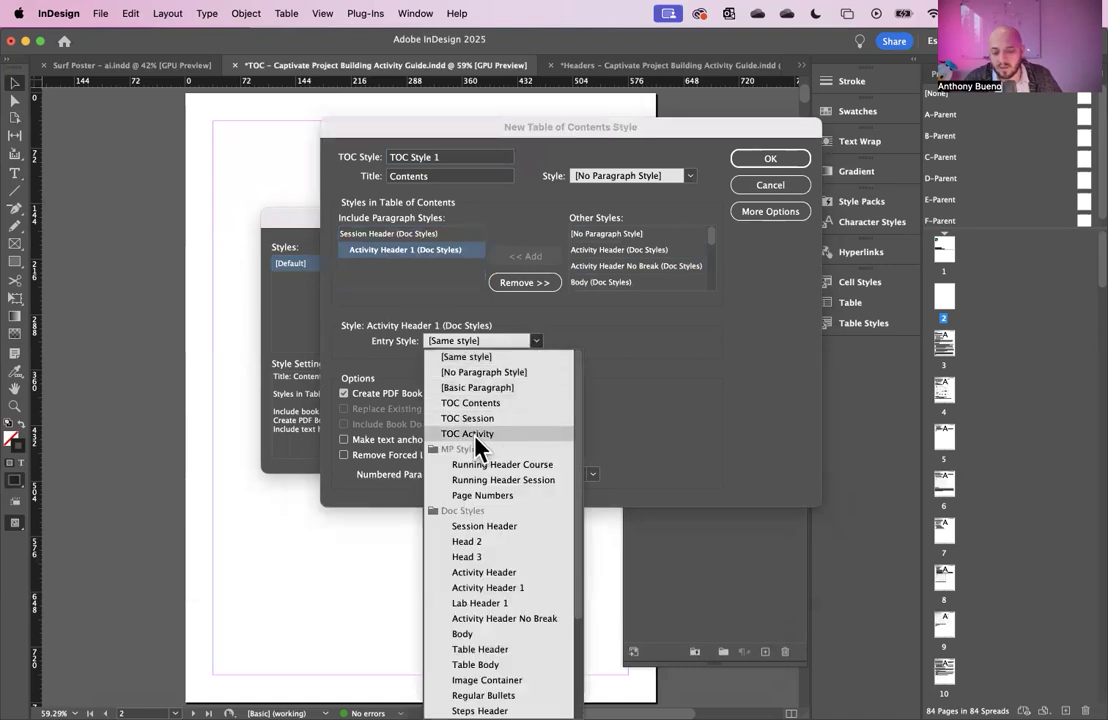
pyautogui.click(475, 436)
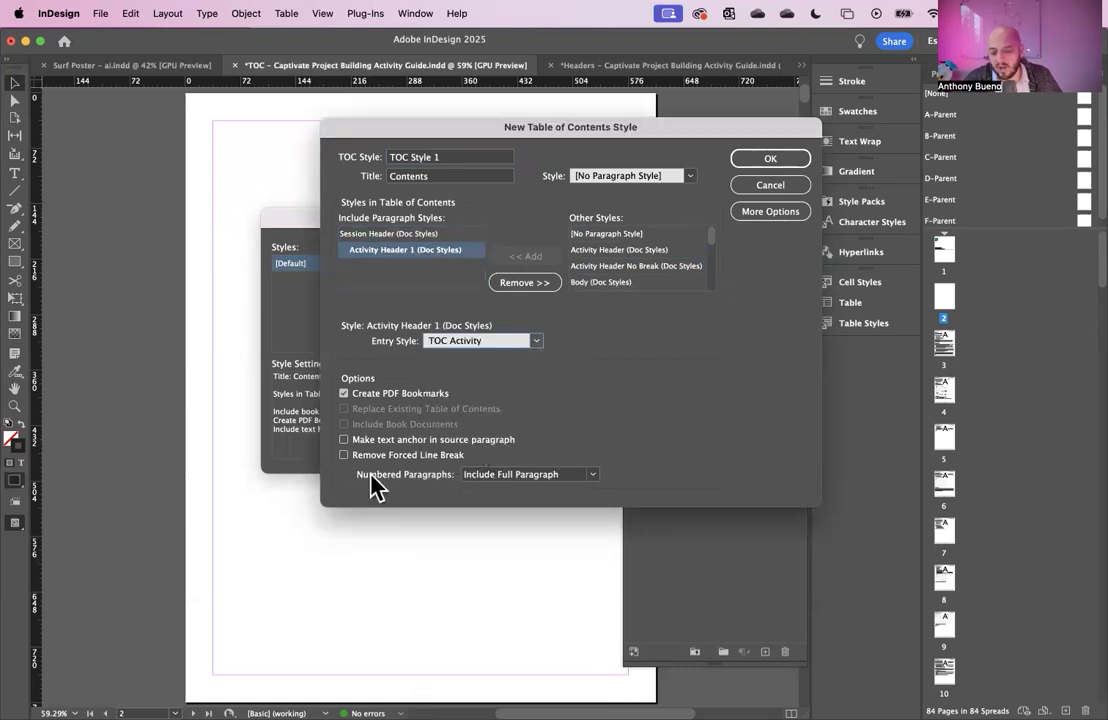
# Turn on Remove Forced Line Break, show the additional options, and save the new table of contents style.
pyautogui.click(344, 456)
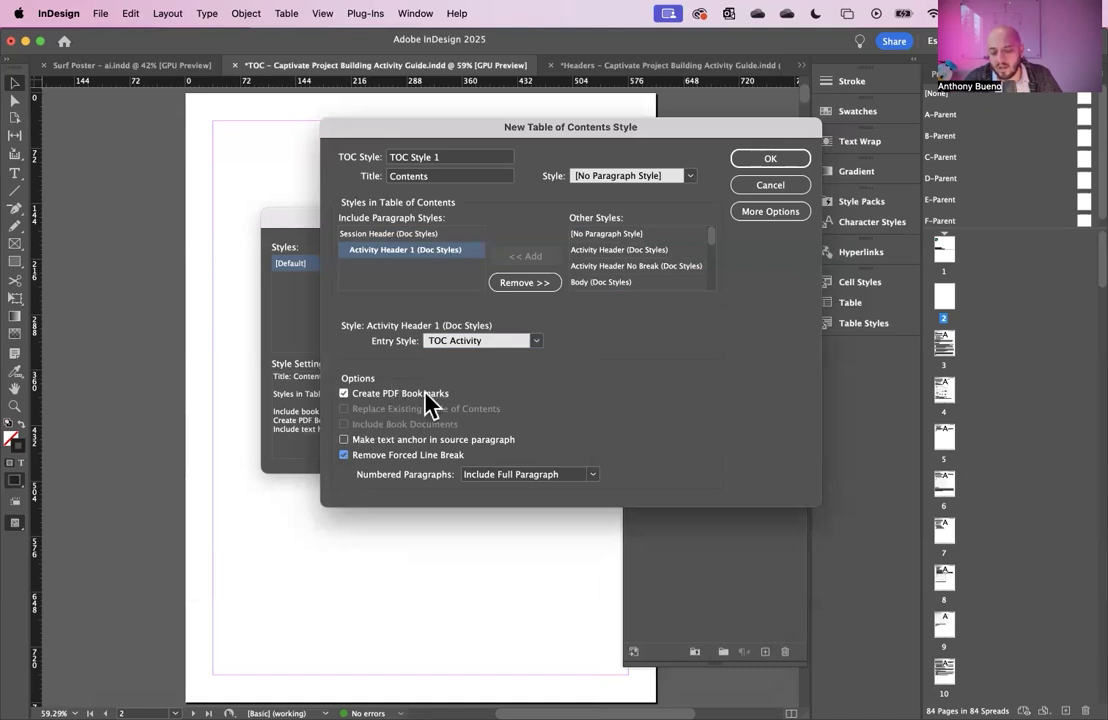
pyautogui.click(772, 212)
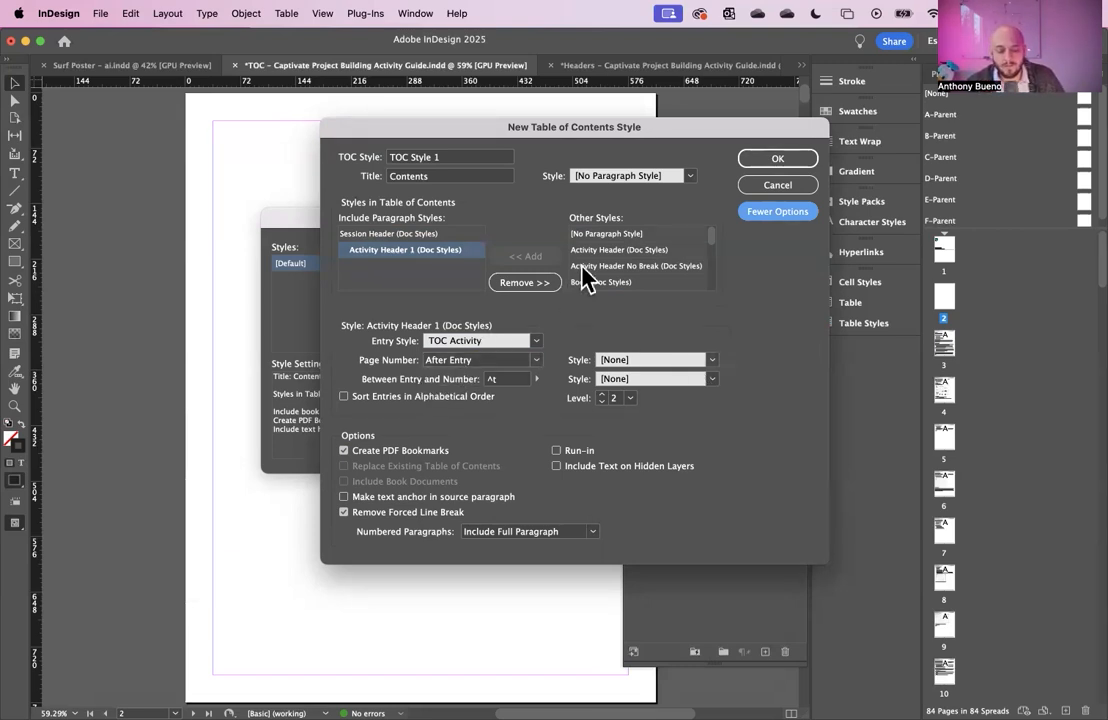
pyautogui.click(779, 160)
pyautogui.click(535, 249)
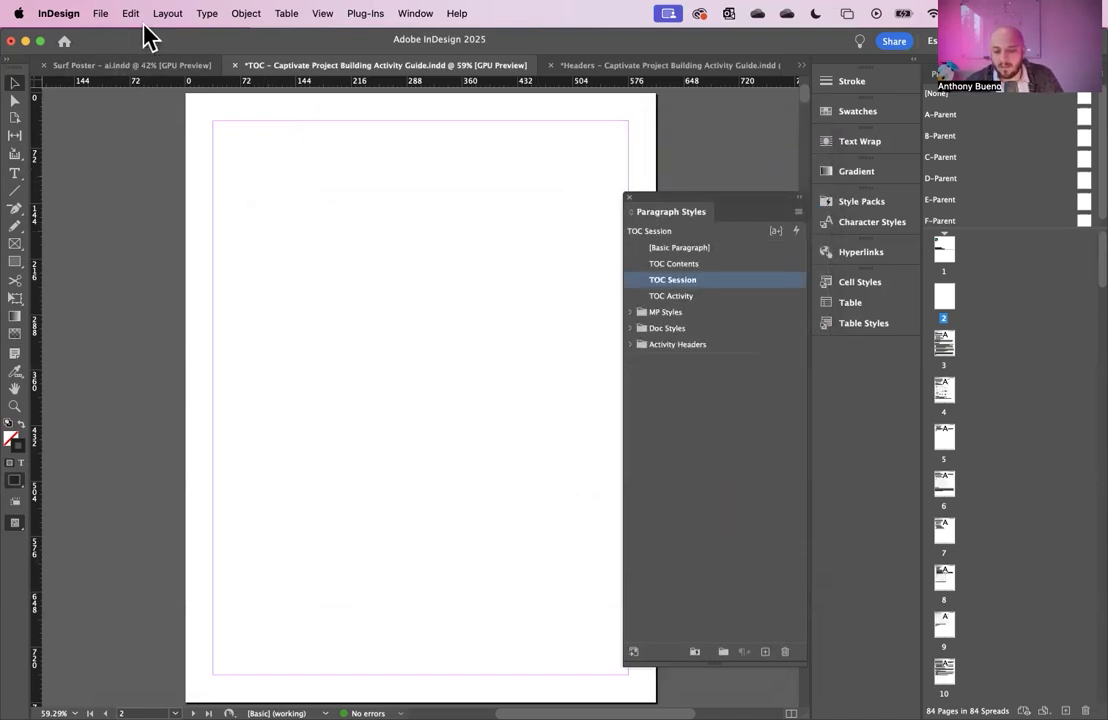
# Generate a table of contents from TOC Style 1 and place it at the top-left margin corner of page 2.
pyautogui.click(160, 14)
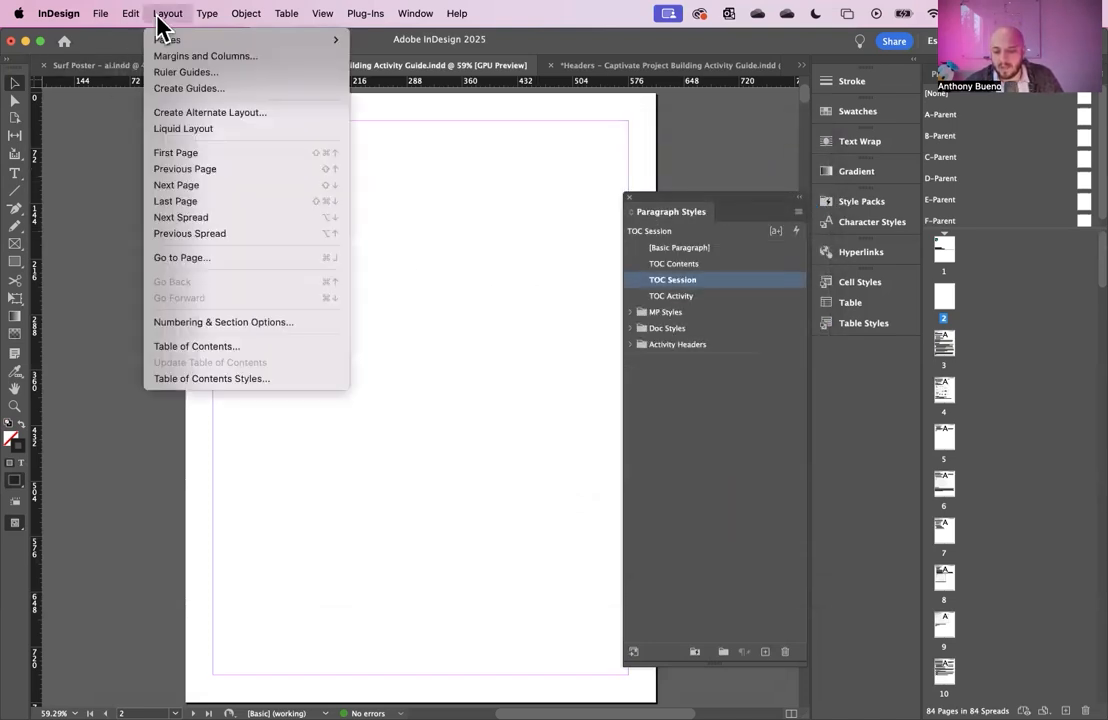
pyautogui.click(195, 349)
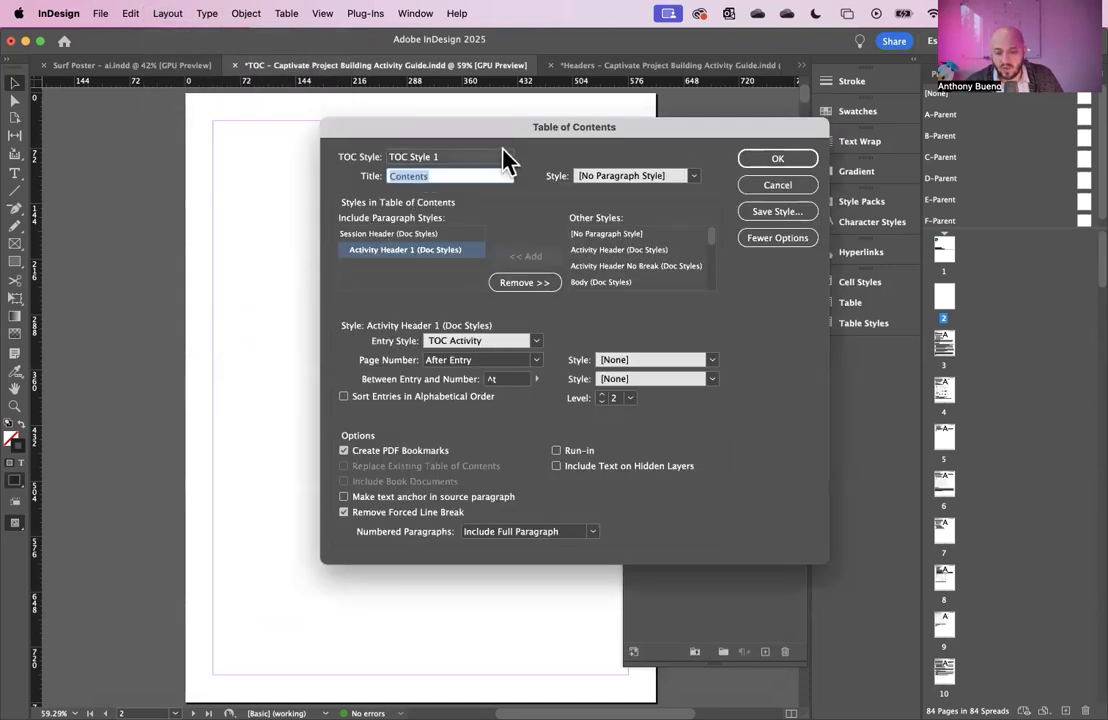
pyautogui.click(505, 160)
pyautogui.click(452, 190)
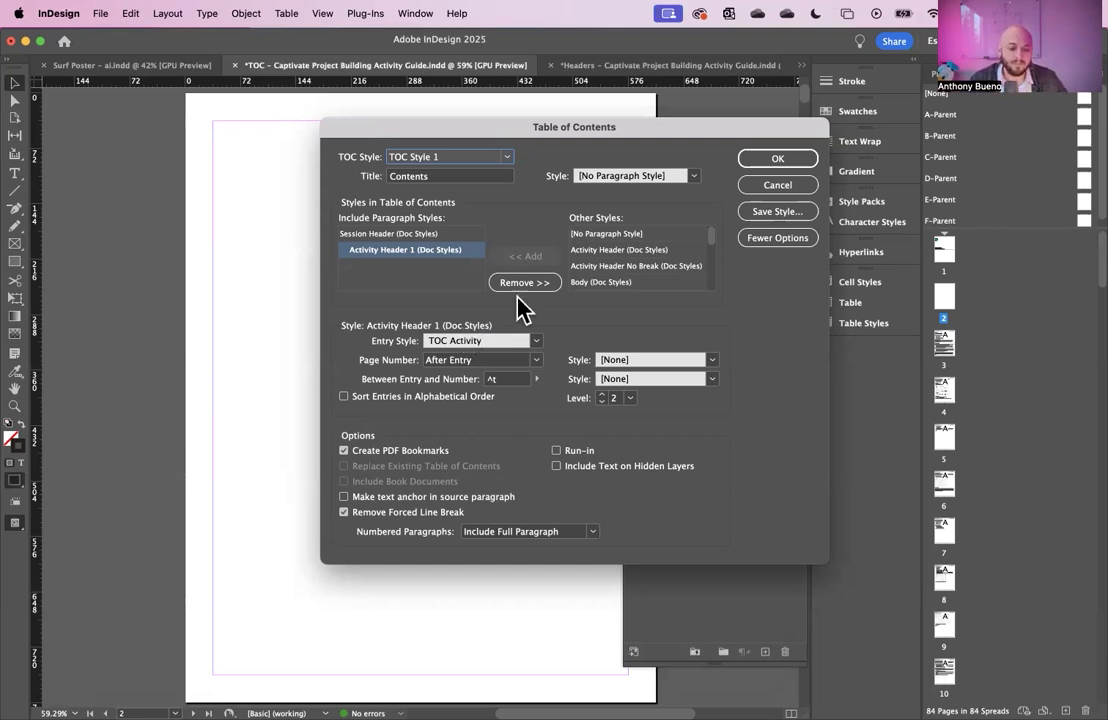
pyautogui.click(775, 160)
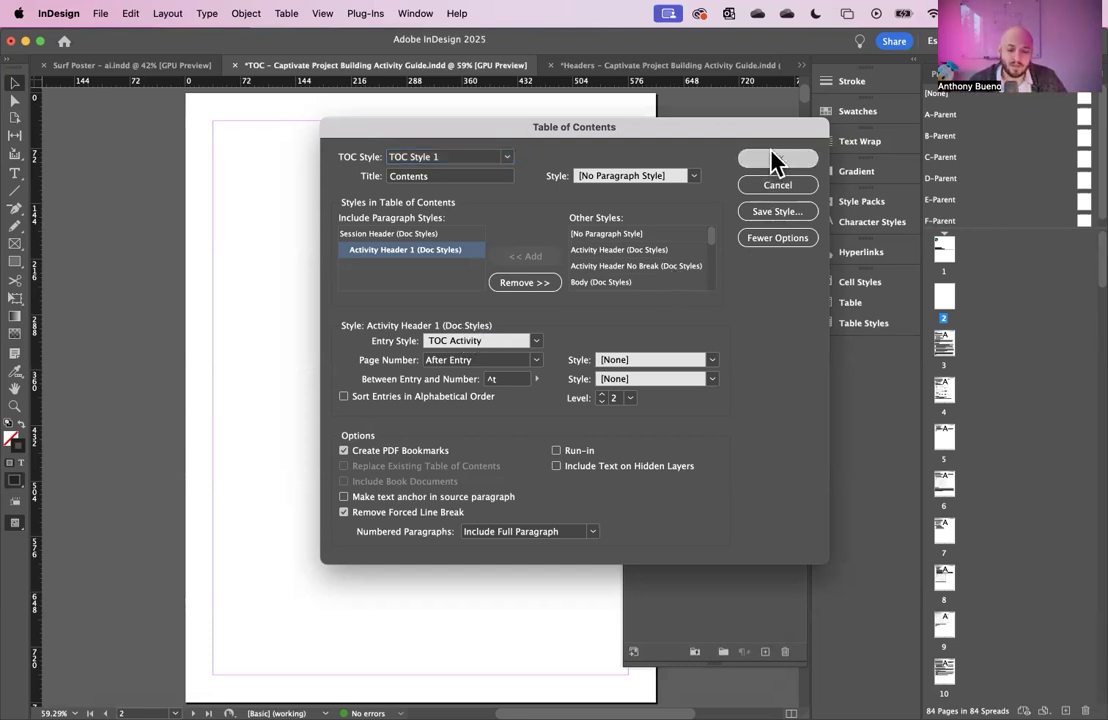
pyautogui.click(217, 131)
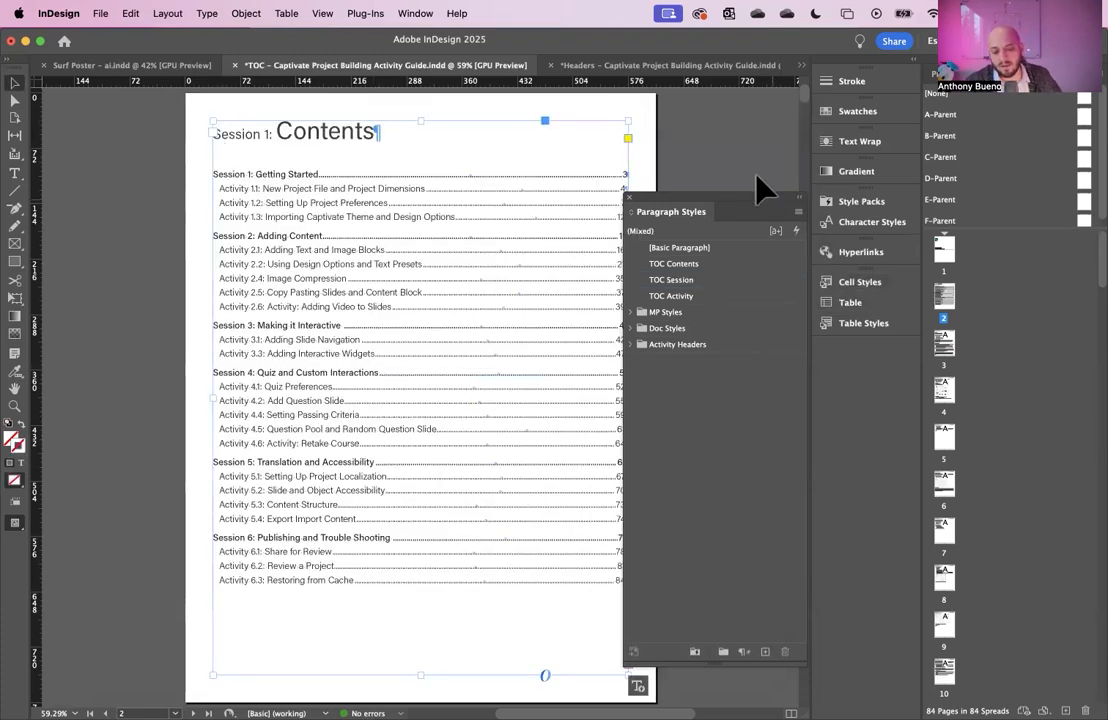
# Apply the TOC Contents paragraph style to the "Contents" title of the generated table of contents.
pyautogui.doubleClick(320, 132)
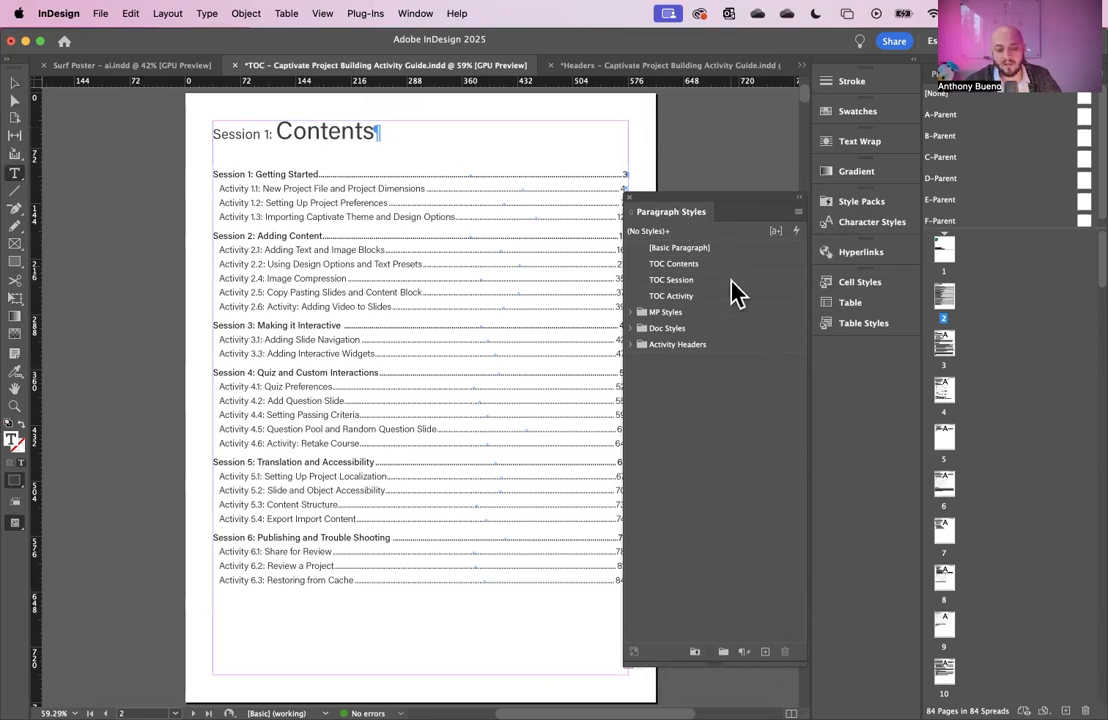
pyautogui.click(700, 264)
pyautogui.click(760, 280)
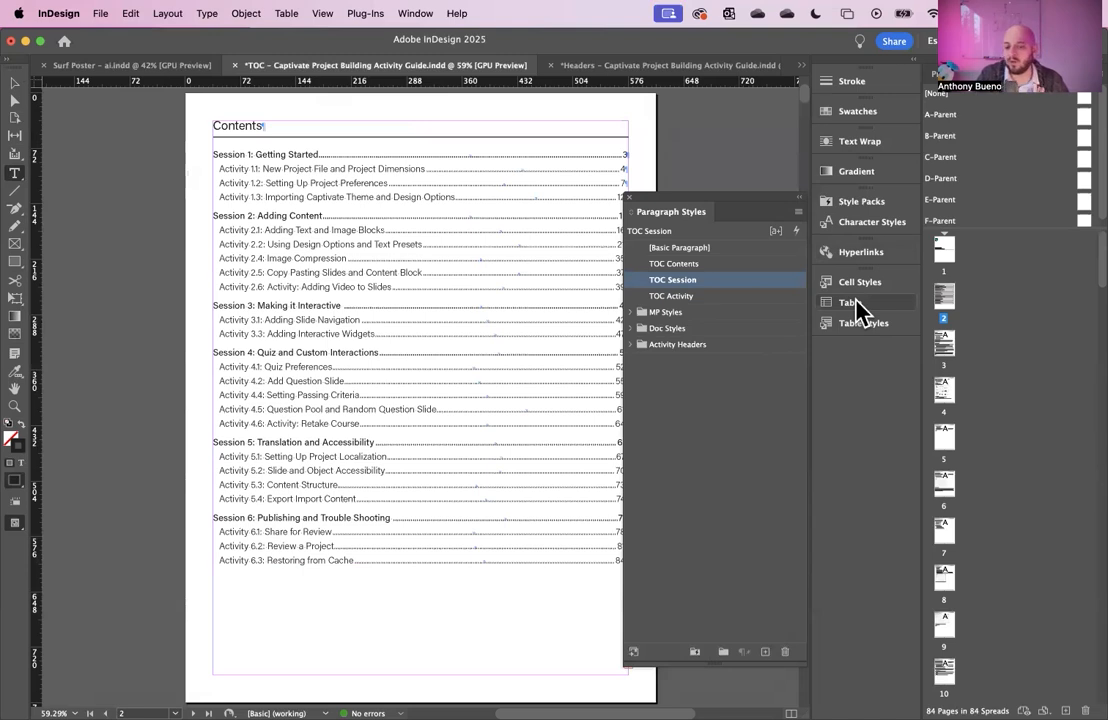
# Switch to the Surf Poster document and dock the floating Paragraph Styles panel below Table Styles.
pyautogui.click(73, 66)
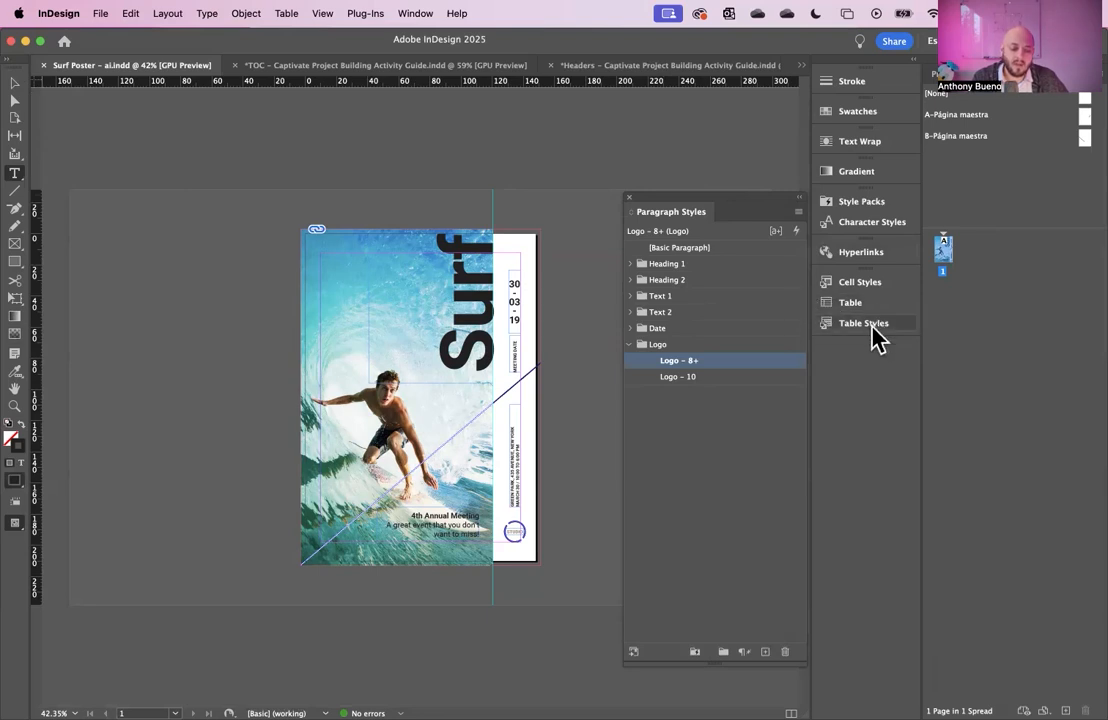
pyautogui.moveTo(720, 218); pyautogui.dragTo(873, 357)
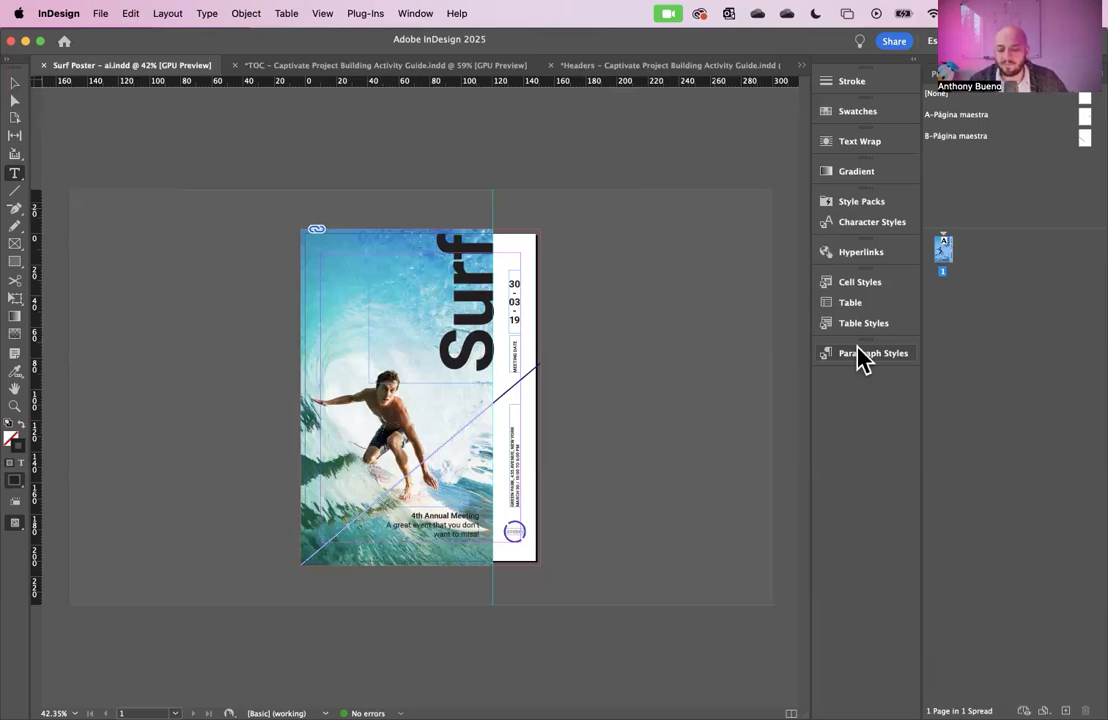
# Try to scale down the surfer image inside its frame and reposition it, and revert the change.
pyautogui.click(15, 83)
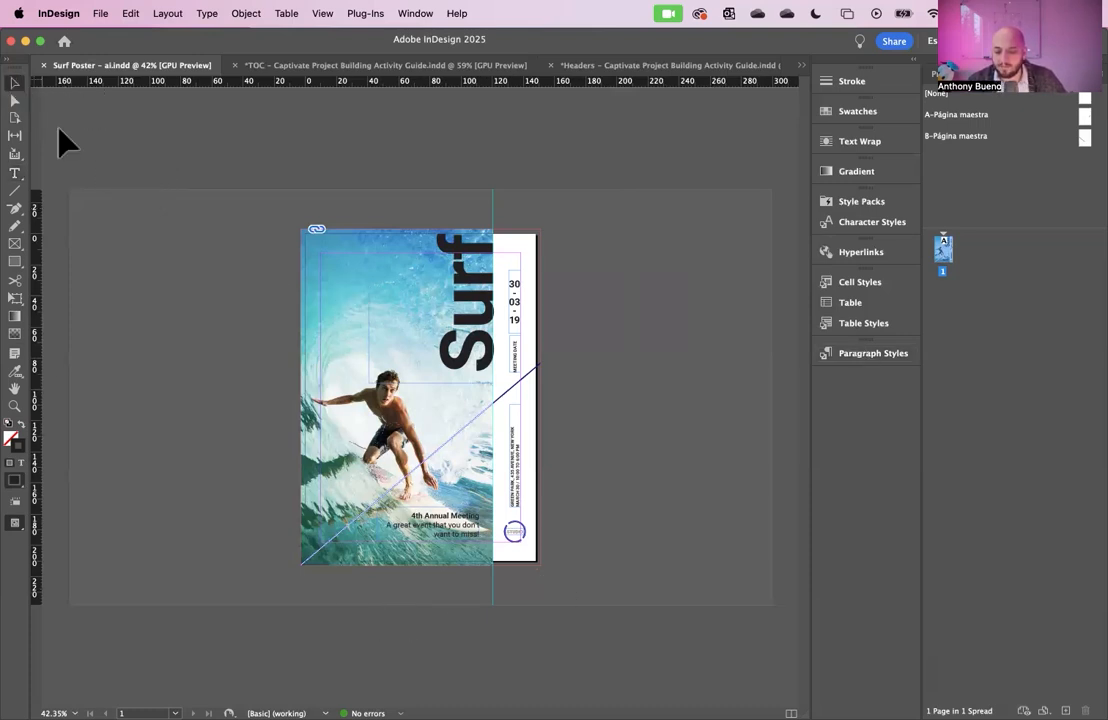
pyautogui.click(425, 388)
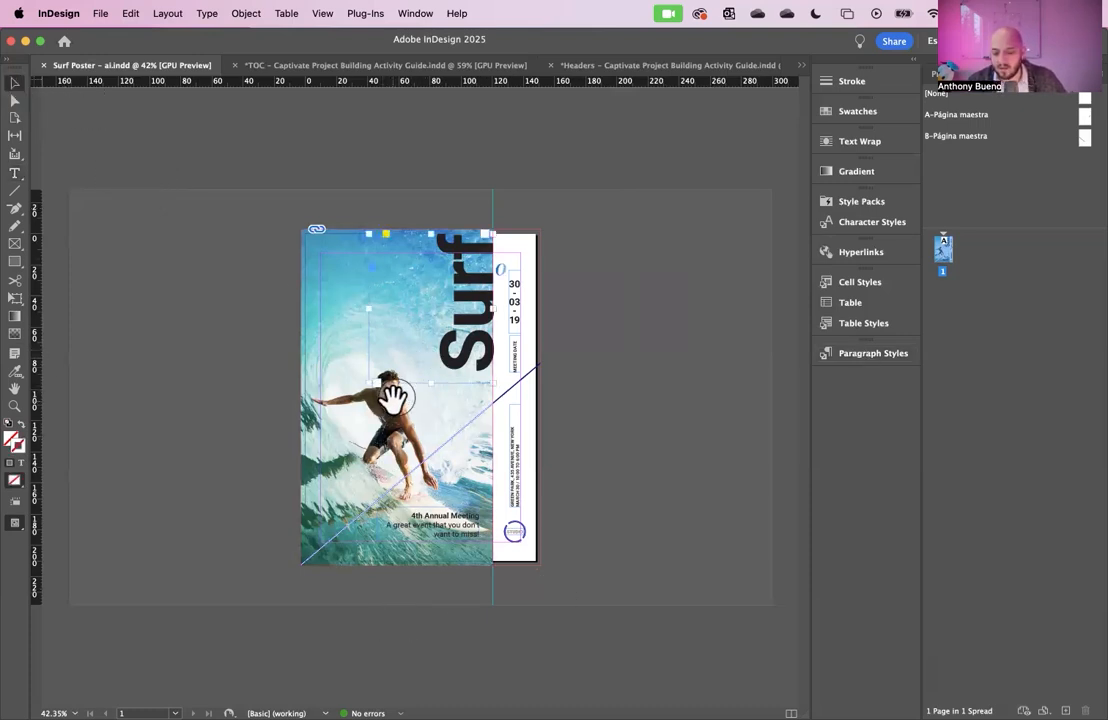
pyautogui.click(393, 398)
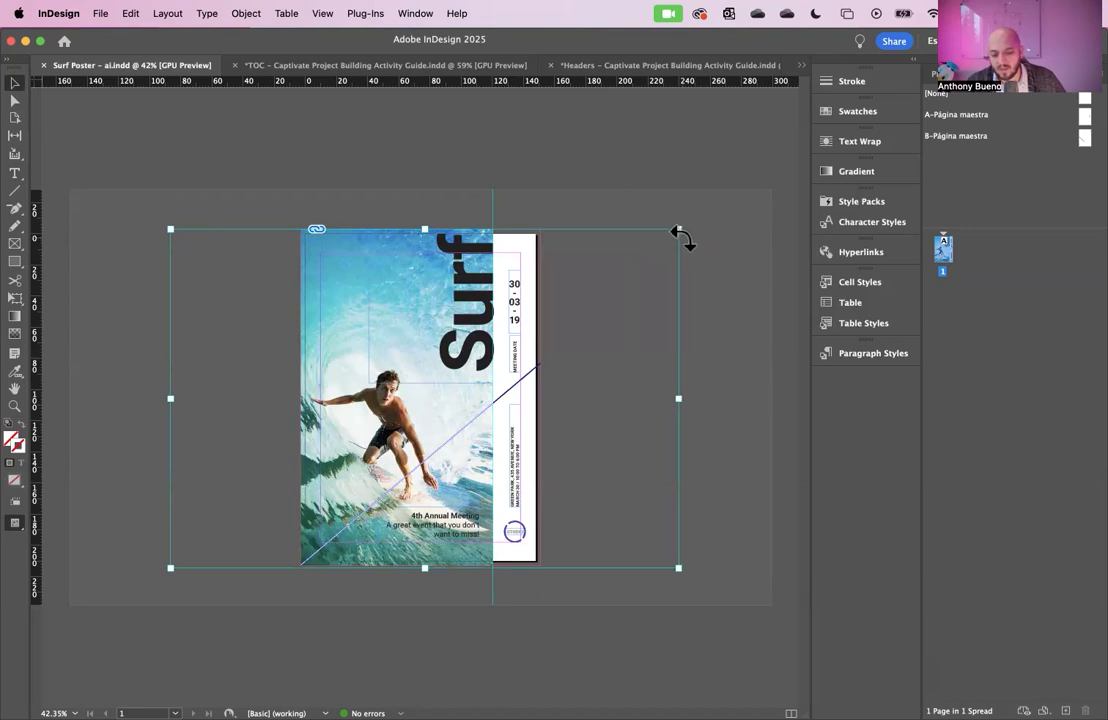
pyautogui.moveTo(678, 229); pyautogui.dragTo(613, 273)
pyautogui.moveTo(401, 398); pyautogui.dragTo(426, 416)
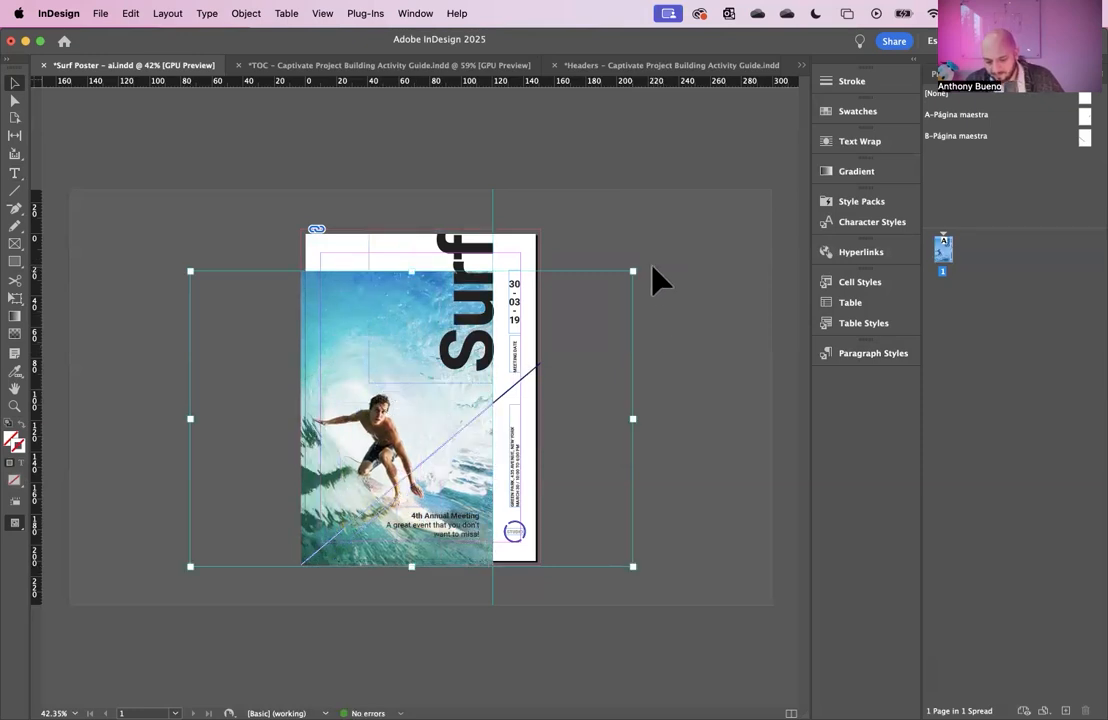
pyautogui.moveTo(636, 272); pyautogui.dragTo(614, 318)
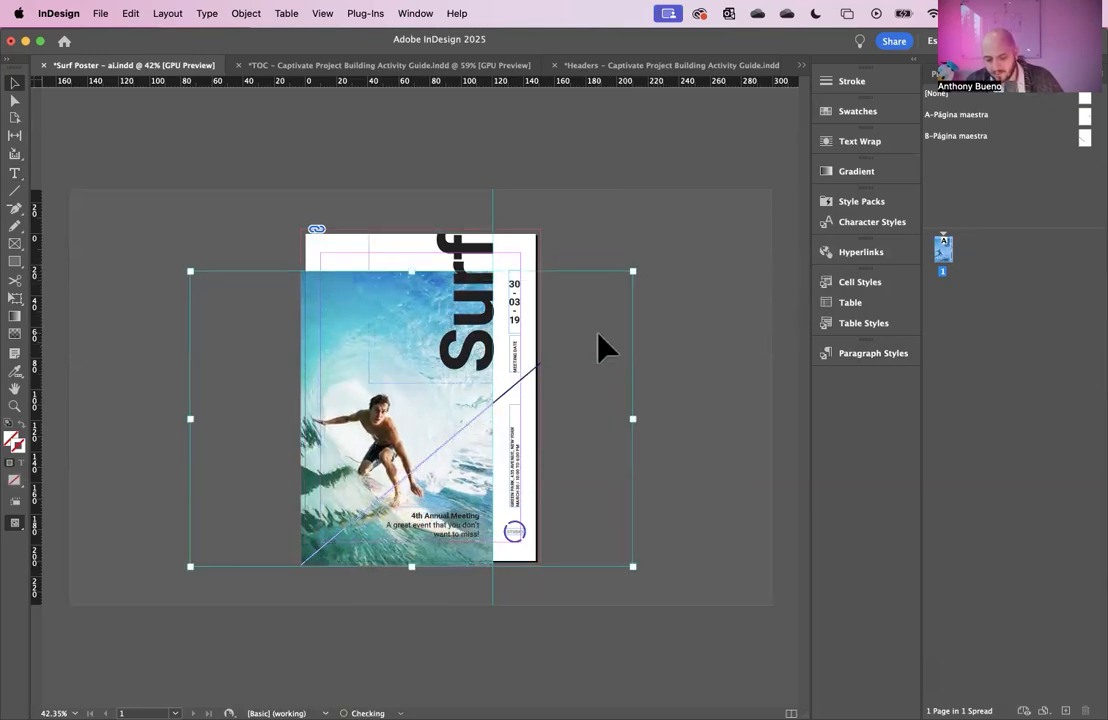
pyautogui.press('super+alt+shift+c')
pyautogui.press('super+s')
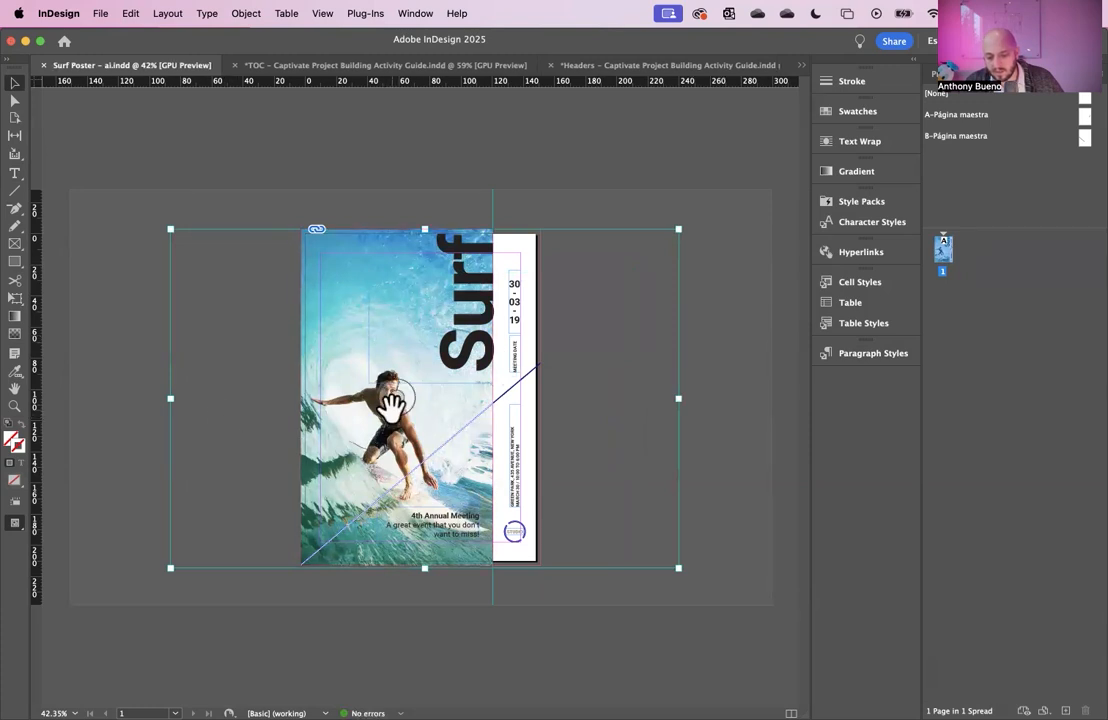
# Scale down the surfer image inside its frame and shift it against the frame's lower edge, leaving a gap above.
pyautogui.click(388, 193)
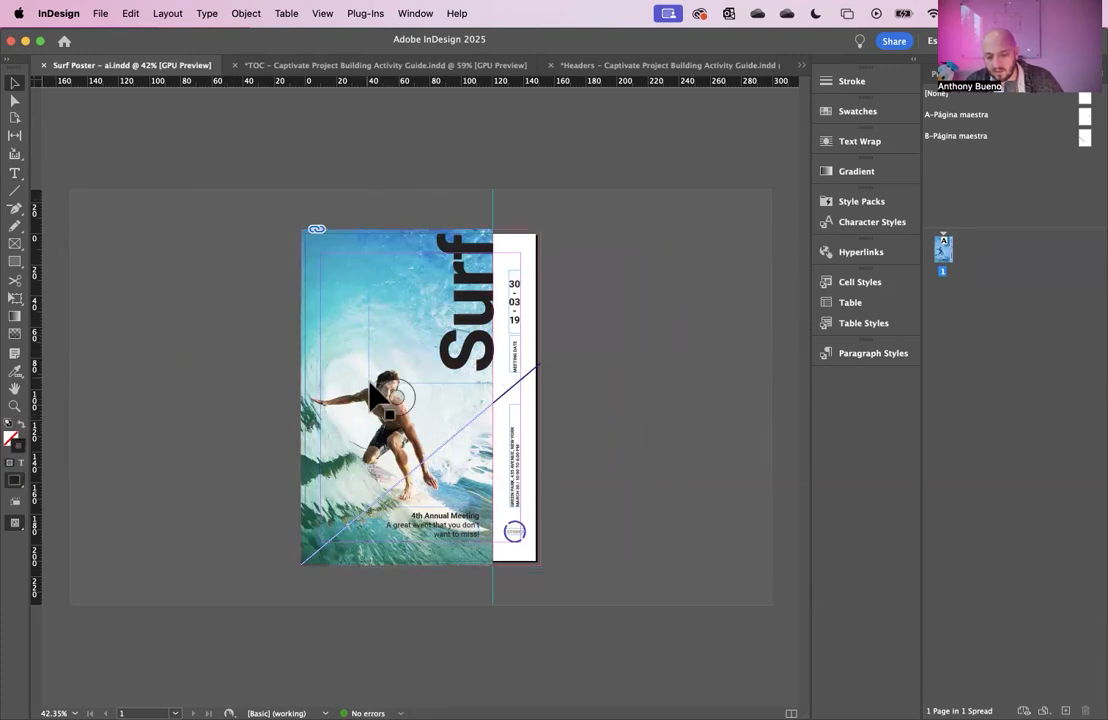
pyautogui.click(400, 393)
pyautogui.moveTo(680, 230); pyautogui.dragTo(617, 288)
pyautogui.click(360, 263)
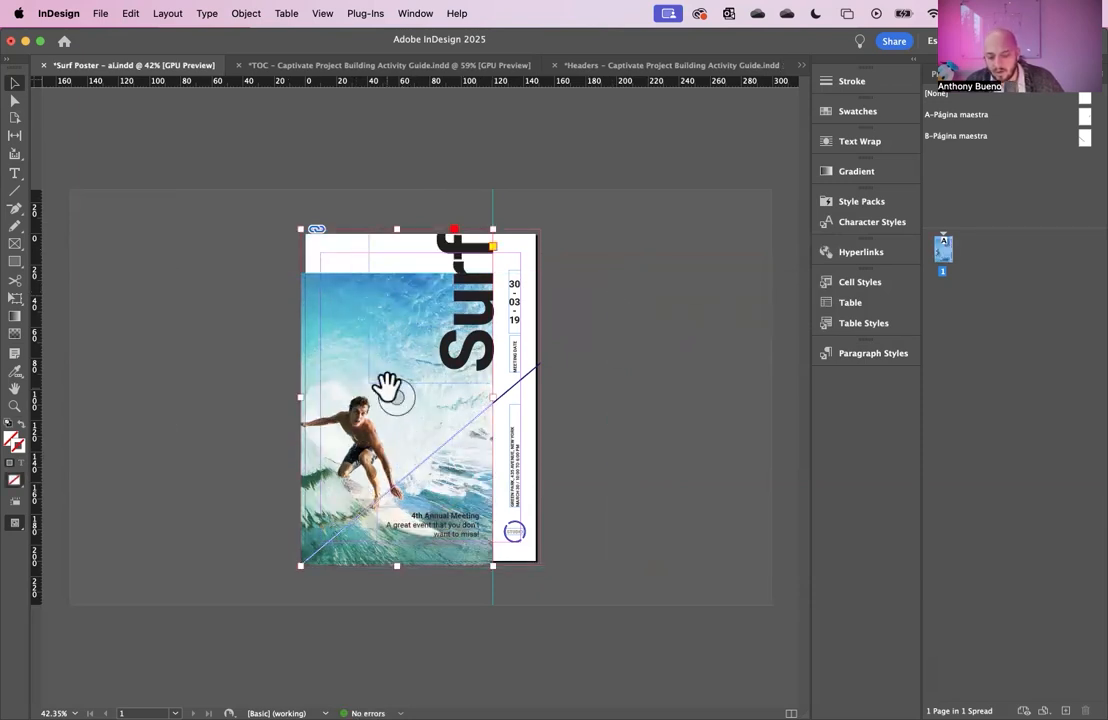
pyautogui.moveTo(396, 396); pyautogui.dragTo(421, 413)
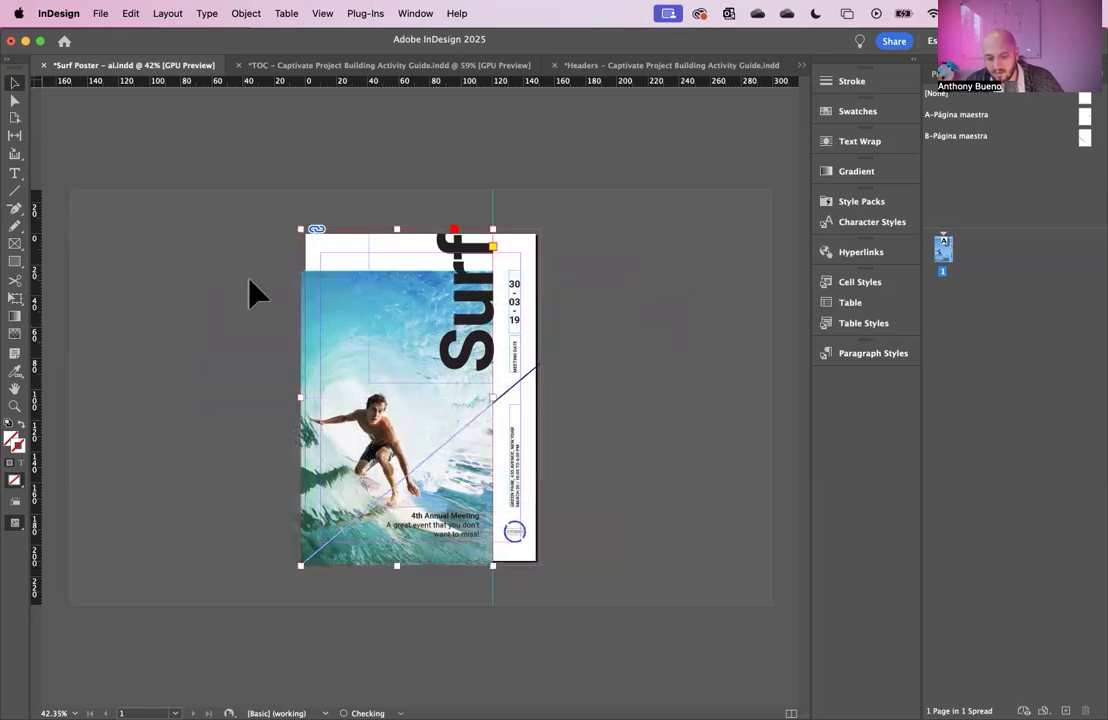
pyautogui.click(397, 397)
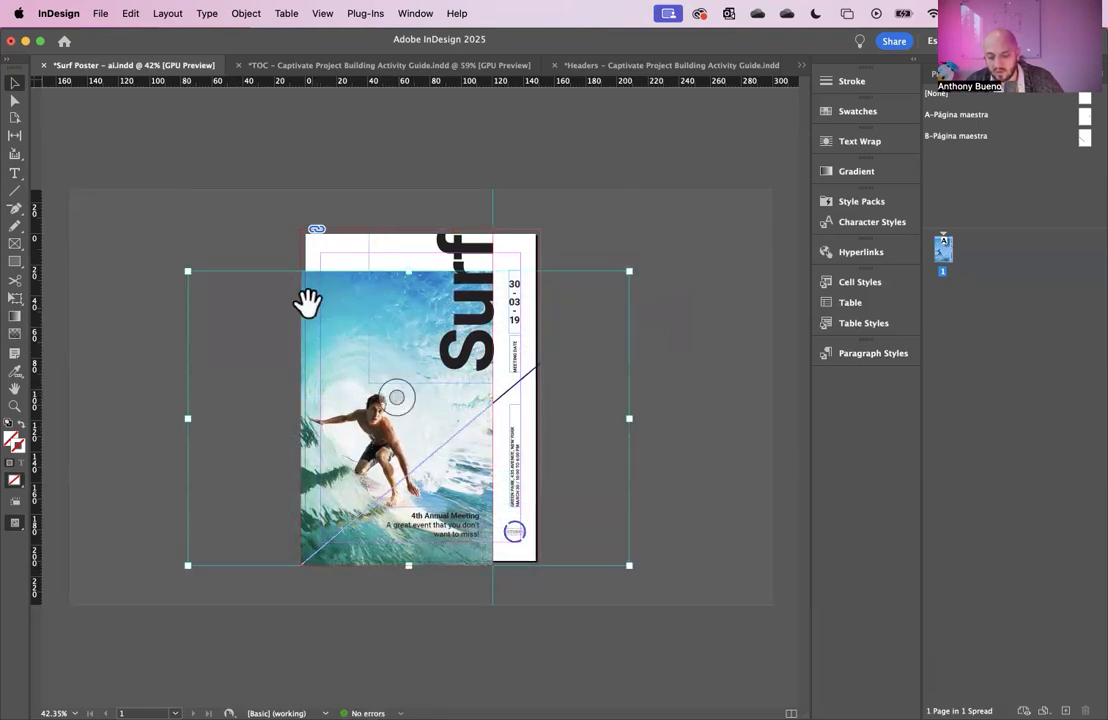
pyautogui.moveTo(187, 271); pyautogui.dragTo(198, 278)
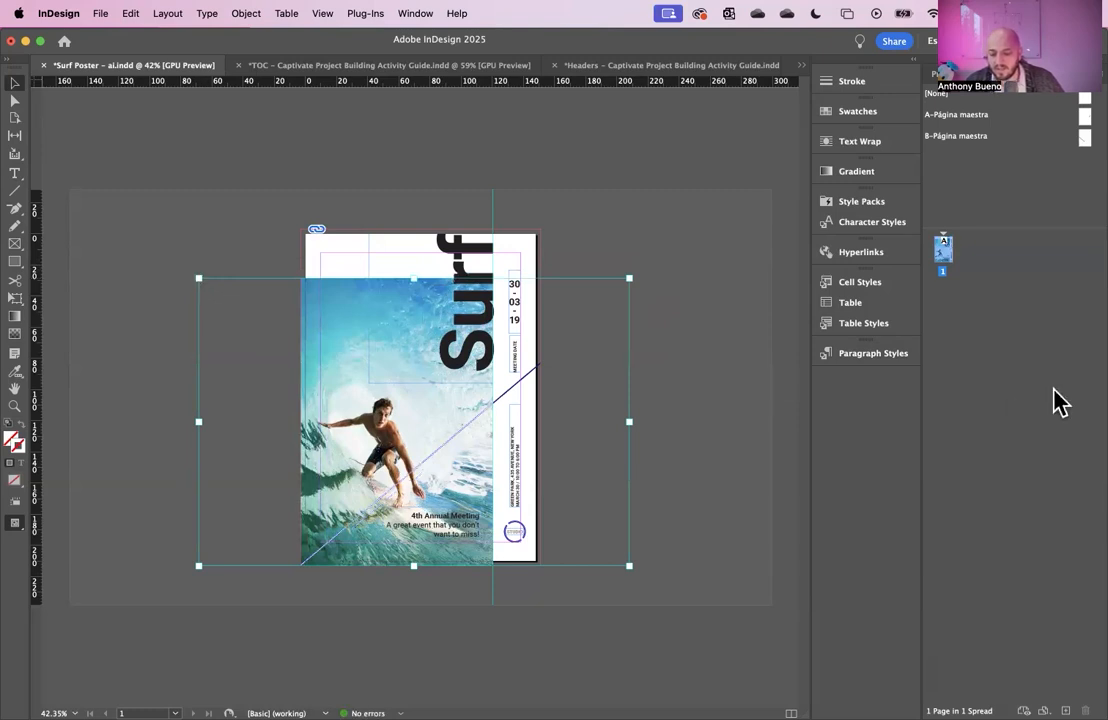
# Select the surfer image frame on the poster and display its properties.
pyautogui.click(745, 275)
pyautogui.click(338, 245)
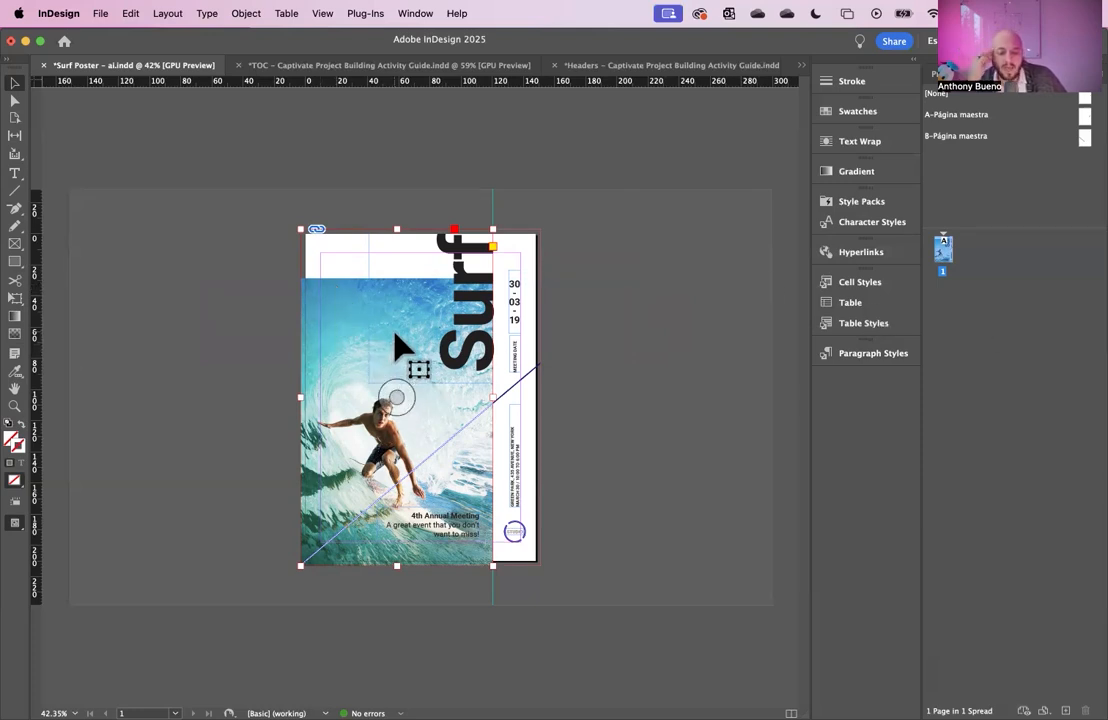
pyautogui.click(937, 80)
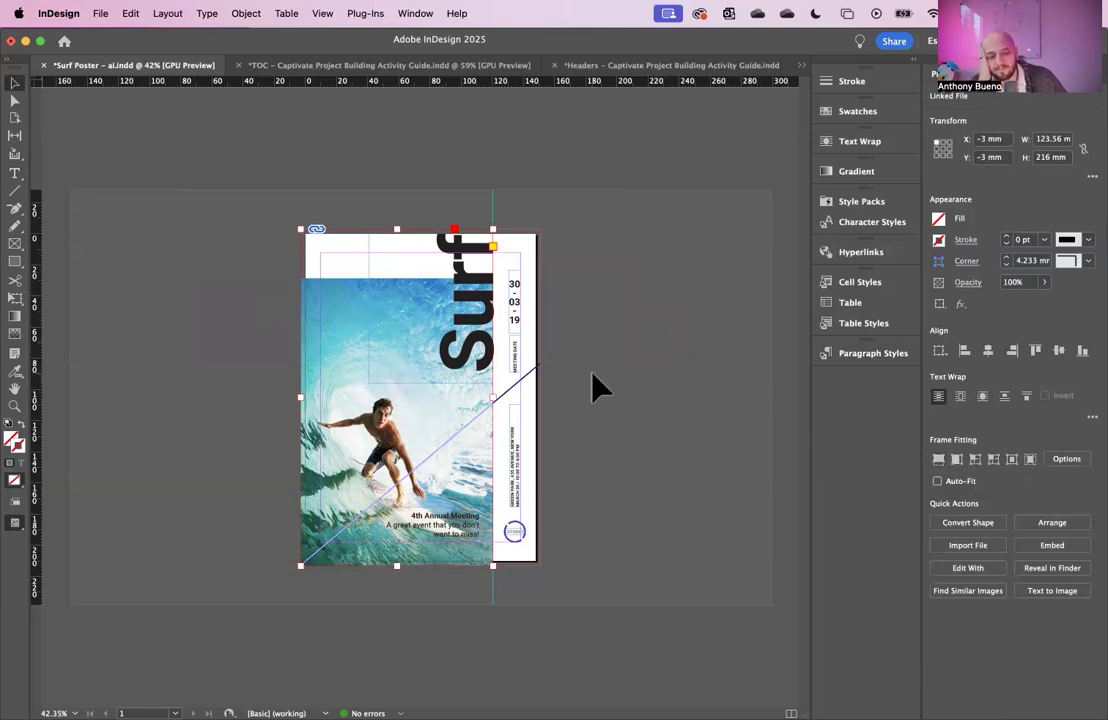
pyautogui.click(611, 380)
pyautogui.click(388, 265)
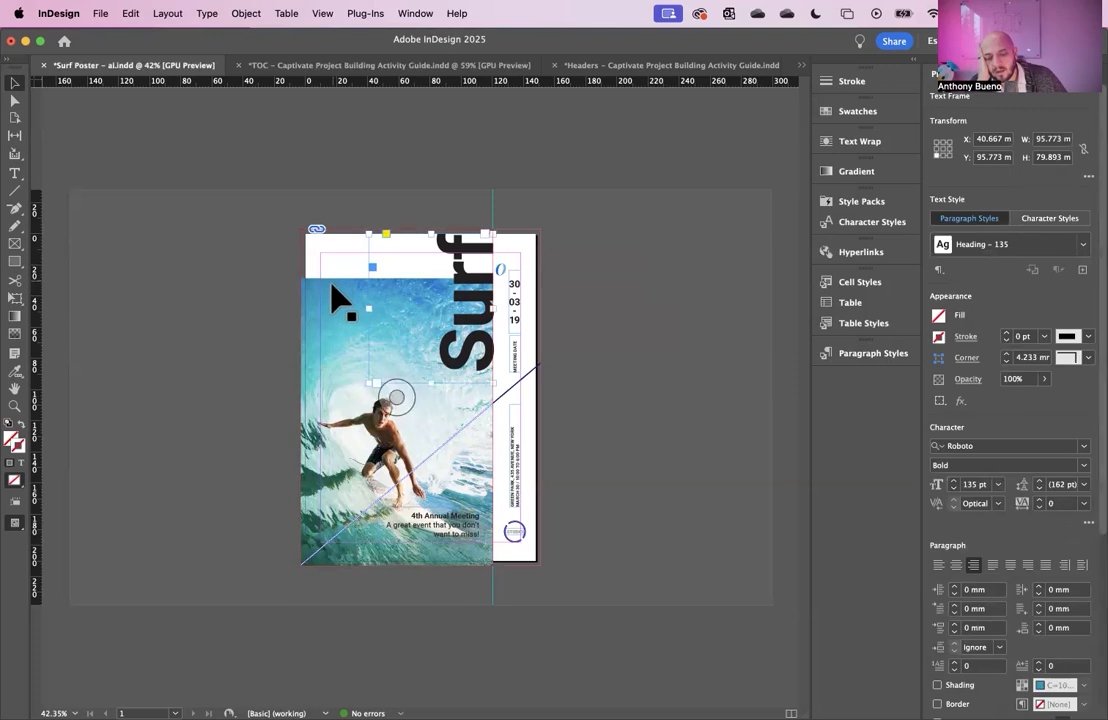
pyautogui.click(331, 297)
# Turn the Contextual Task Bar off and back on, and move the application window aside and back.
pyautogui.click(415, 13)
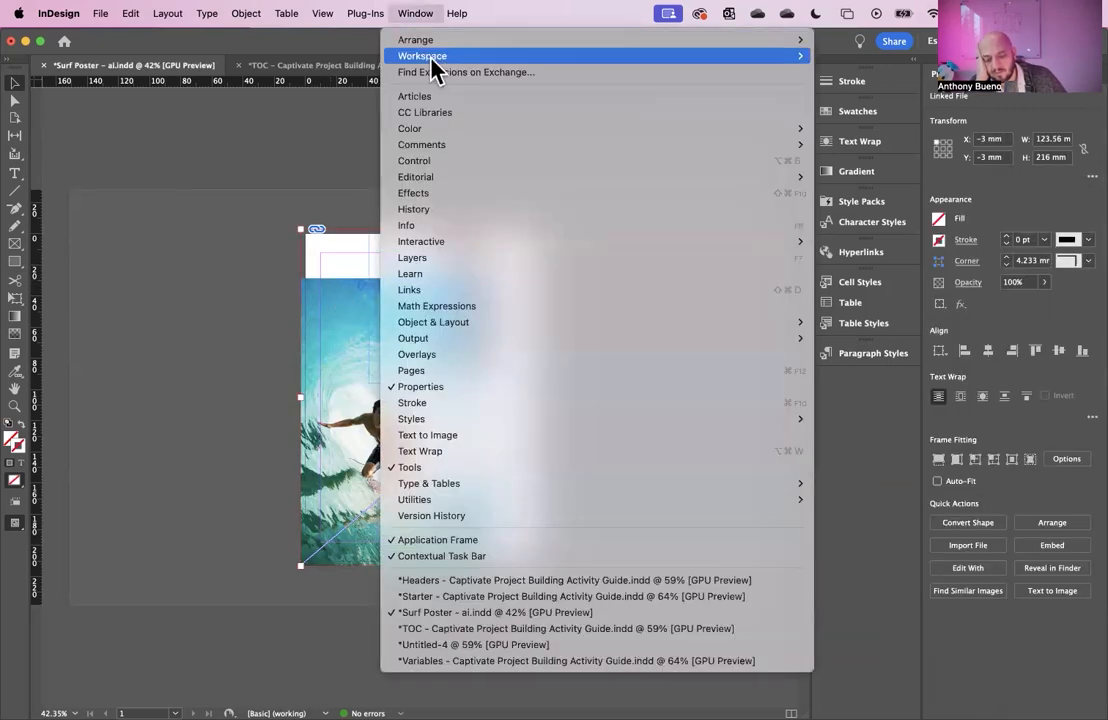
pyautogui.click(477, 557)
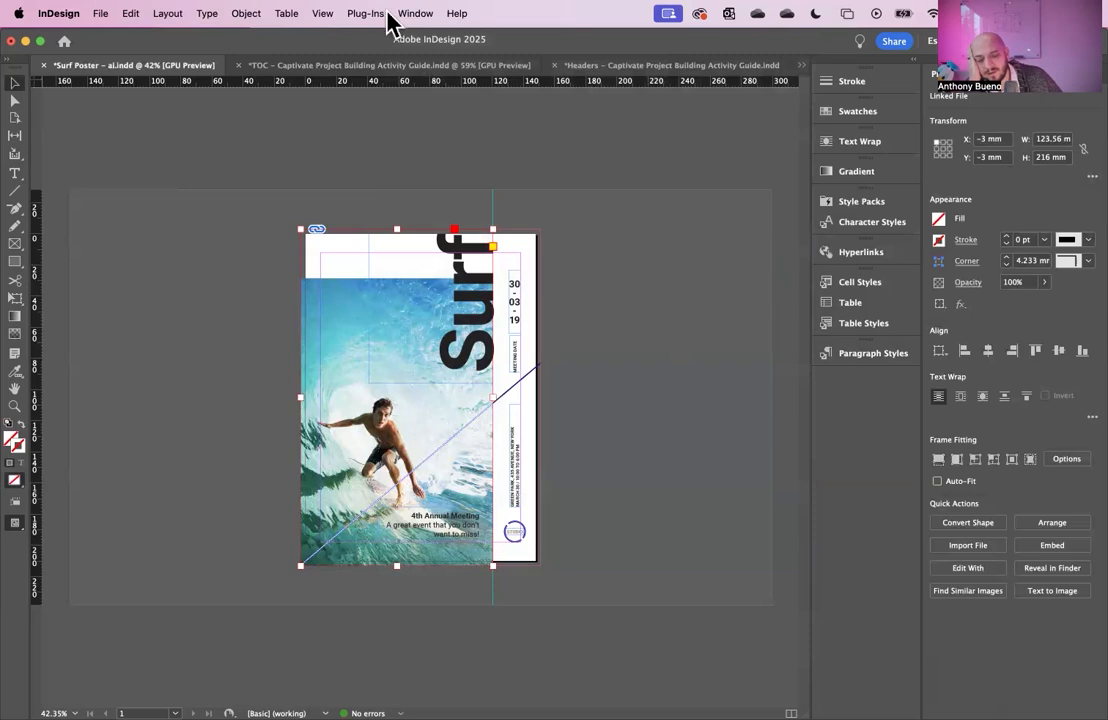
pyautogui.click(415, 13)
pyautogui.click(477, 559)
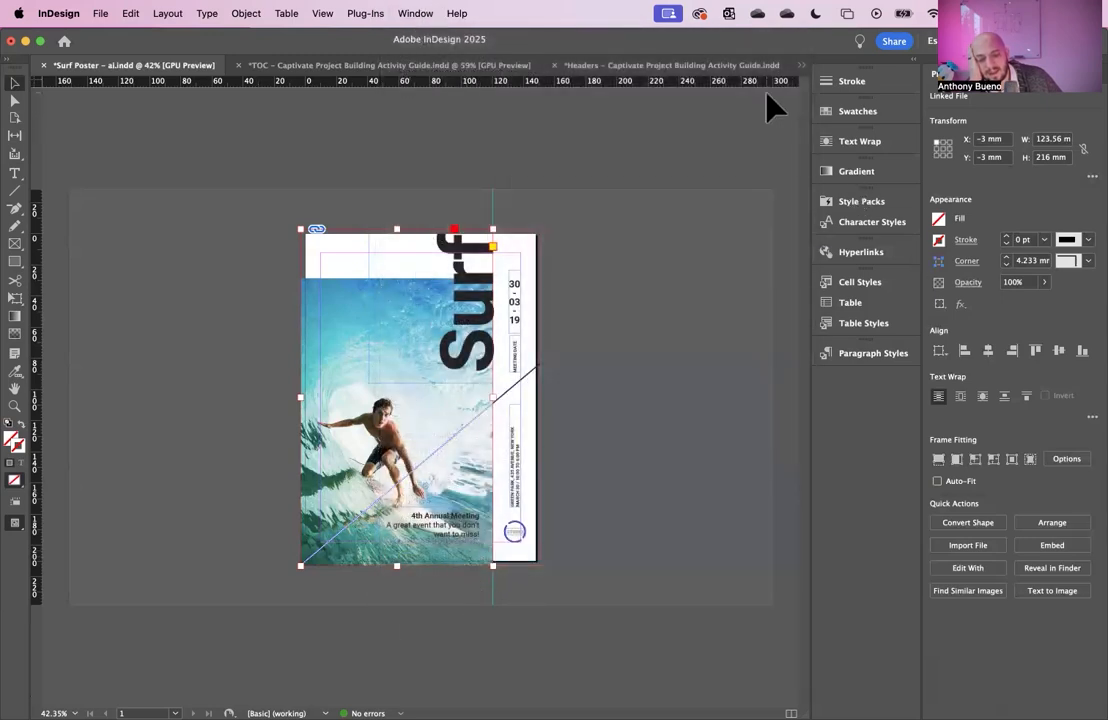
pyautogui.moveTo(774, 45); pyautogui.dragTo(666, 18)
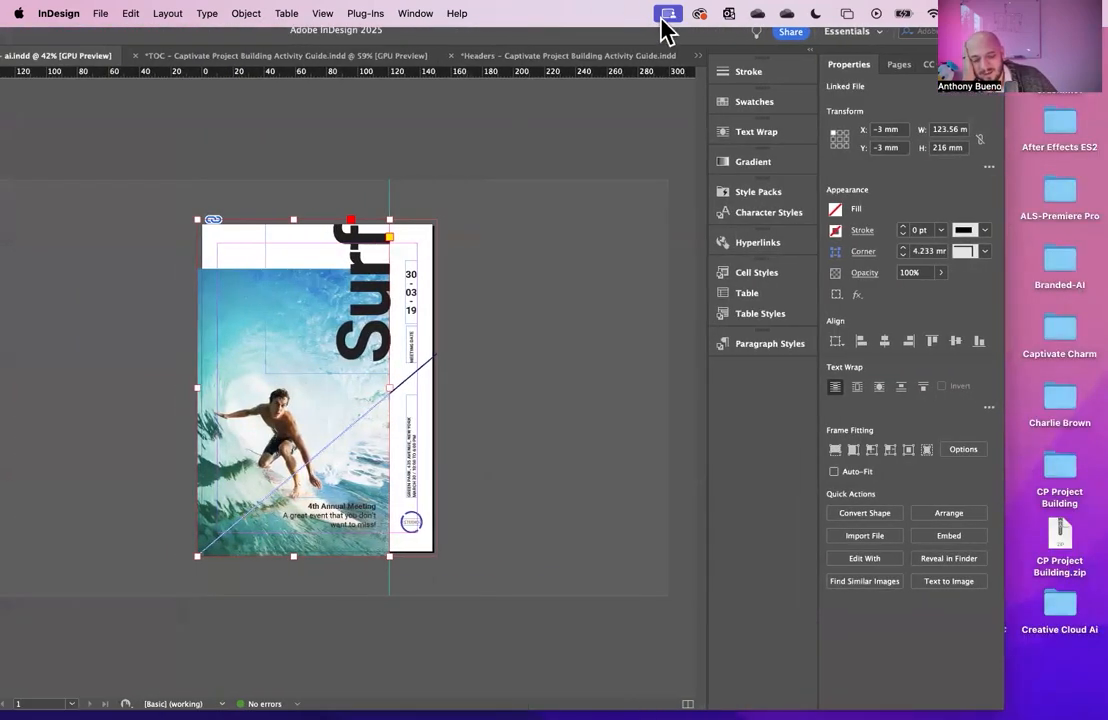
pyautogui.moveTo(566, 40); pyautogui.dragTo(396, 35)
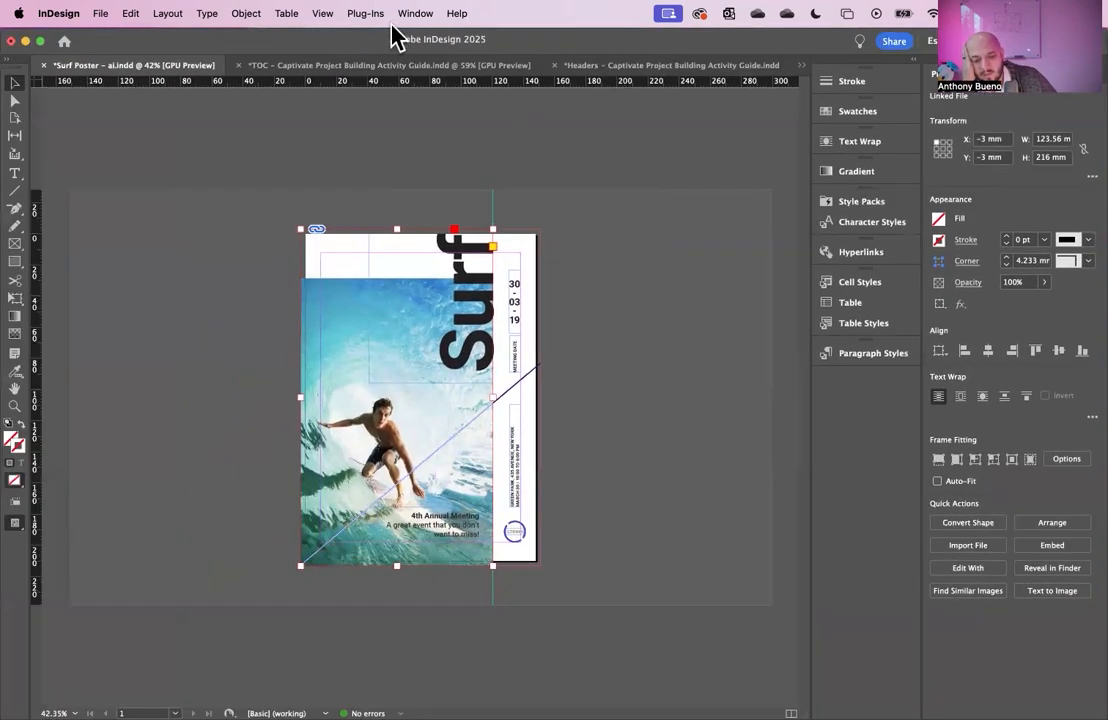
# Toggle the Contextual Task Bar off and on twice more for the selected image frame.
pyautogui.click(440, 13)
pyautogui.moveTo(405, 15)
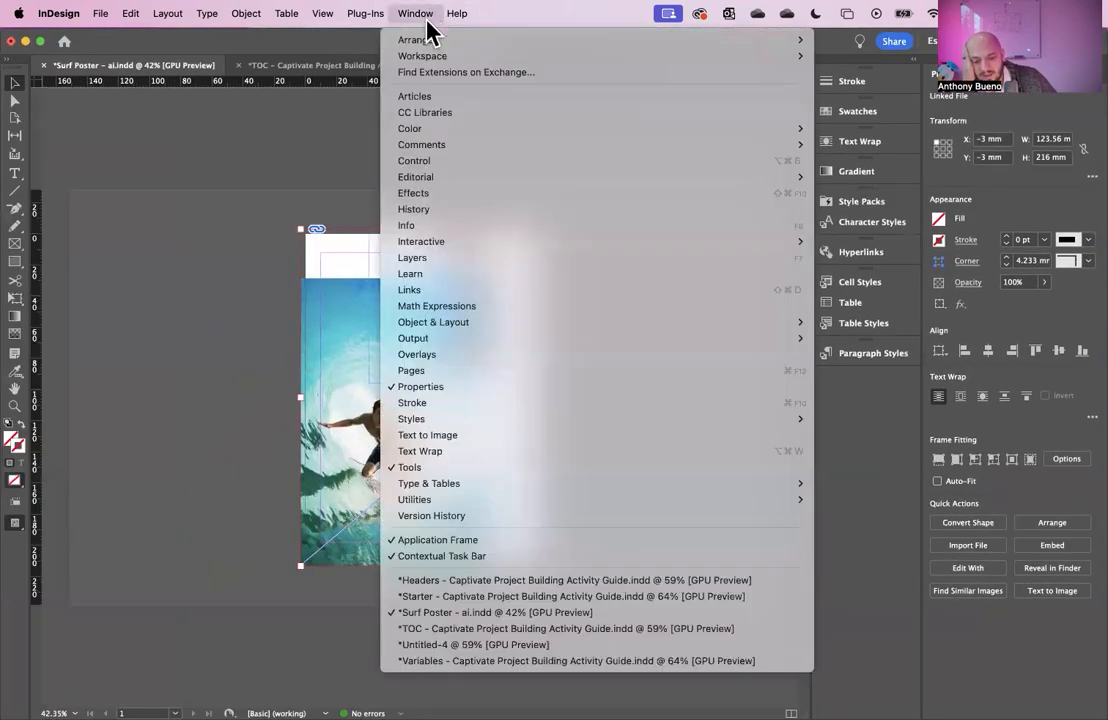
pyautogui.click(443, 556)
pyautogui.click(415, 18)
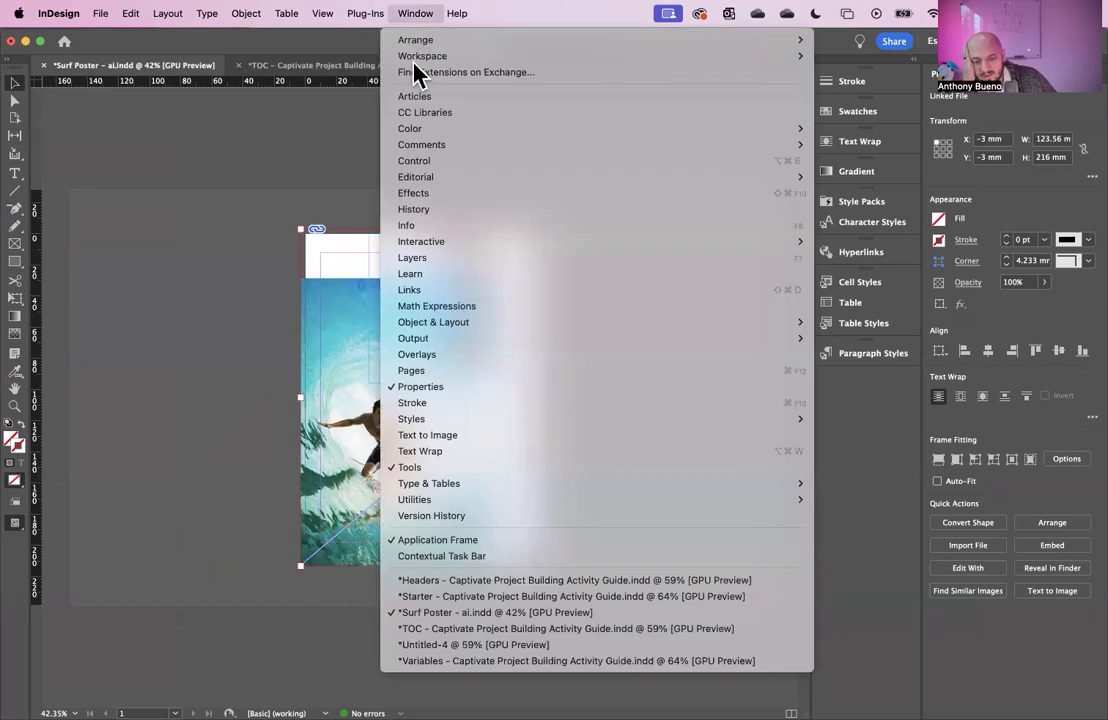
pyautogui.click(448, 556)
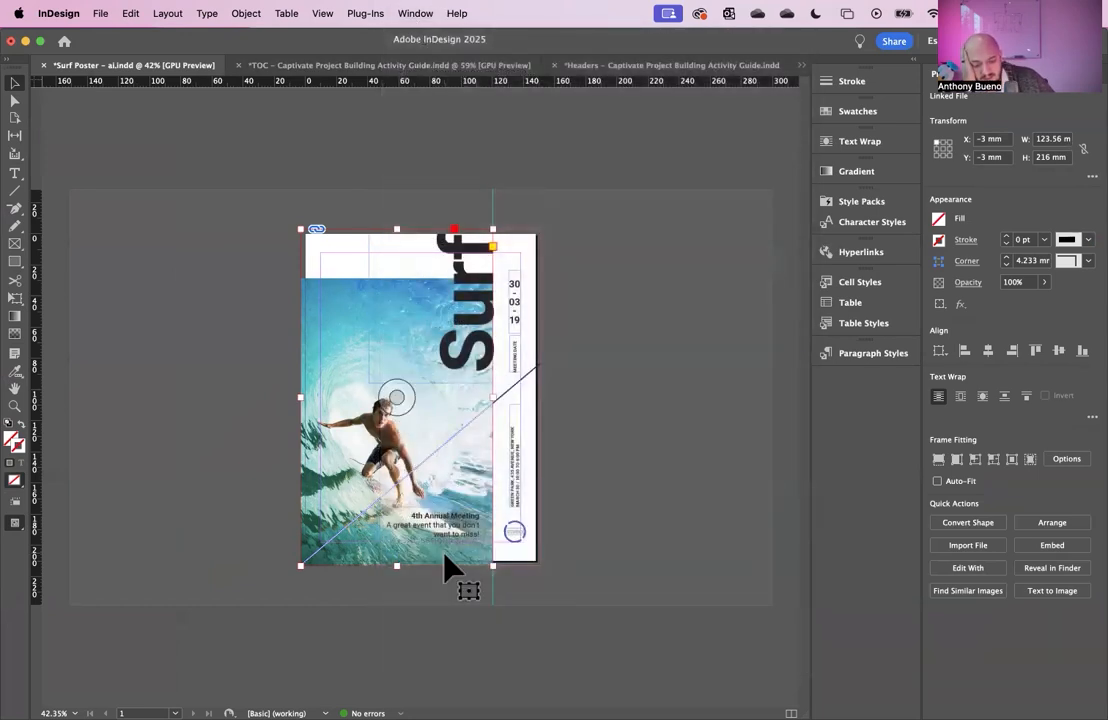
pyautogui.click(415, 14)
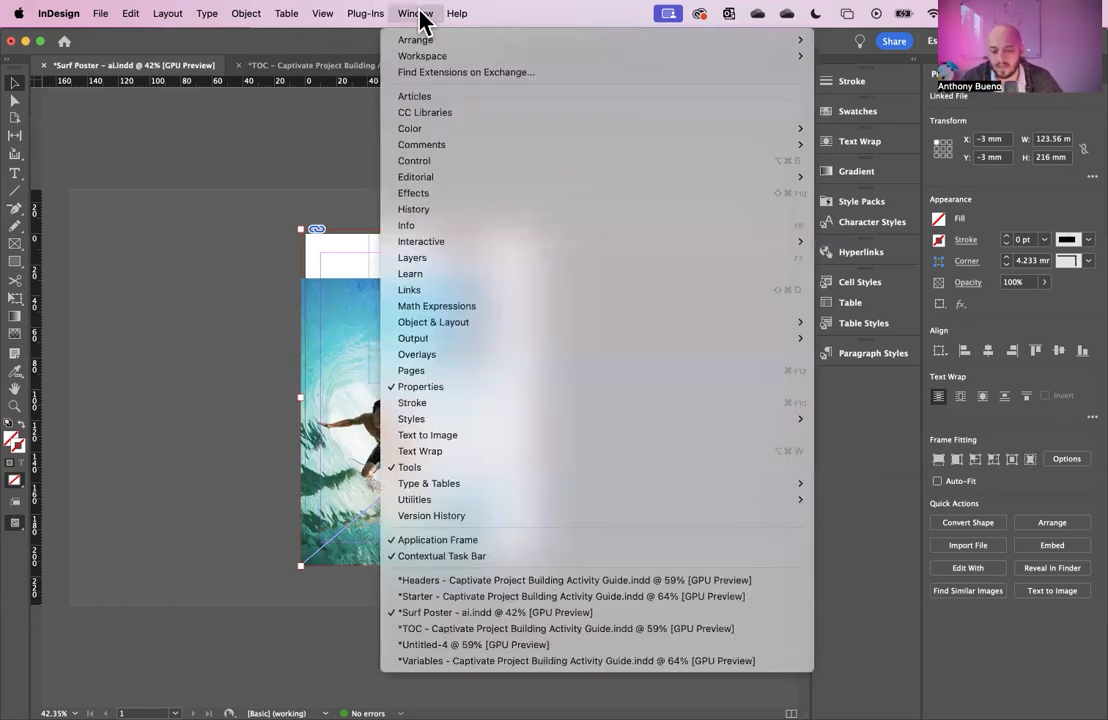
pyautogui.click(447, 556)
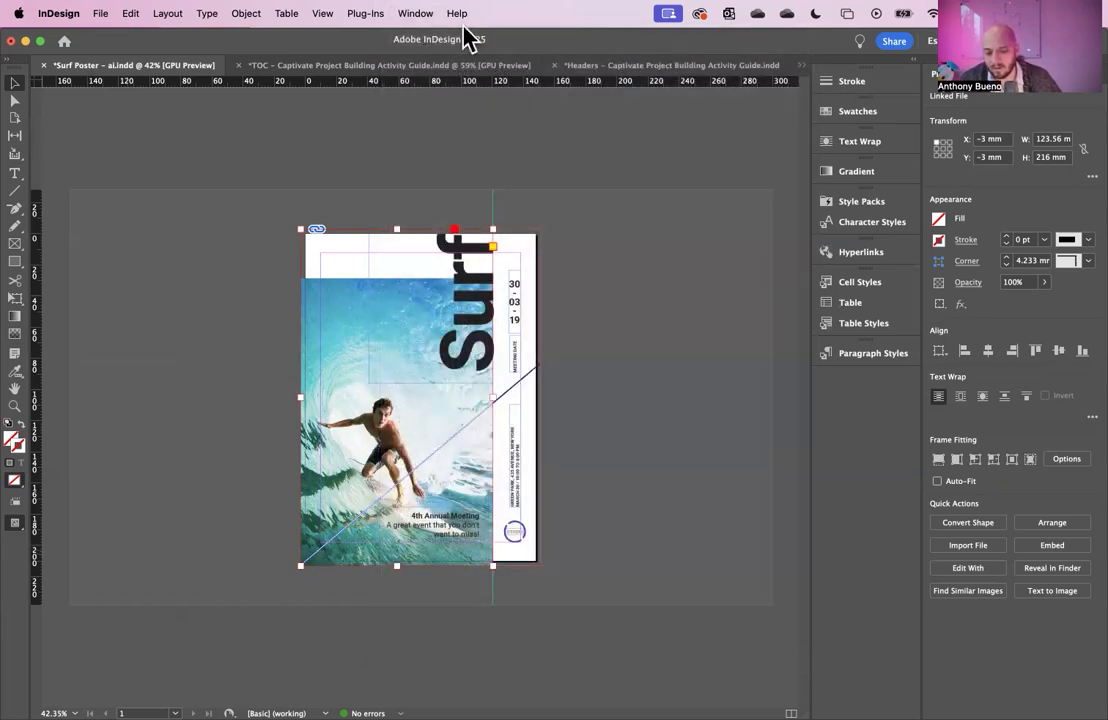
pyautogui.click(415, 13)
pyautogui.click(450, 556)
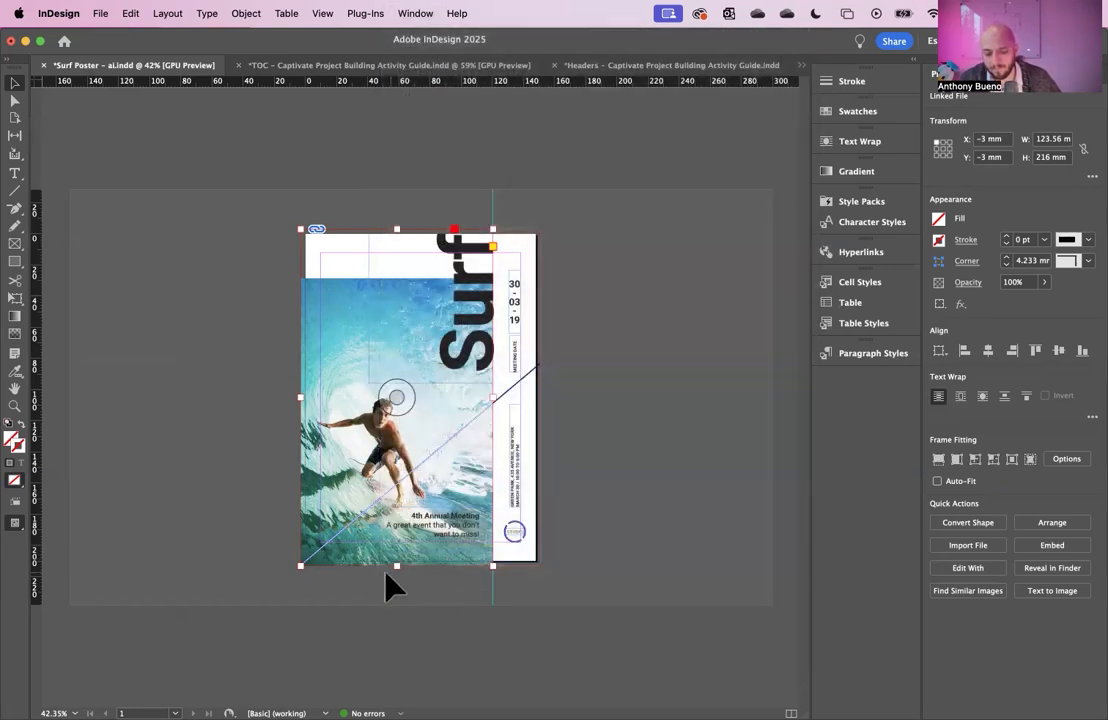
pyautogui.moveTo(109, 45); pyautogui.dragTo(119, 20)
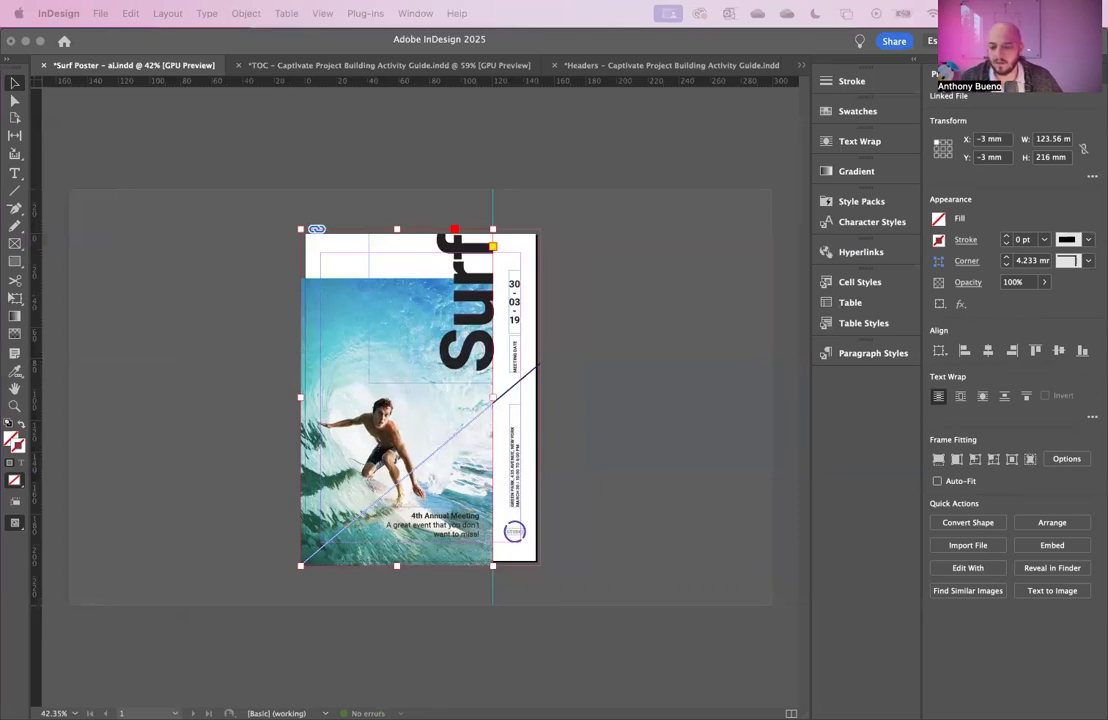
pyautogui.click(120, 58)
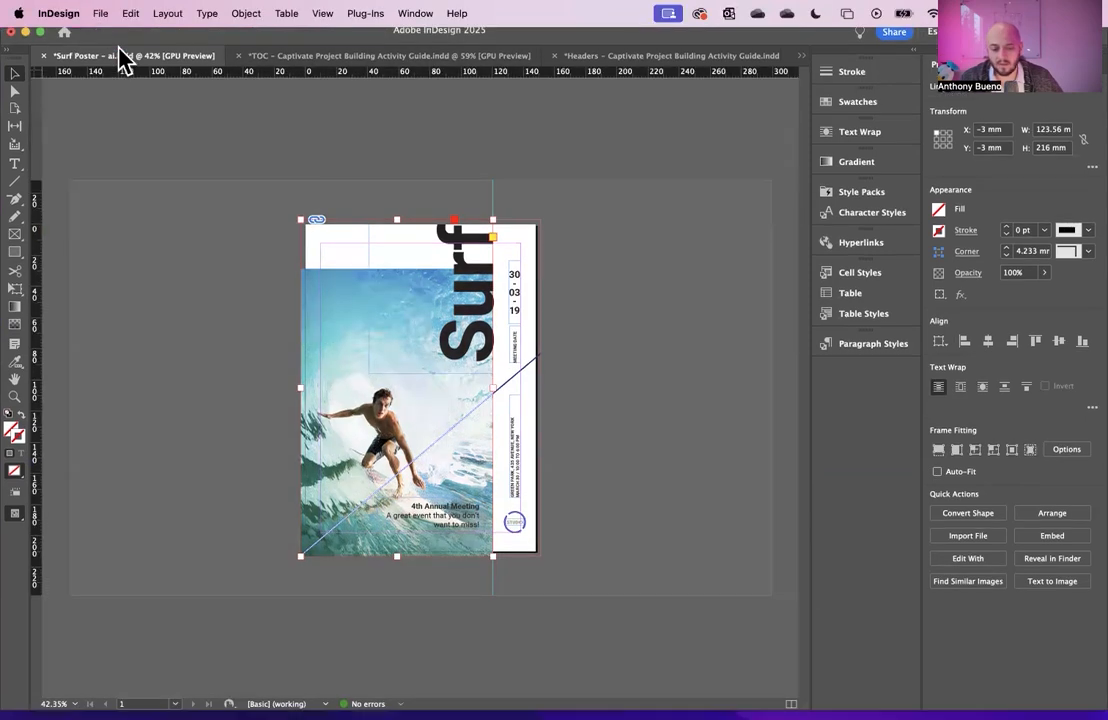
# Turn off the Contextual Task Bar and the Application Frame, and turn both back on.
pyautogui.click(415, 14)
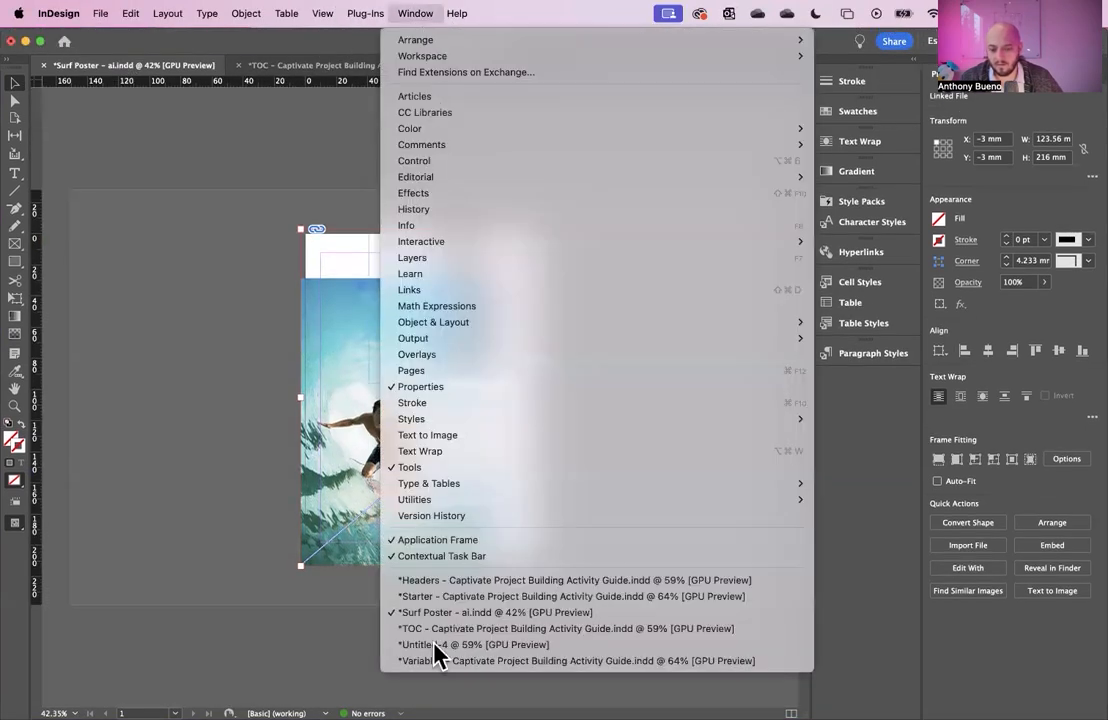
pyautogui.click(465, 556)
pyautogui.click(413, 13)
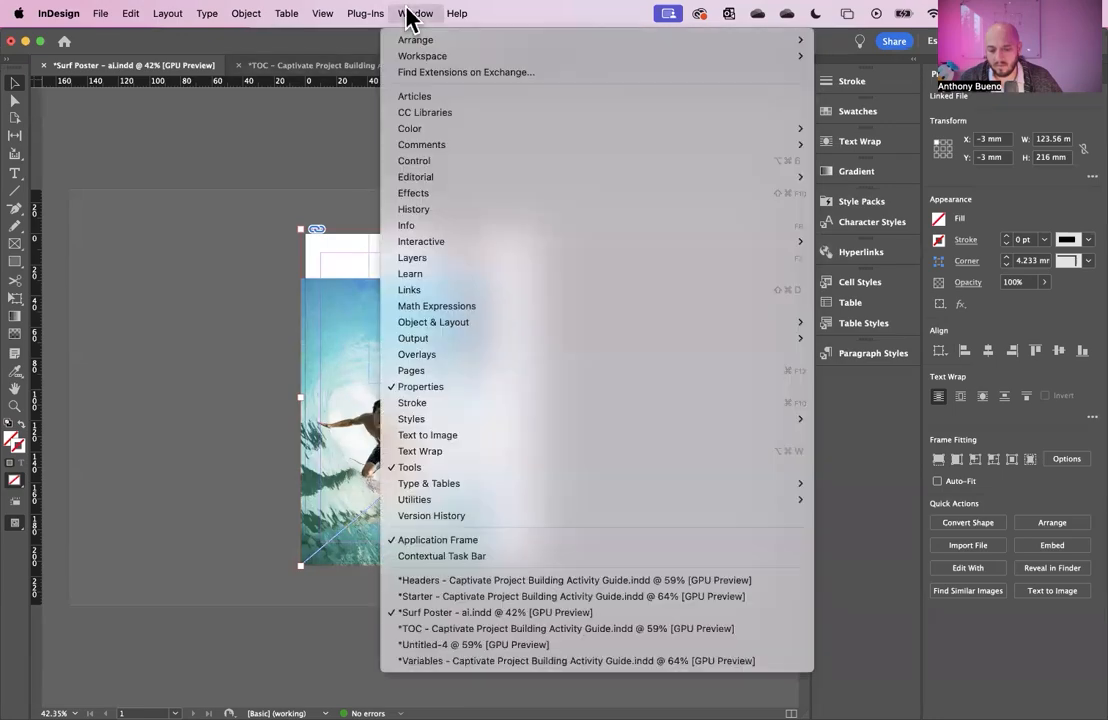
pyautogui.click(426, 545)
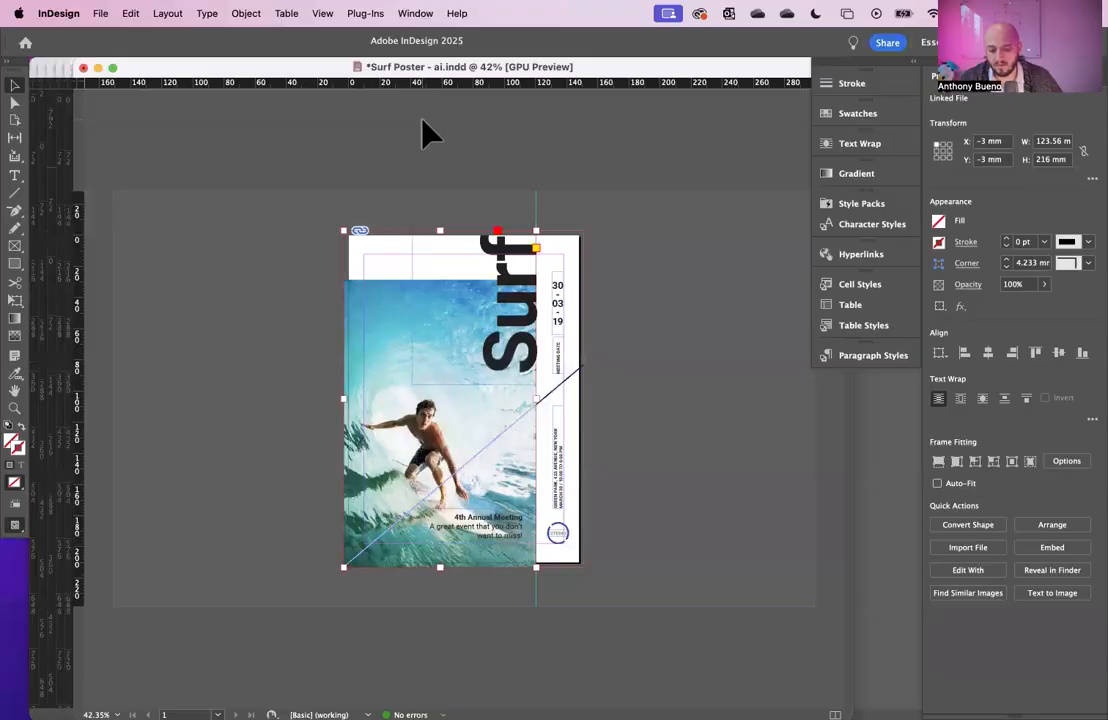
pyautogui.click(415, 14)
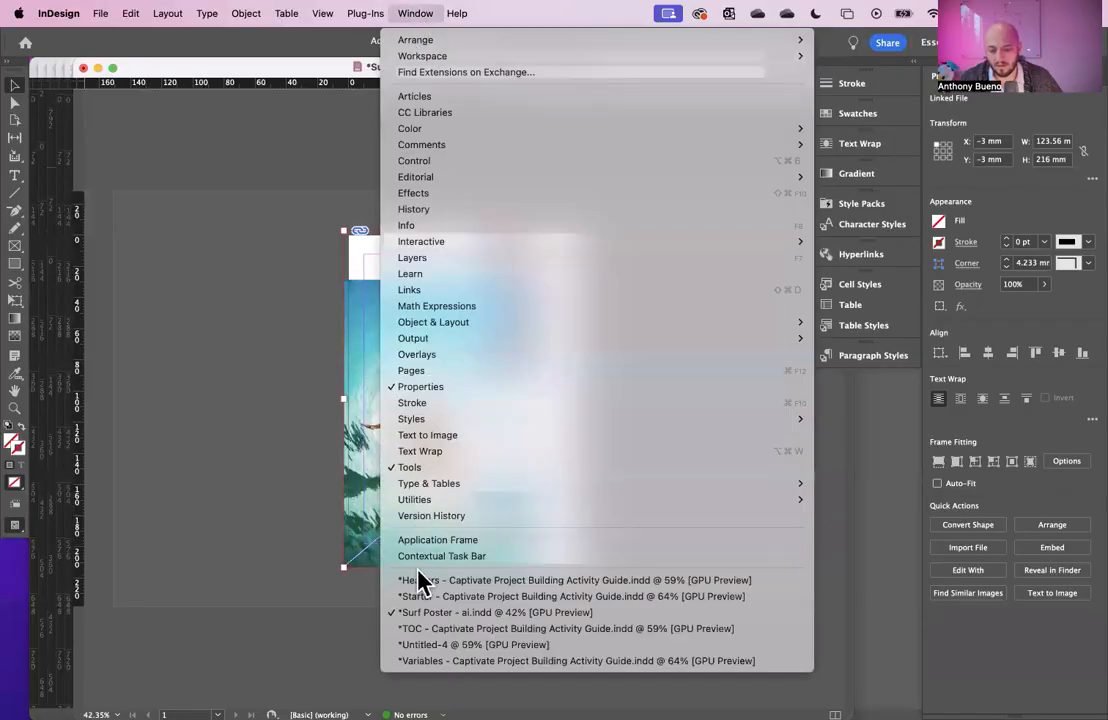
pyautogui.click(430, 542)
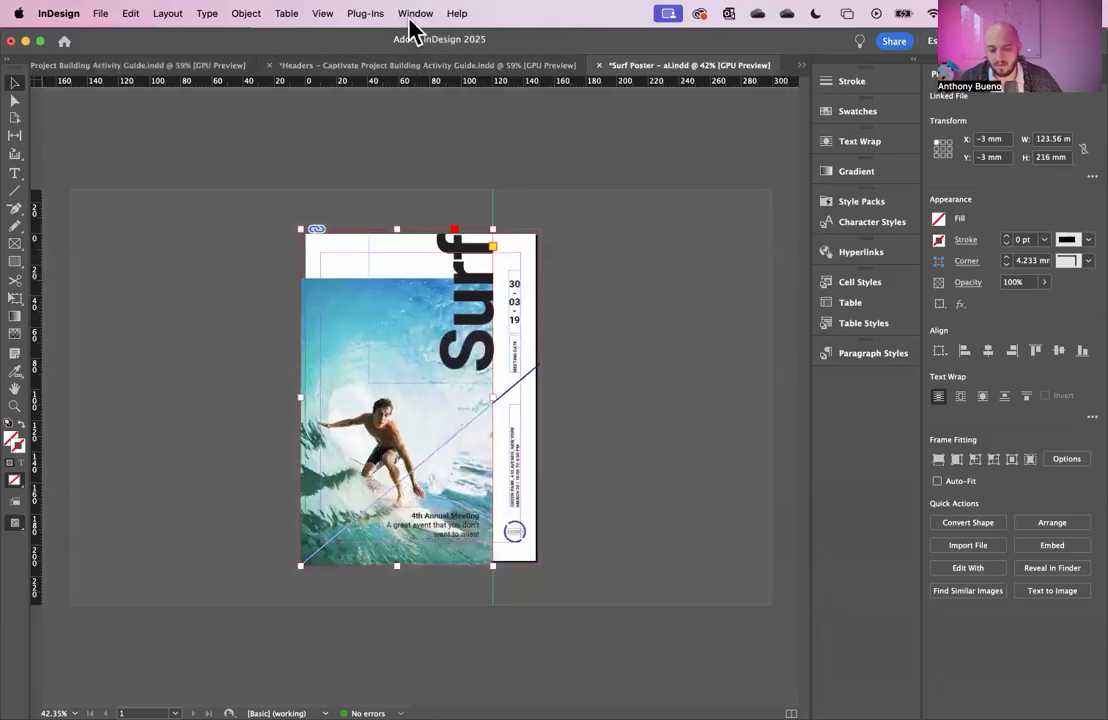
pyautogui.click(415, 13)
pyautogui.click(437, 557)
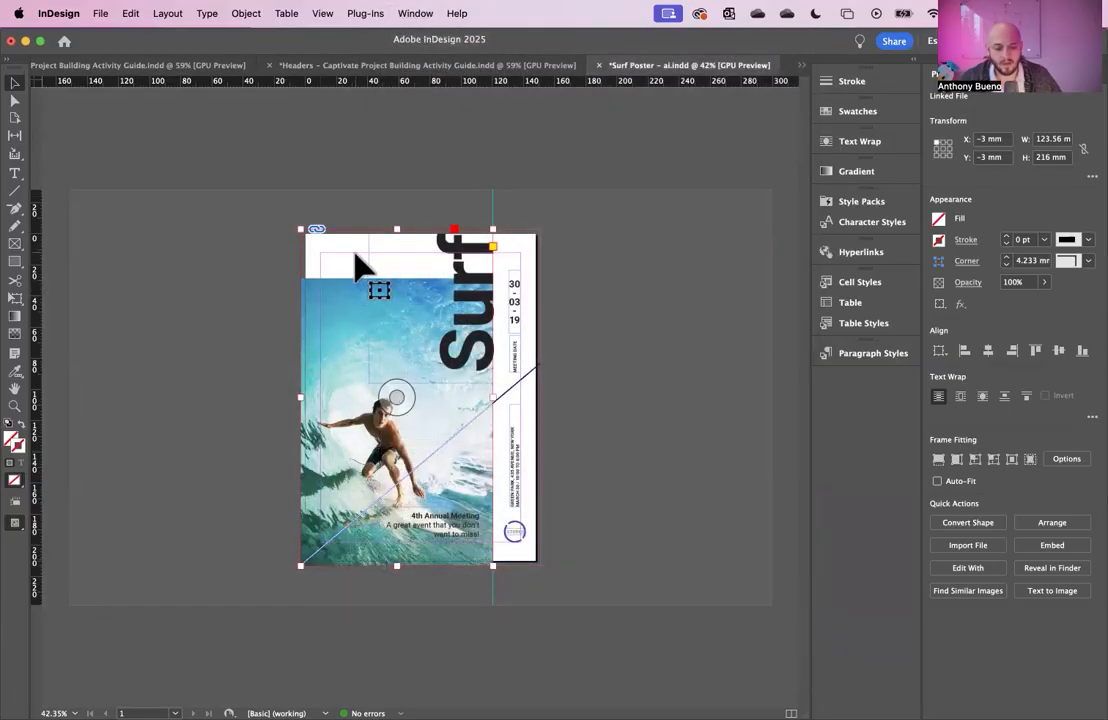
# Reset the Essentials workspace to its default panel layout.
pyautogui.click(935, 41)
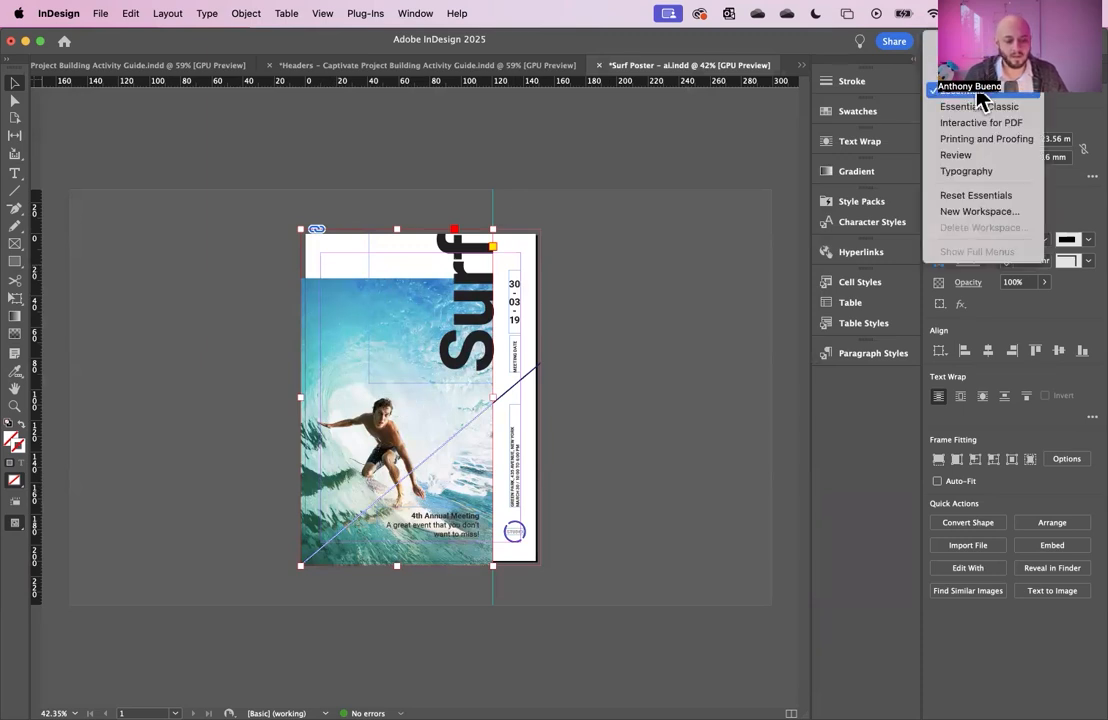
pyautogui.click(990, 197)
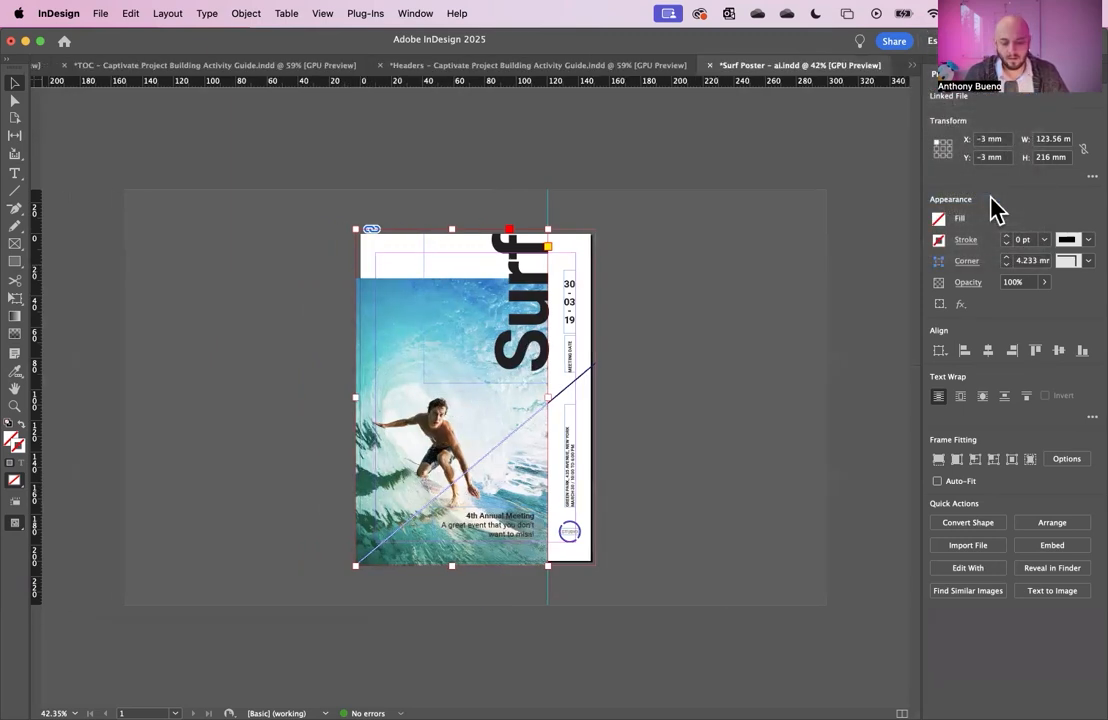
# Turn the Contextual Task Bar off and on again with the surfer image frame still selected.
pyautogui.click(415, 13)
pyautogui.click(470, 557)
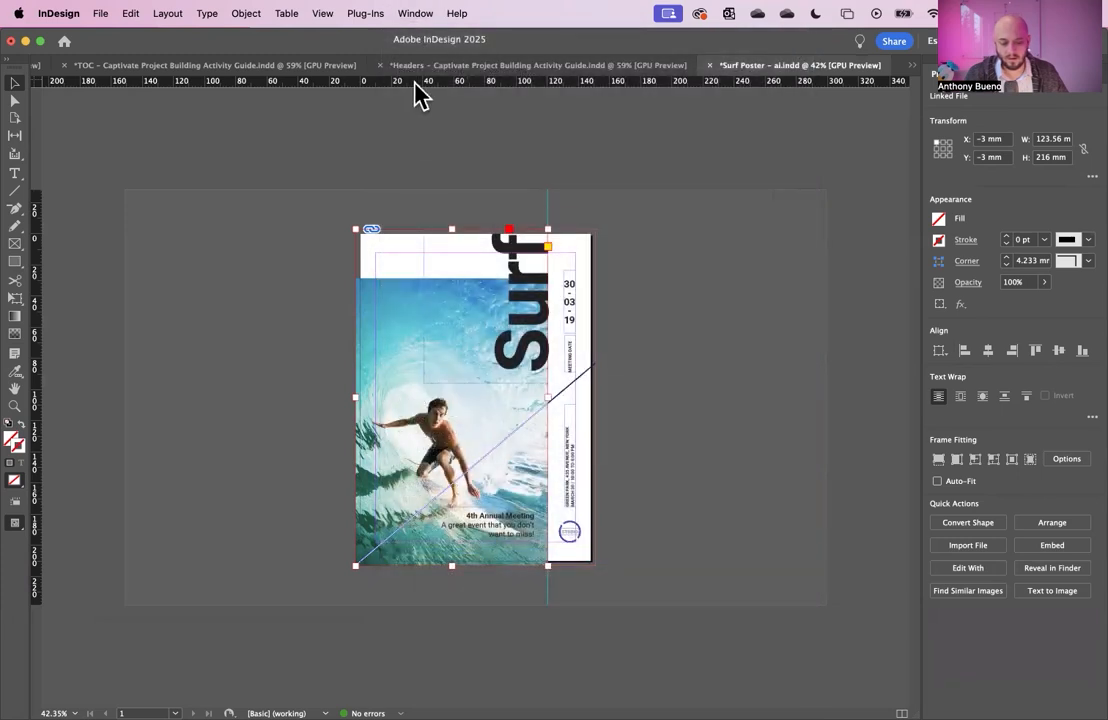
pyautogui.click(415, 13)
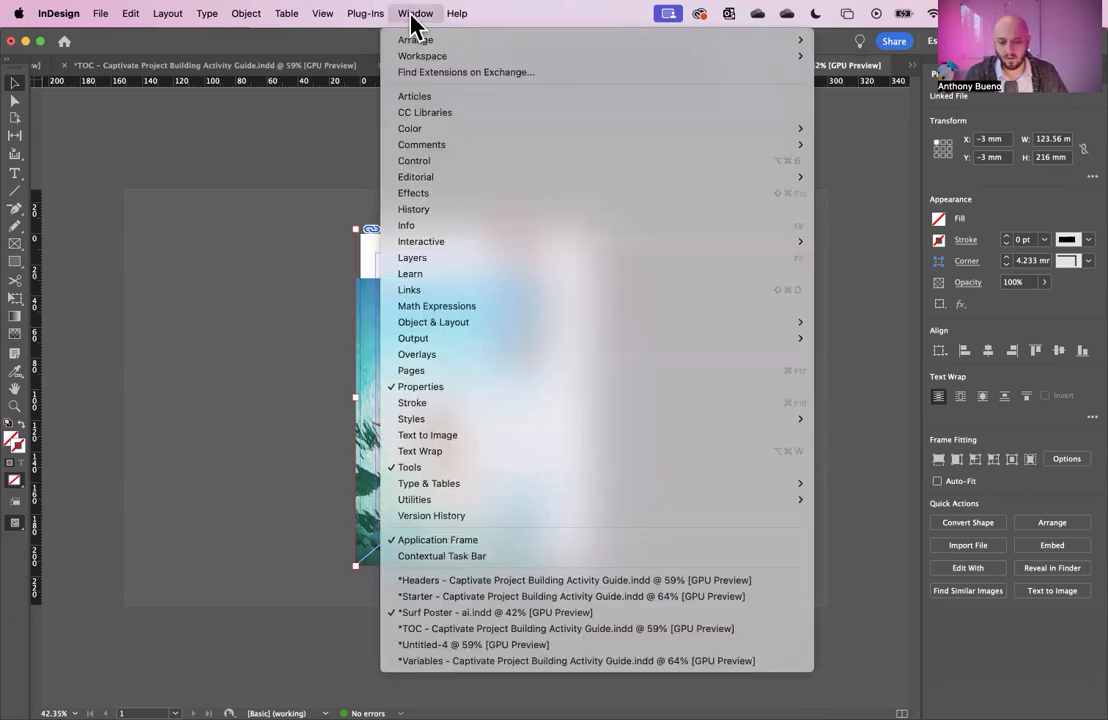
pyautogui.click(505, 557)
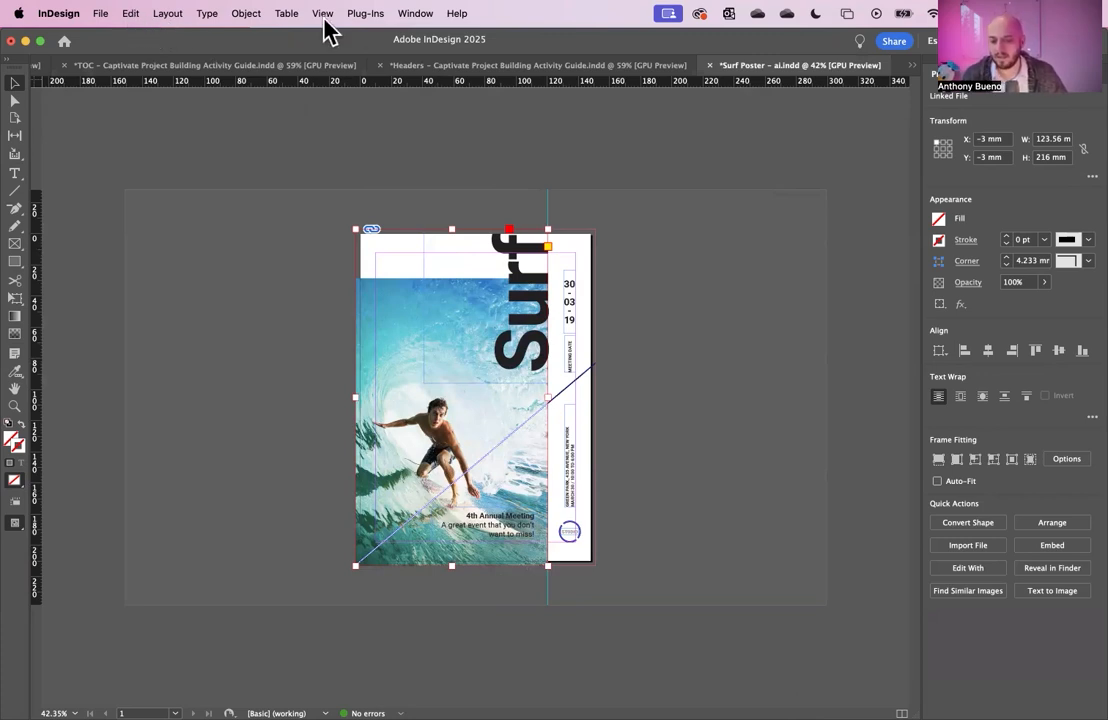
# Search the application's menu commands for "ai" and clear the search term.
pyautogui.click(456, 14)
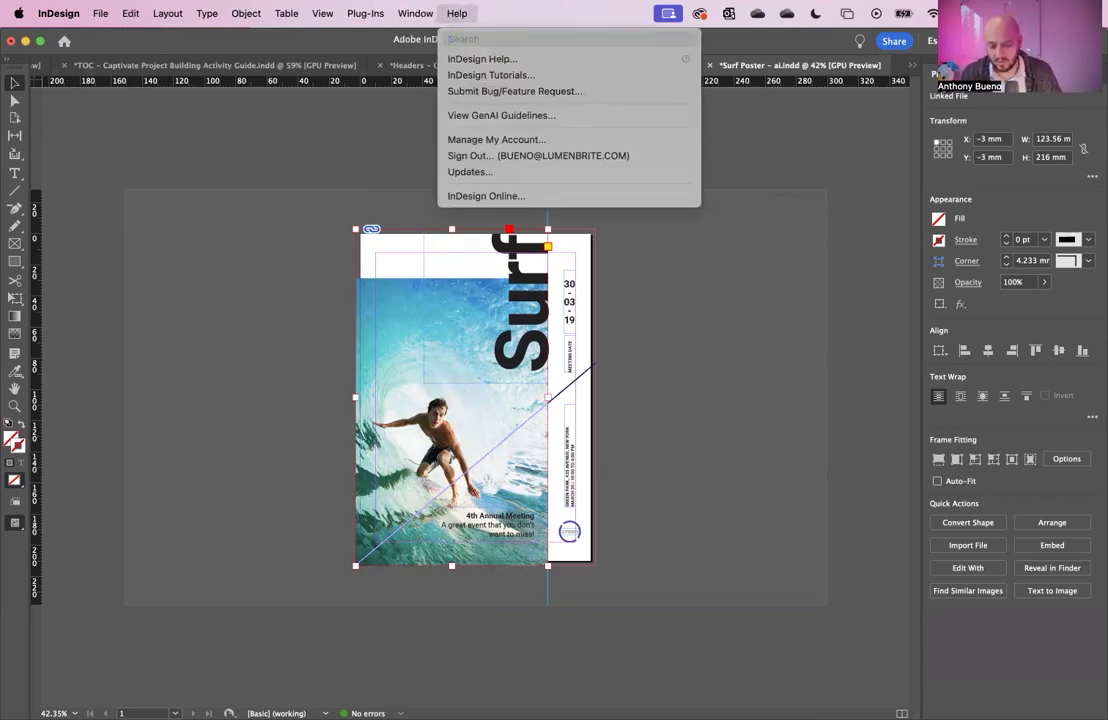
pyautogui.write('ai')
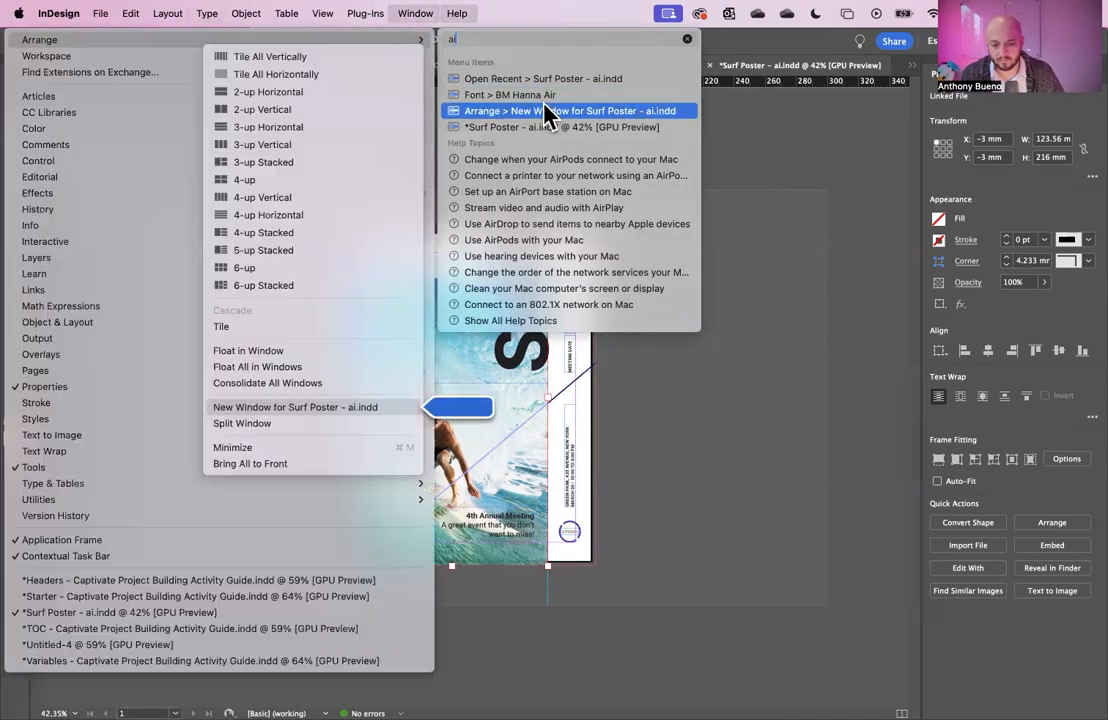
pyautogui.moveTo(556, 128)
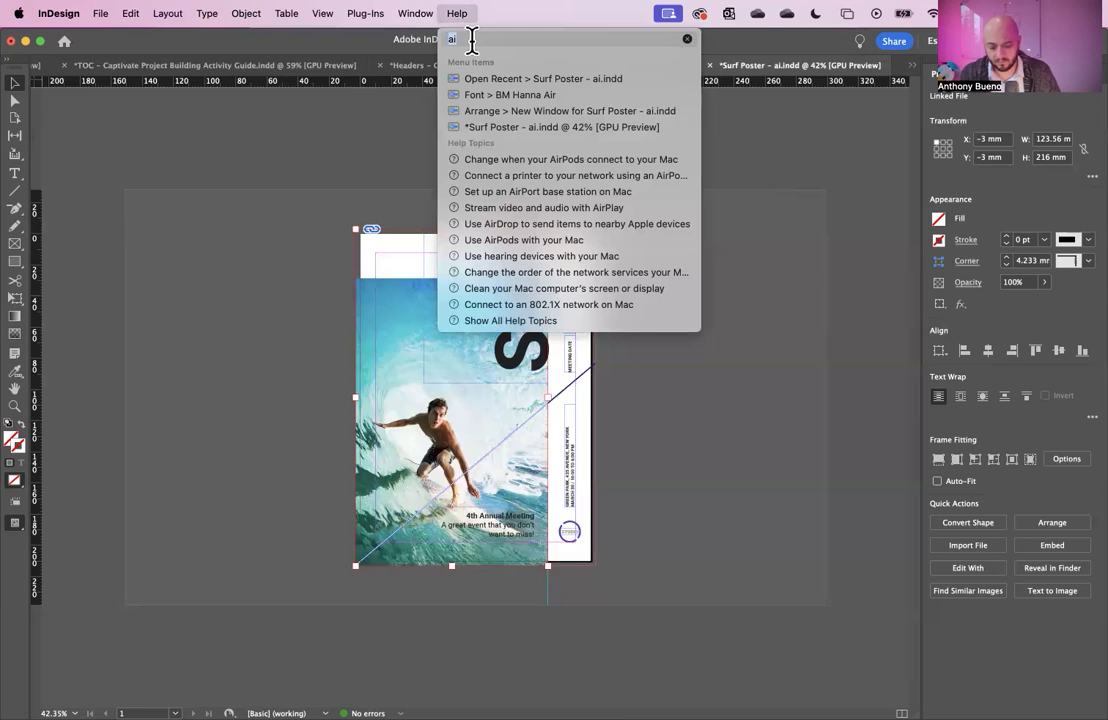
pyautogui.press('BackSpace')
pyautogui.press('BackSpace')
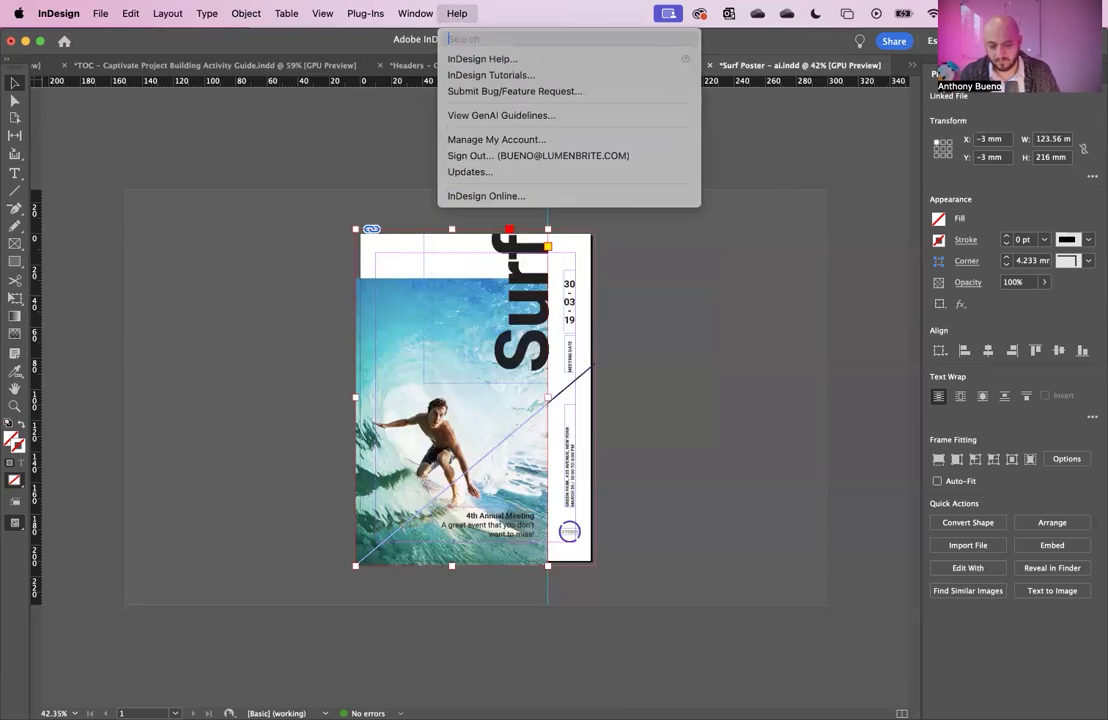
# Find the Text to Image command by searching for "text", float its panel beside the poster, and collapse the Swatches panel.
pyautogui.write('text')
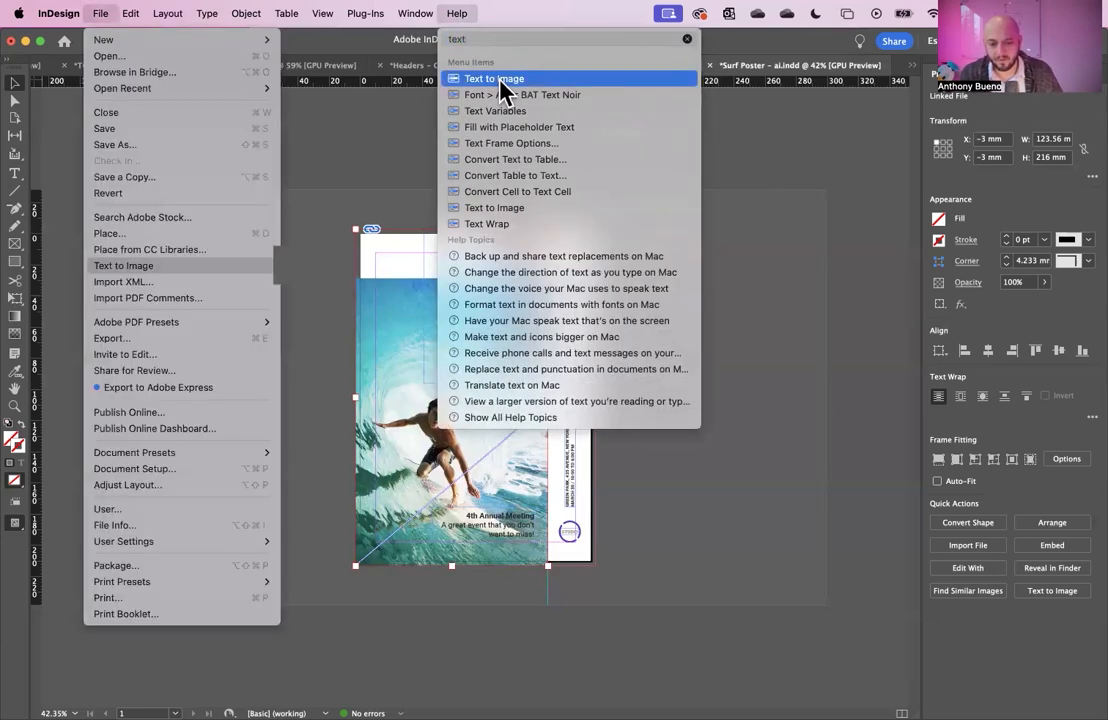
pyautogui.click(445, 78)
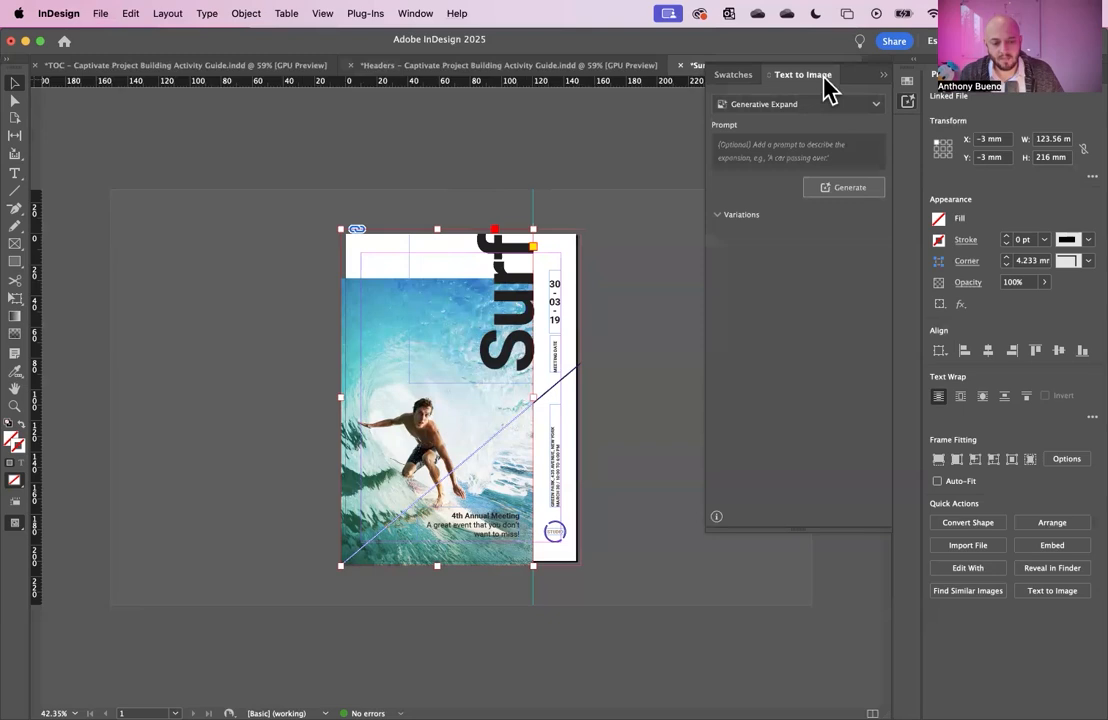
pyautogui.moveTo(824, 80); pyautogui.dragTo(715, 180)
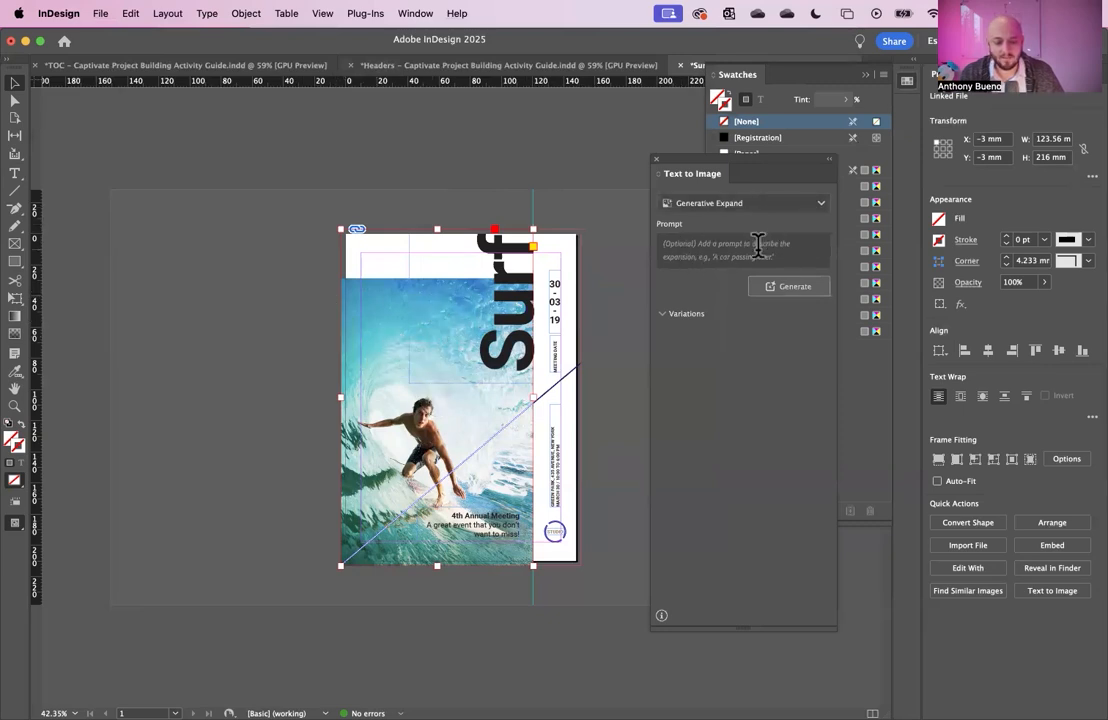
pyautogui.moveTo(712, 189); pyautogui.dragTo(656, 202)
pyautogui.click(909, 80)
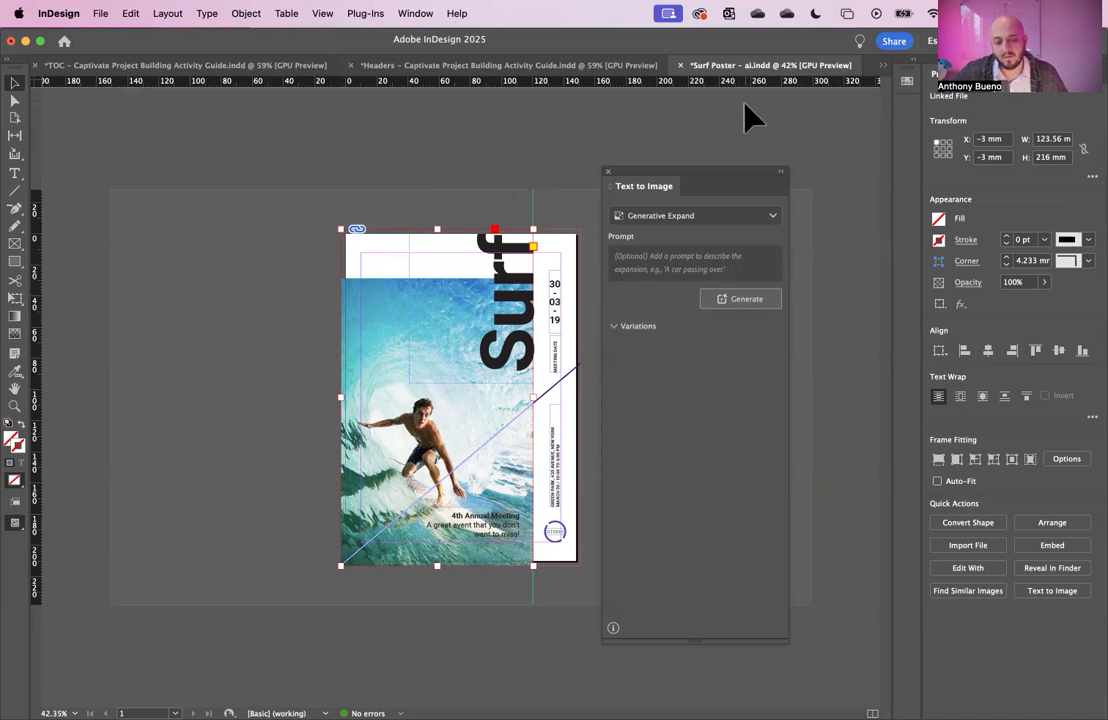
# Check the monthly generative credits in the Creative Cloud account details, and close Creative Cloud to return to the poster.
pyautogui.click(700, 14)
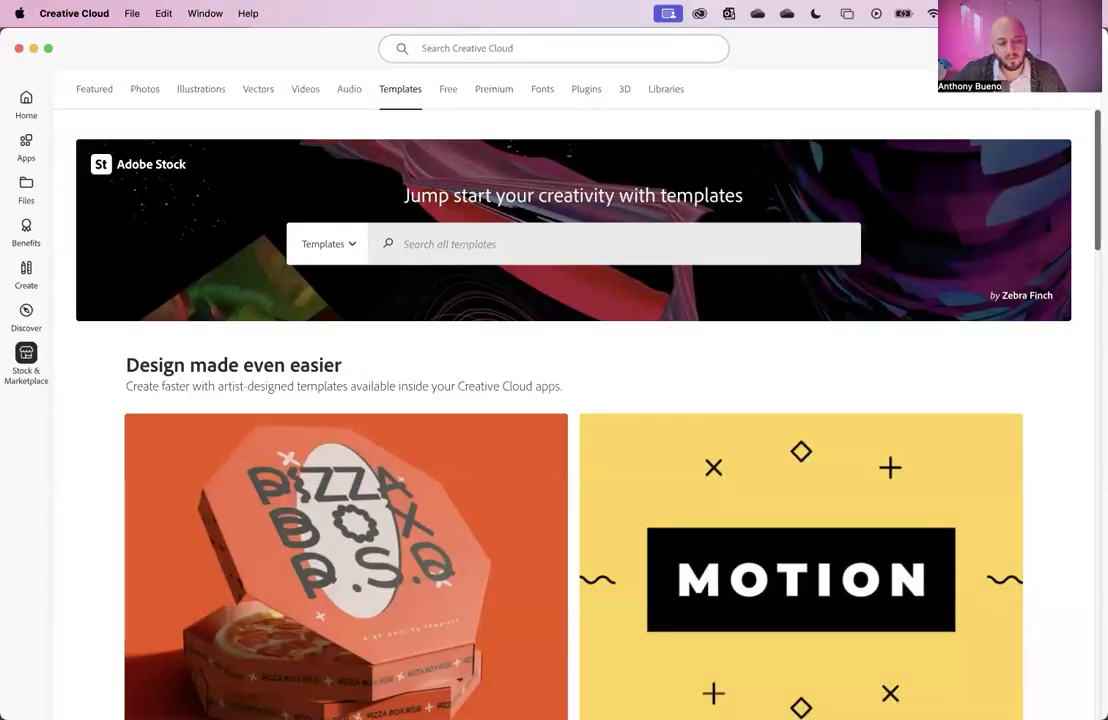
pyautogui.click(1084, 48)
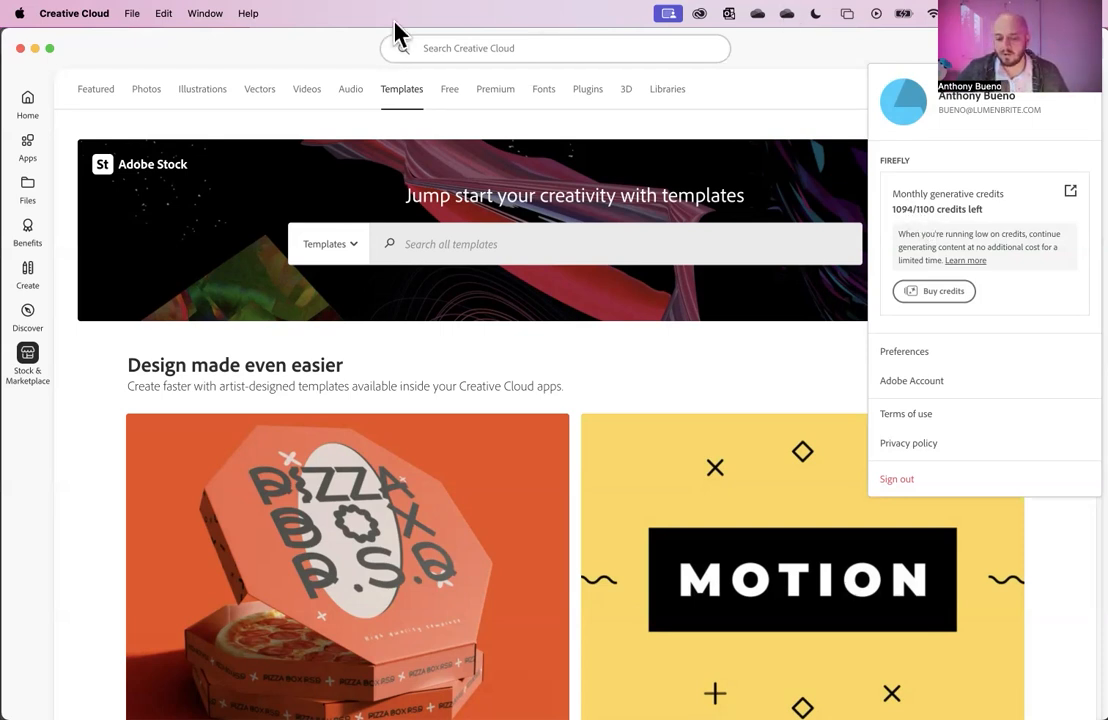
pyautogui.click(20, 49)
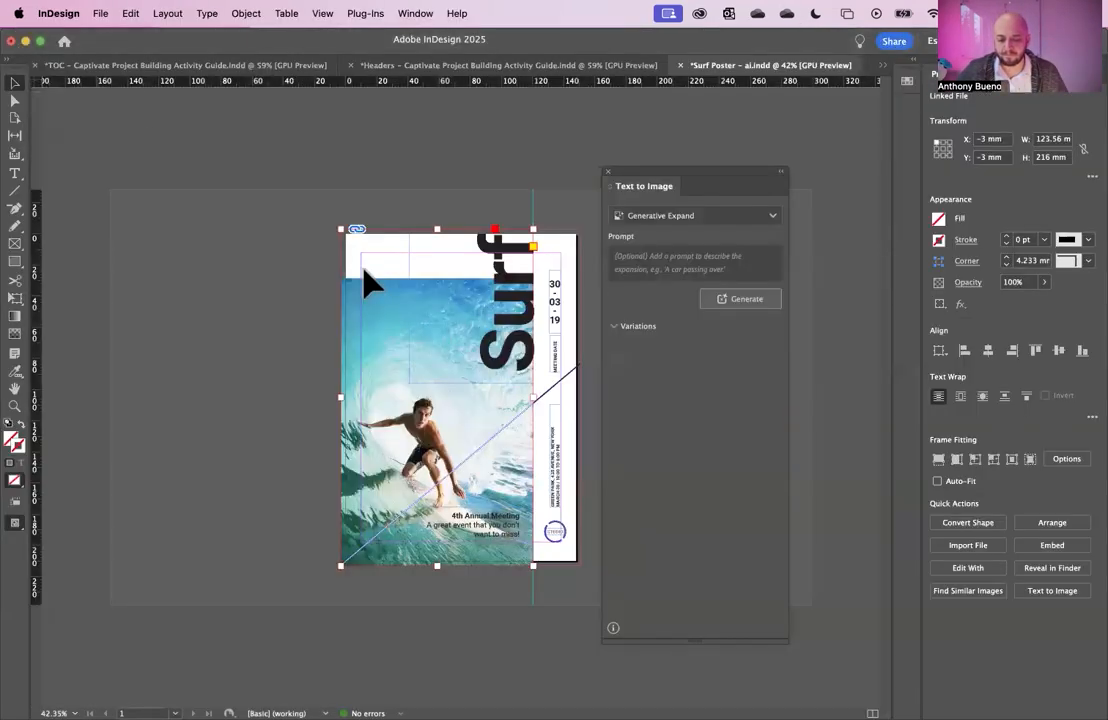
# Fill the empty area above the surfer image using Generative Expand without a prompt.
pyautogui.click(760, 226)
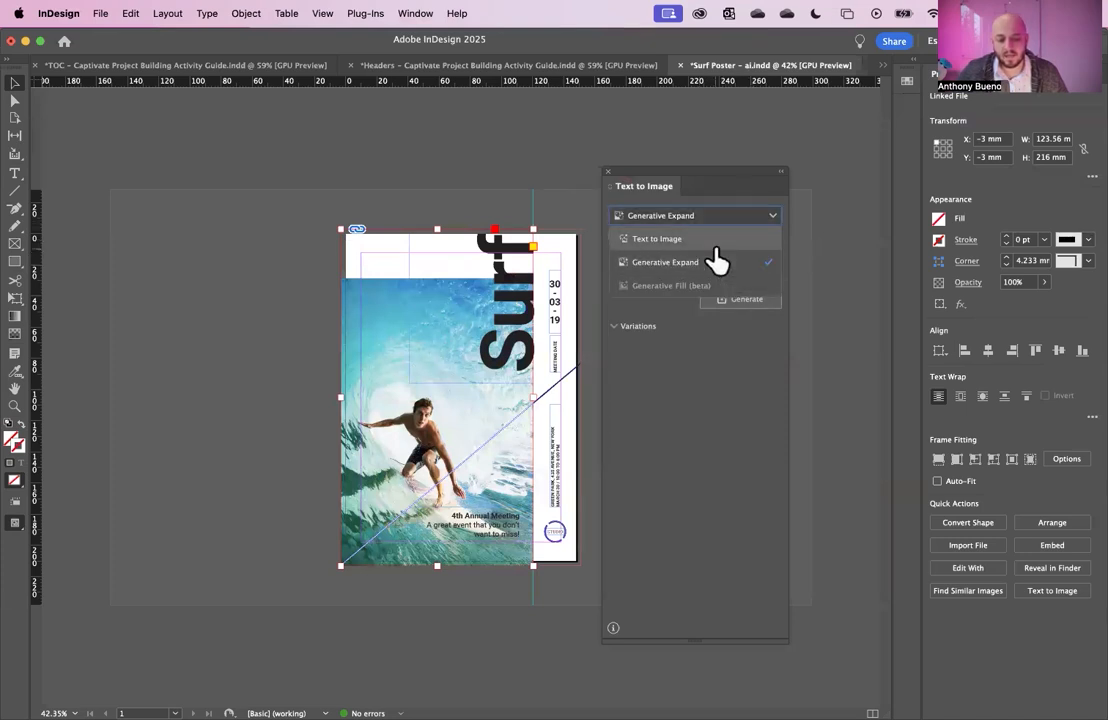
pyautogui.click(707, 280)
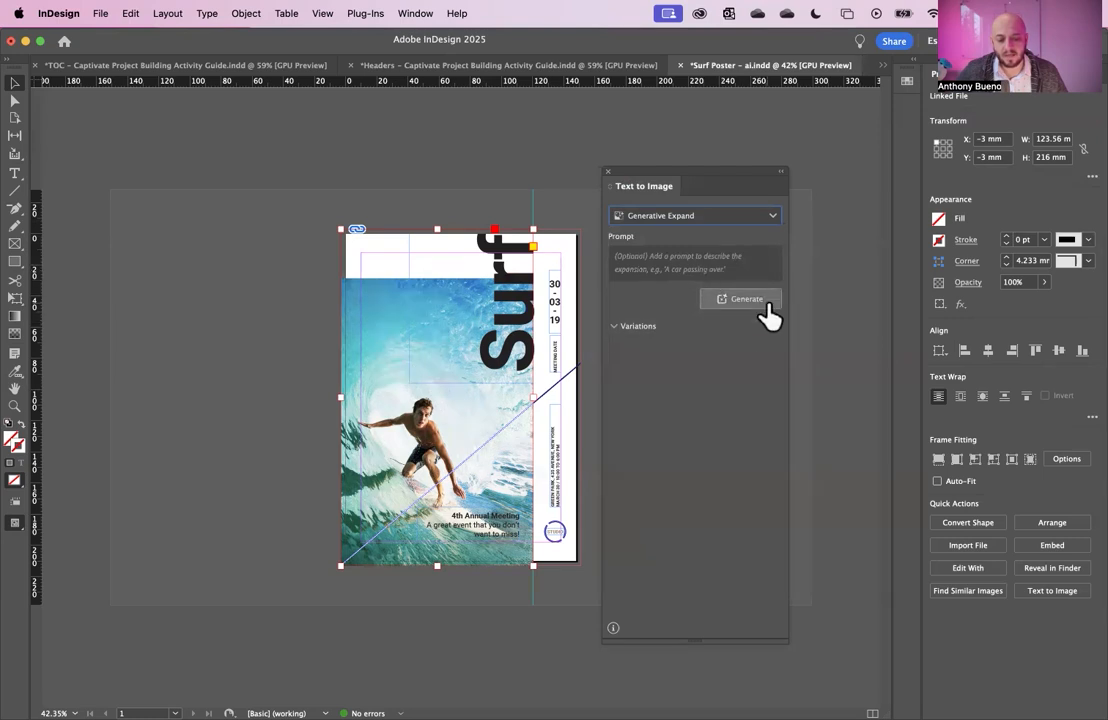
pyautogui.click(766, 310)
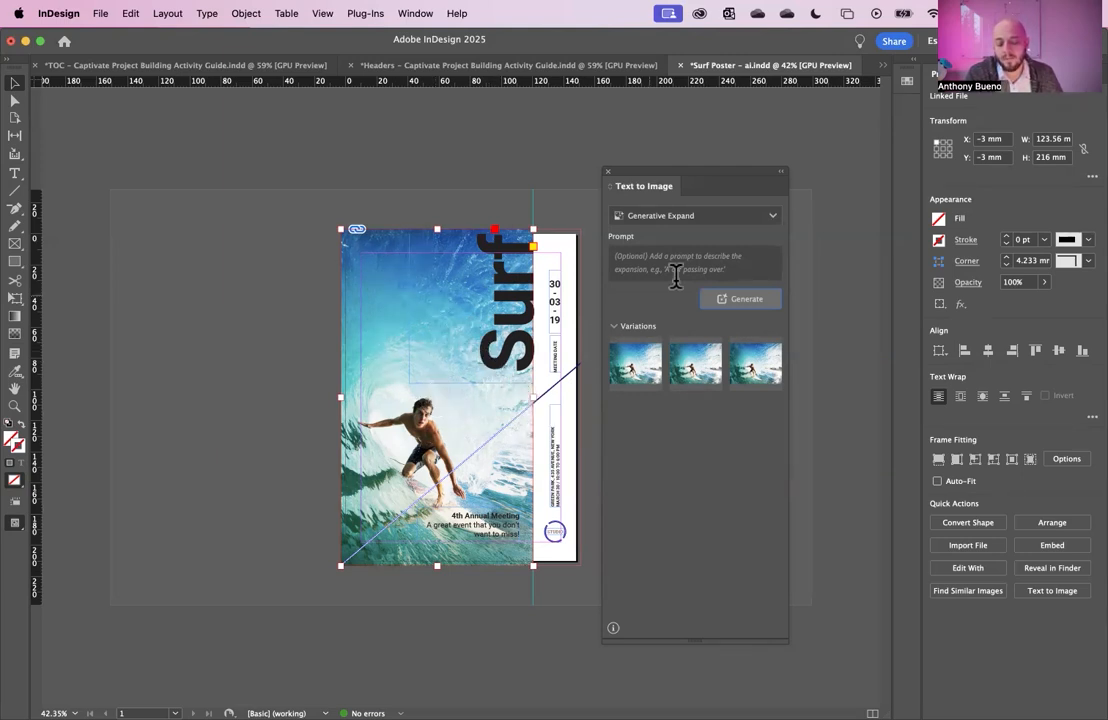
# Generate a Text to Image picture in the selected frame from the prompt "giraffe catching some waves" and apply the third giraffe variation.
pyautogui.click(740, 216)
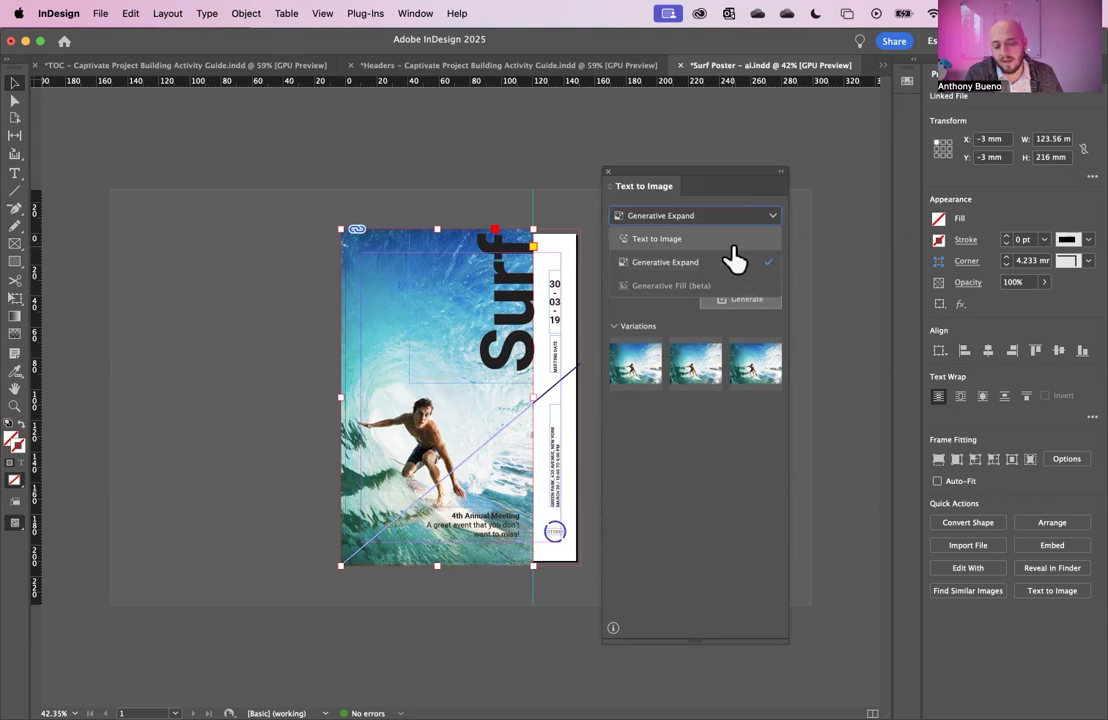
pyautogui.click(733, 240)
pyautogui.click(700, 268)
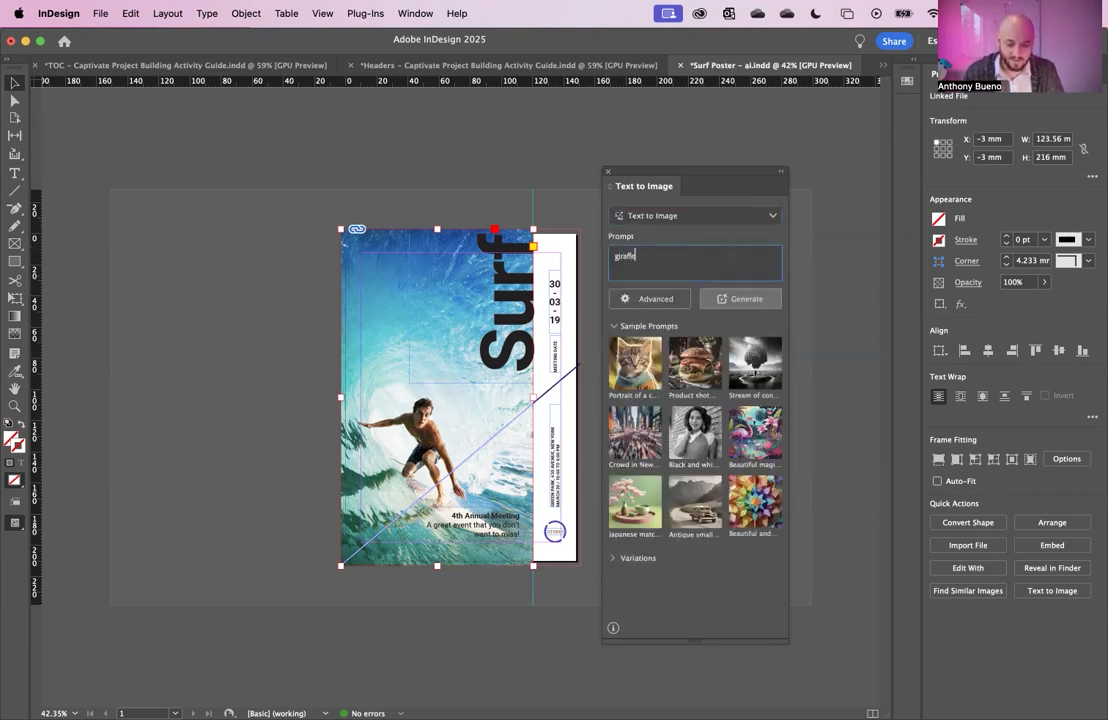
pyautogui.write('giraffe catching some waves')
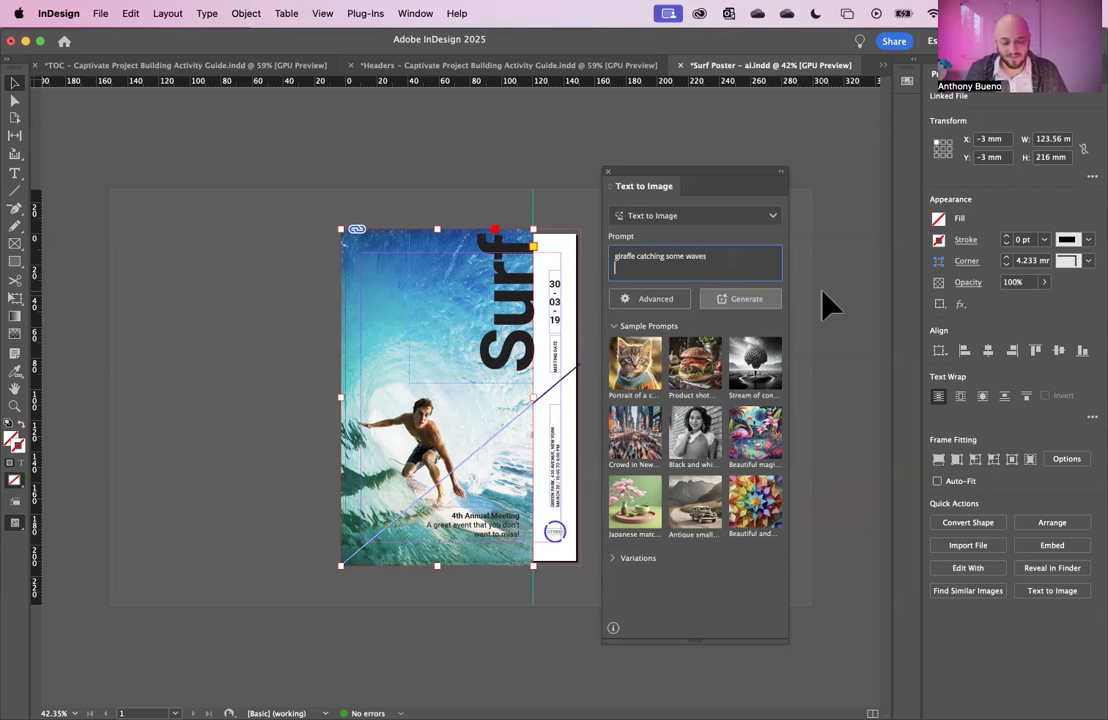
pyautogui.click(762, 304)
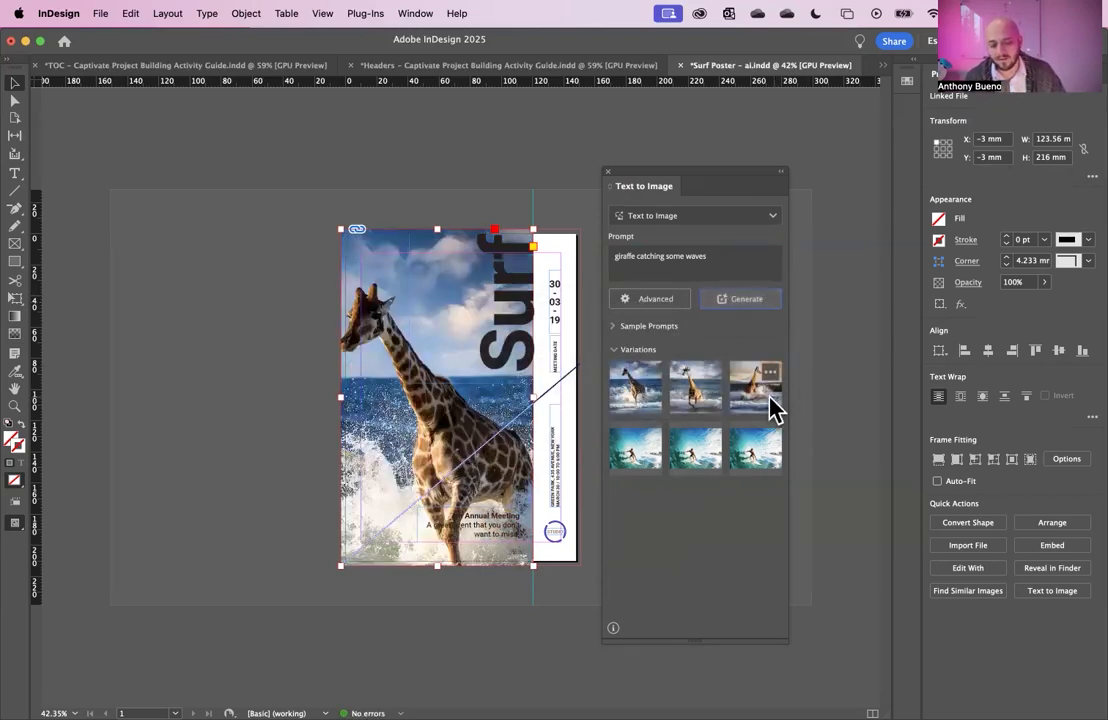
pyautogui.click(741, 396)
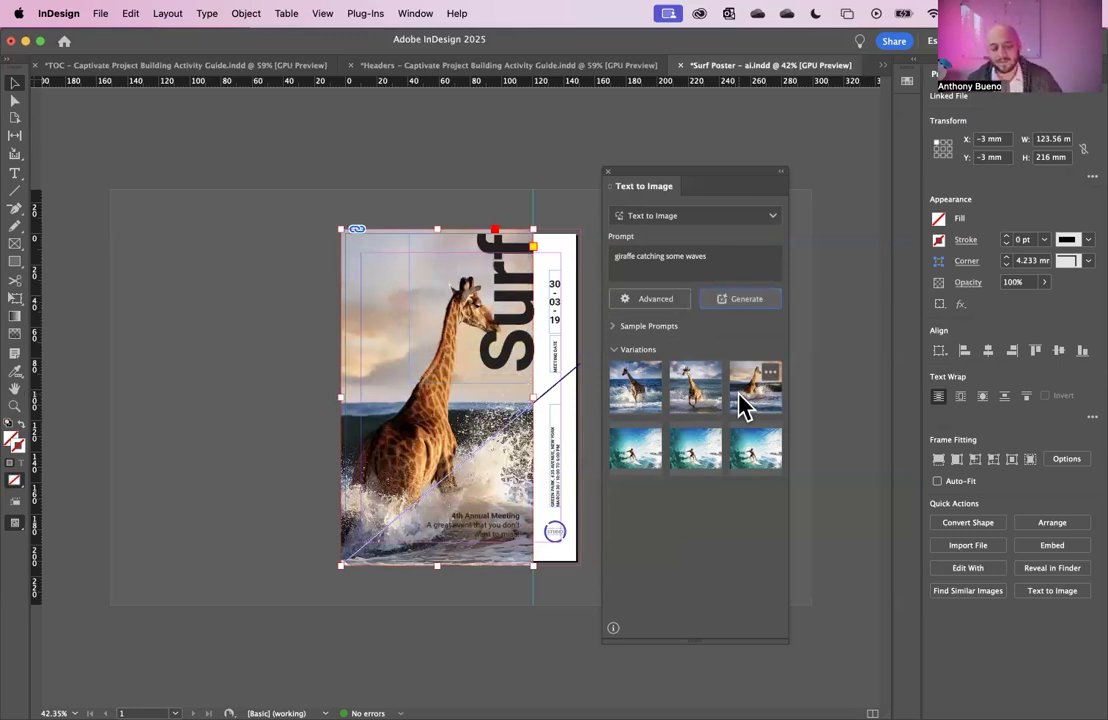
pyautogui.moveTo(645, 398)
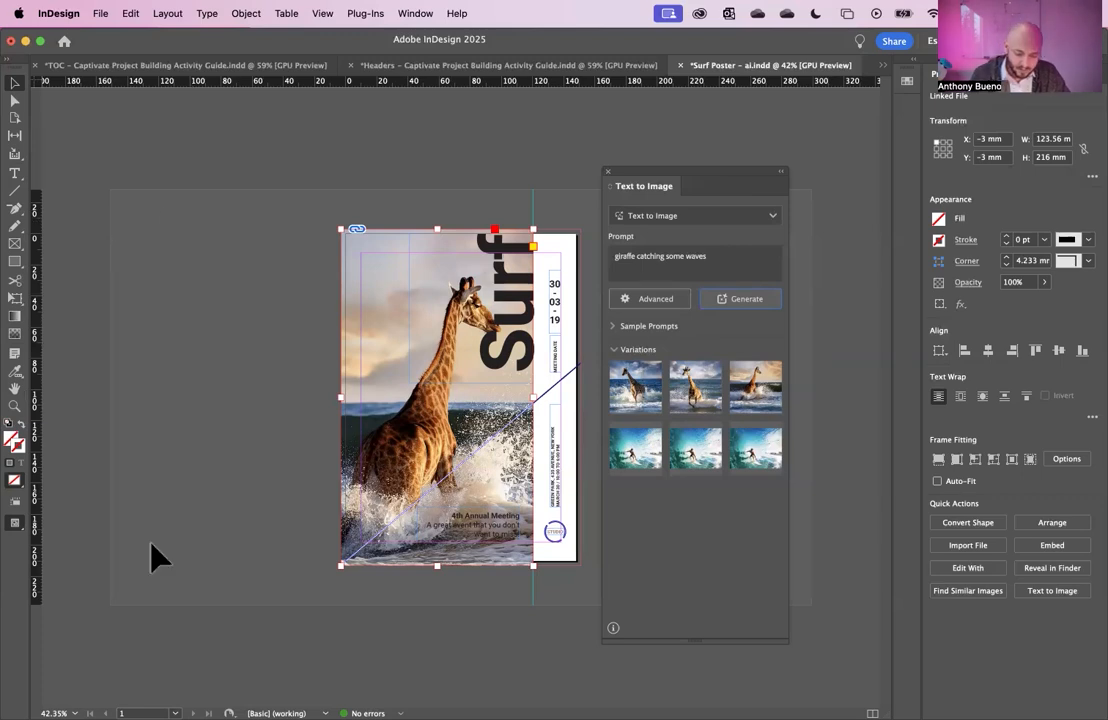
# Switch to the PowerPoint presentation, advance from the Check Us Out slide to the Evaluations slide, and switch back to InDesign.
pyautogui.moveTo(668, 700)
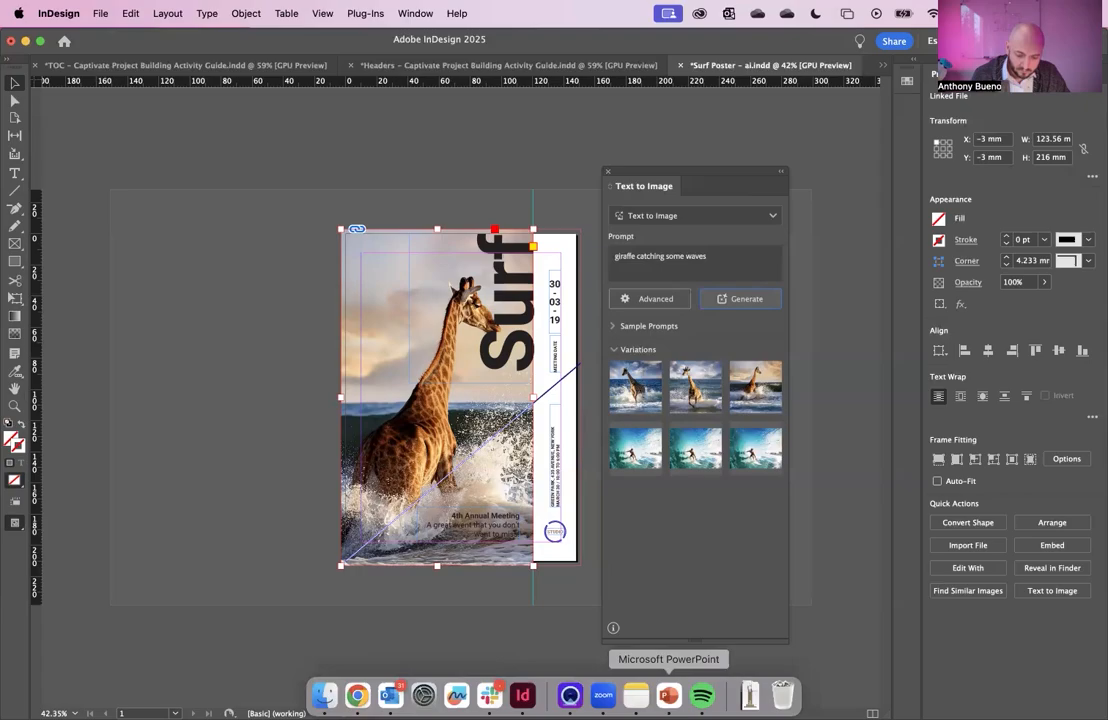
pyautogui.click(669, 695)
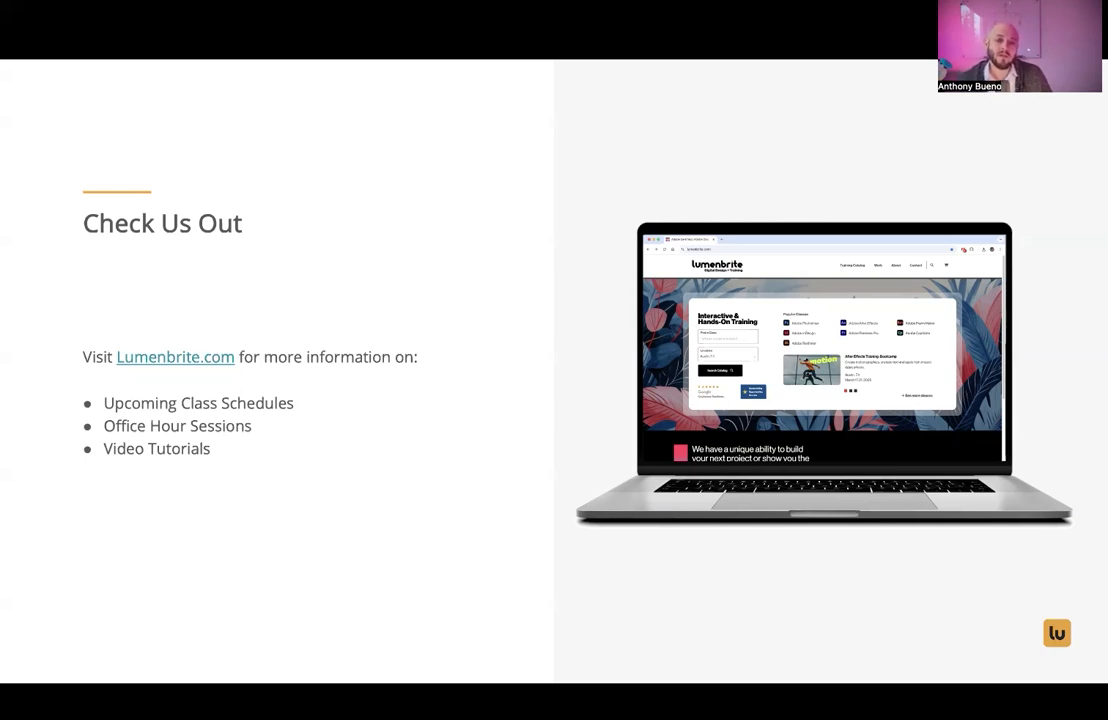
pyautogui.press('Right')
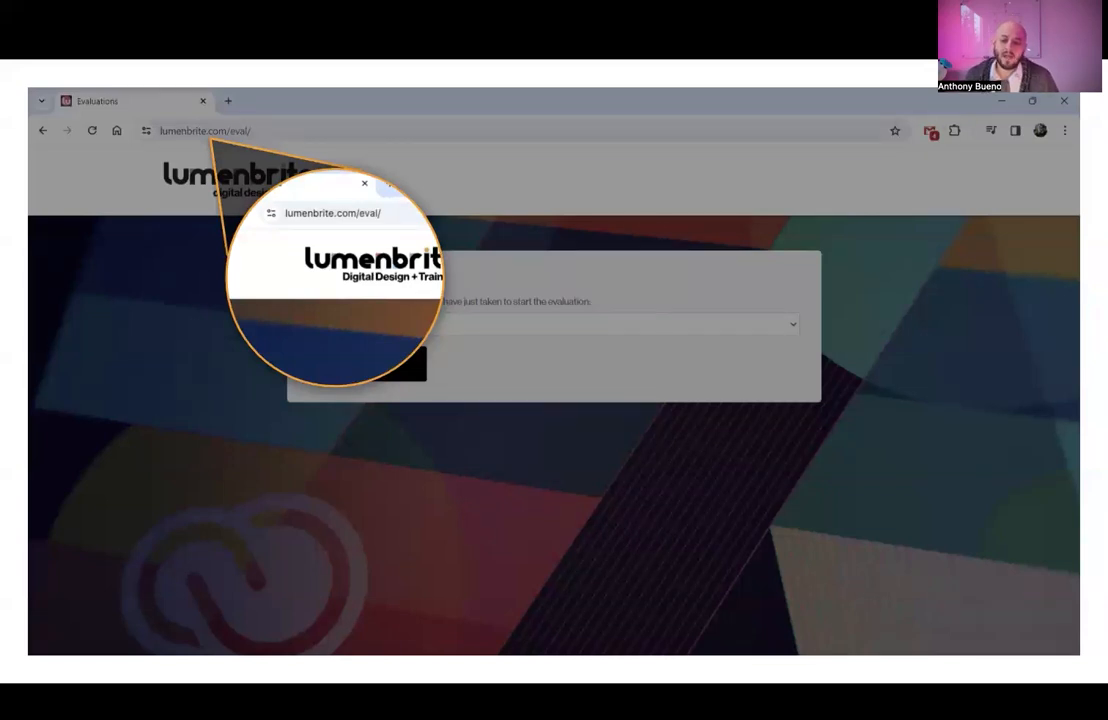
pyautogui.press('super+Tab')
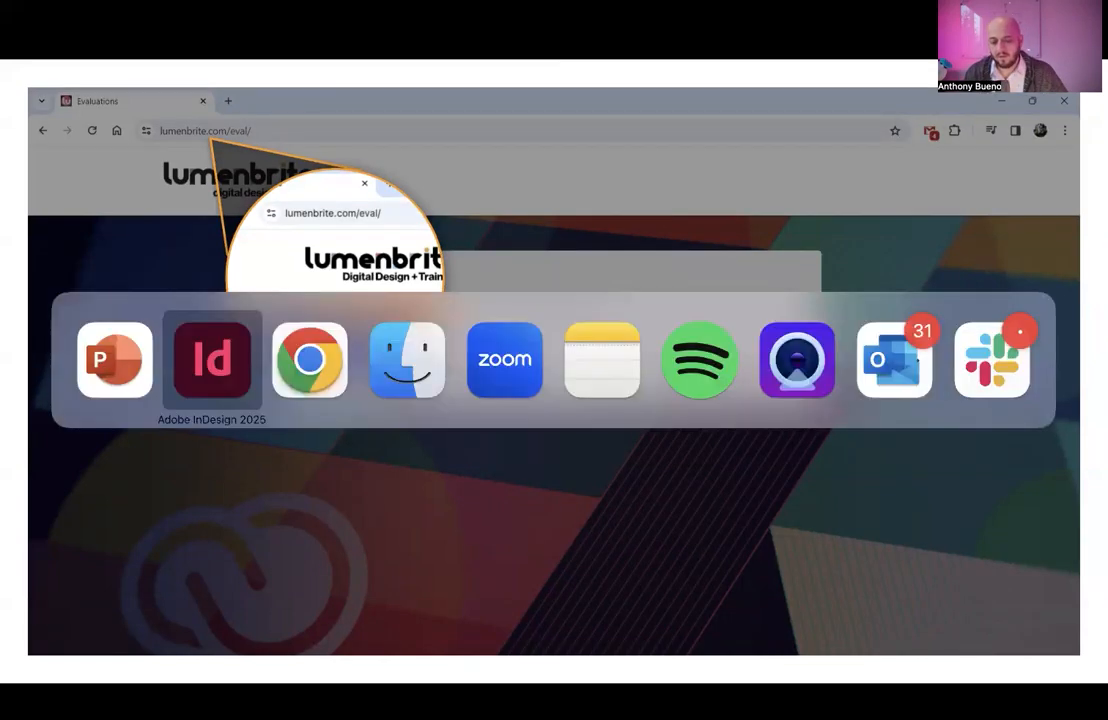